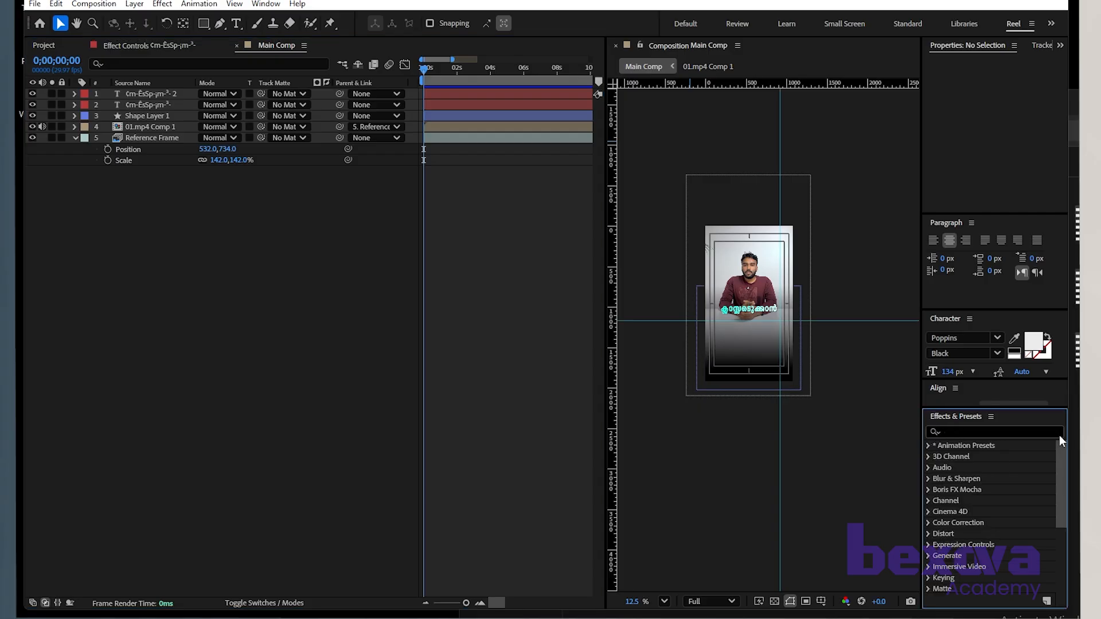
Step: Set the second text layer's Glow effect to threshold 100%, radius 121 and intensity 2.5
click(278, 376)
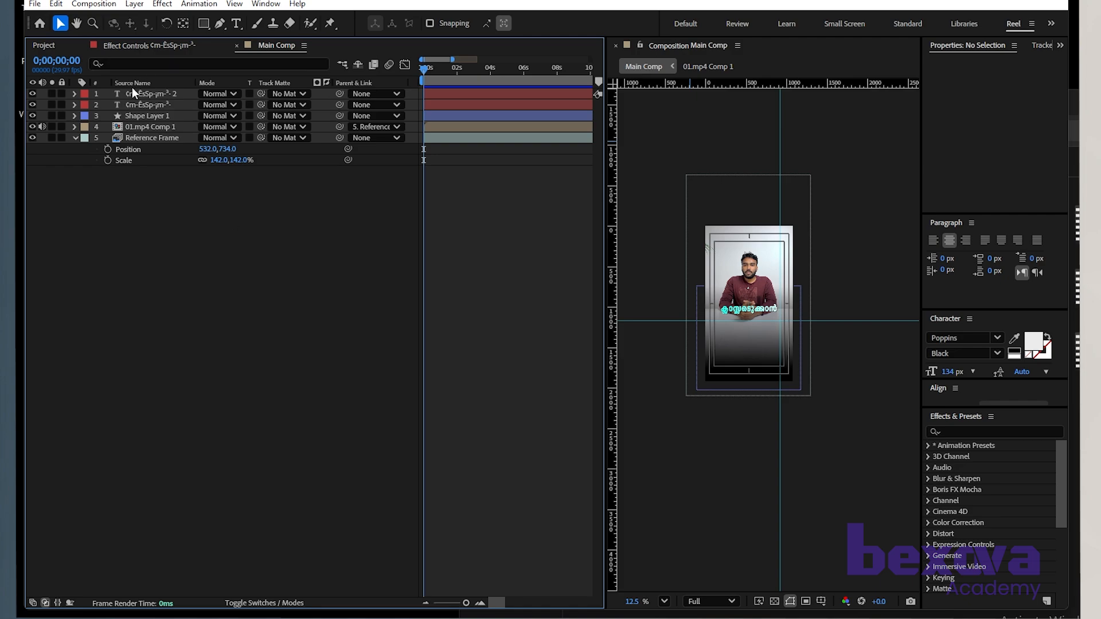
click(146, 102)
click(148, 47)
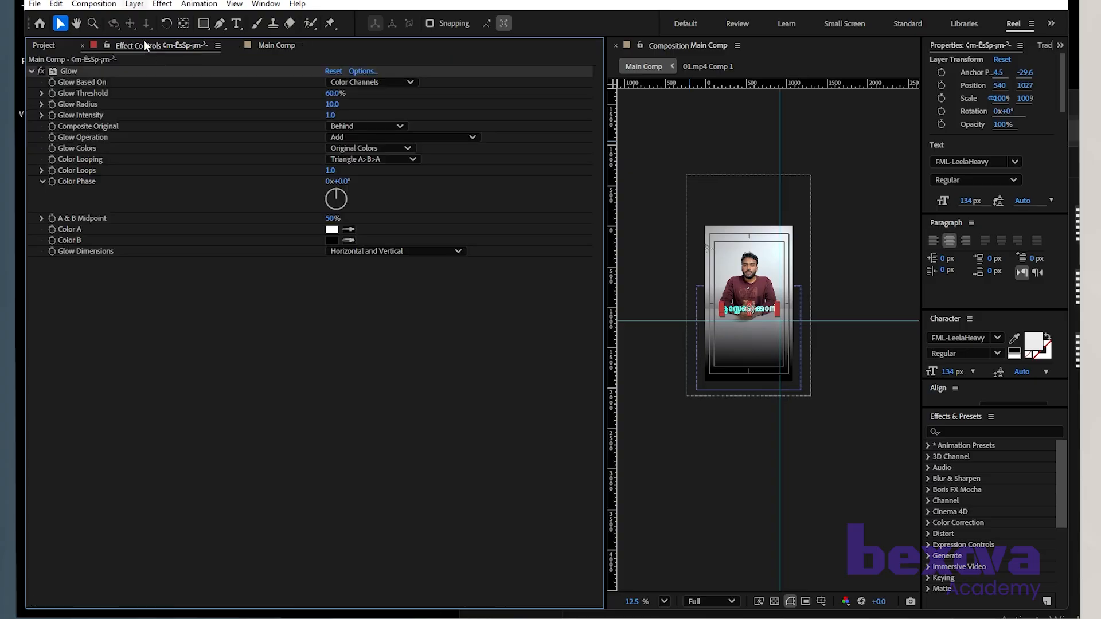
scroll(775, 324, up, 8)
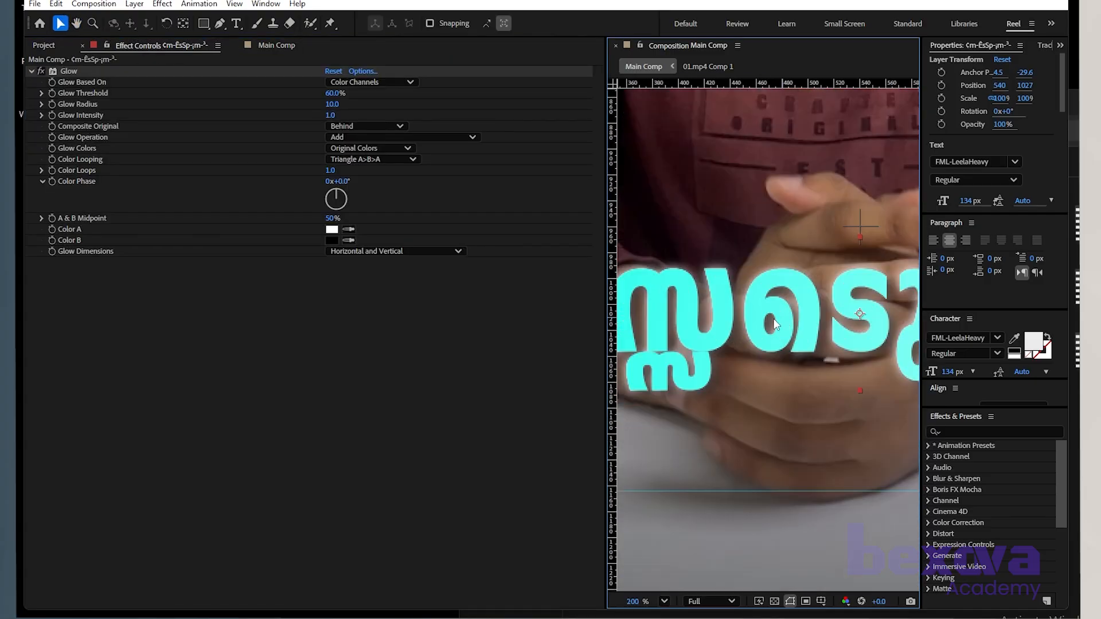
scroll(739, 292, down, 4)
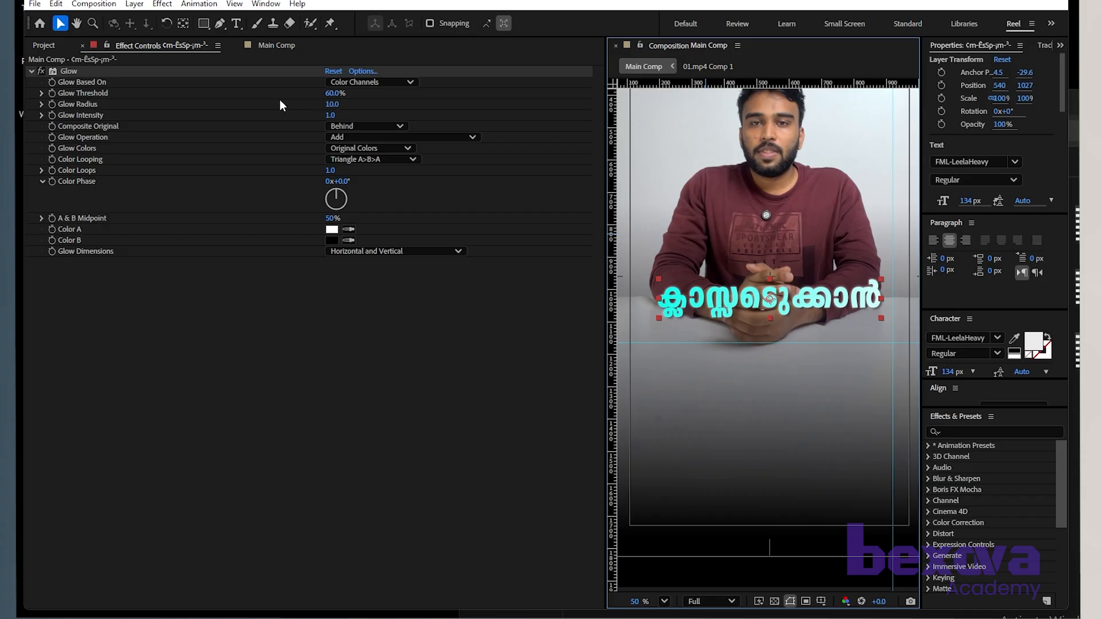
click(89, 102)
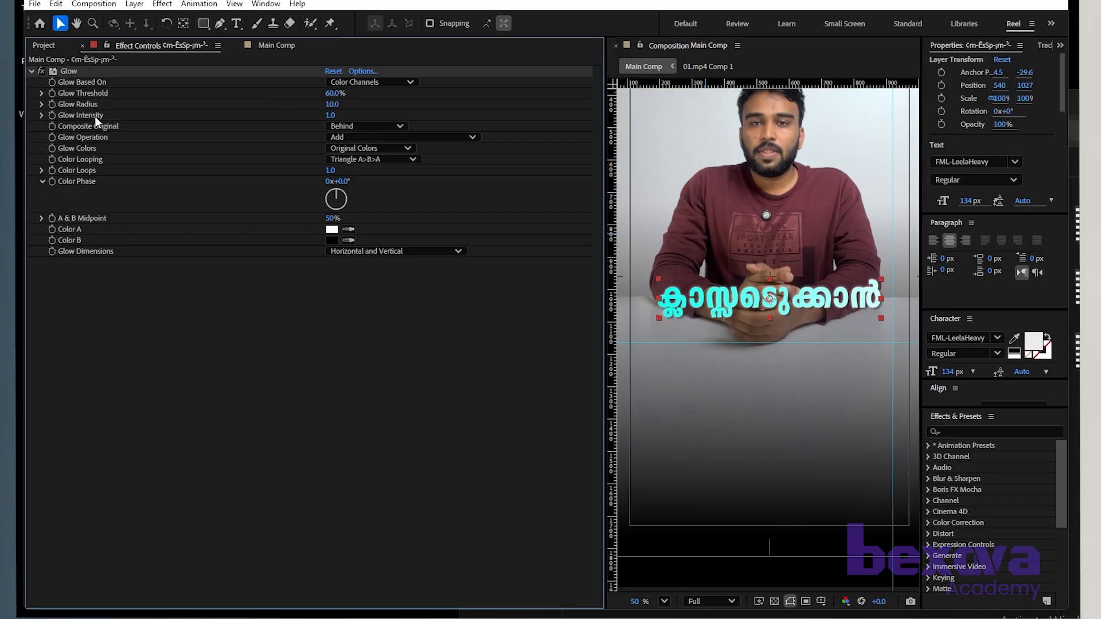
drag(332, 94, 396, 104)
drag(331, 115, 409, 115)
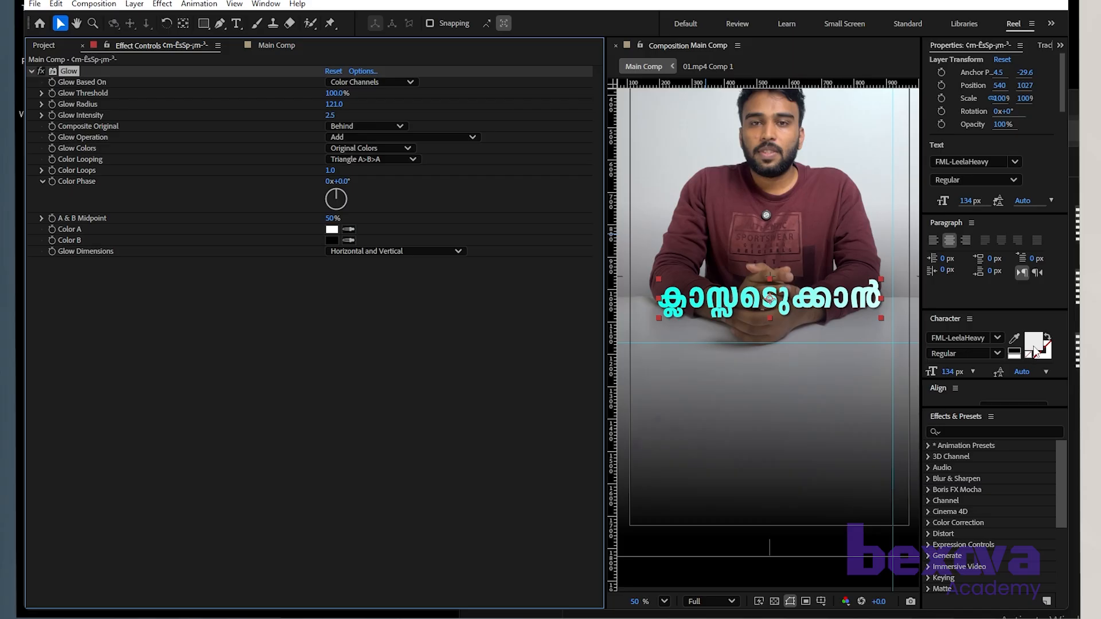
Step: Change the fill colour of the second text layer to light cyan 7FFBFC
click(258, 46)
click(149, 105)
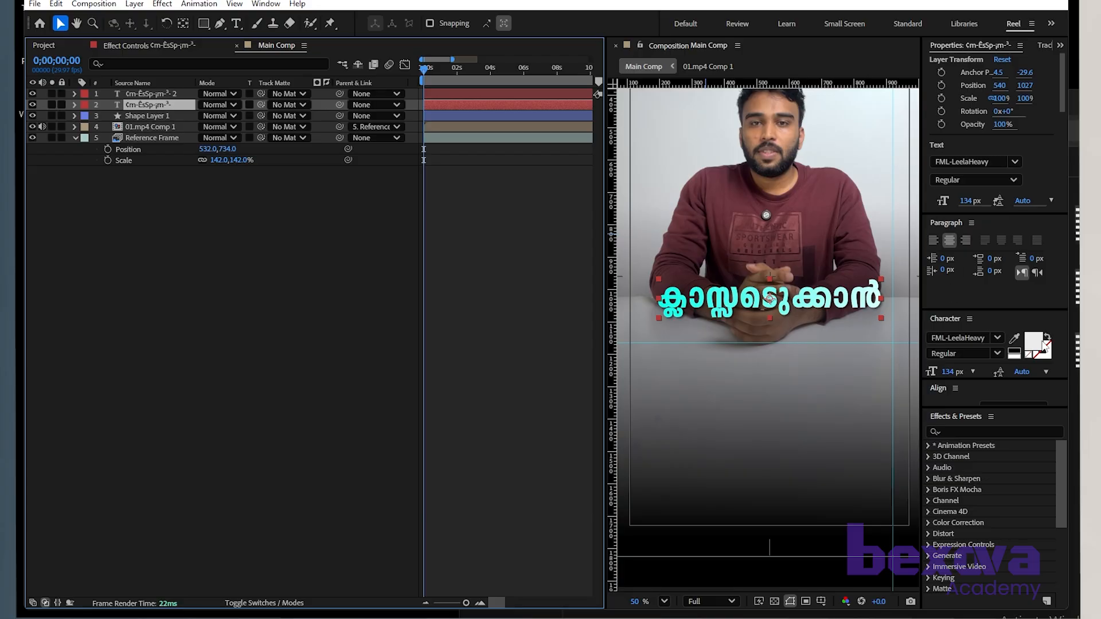
scroll(752, 309, up, 2)
scroll(753, 310, down, 2)
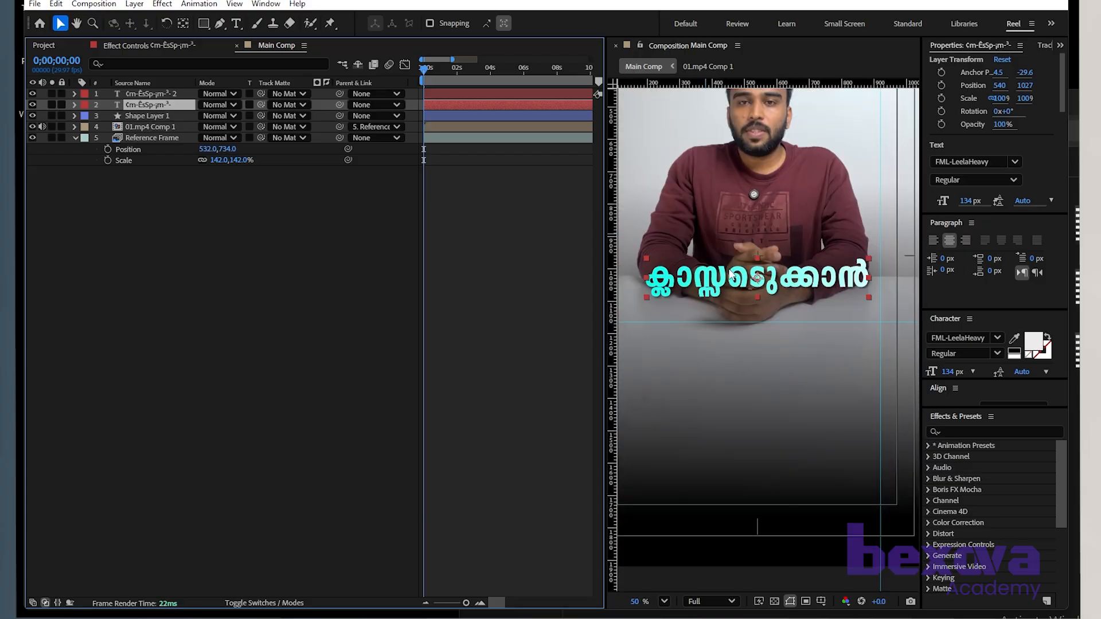
click(1036, 343)
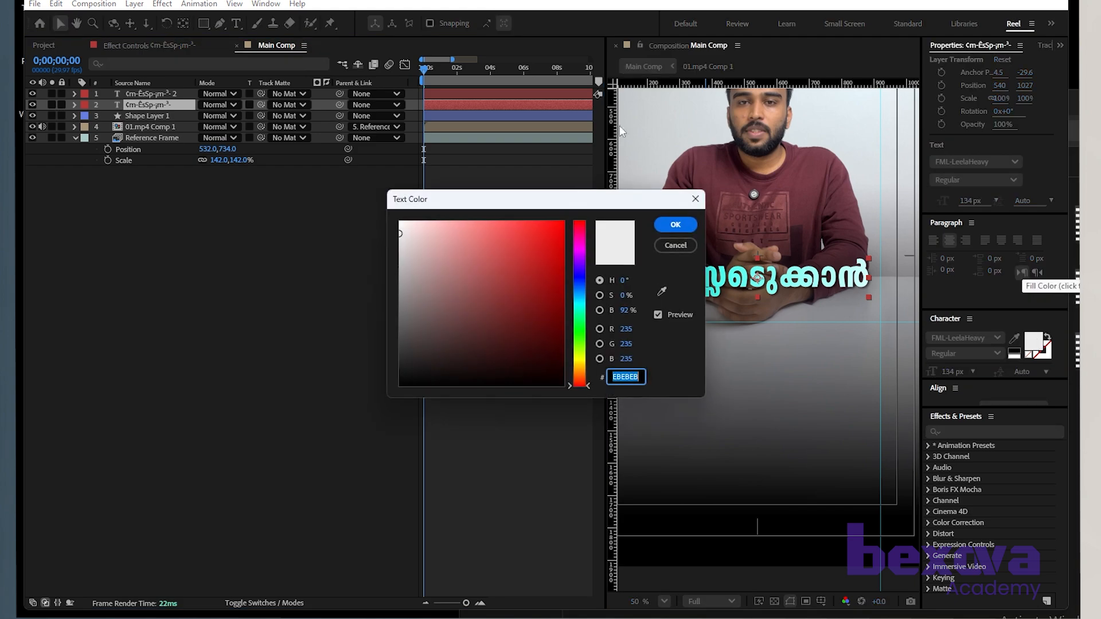
drag(606, 200, 458, 202)
click(437, 308)
drag(388, 264, 445, 195)
drag(433, 314, 441, 311)
drag(360, 240, 337, 226)
click(538, 230)
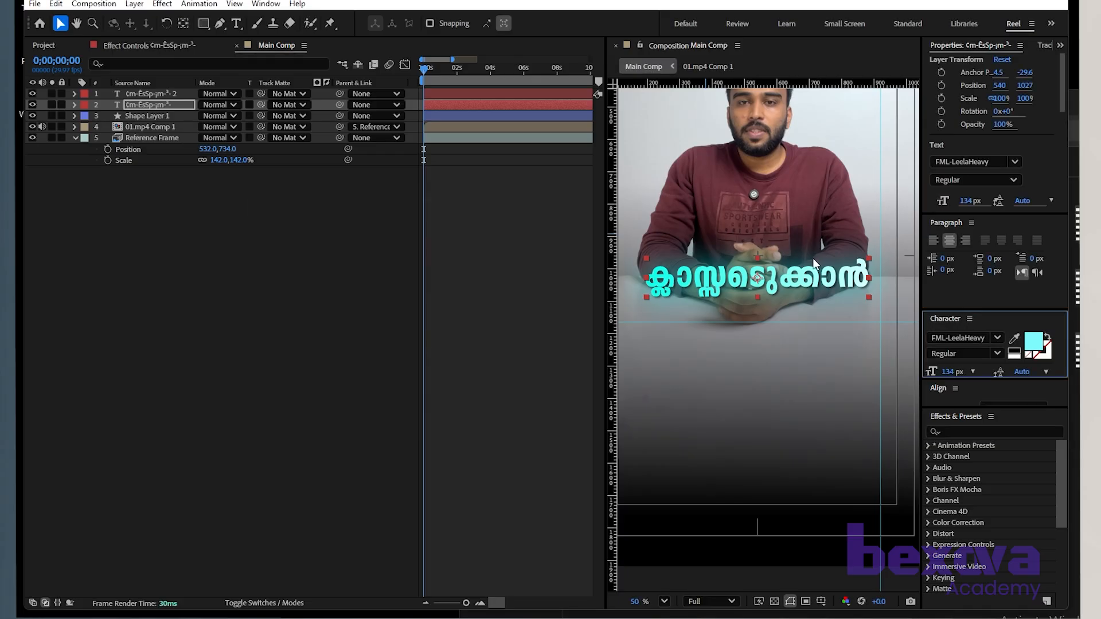
Step: Disable the Glow effect on the second text layer and apply the Deep Glow 2 effect to it
scroll(810, 261, down, 3)
click(727, 446)
scroll(779, 286, up, 1)
drag(788, 288, 761, 310)
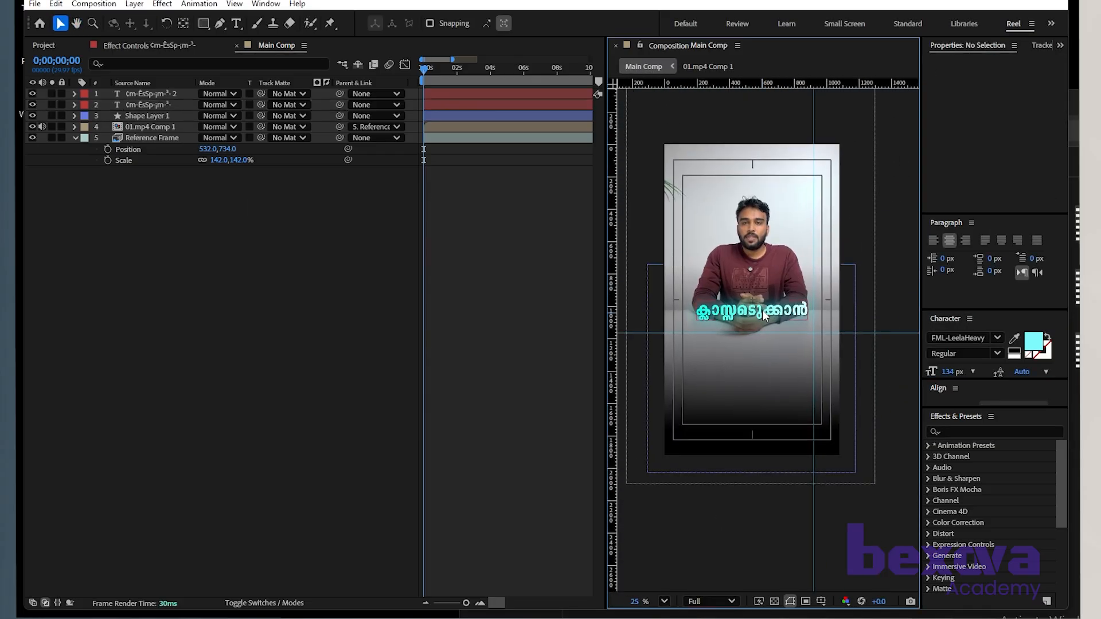
scroll(763, 308, up, 2)
scroll(762, 309, down, 2)
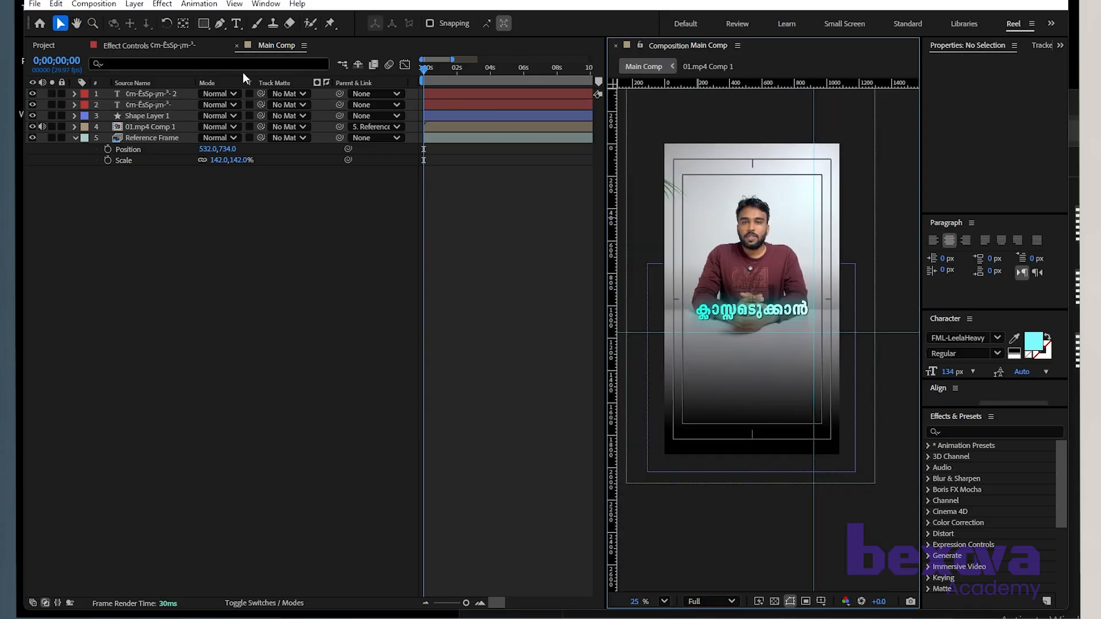
click(170, 47)
click(71, 72)
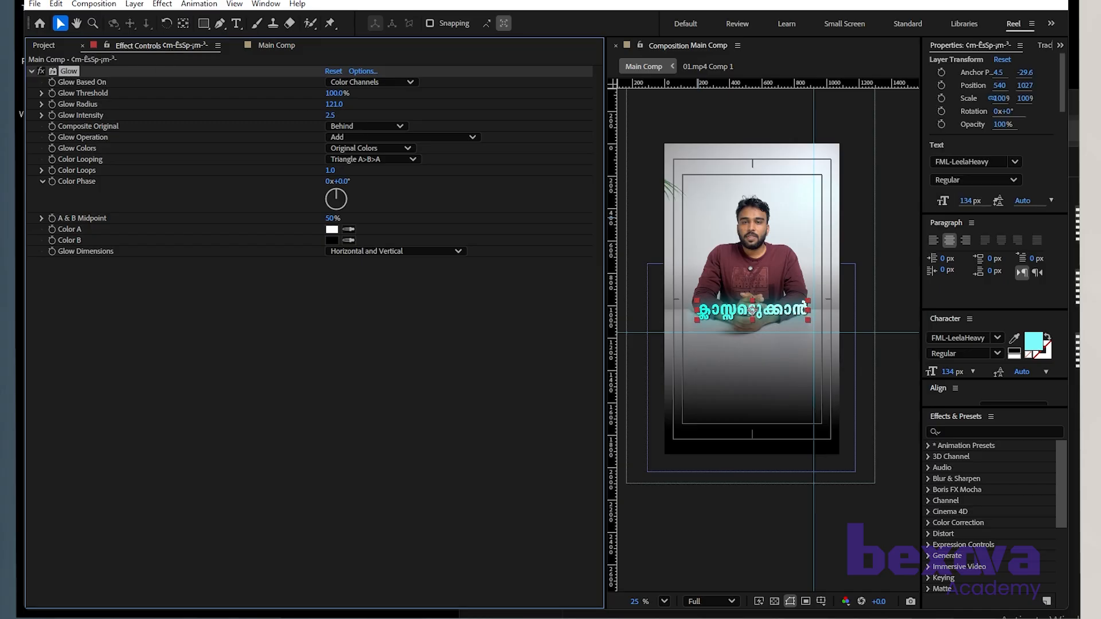
click(40, 72)
click(955, 431)
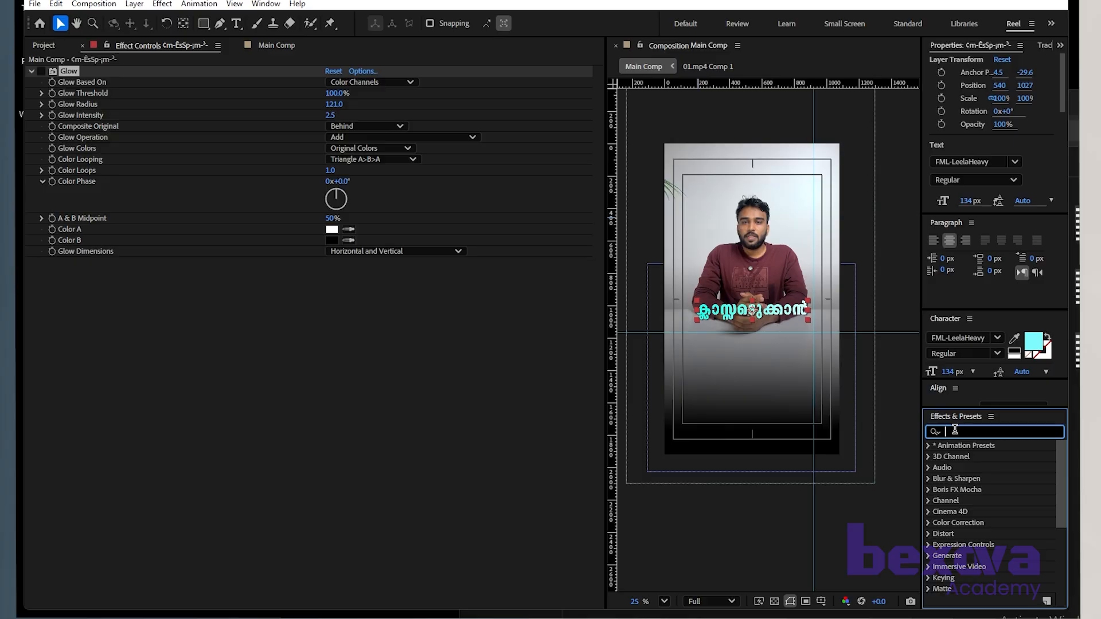
text(deep)
drag(975, 491, 380, 381)
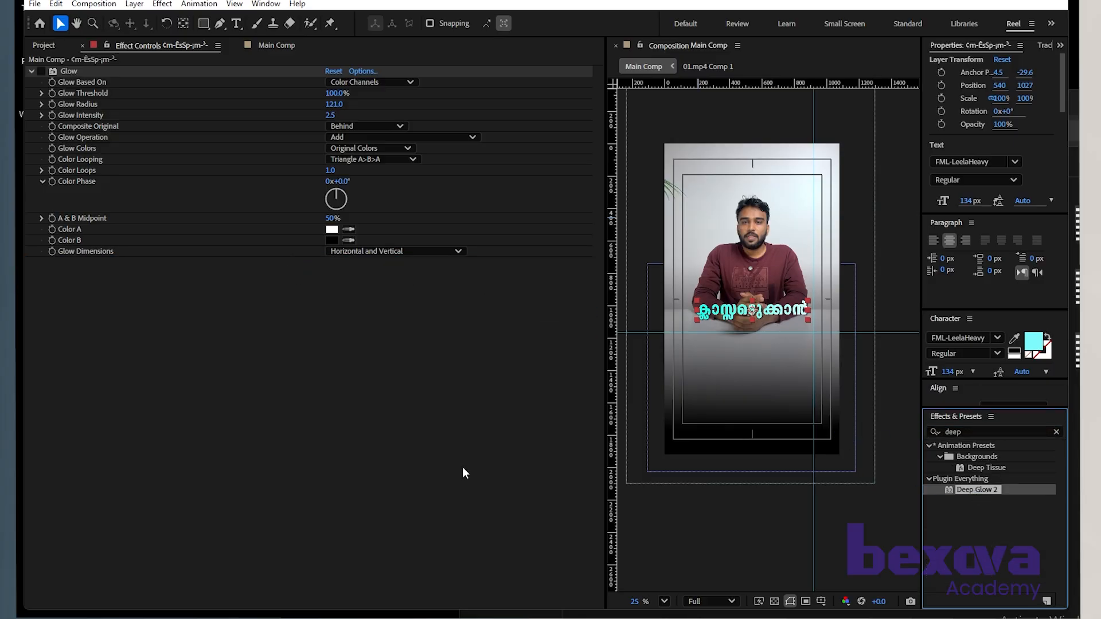
Step: Delete the disabled Glow effect from the second text layer, keeping only Deep Glow 2
scroll(740, 342, up, 2)
drag(740, 342, 755, 405)
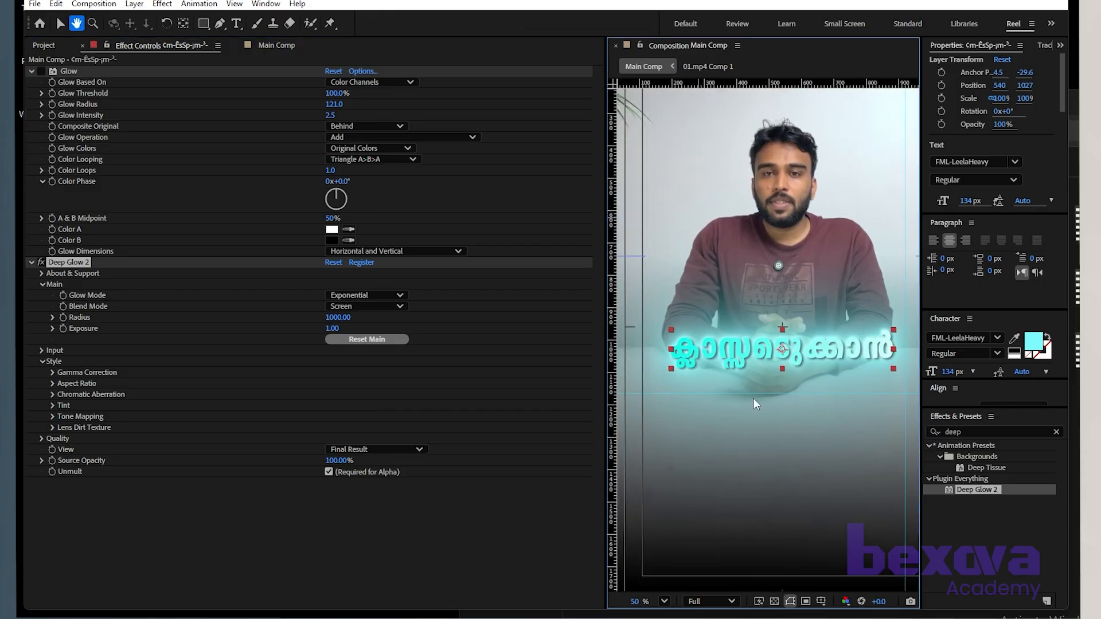
scroll(750, 328, down, 2)
scroll(776, 343, up, 2)
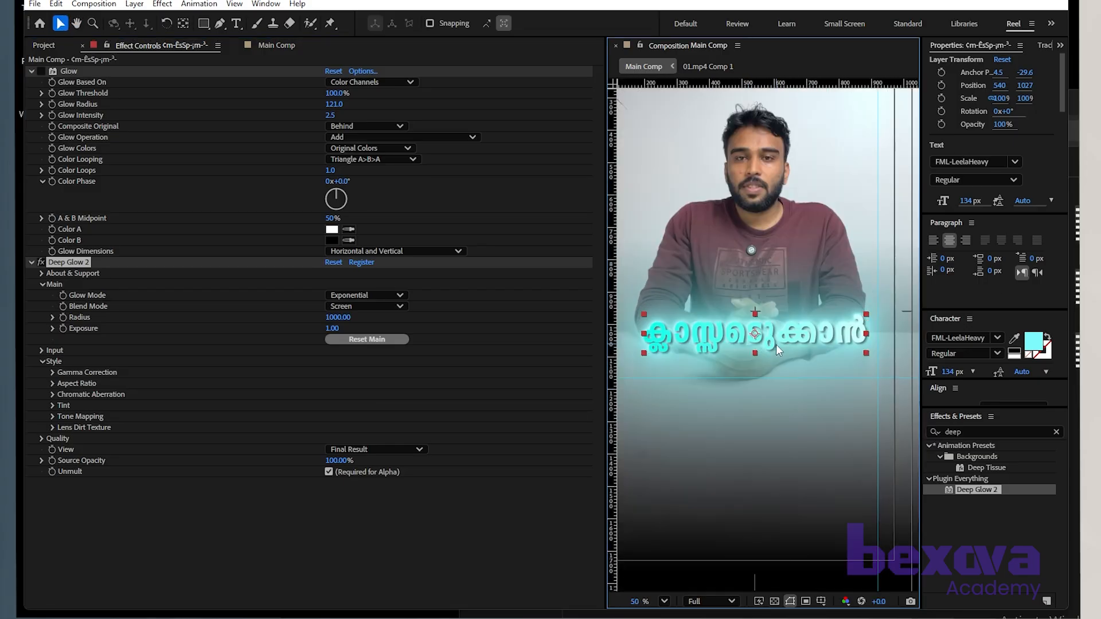
drag(776, 343, 789, 370)
click(73, 73)
key(Delete)
Step: Lower the Deep Glow 2 radius to 586 and its exposure to 0.88
scroll(814, 343, up, 2)
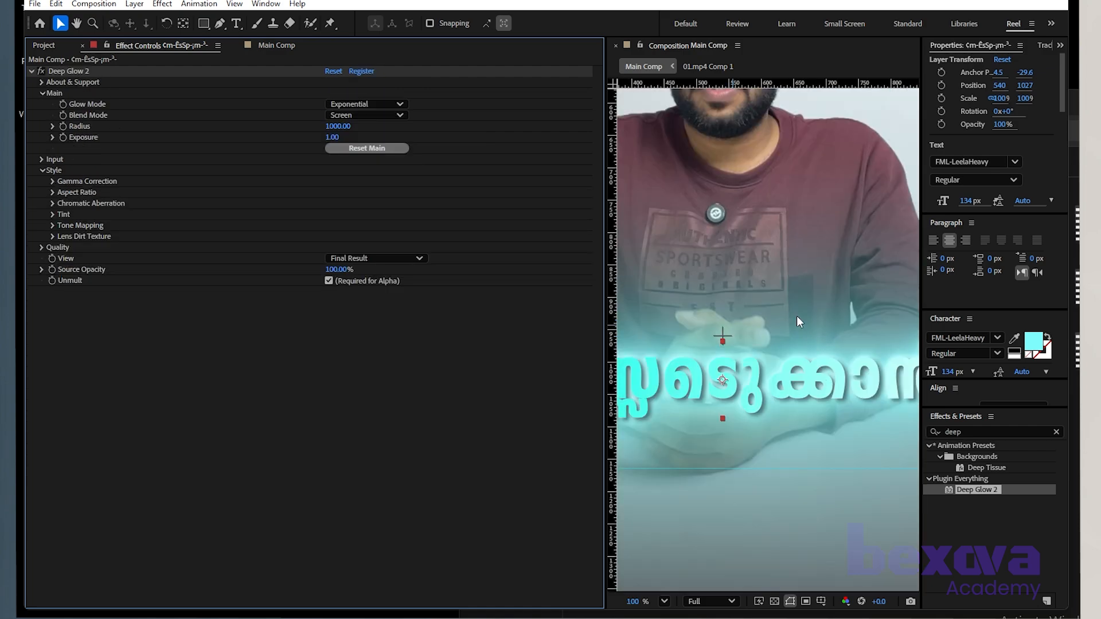
scroll(797, 315, down, 2)
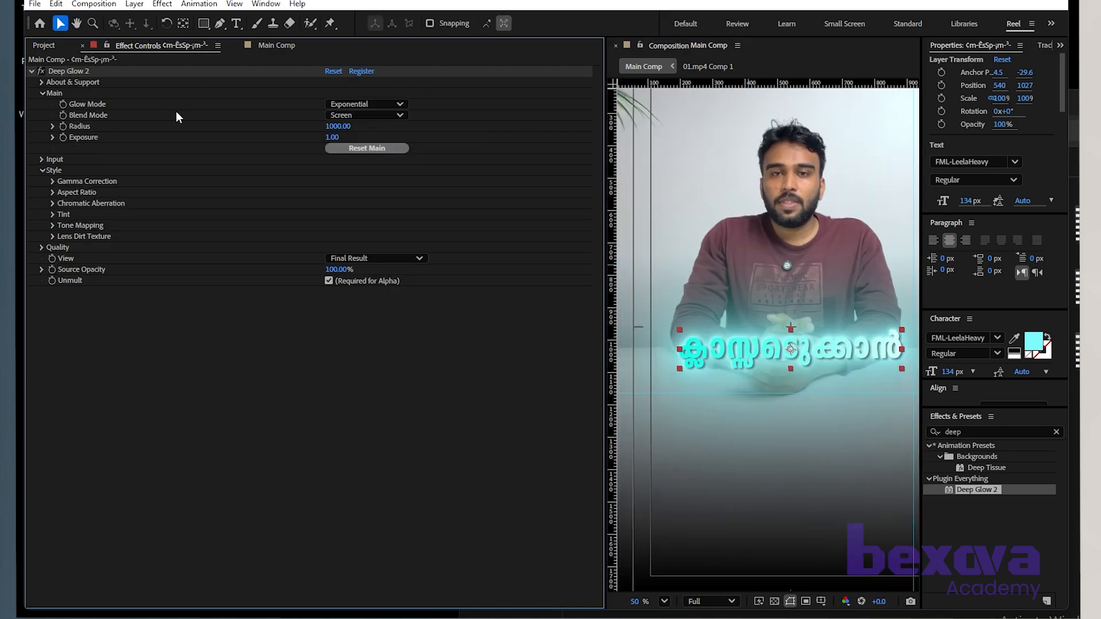
drag(338, 126, 177, 124)
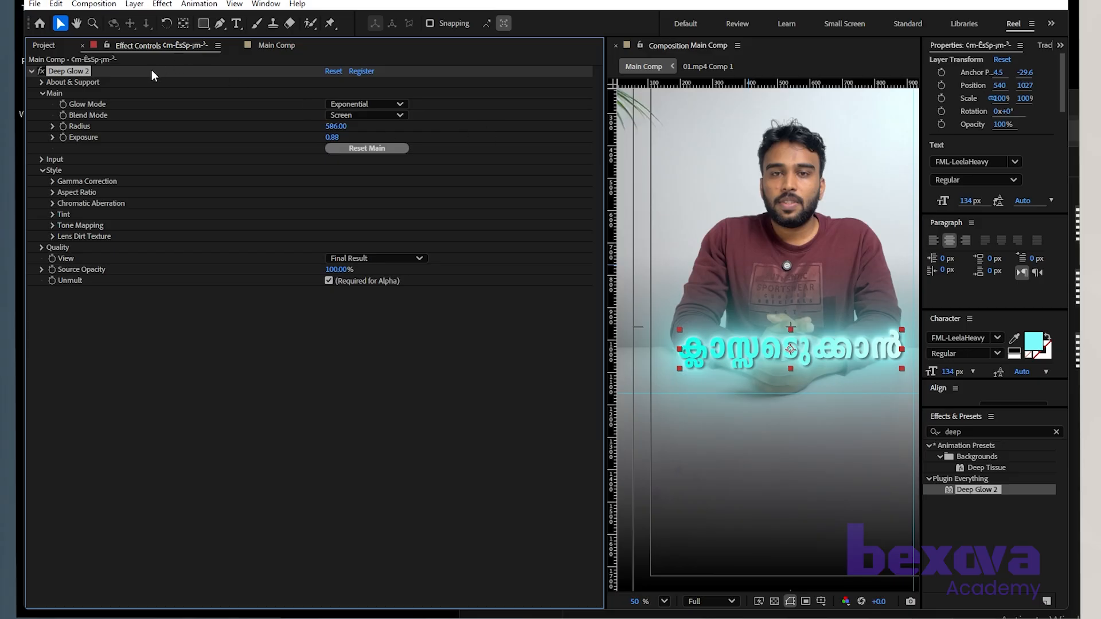
Step: Change the second text layer's fill to a deeper, more saturated cyan-blue and deselect the layer in the Main Comp timeline
click(1033, 341)
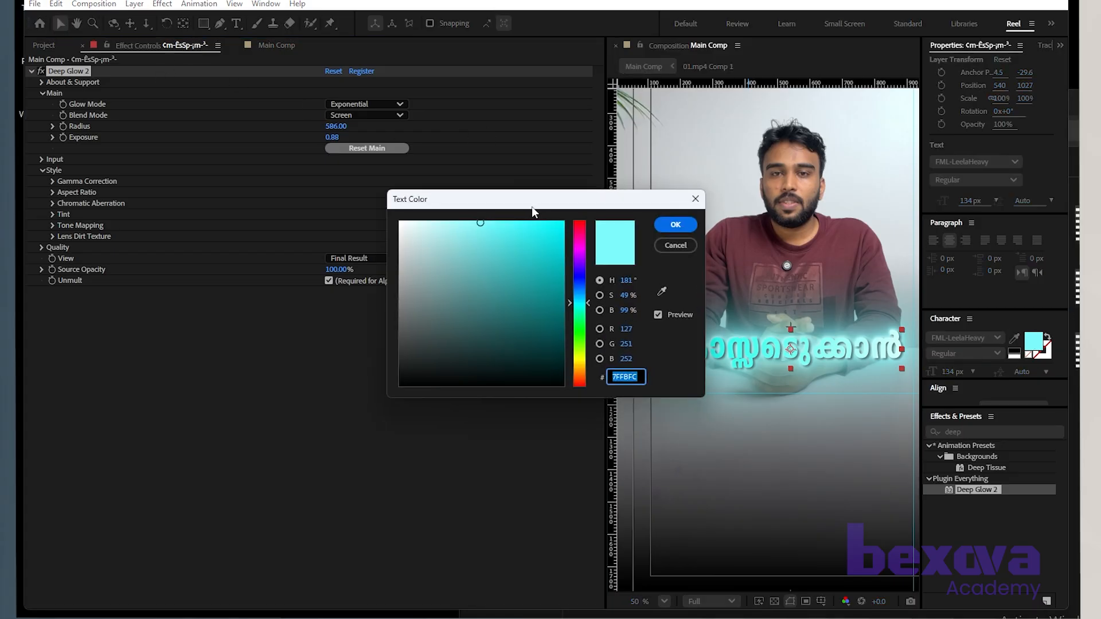
drag(531, 207, 432, 213)
drag(459, 253, 492, 260)
drag(484, 307, 484, 304)
click(576, 229)
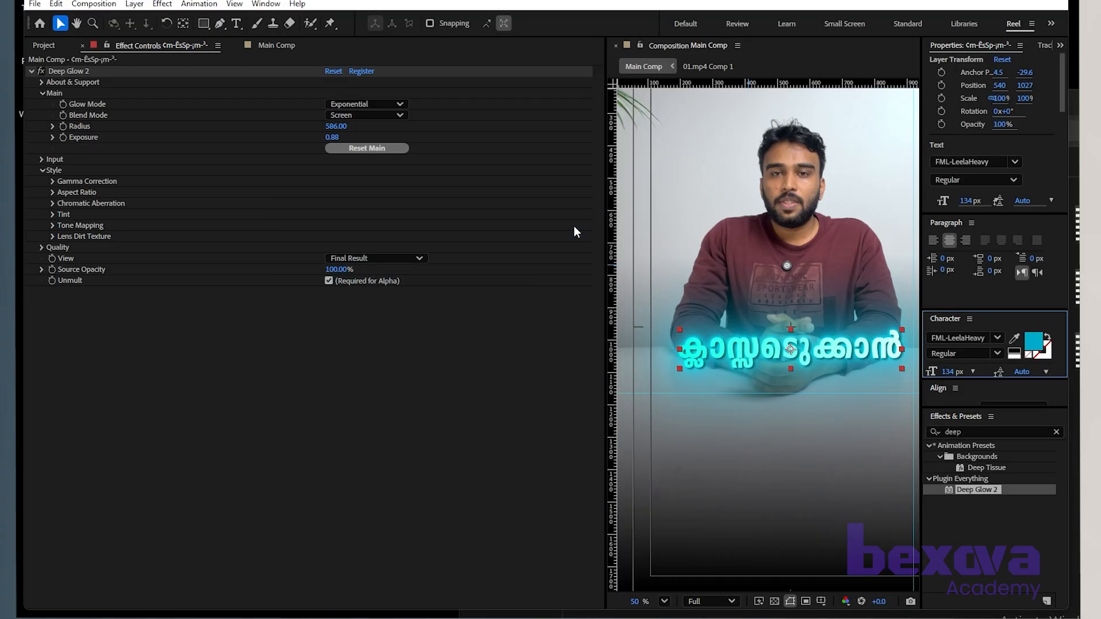
click(269, 46)
click(201, 308)
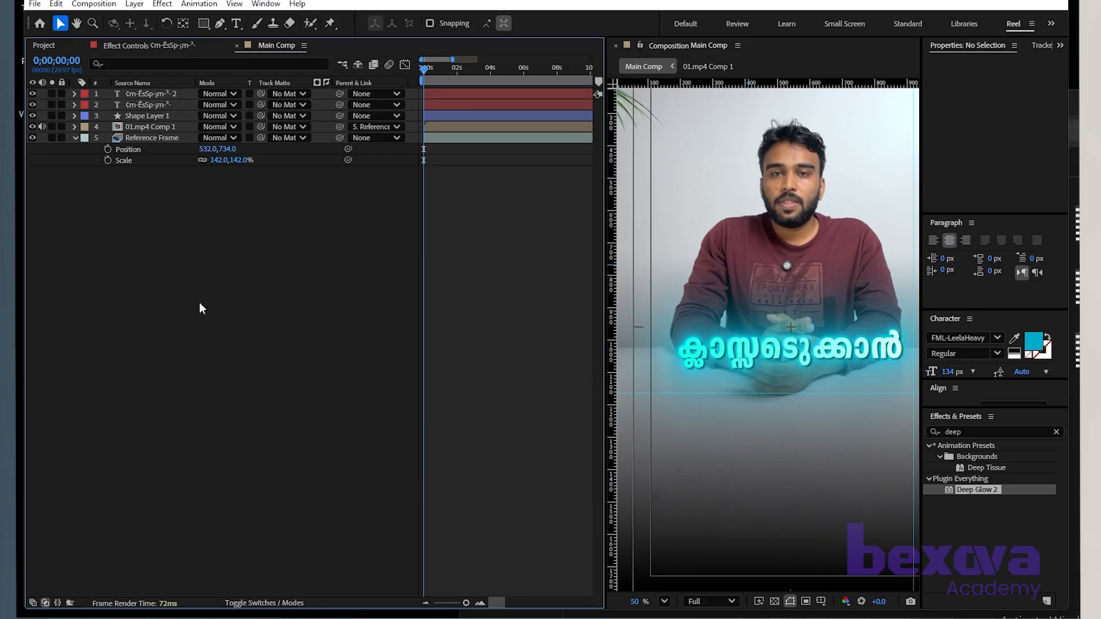
Step: Find the 4-Color Gradient effect and apply it to the second text layer
click(148, 105)
click(980, 432)
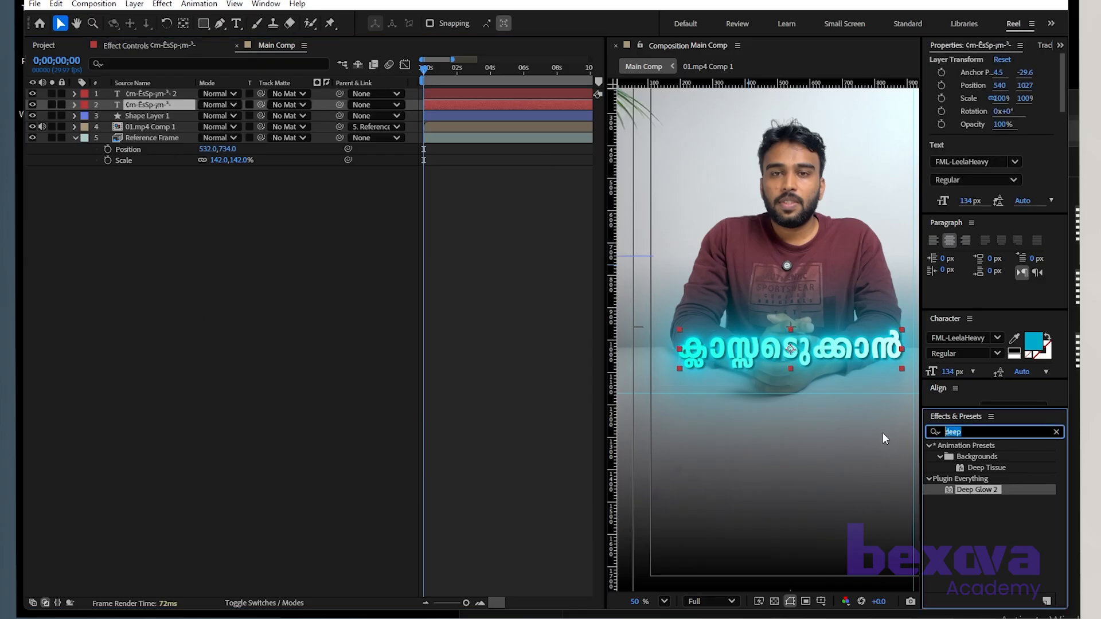
key(BackSpace)
click(928, 432)
text(4)
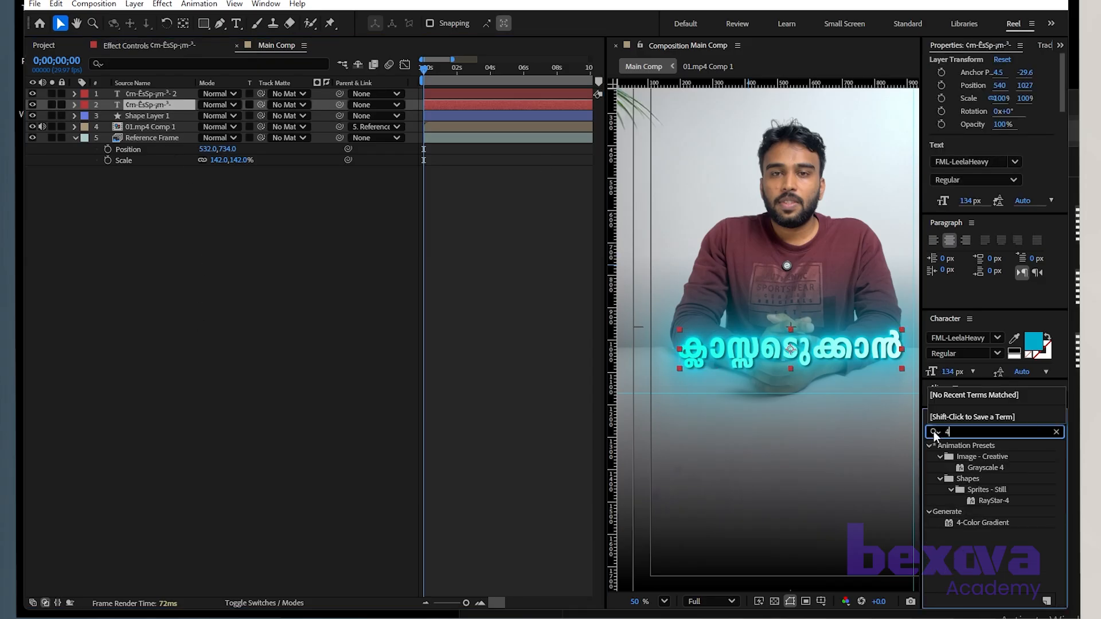
click(990, 468)
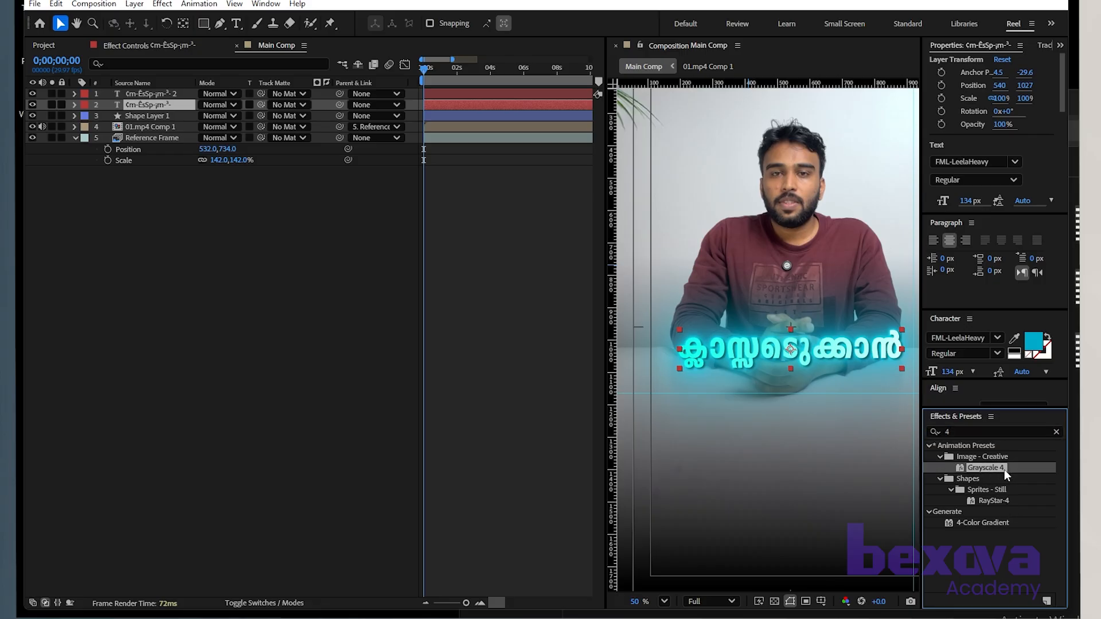
drag(982, 522, 160, 106)
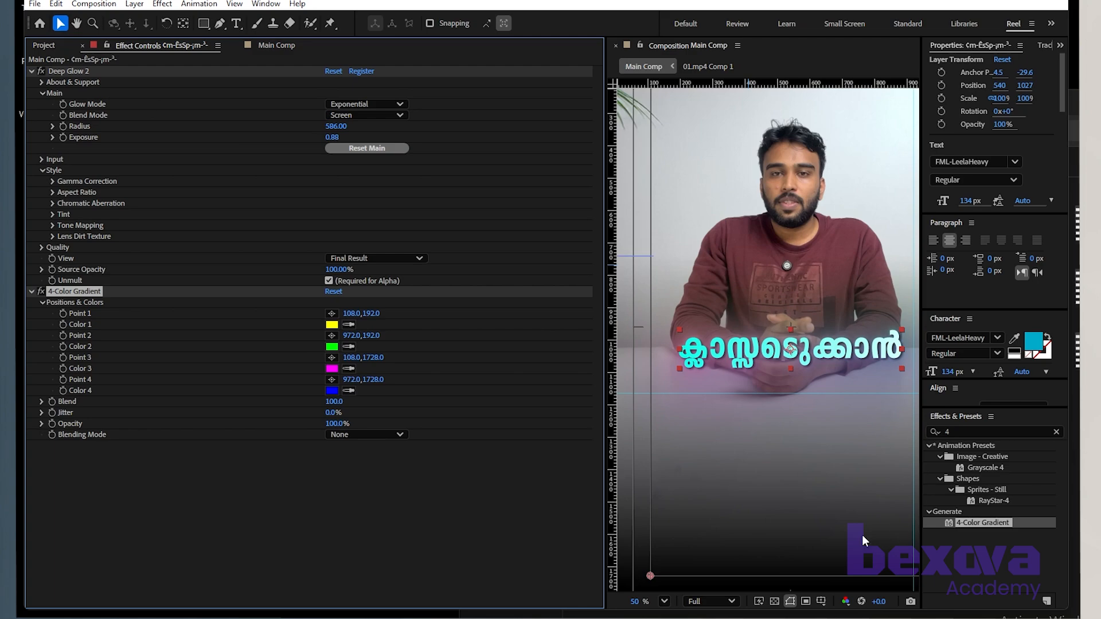
Step: Turn off Deep Glow 2 on the second text layer and hide the text layer above it
drag(814, 403, 775, 441)
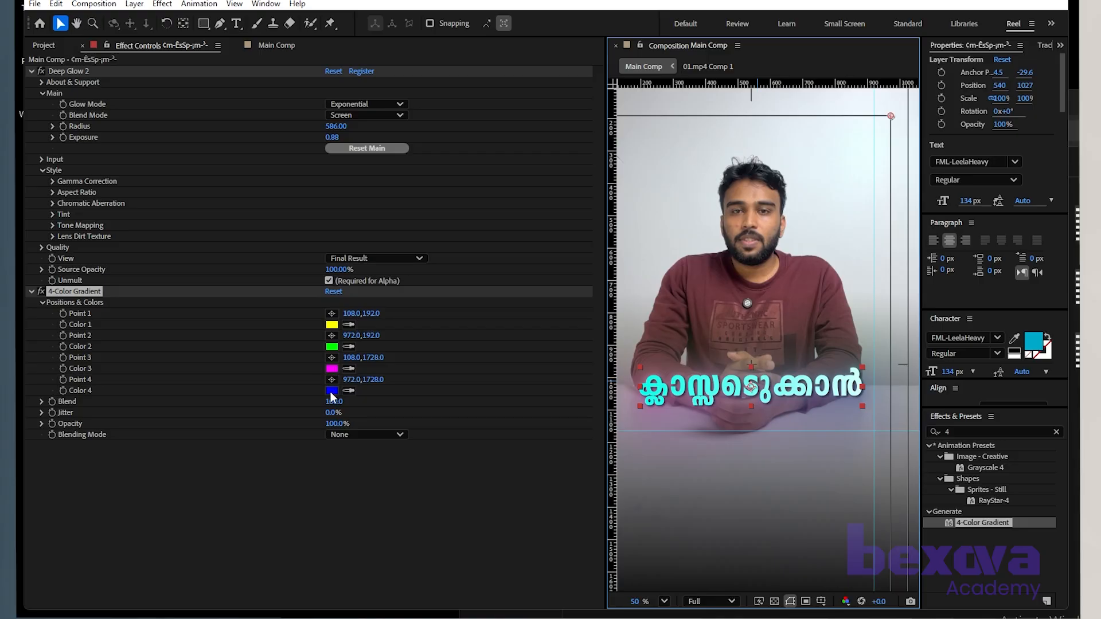
click(40, 70)
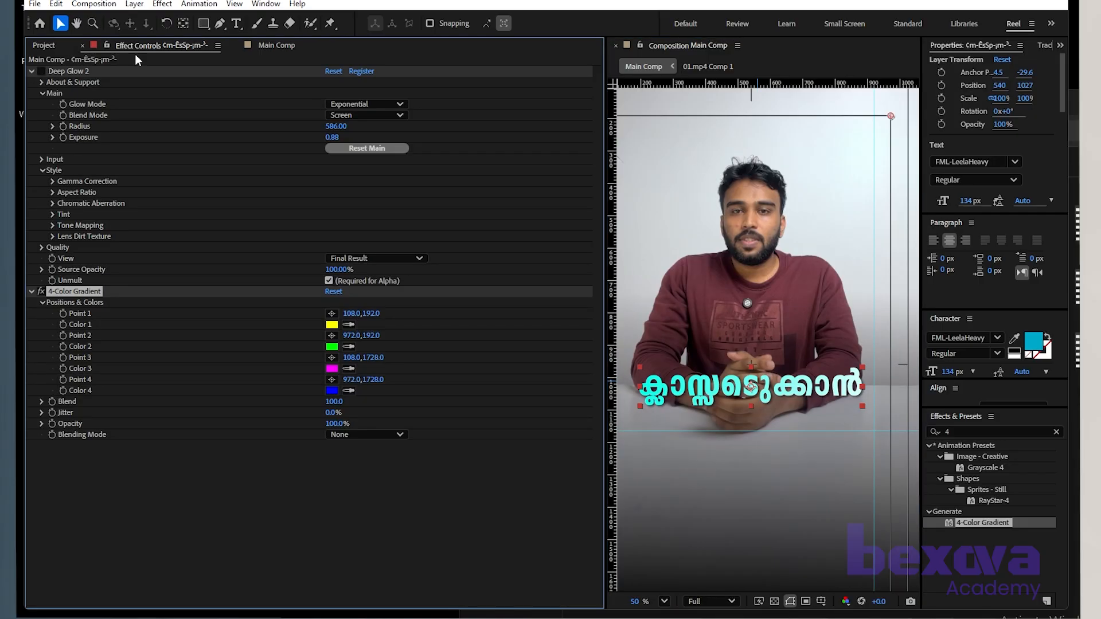
click(270, 46)
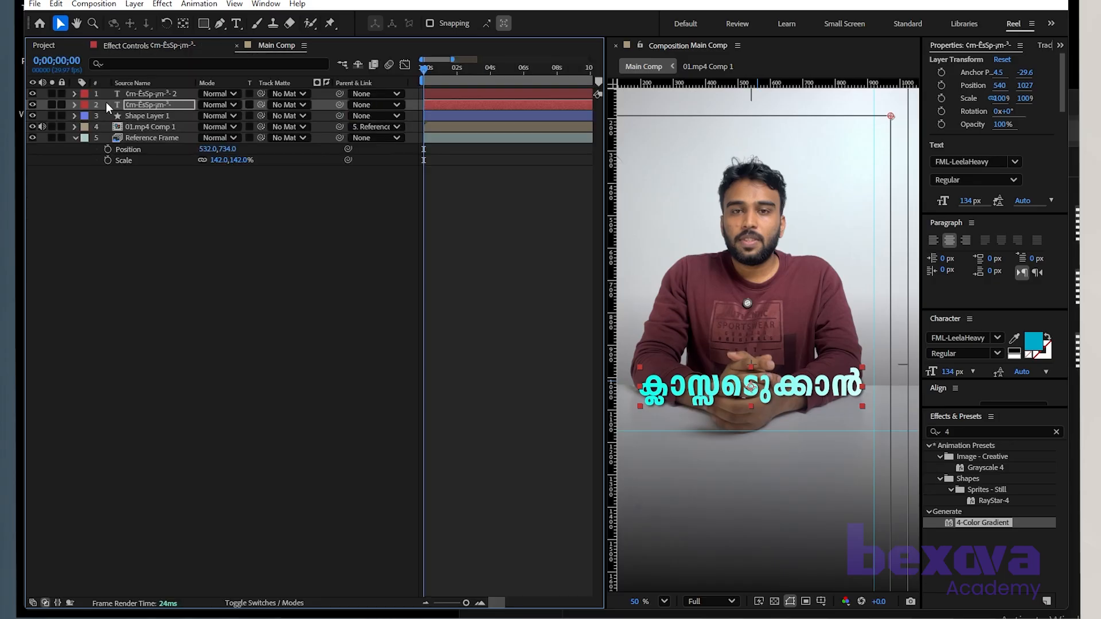
click(33, 93)
click(143, 106)
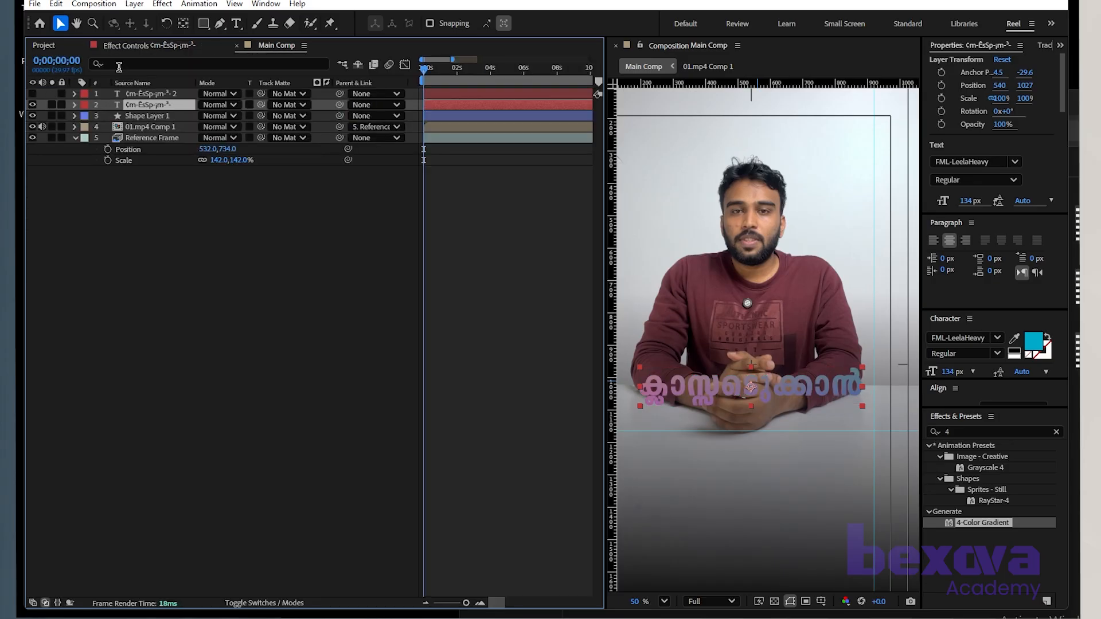
Step: Move the four gradient points close around the text, with Point 1 at 172, 900 and Point 4 at 872, 1108, and re-enable Deep Glow 2
scroll(793, 326, down, 4)
scroll(796, 308, up, 2)
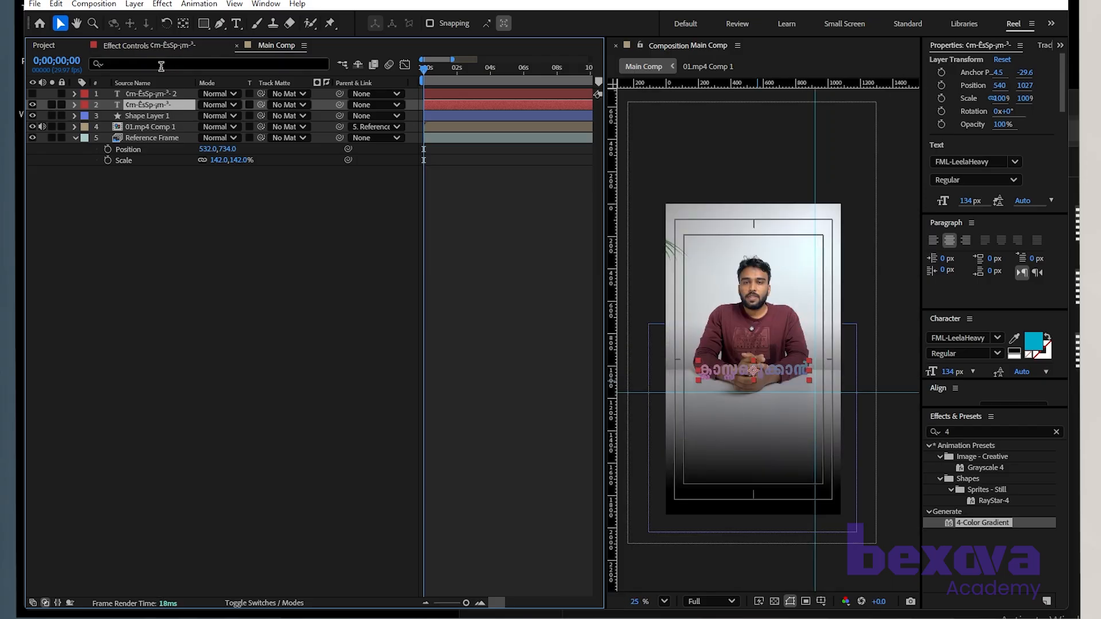
click(109, 45)
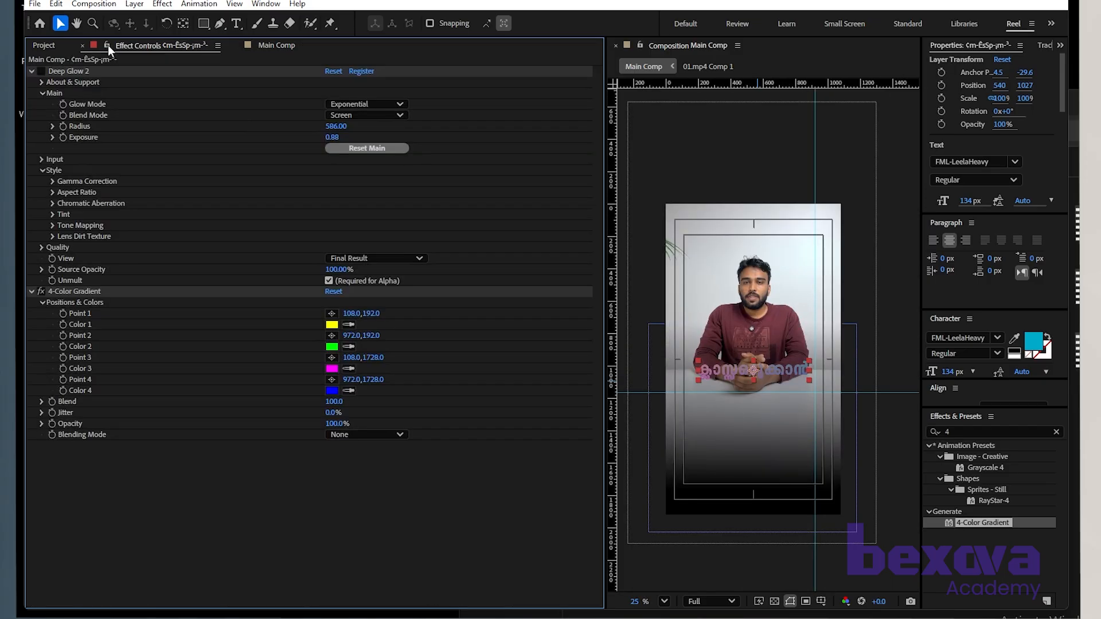
click(74, 293)
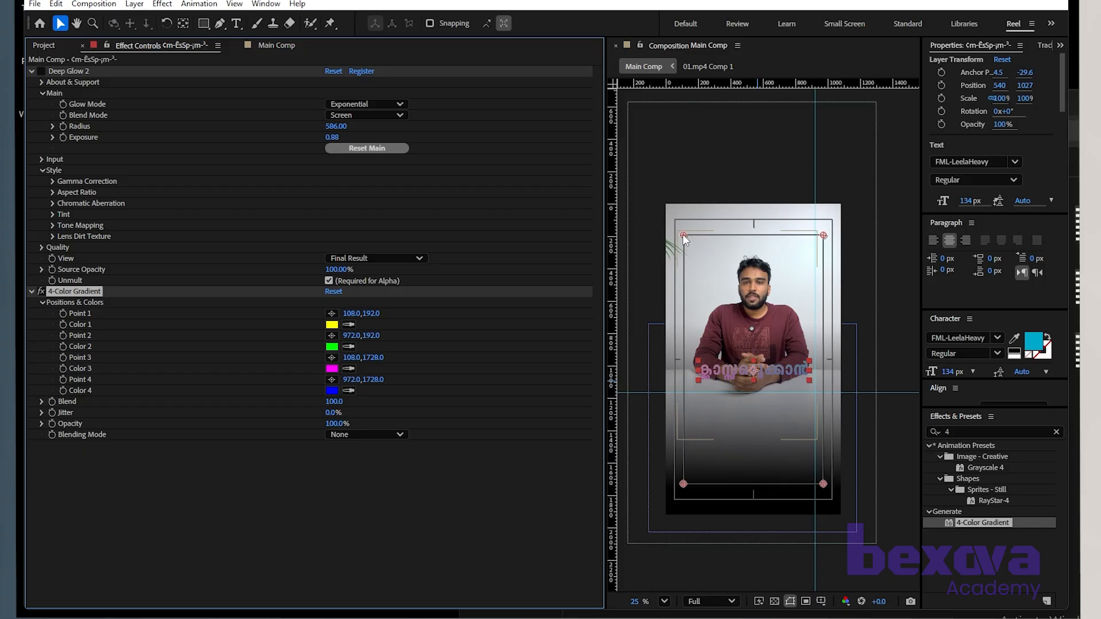
drag(682, 234, 693, 349)
drag(692, 473, 704, 388)
drag(827, 486, 810, 384)
drag(825, 236, 802, 351)
click(40, 72)
scroll(785, 382, up, 2)
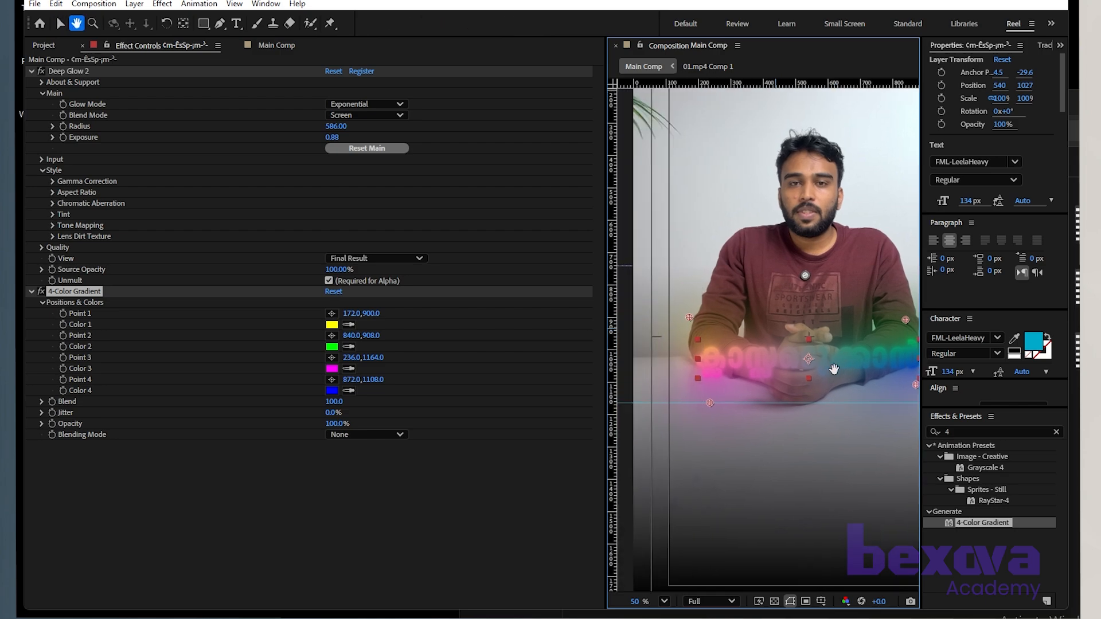
Step: Set Deep Glow 2's radius to 1267 and its exposure to 1.00 on the second text layer
drag(834, 370, 801, 378)
key(v)
click(79, 73)
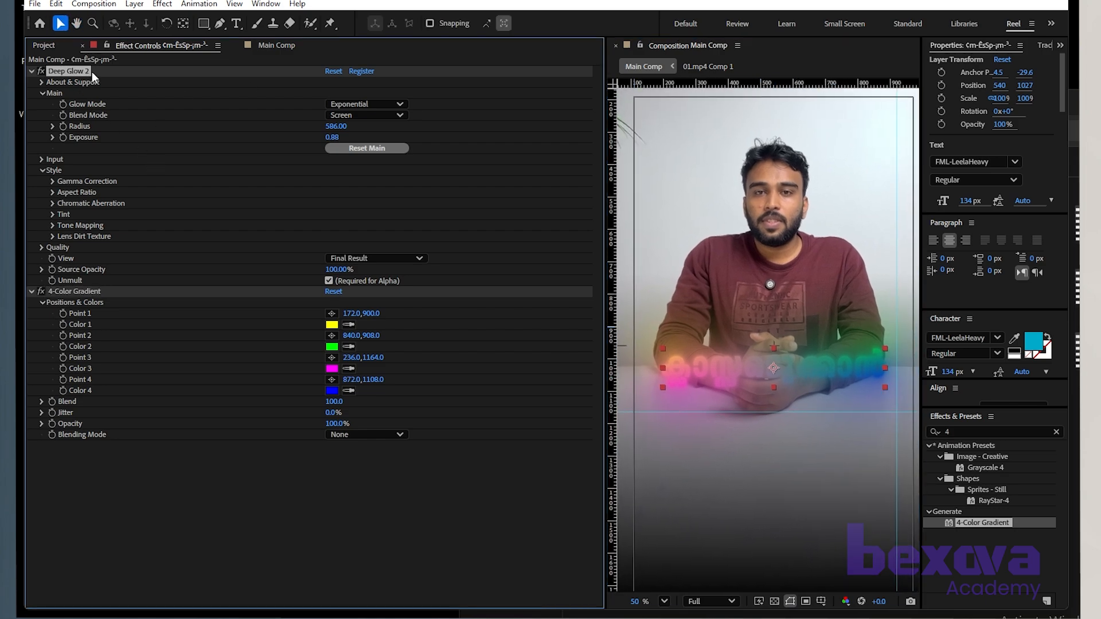
drag(336, 127, 789, 120)
mouse_move(332, 138)
mouse_down()
mouse_move(503, 137)
mouse_move(310, 140)
mouse_up()
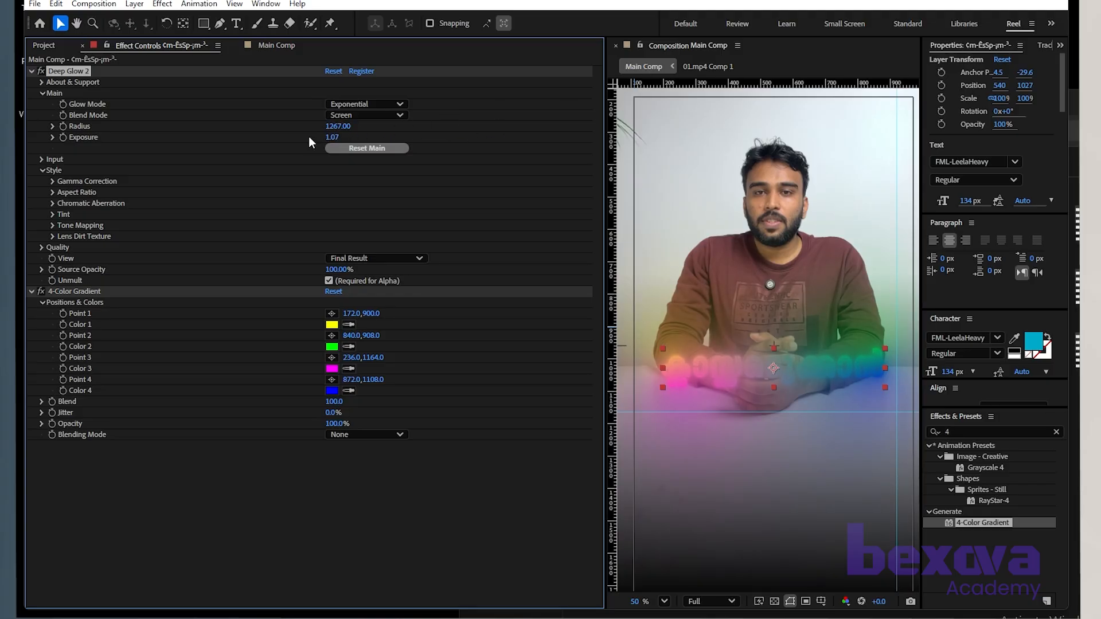
click(332, 138)
text(10)
key(Return)
Step: Show the top text layer again, deselect all layers and widen the composition viewer
click(263, 45)
click(32, 94)
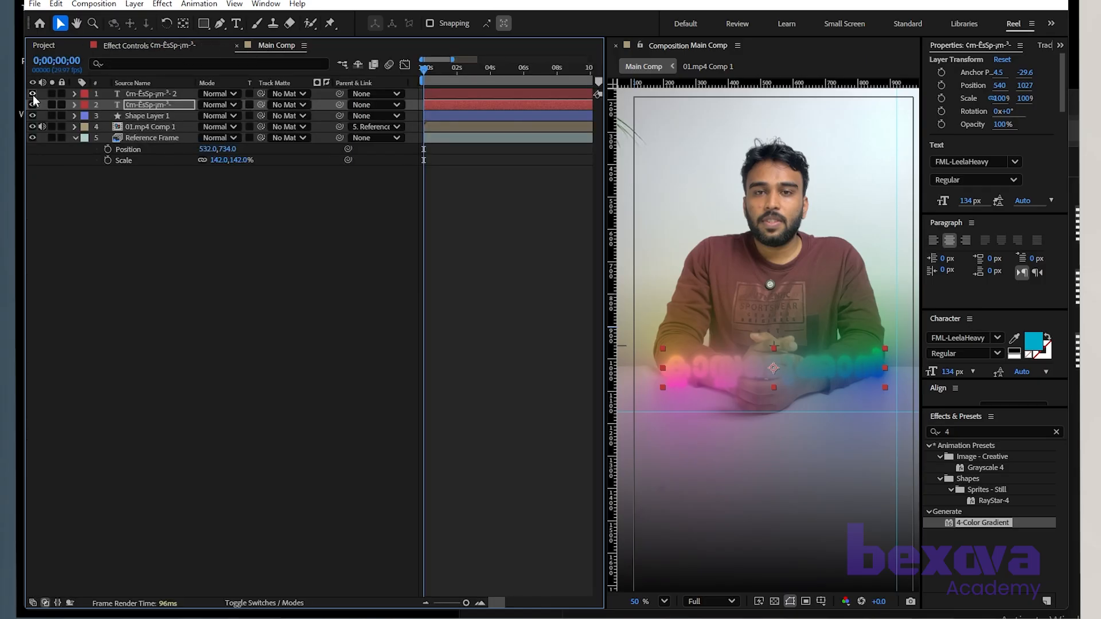
scroll(705, 244, down, 2)
key(ctrl+shift+a)
scroll(716, 313, up, 2)
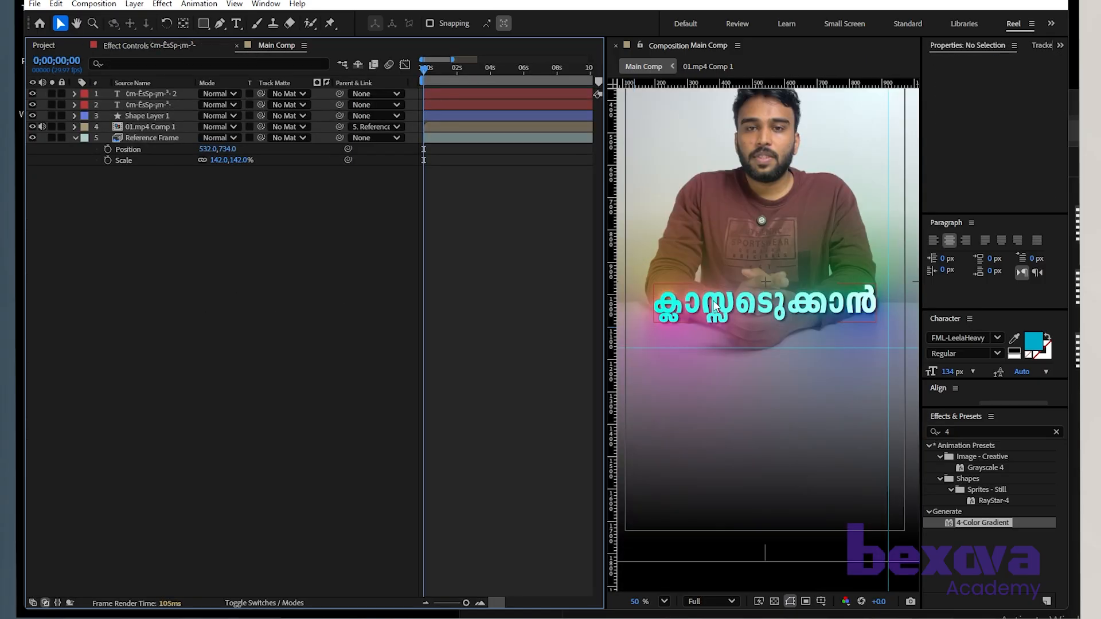
drag(608, 210, 547, 210)
scroll(681, 246, down, 2)
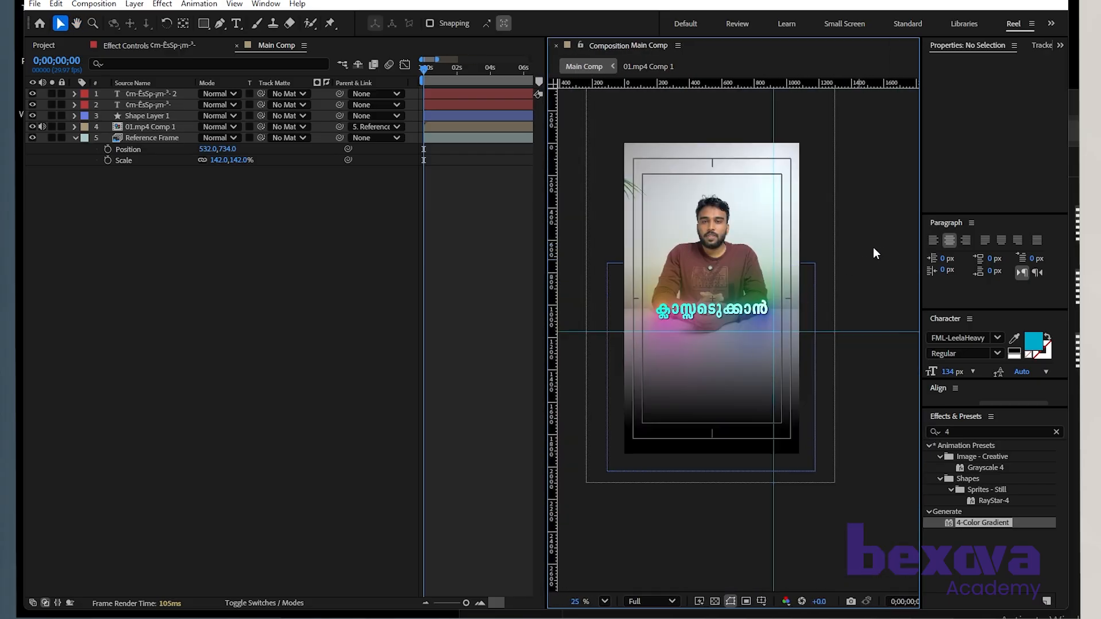
scroll(796, 299, up, 2)
drag(772, 310, 822, 335)
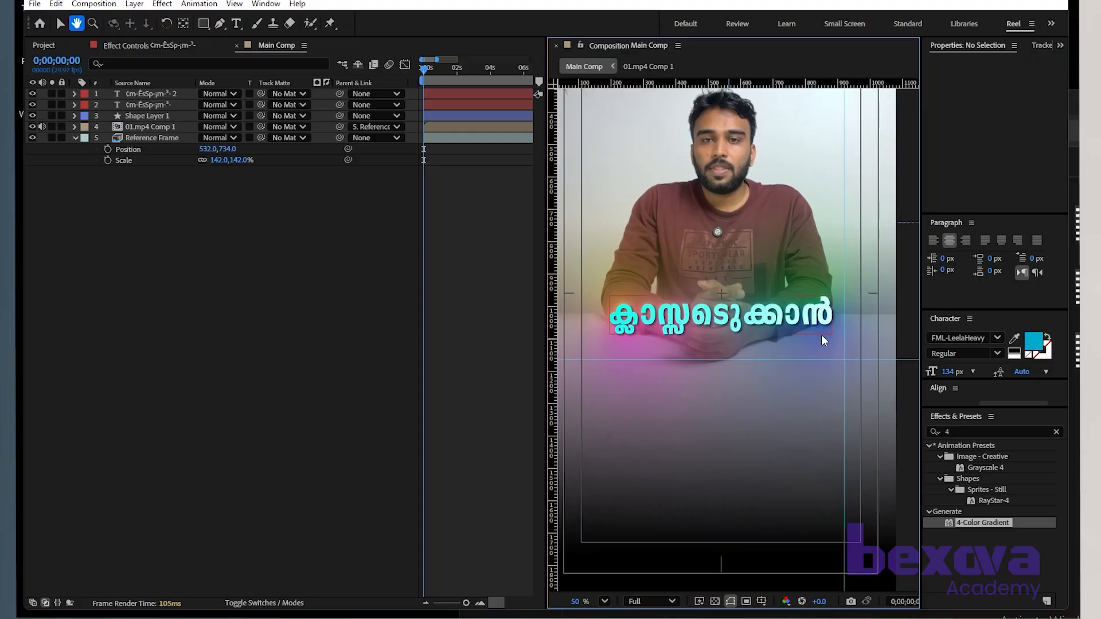
key(v)
Step: Tighten the second text layer's 4-Color Gradient points around the text: Point 1 at 196, 984, Point 2 at 828, 996, Point 3 at 228, 1086, Point 4 at 886, 1072
click(152, 106)
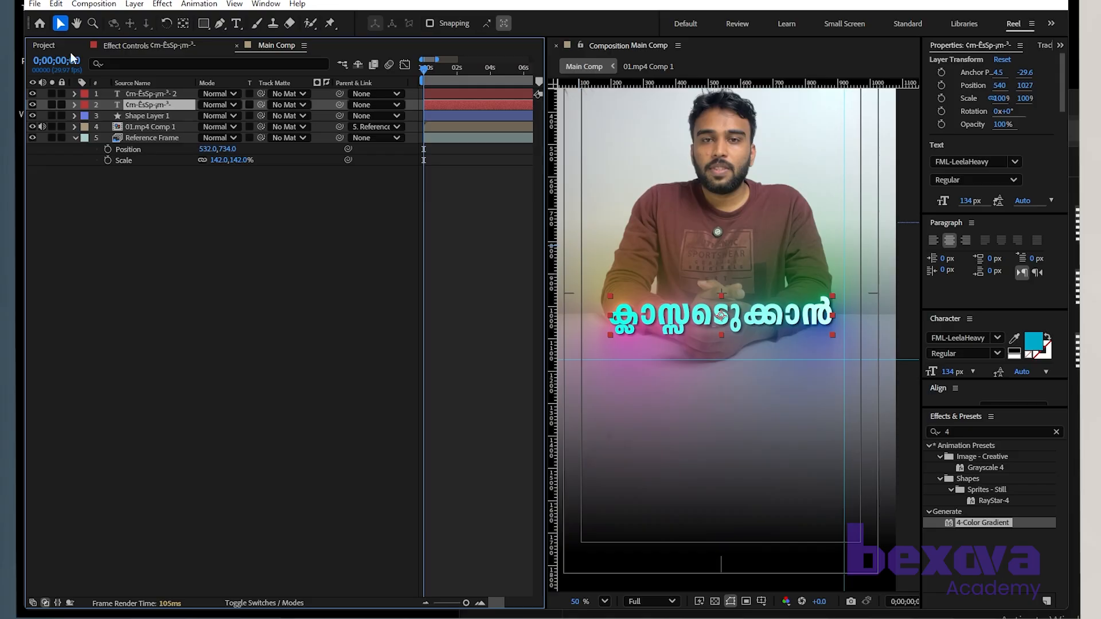
click(124, 46)
click(82, 291)
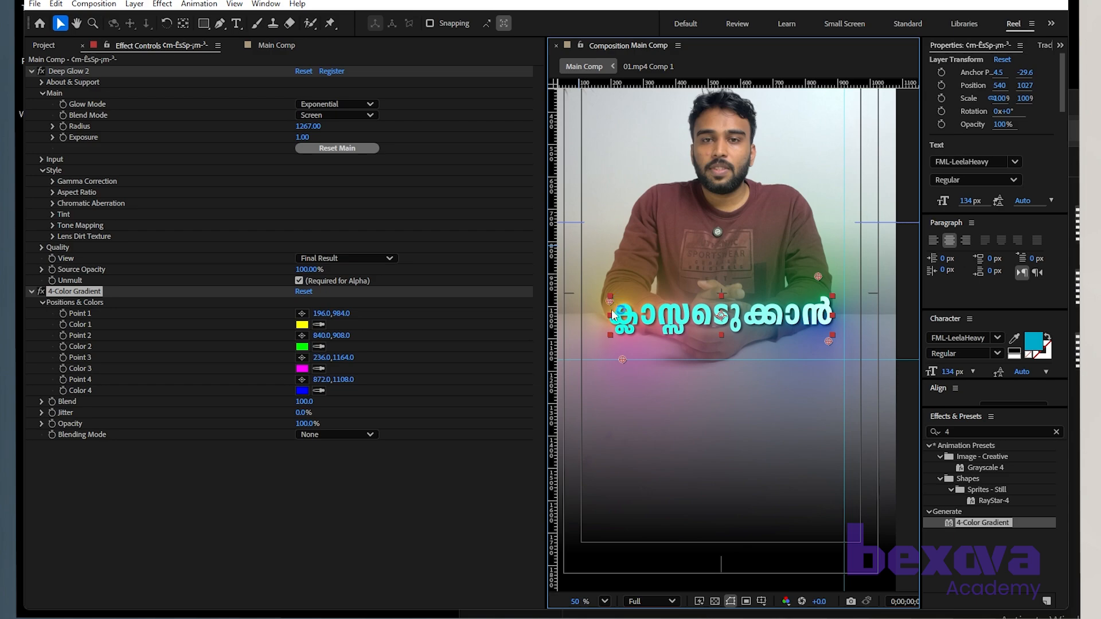
drag(620, 360, 622, 336)
drag(826, 341, 822, 325)
drag(819, 276, 820, 294)
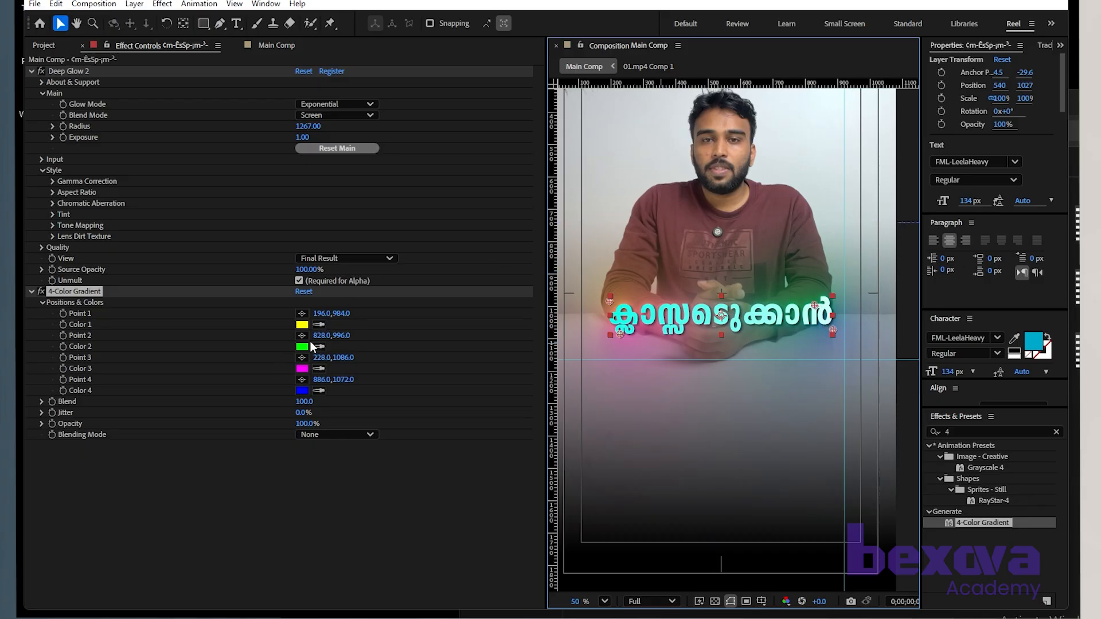
Step: Change the gradient's Color 1 to turquoise and Color 2 to spring green, 00FF78
click(303, 324)
drag(580, 347, 585, 310)
click(675, 225)
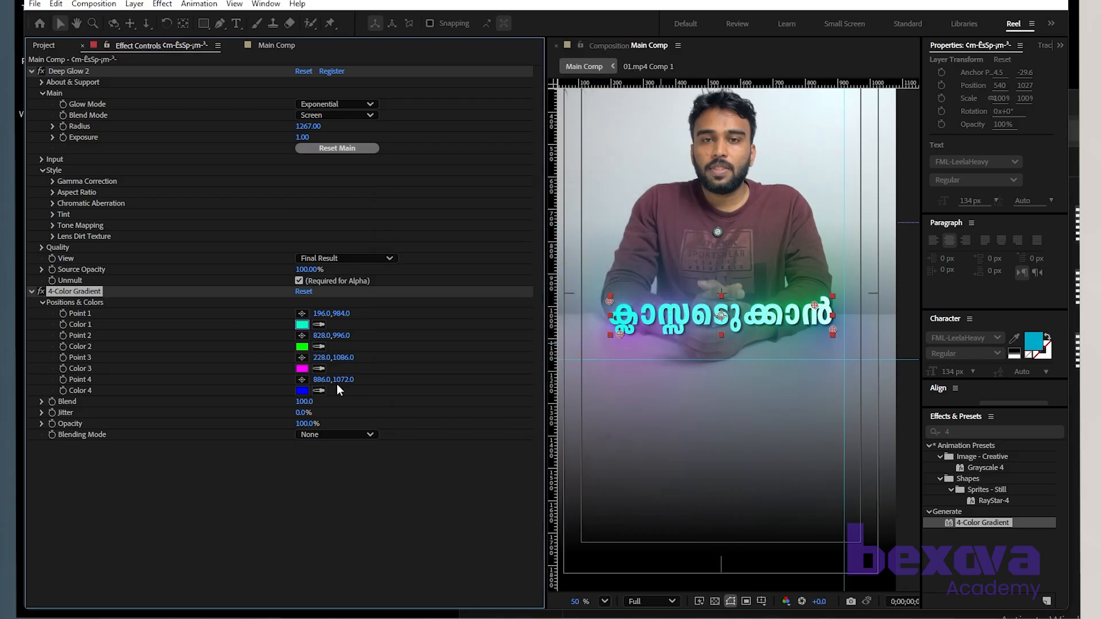
click(303, 346)
drag(581, 332, 584, 323)
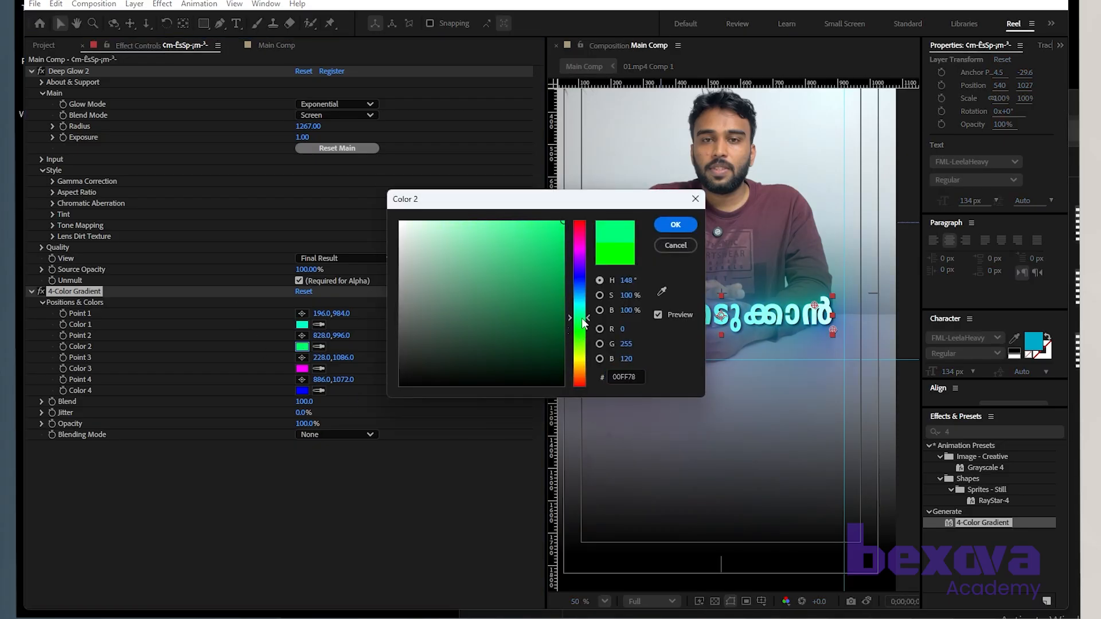
click(675, 225)
Step: Change the gradient's Color 3 to a bluish green and Color 4 to turquoise, 00FFD8
click(302, 369)
drag(581, 270, 582, 313)
click(674, 225)
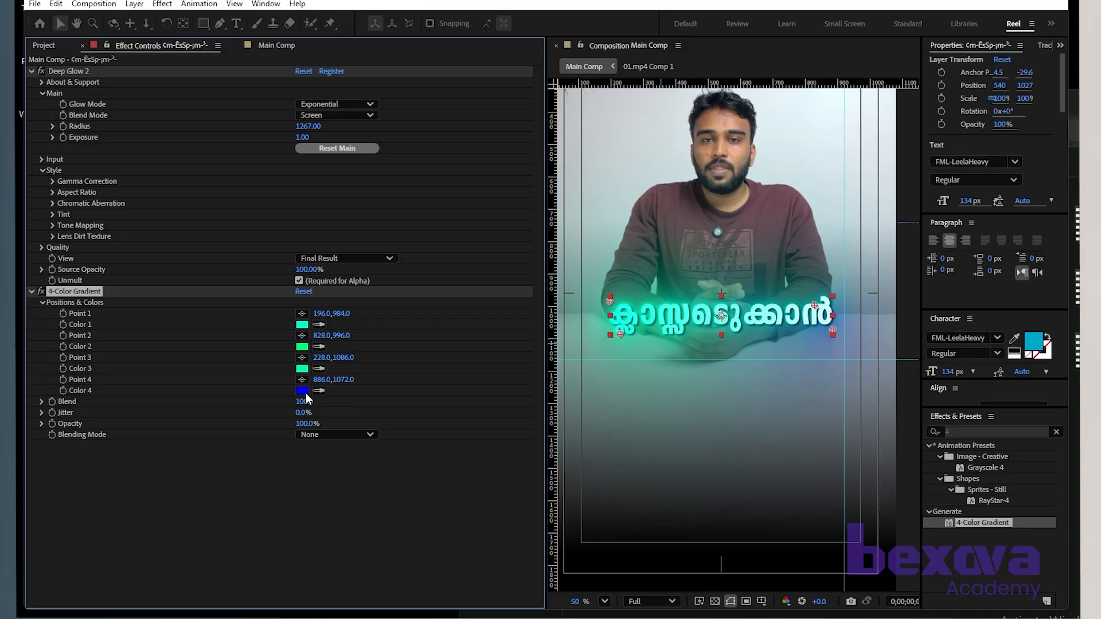
click(303, 390)
drag(576, 341, 585, 310)
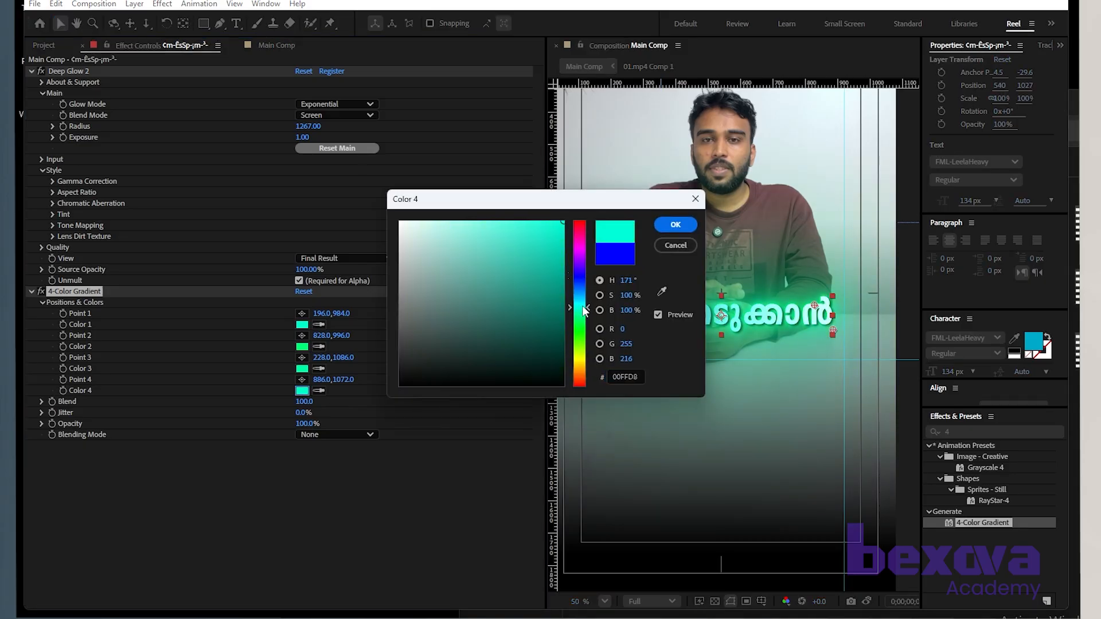
click(675, 224)
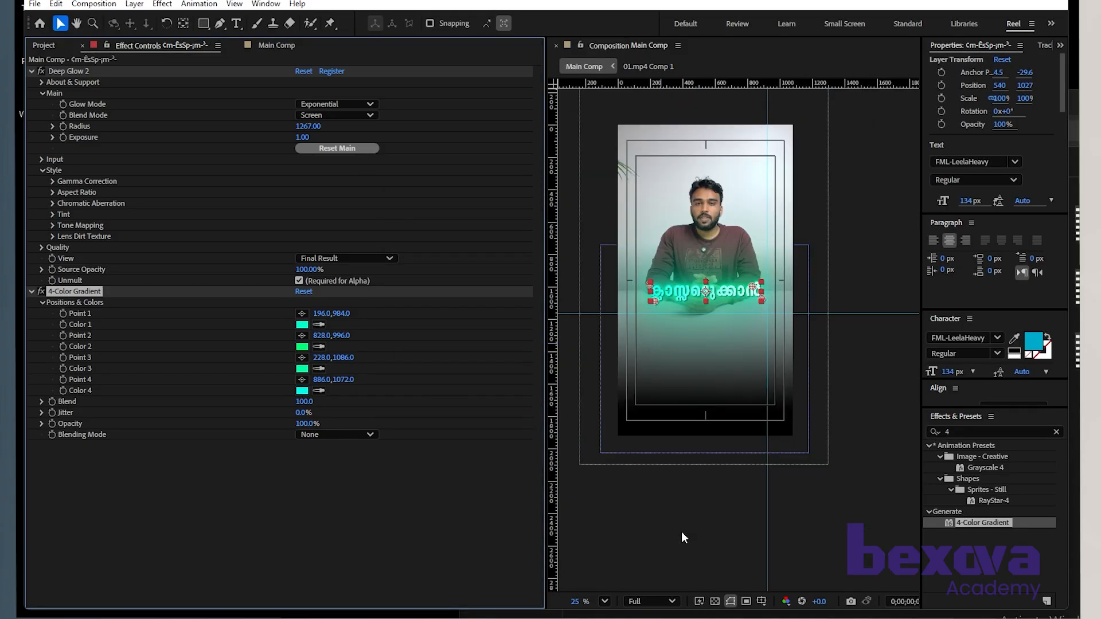
Step: Set the second text layer's opacity to 75% in the Main Comp timeline
drag(699, 241, 729, 285)
scroll(707, 277, down, 2)
scroll(707, 284, up, 2)
click(272, 46)
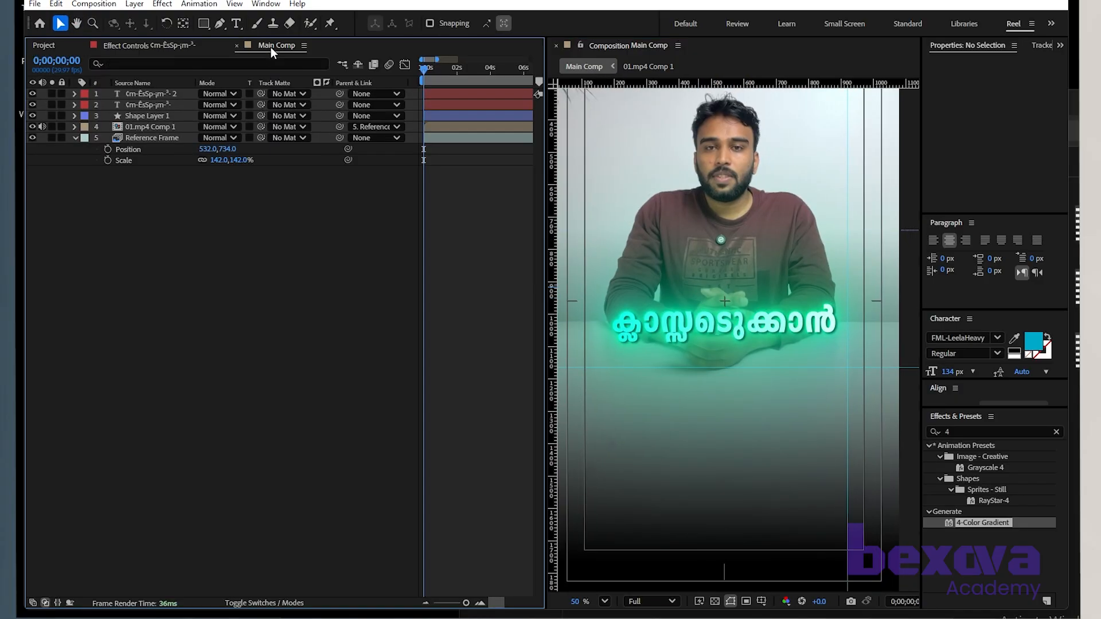
click(144, 105)
key(t)
mouse_move(209, 117)
mouse_down()
mouse_move(175, 118)
mouse_move(205, 116)
mouse_up()
click(206, 116)
text(75)
click(182, 306)
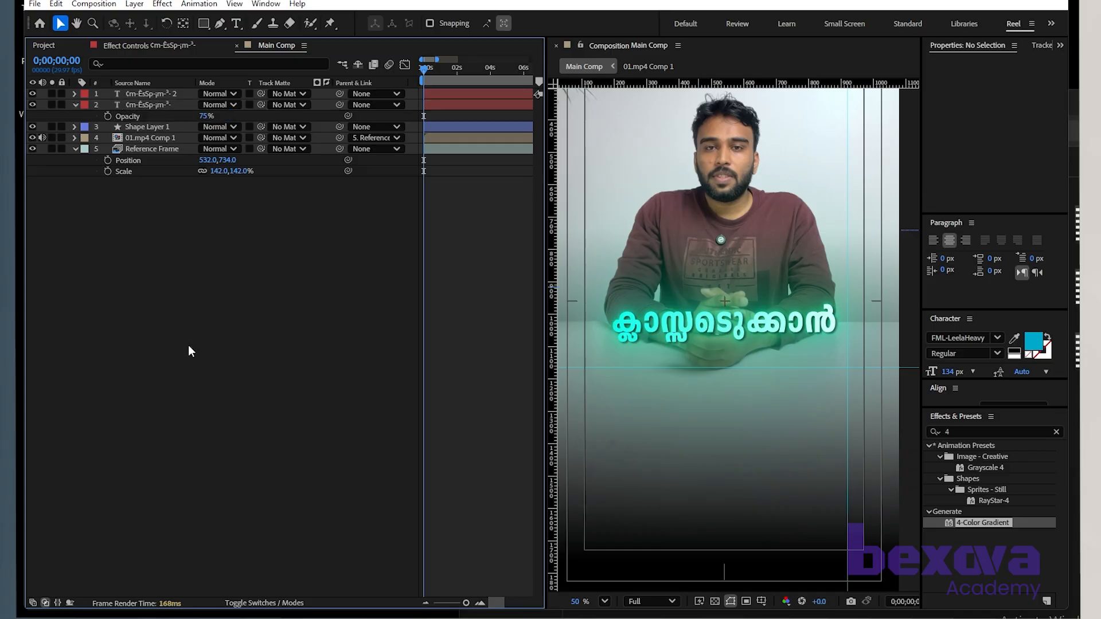
scroll(604, 291, down, 2)
scroll(714, 323, up, 2)
Step: Move the top text layer's Gradient Ramp start to 220, 1012 and its end to 868, 1042
click(135, 95)
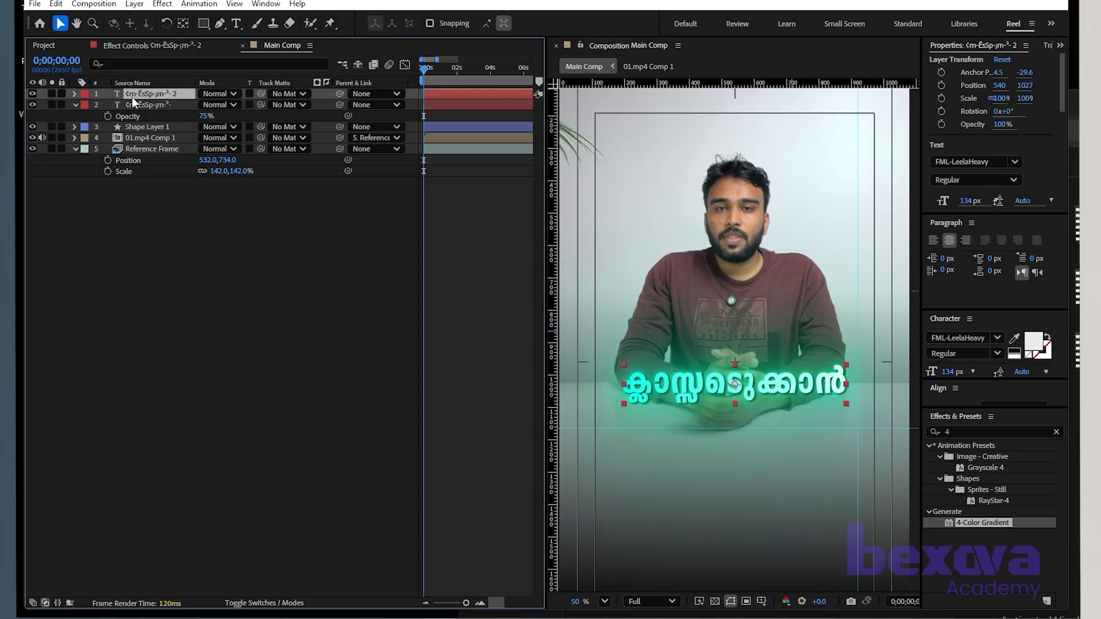
click(112, 46)
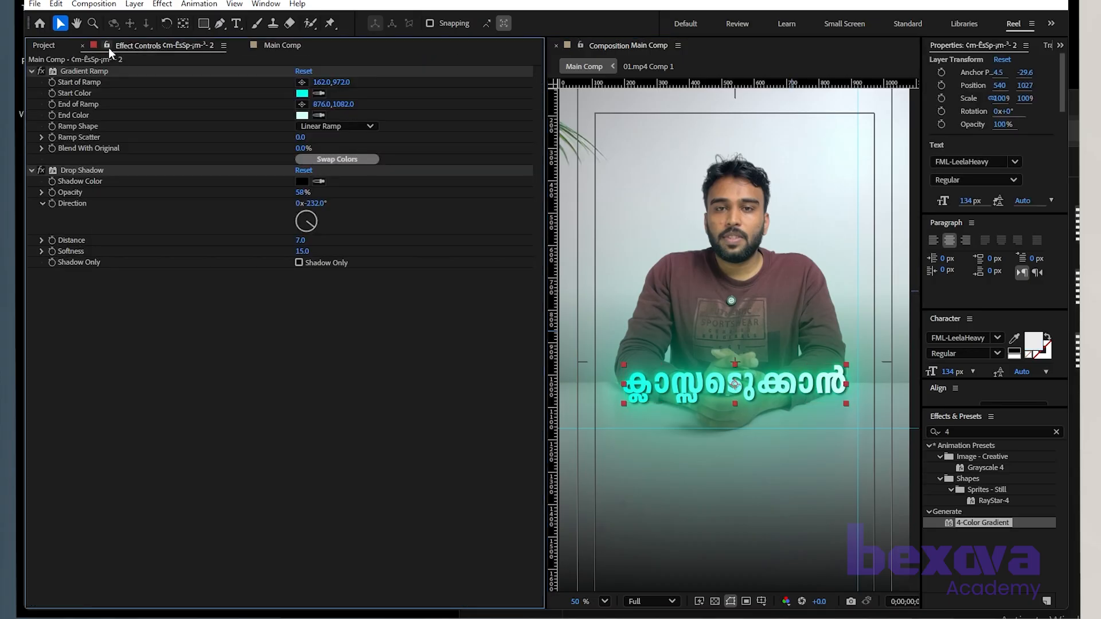
click(84, 71)
drag(612, 366, 620, 374)
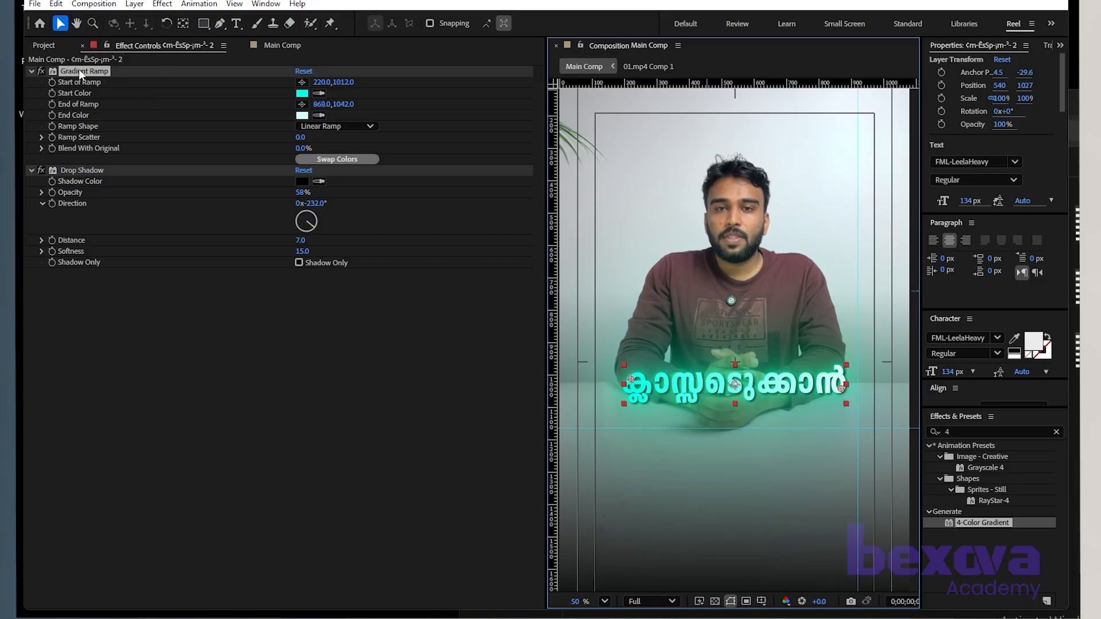
Step: Change the Gradient Ramp's start color to sky blue, 00D2FF
click(301, 93)
click(583, 307)
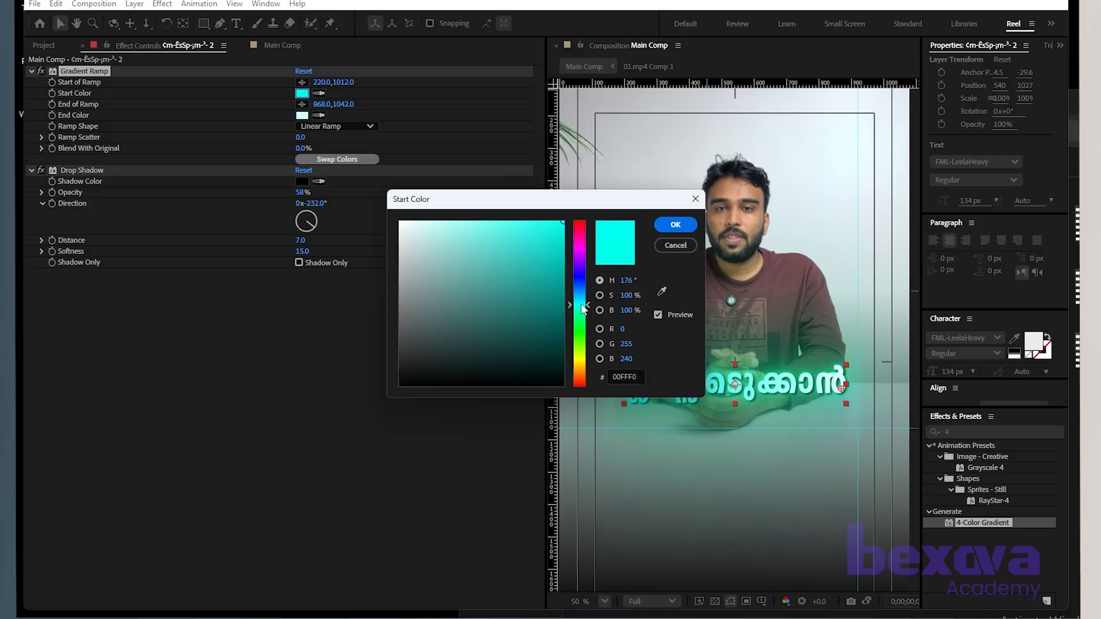
drag(582, 305, 584, 298)
drag(598, 197, 483, 186)
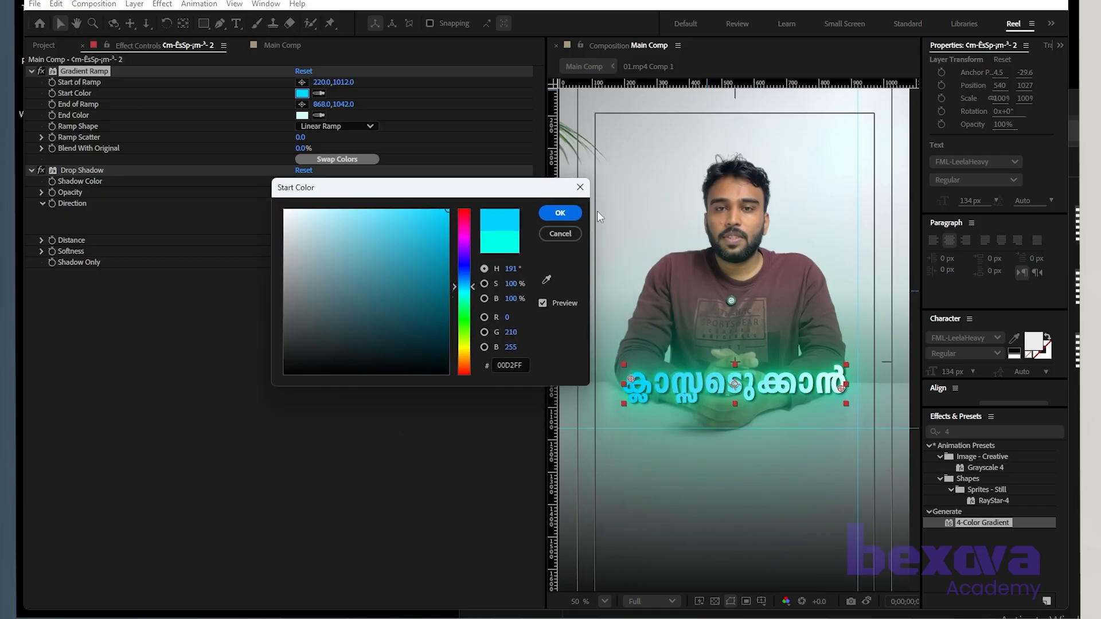
click(561, 213)
Step: Fine-tune the ramp's start to 212, 1000 and its end to 880, 1058, deselect the layer and return to the Main Comp timeline
drag(631, 383, 628, 379)
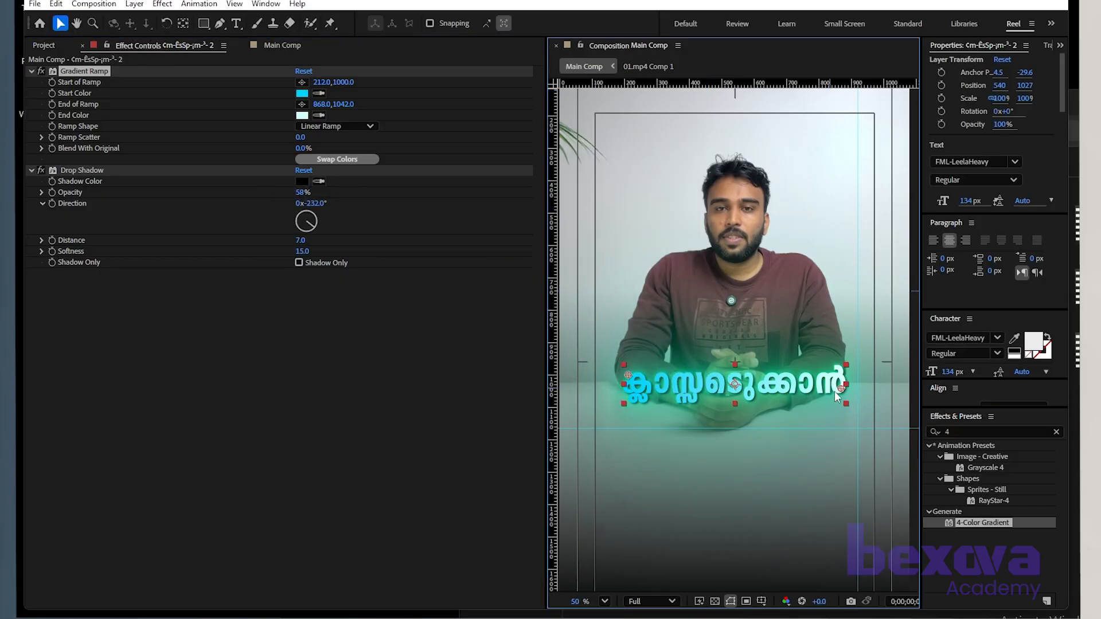
scroll(776, 338, down, 3)
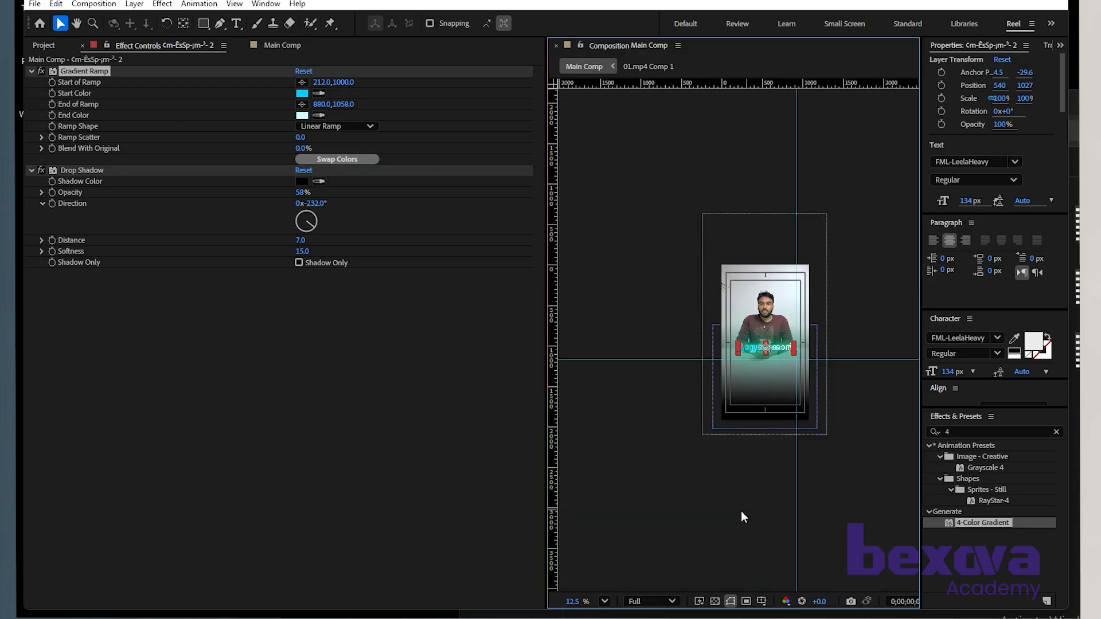
click(741, 512)
scroll(783, 342, up, 1)
scroll(803, 341, up, 2)
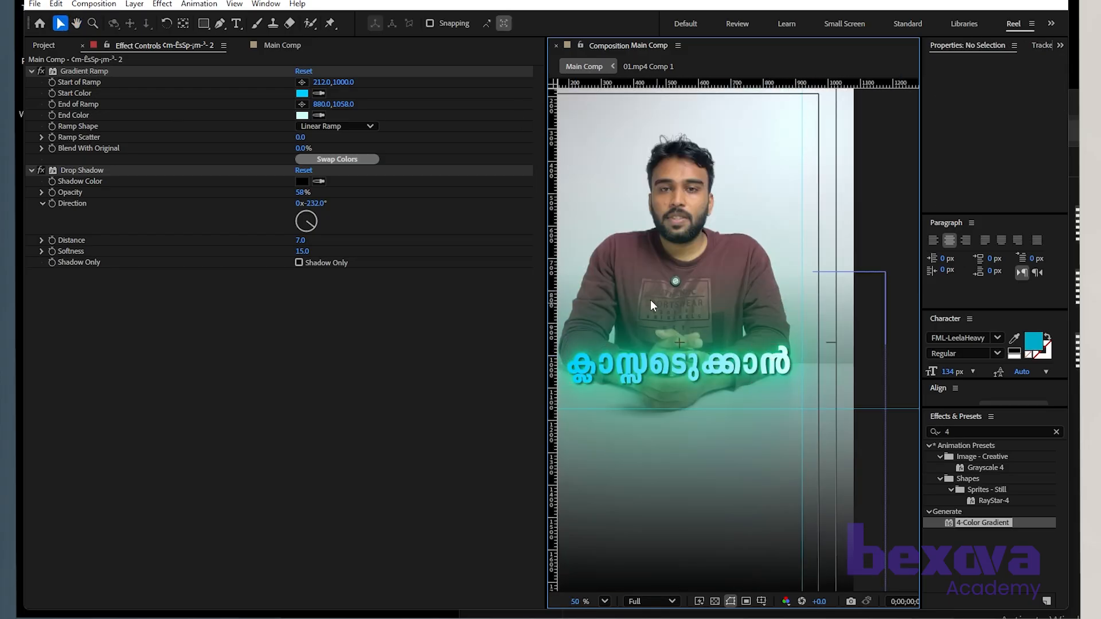
drag(650, 299, 714, 308)
click(462, 345)
click(282, 45)
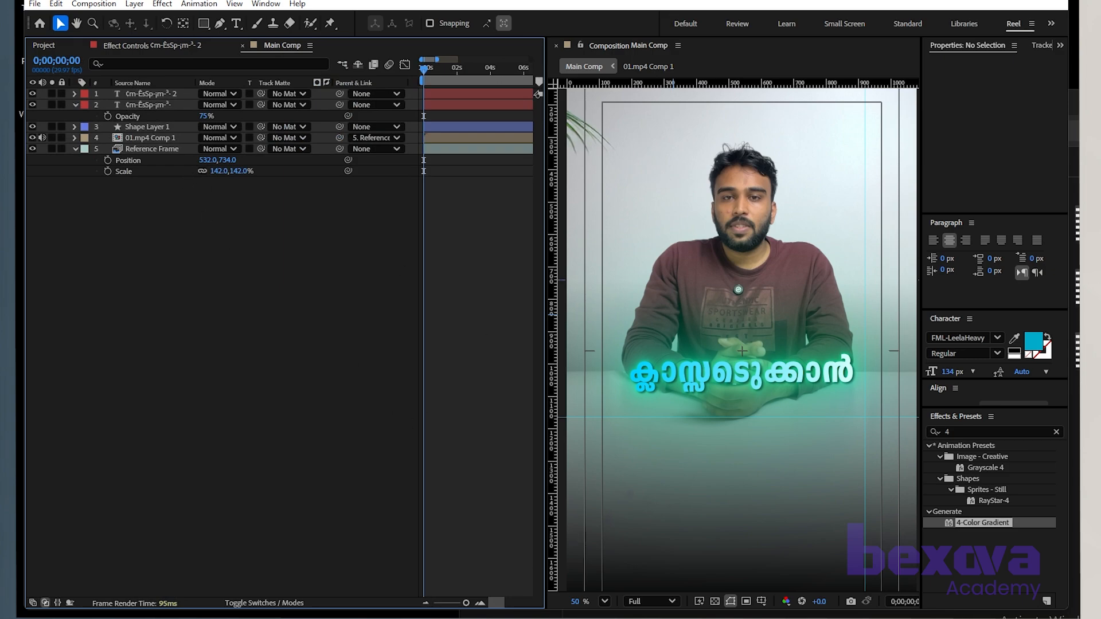
Step: Switch to Notepad, check the word after the opening phrase in New Text Document.txt, and return to After Effects
key(alt+Tab)
click(429, 272)
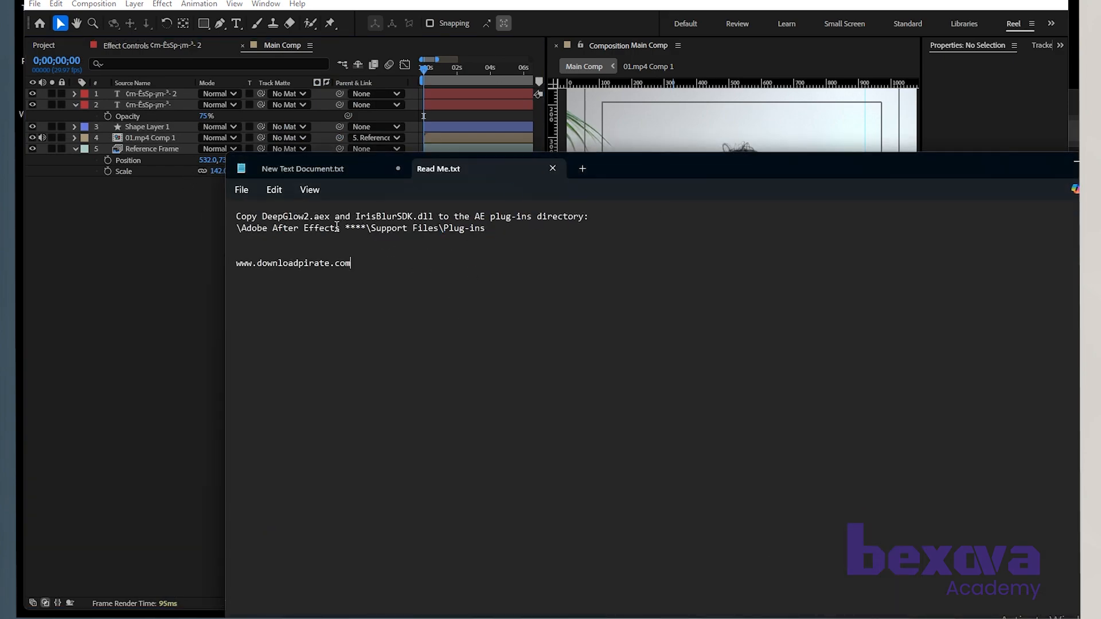
click(325, 170)
click(333, 220)
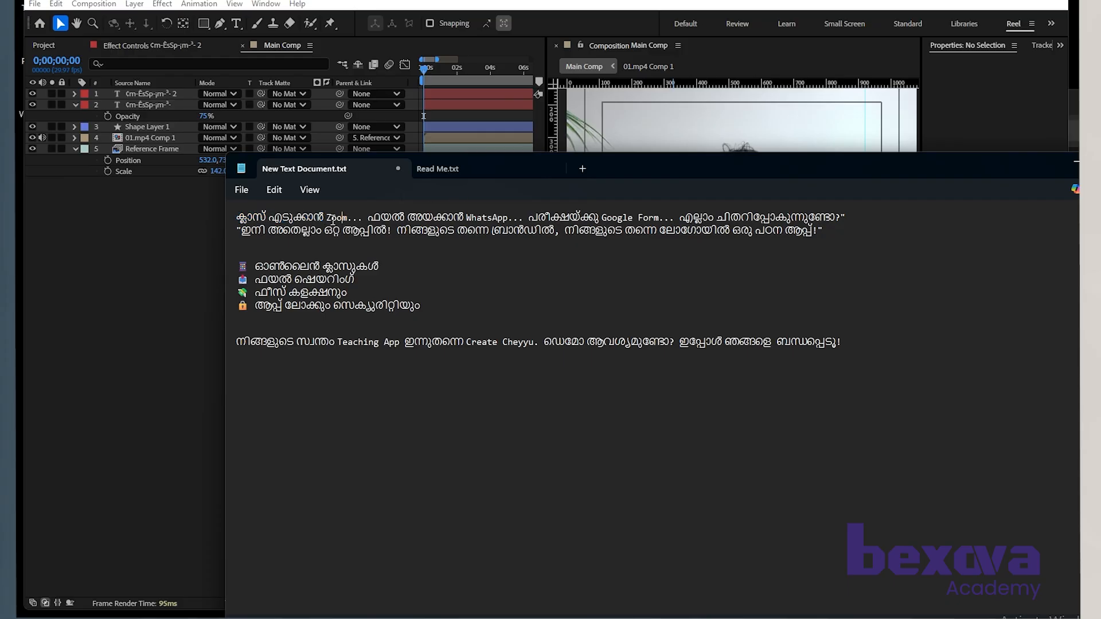
drag(361, 219, 345, 218)
key(alt+Tab)
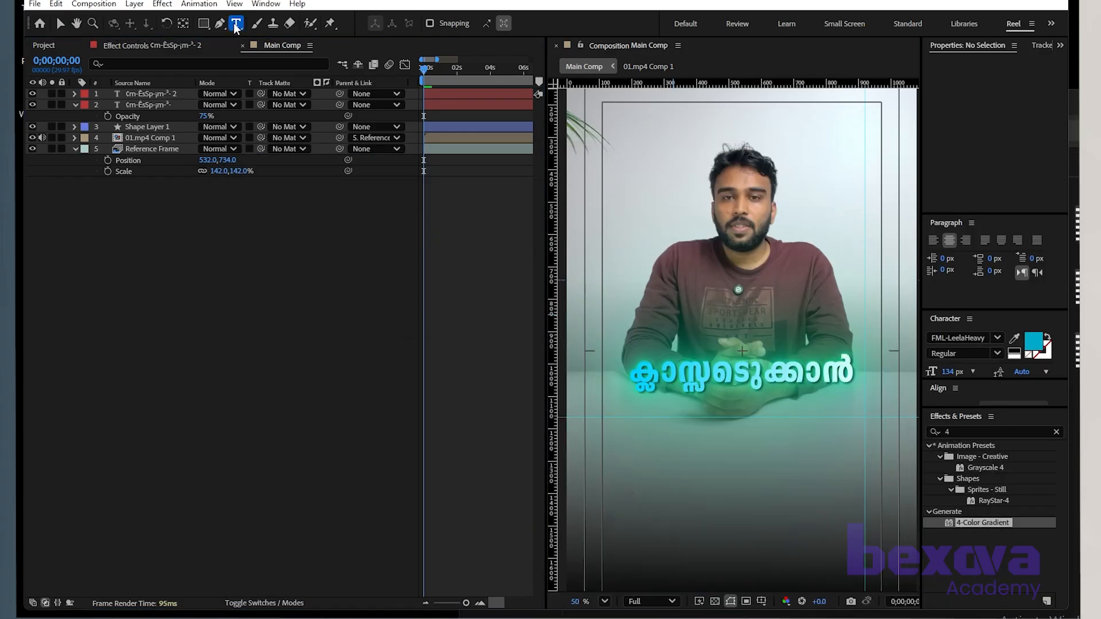
Step: Add a new text layer reading "Zoom" and place it centred just above the main title at 540, 958
key(ctrl+t)
click(715, 481)
text(Zoom)
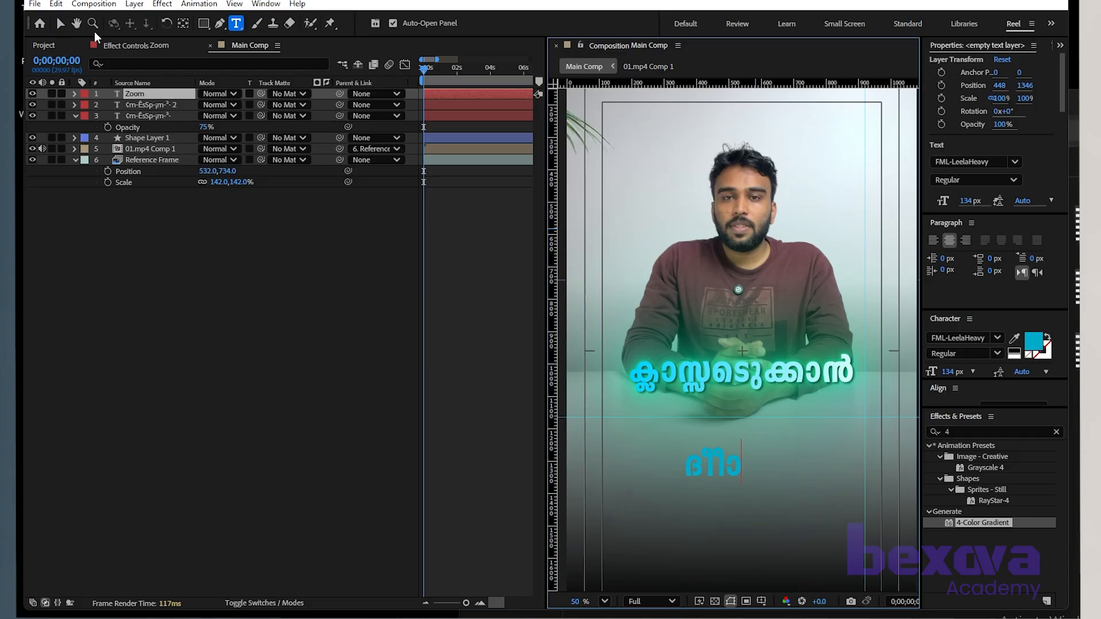
click(59, 23)
drag(713, 467, 742, 336)
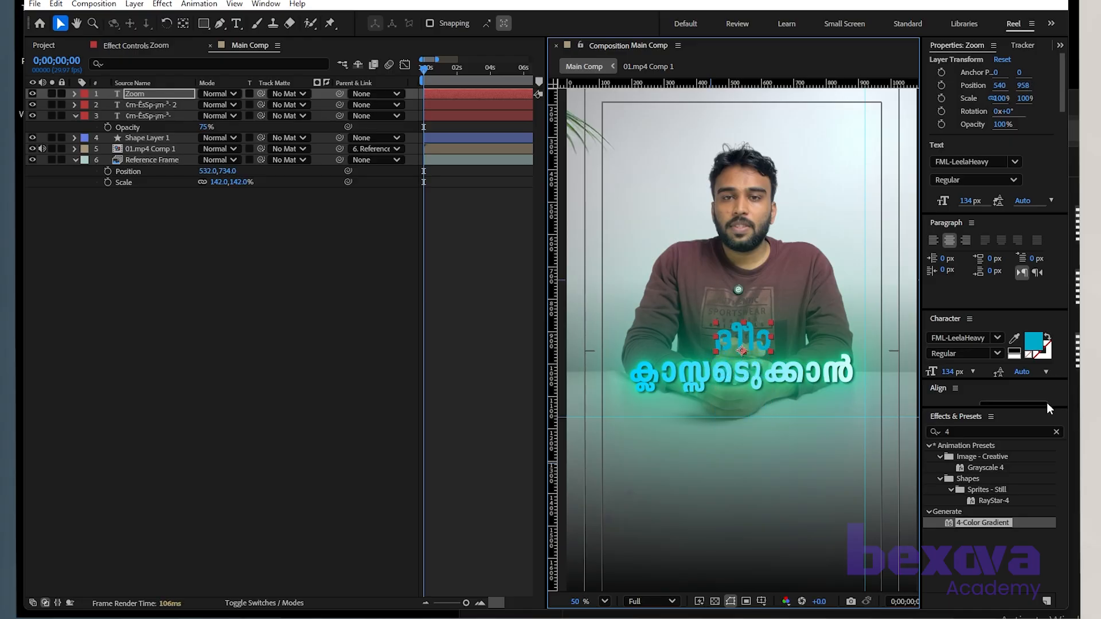
Step: Change the Zoom text's font to Gilroy-Heavy
click(974, 338)
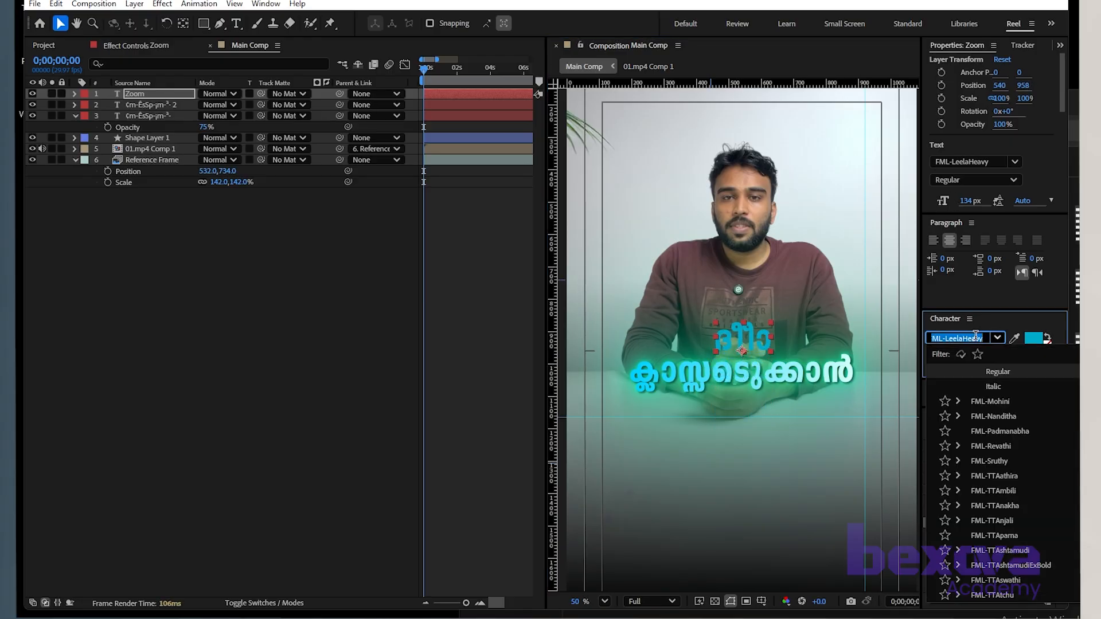
text(gil)
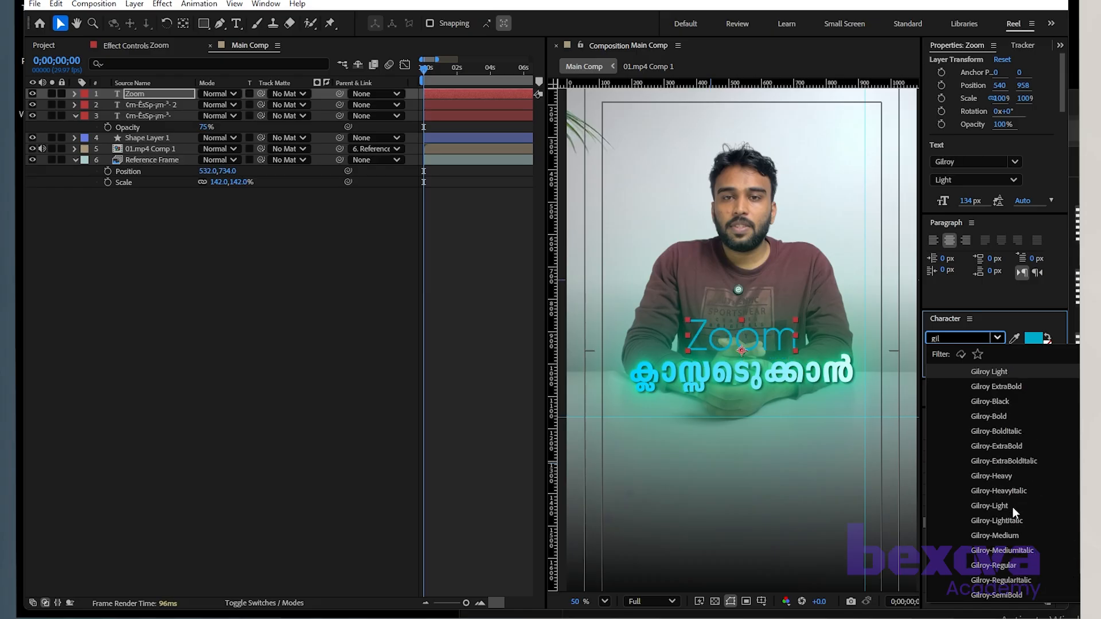
click(1000, 481)
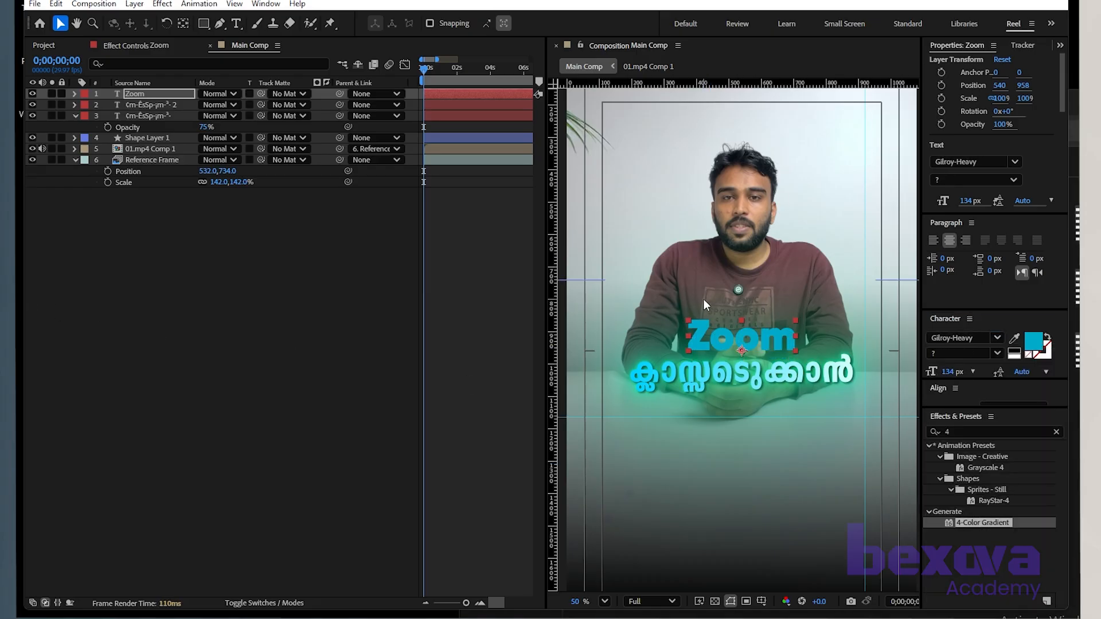
Step: Centre the Zoom layer's anchor point within its text and set the fill color to white, FFFFFF
key(ctrl+alt+Home)
click(1033, 341)
drag(511, 305, 279, 157)
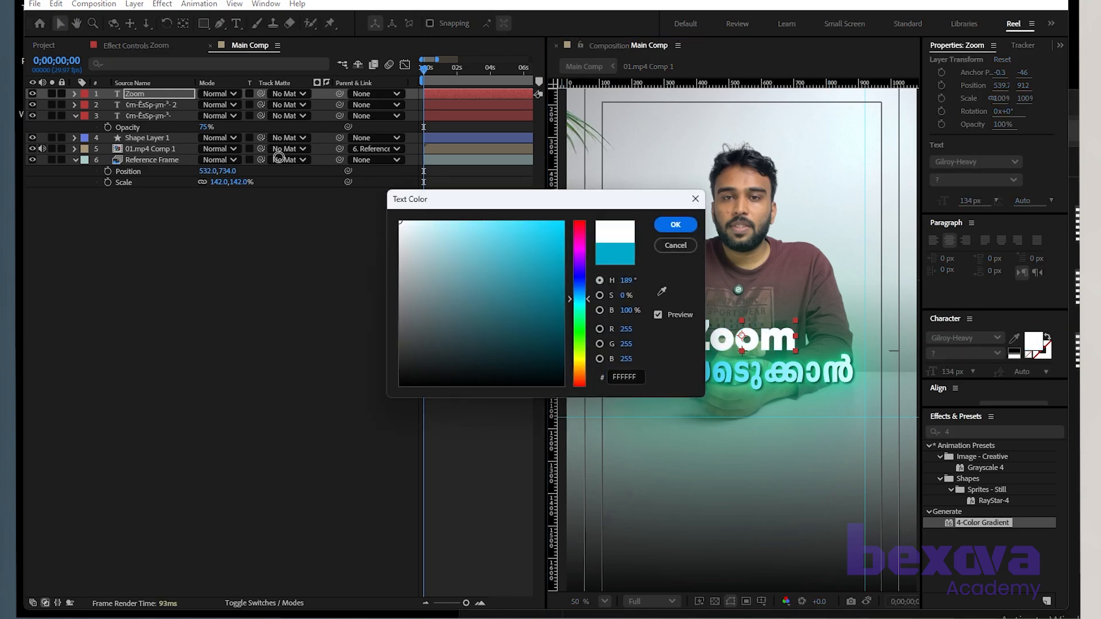
click(660, 226)
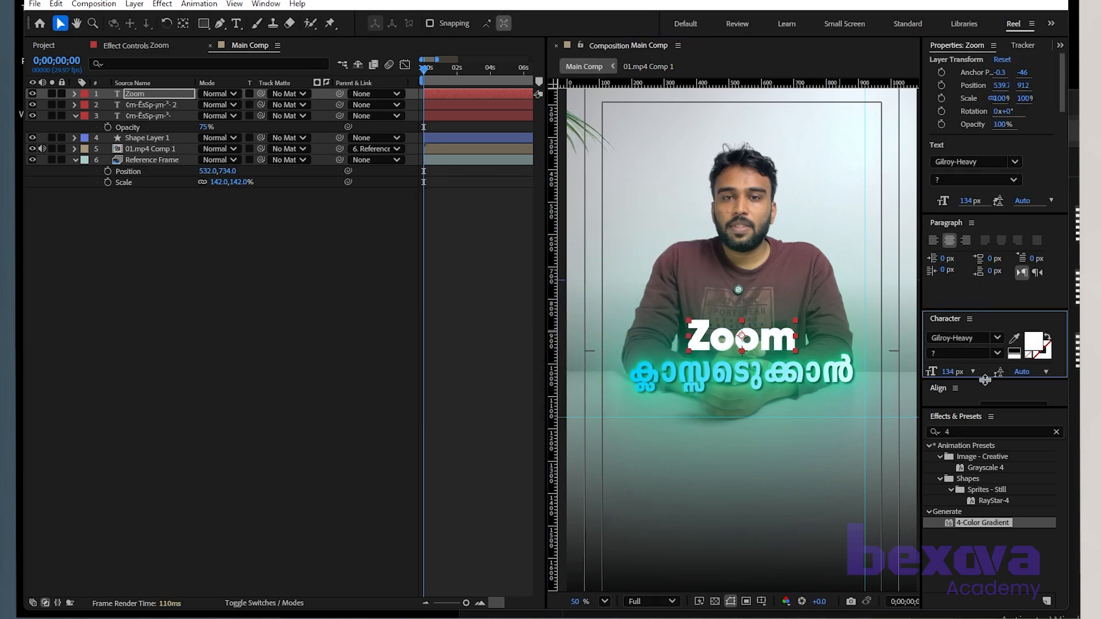
Step: Set the Zoom text to All Caps and move it just below the main title, to about 548, 1115
drag(985, 310, 975, 242)
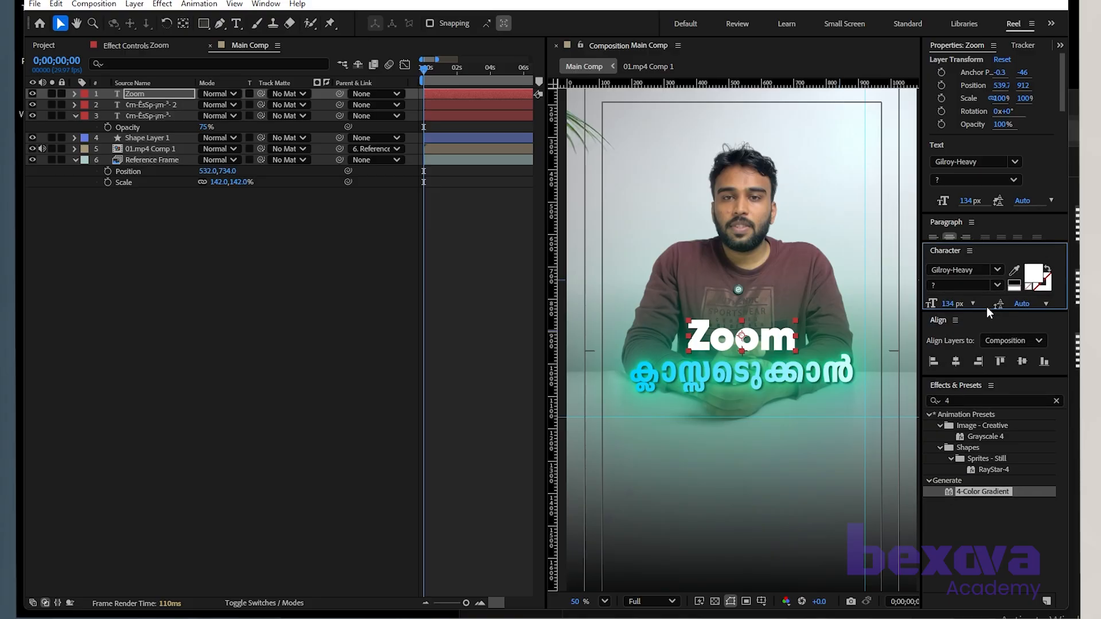
drag(985, 318, 985, 411)
click(981, 392)
drag(767, 330, 769, 401)
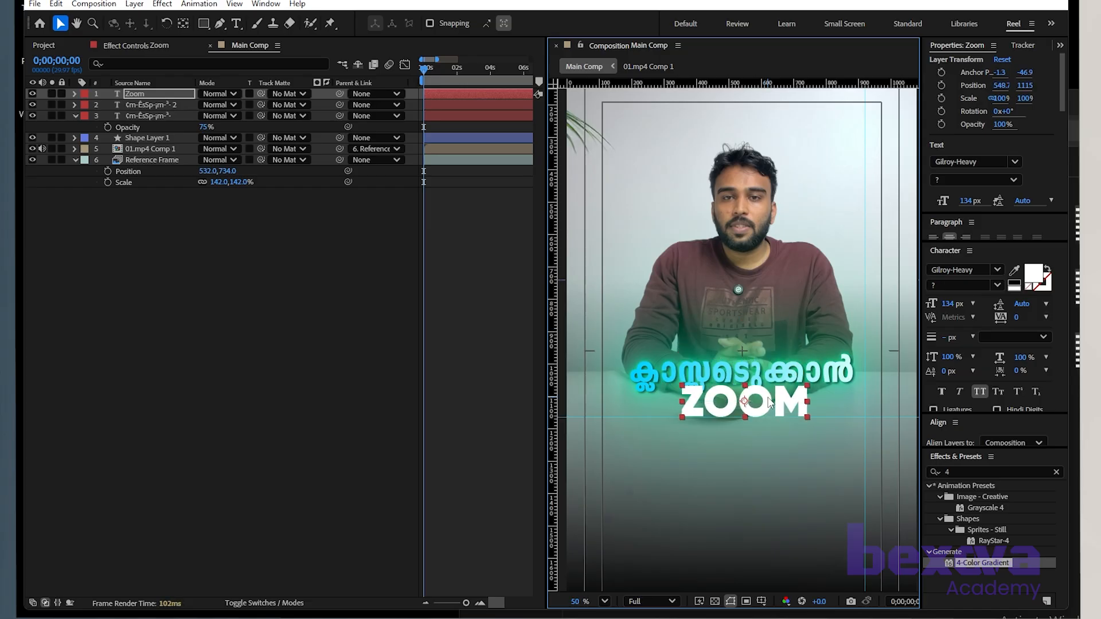
double_click(769, 403)
click(294, 363)
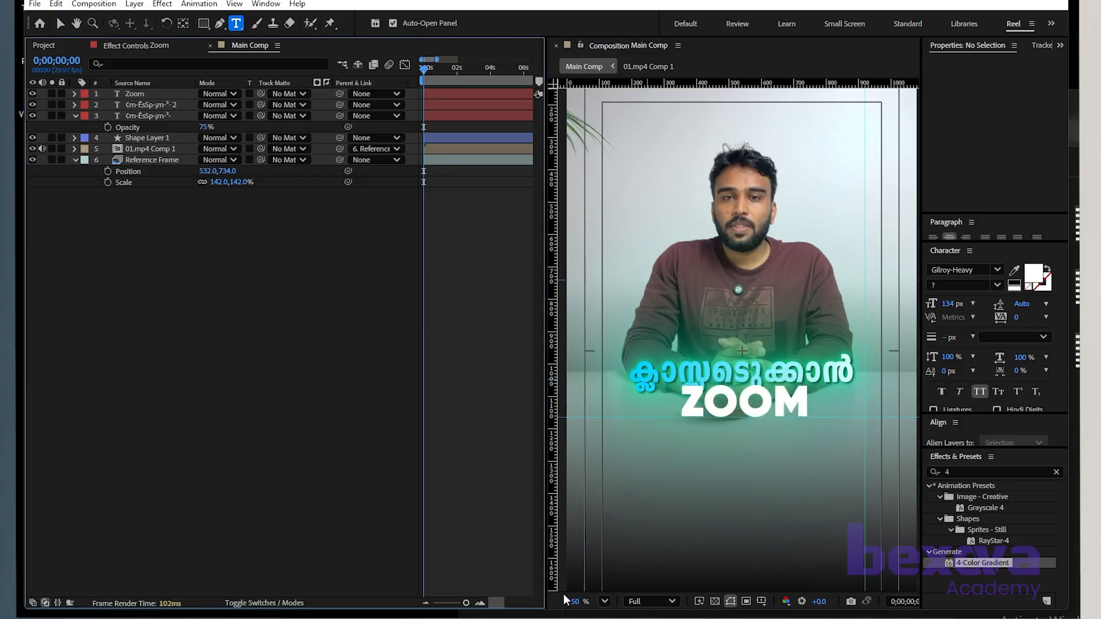
Step: Switch to the browser, run an image search for Zoom, and open the preview of the blue Webwise.ie picture
key(alt+Tab)
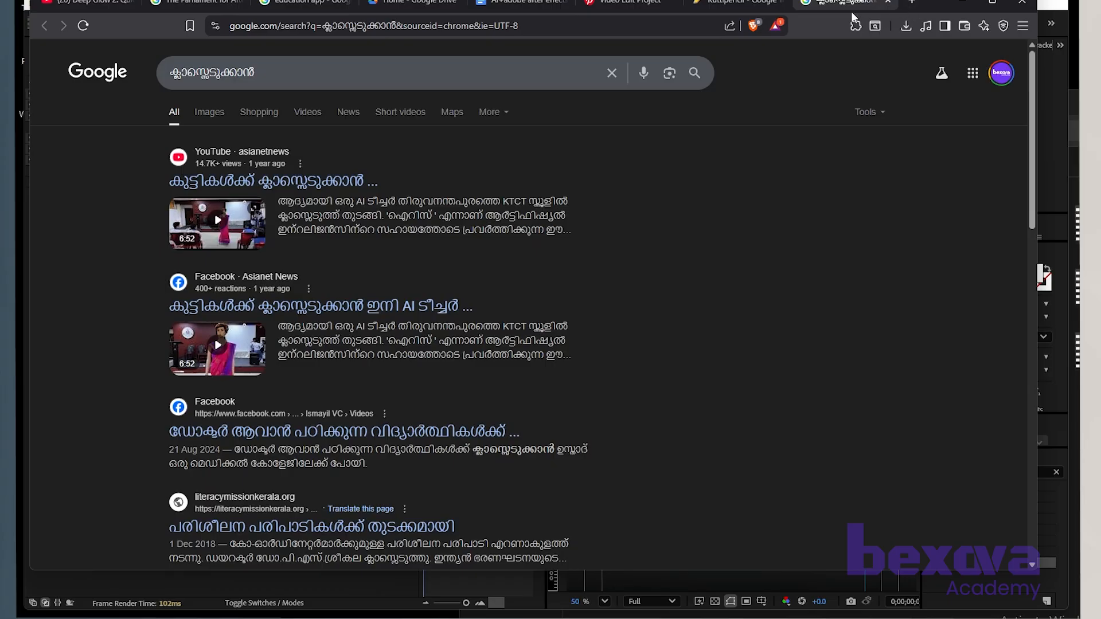
click(572, 24)
text(Zoom)
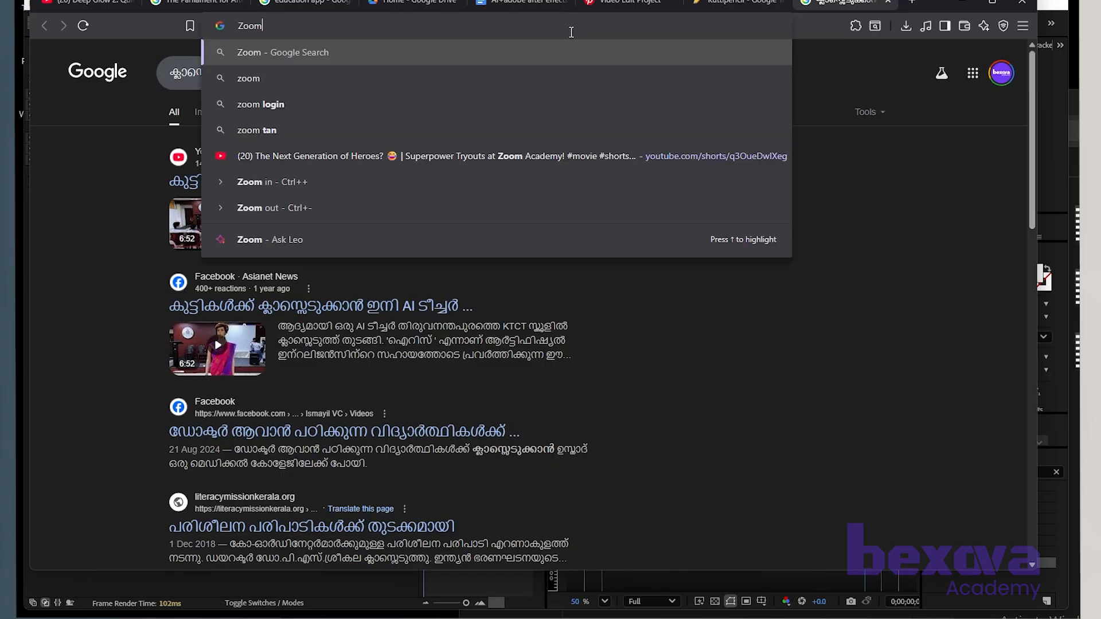
key(Return)
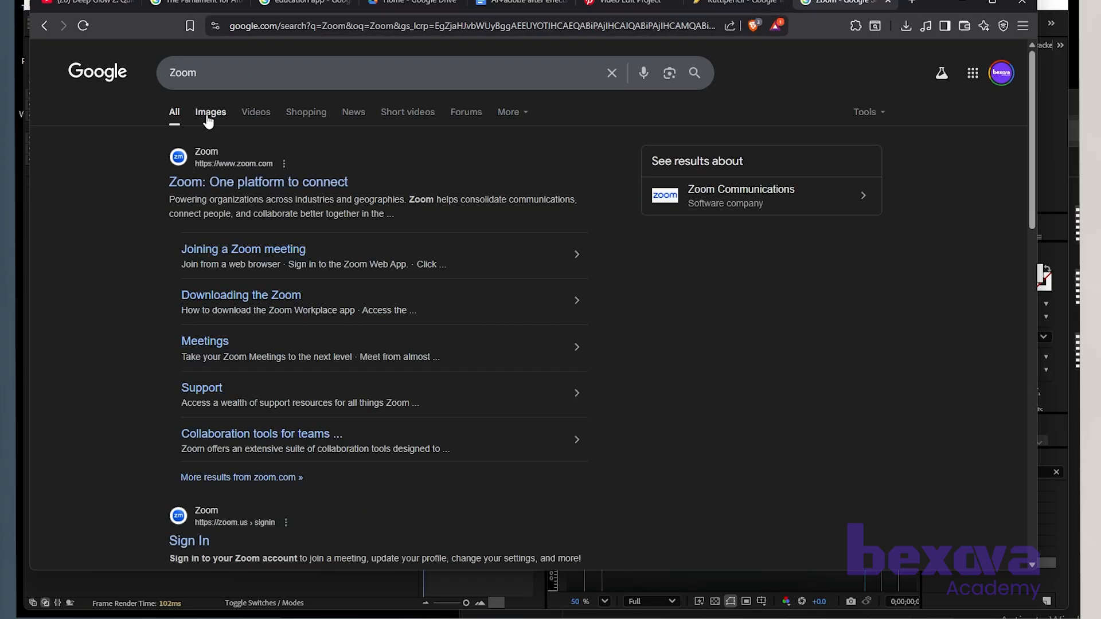
click(211, 112)
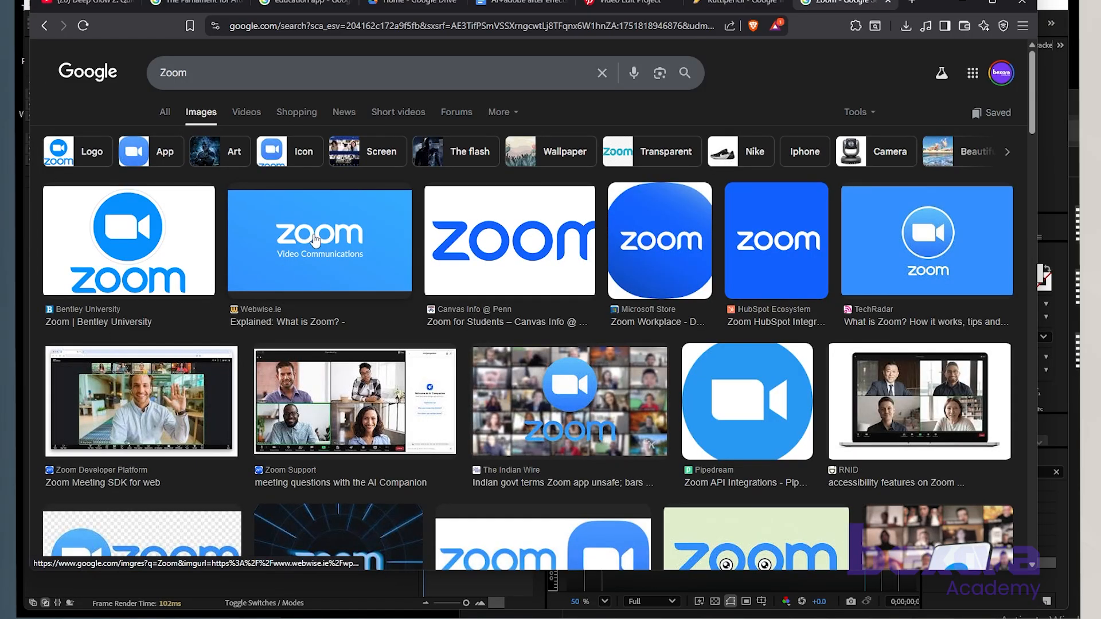
click(255, 310)
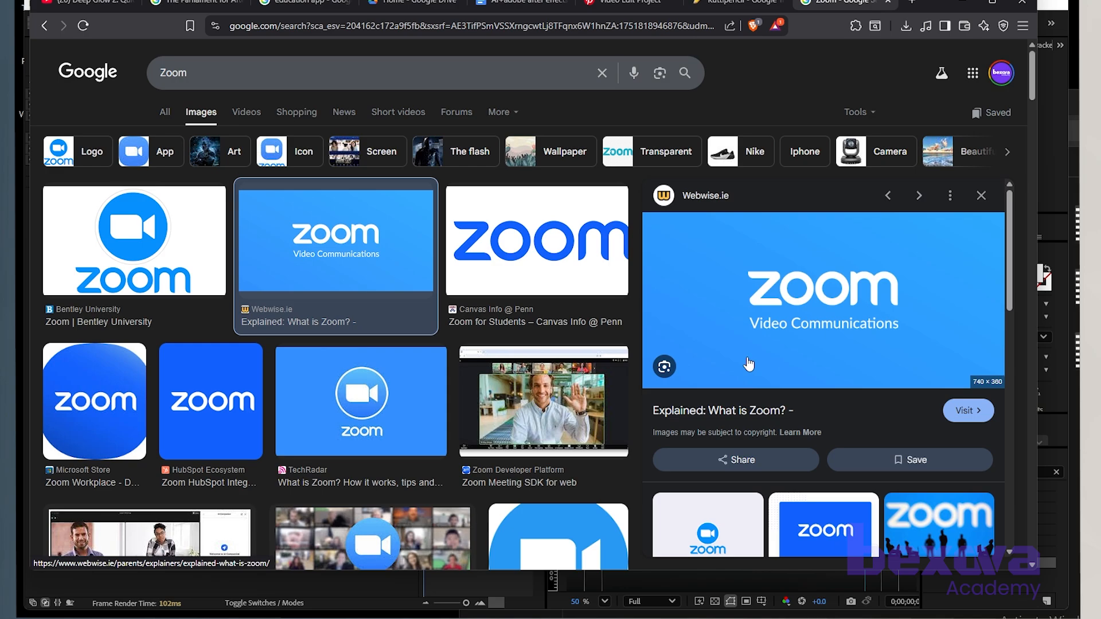
Step: Browse more Zoom image results, shift the browser window aside so its blue preview stays reachable, and return to After Effects
scroll(332, 422, down, 5)
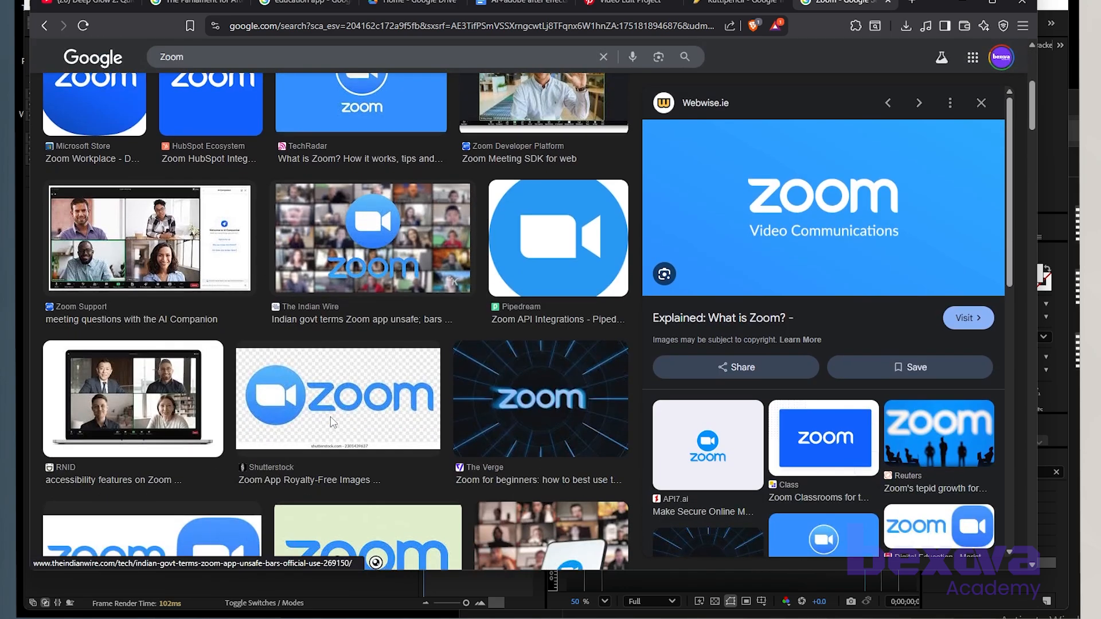
scroll(335, 396, down, 5)
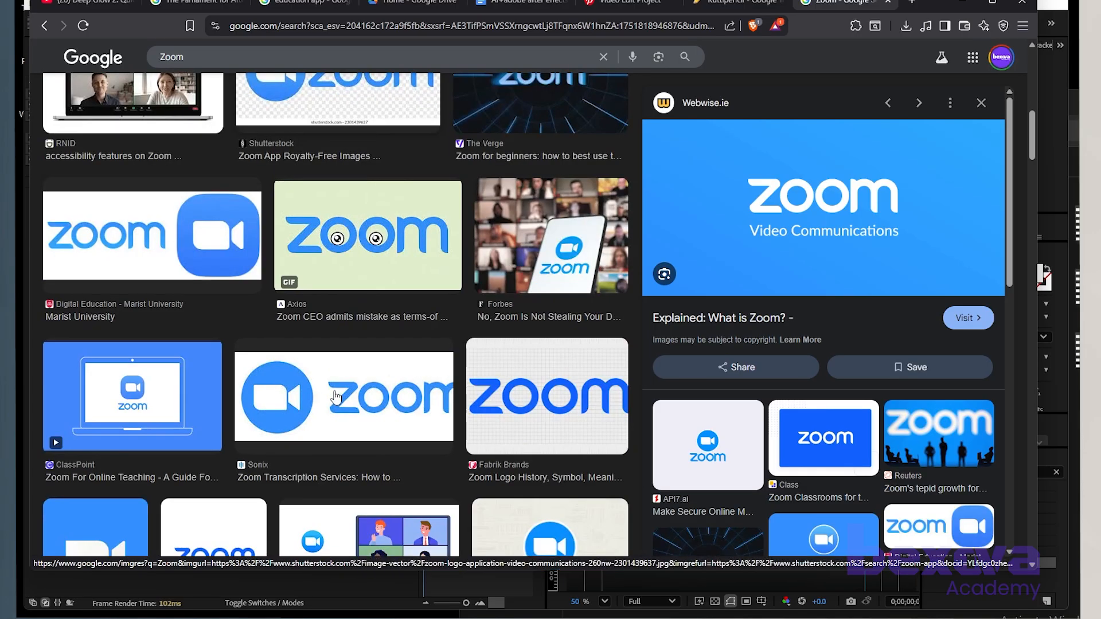
scroll(350, 425, up, 3)
scroll(358, 447, up, 6)
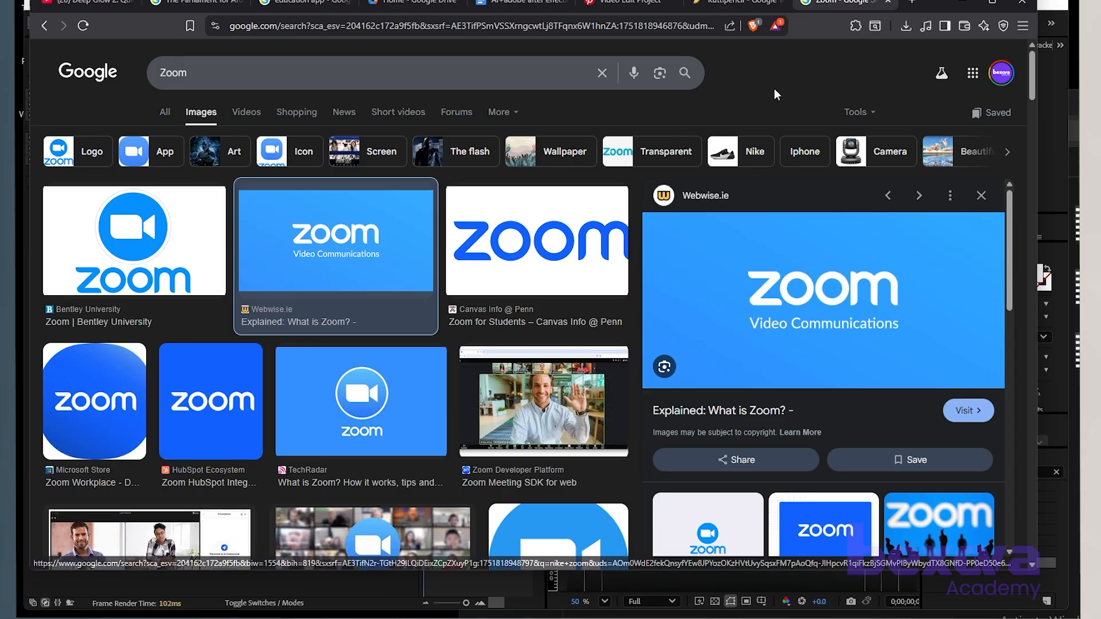
drag(940, 1, 1094, 0)
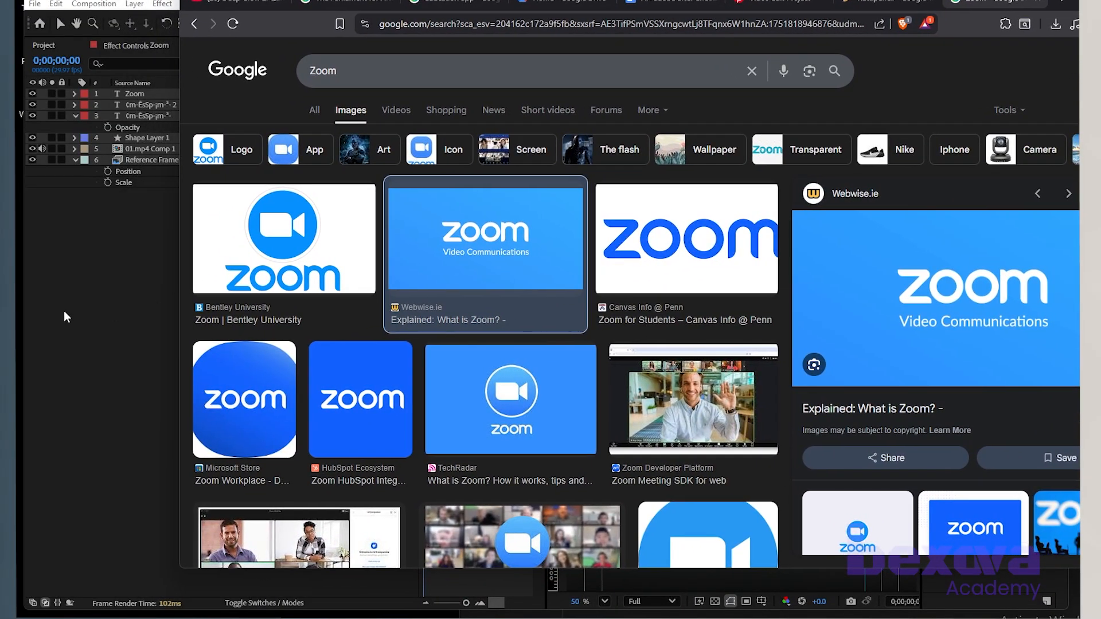
click(71, 299)
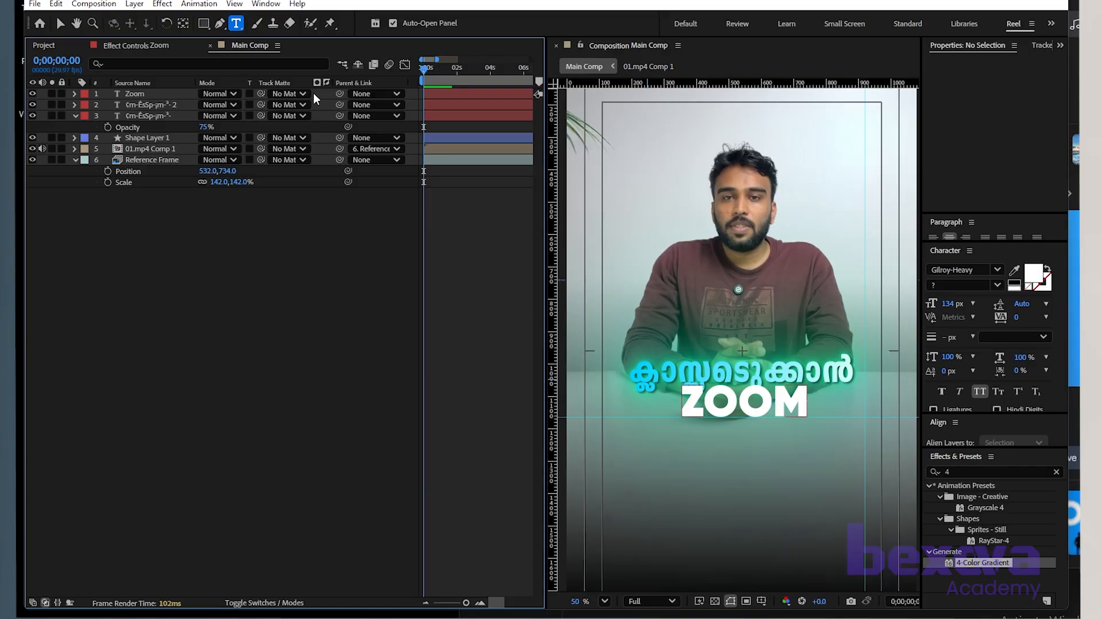
Step: Set the Zoom layer's text fill to the light blue sampled from the logo image in the browser
click(166, 93)
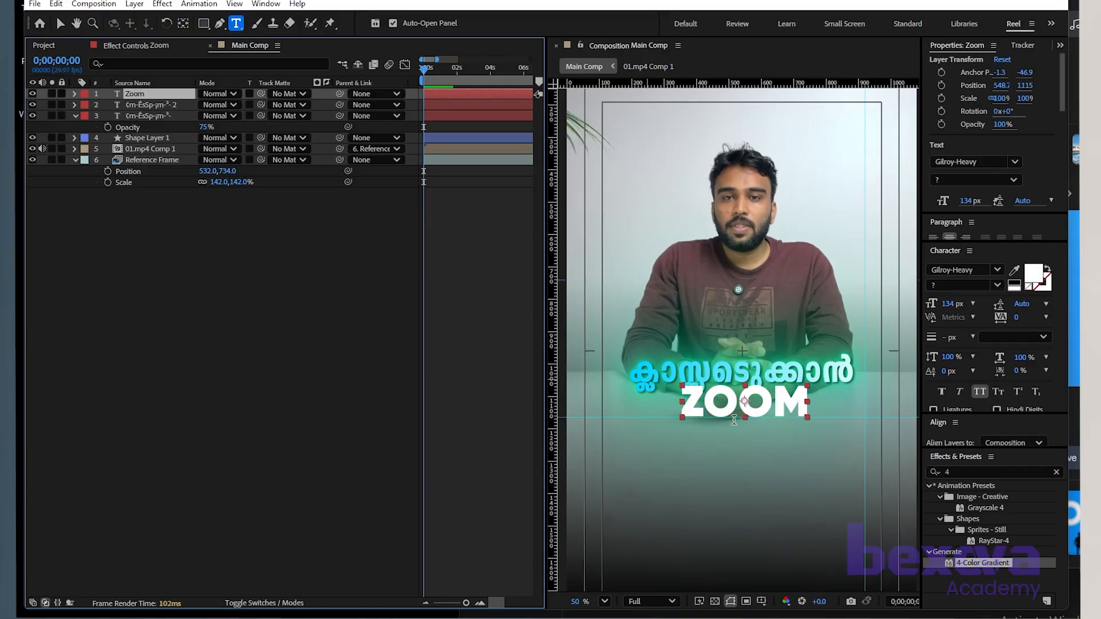
click(60, 23)
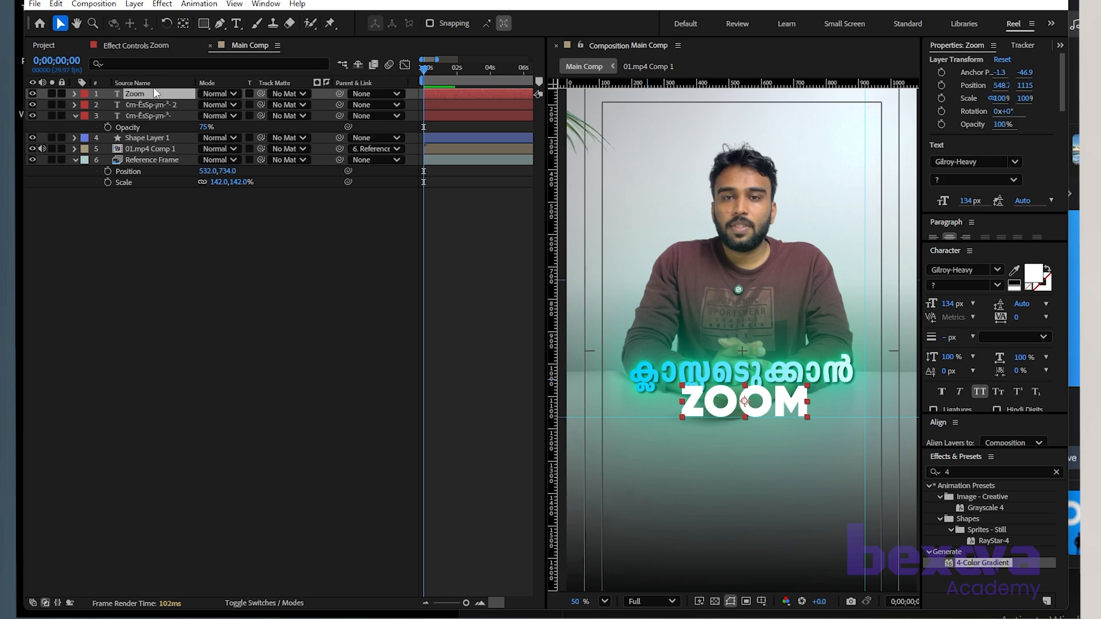
click(1015, 271)
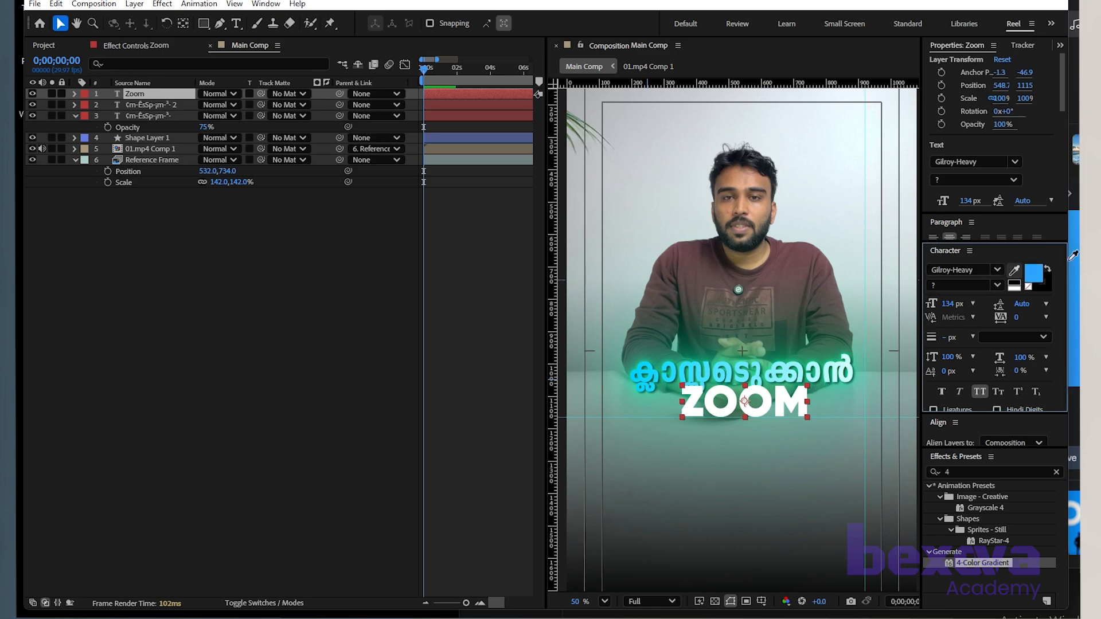
click(1013, 273)
click(1014, 273)
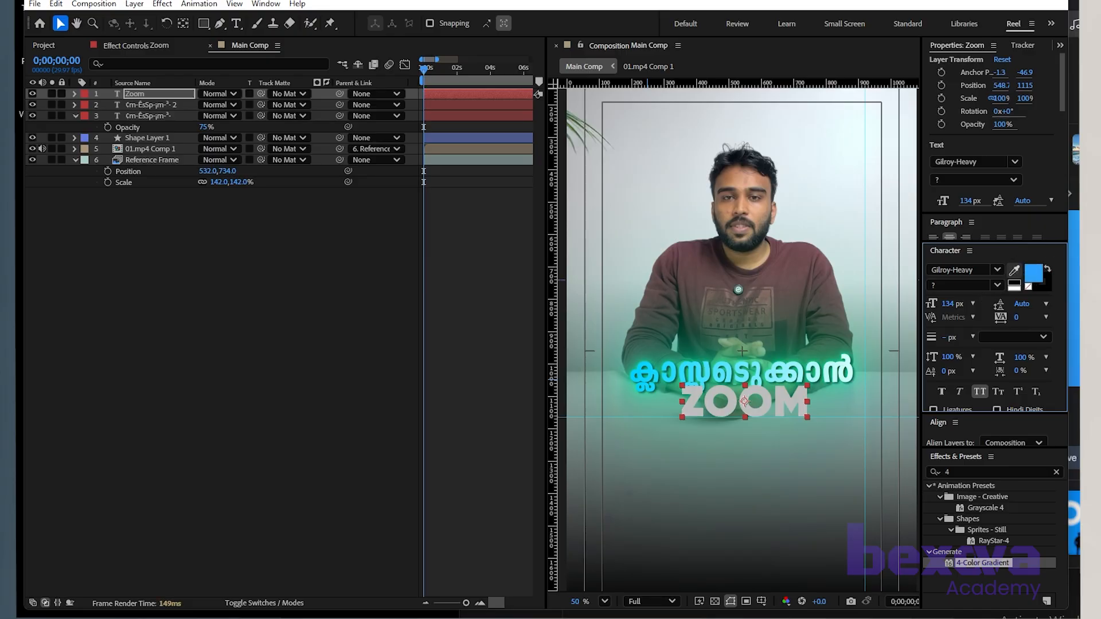
click(1074, 298)
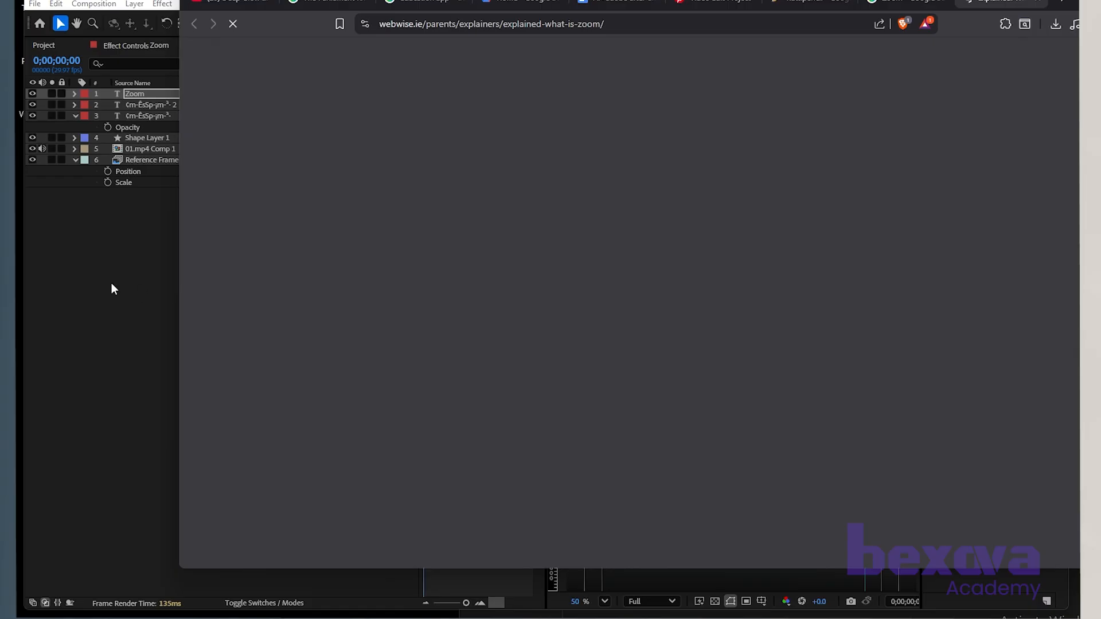
Step: Close the Webwise.ie page tab and put the browser window away to return to After Effects
click(111, 284)
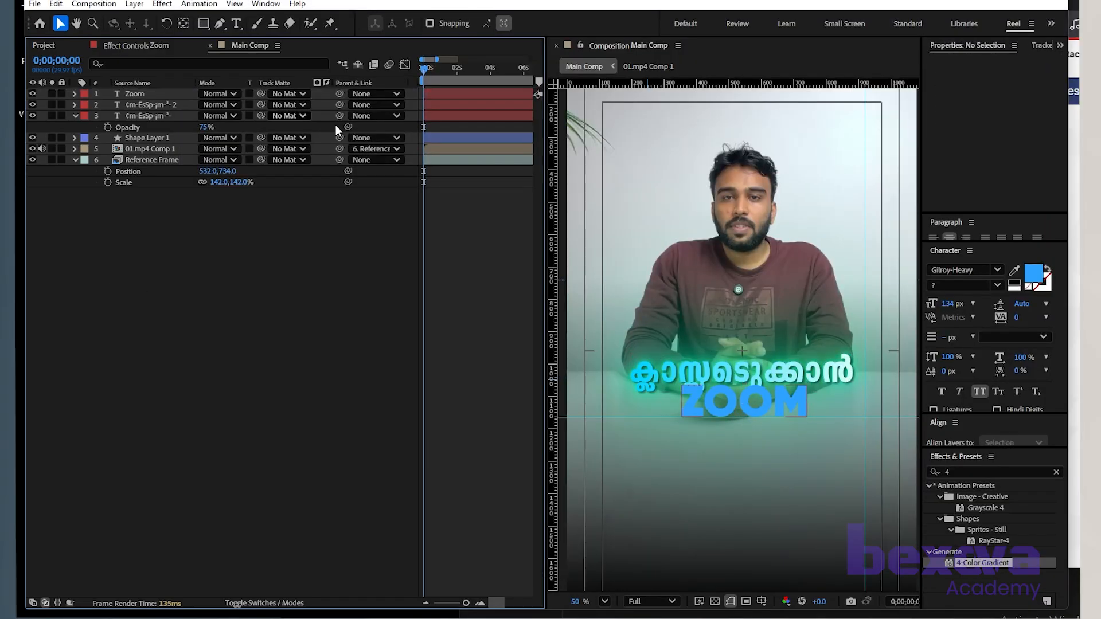
click(1075, 192)
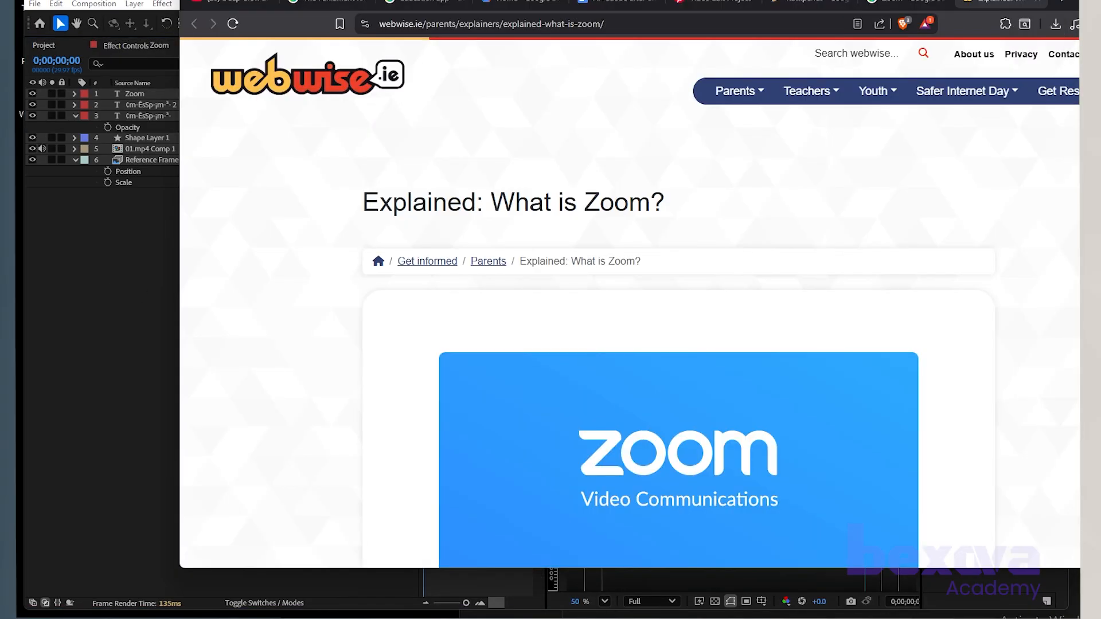
click(1040, 2)
click(1090, 2)
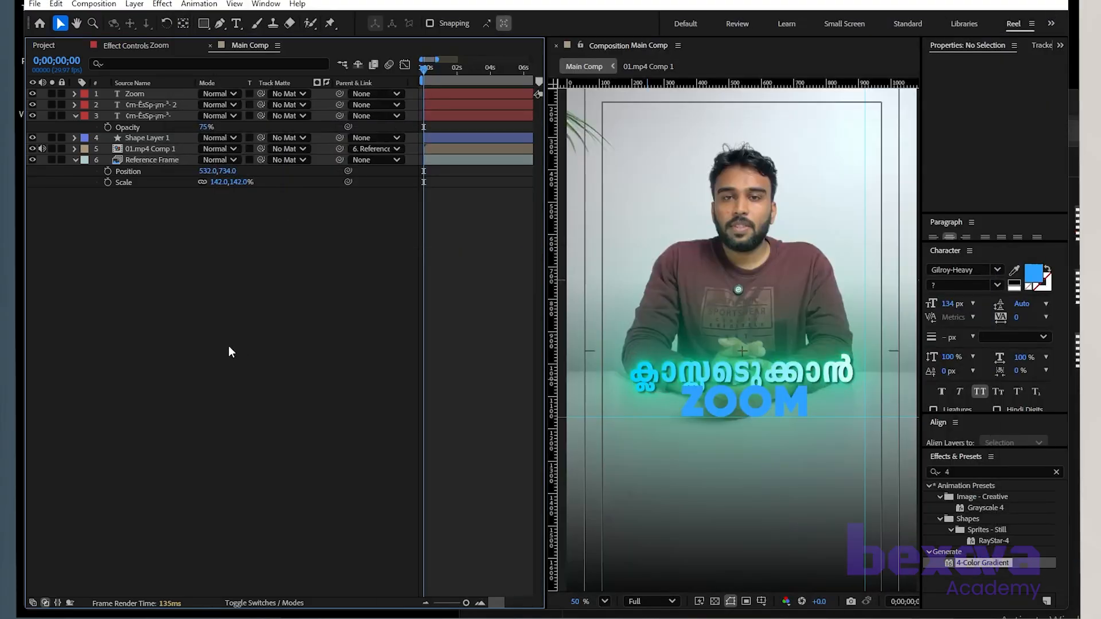
Step: Parent the duplicate title layer 2 to the original title layer 3
click(767, 392)
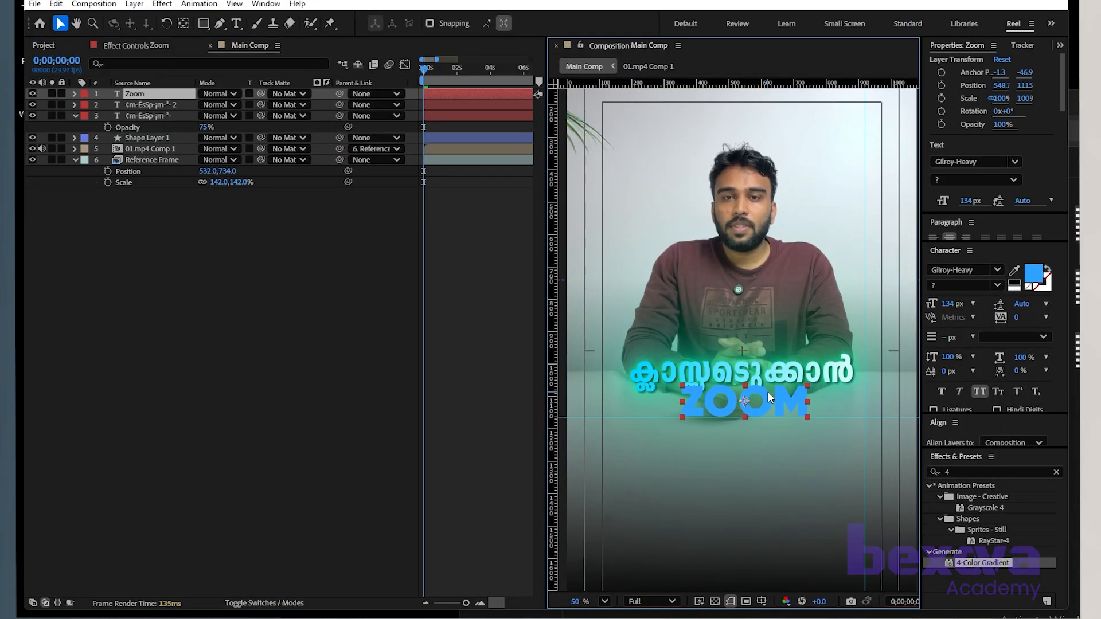
click(155, 106)
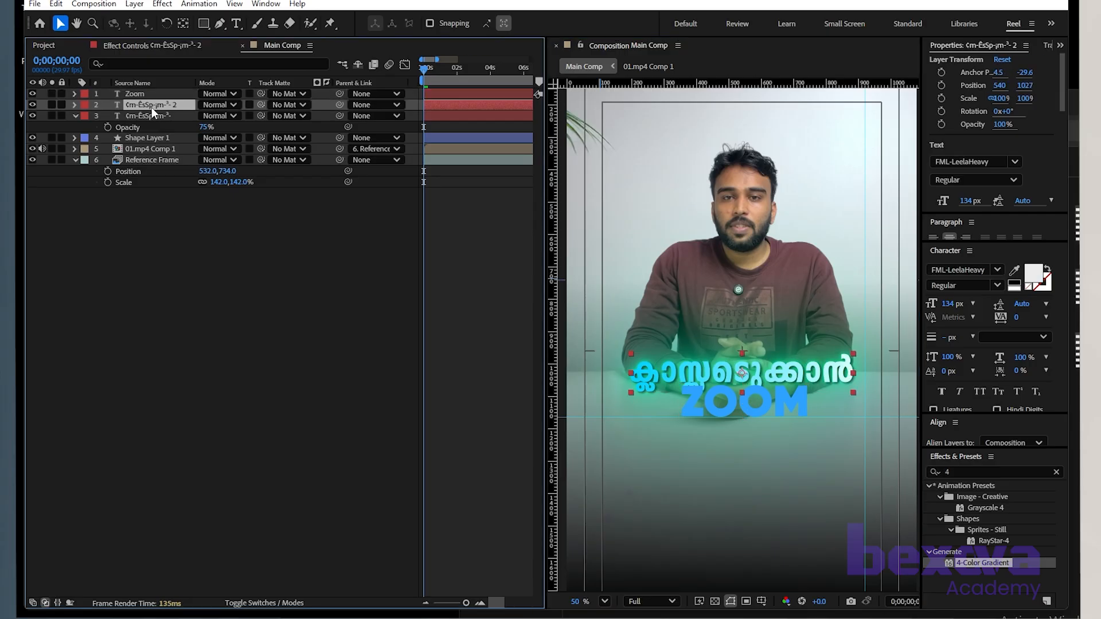
click(142, 113)
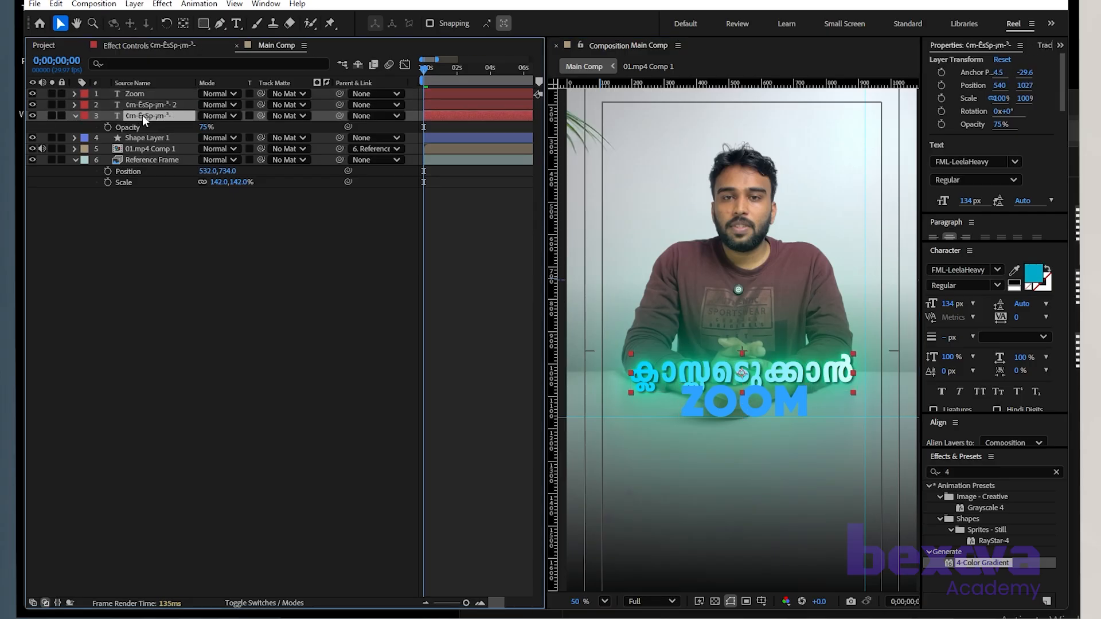
click(142, 104)
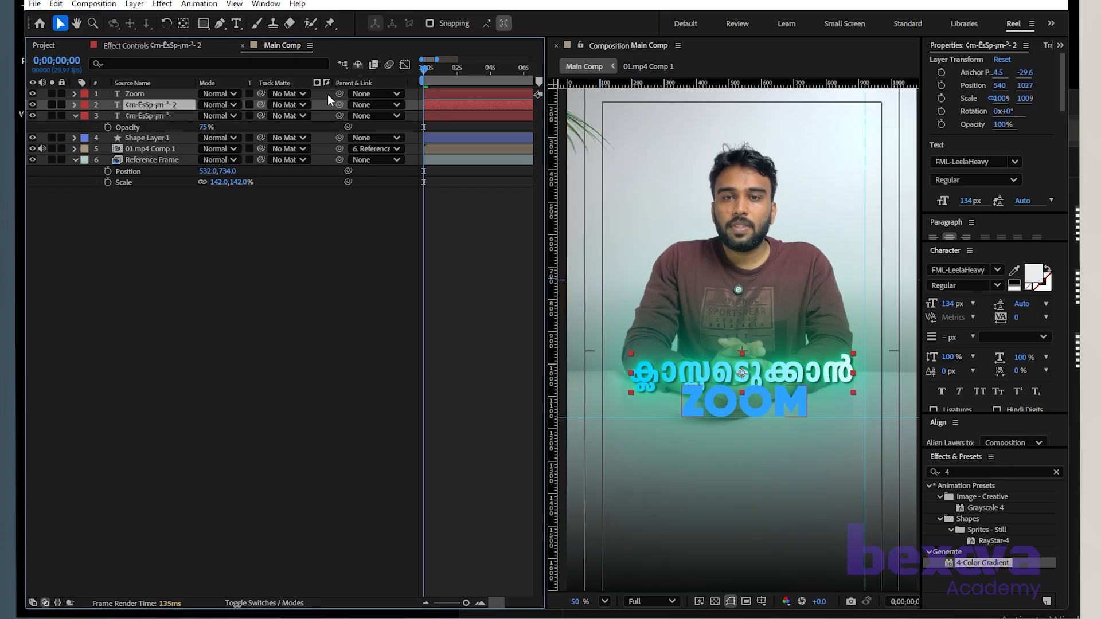
drag(339, 105, 150, 113)
Step: Nudge the parent title layer upward to widen the gap above the ZOOM line
click(145, 114)
key(shift+Up)
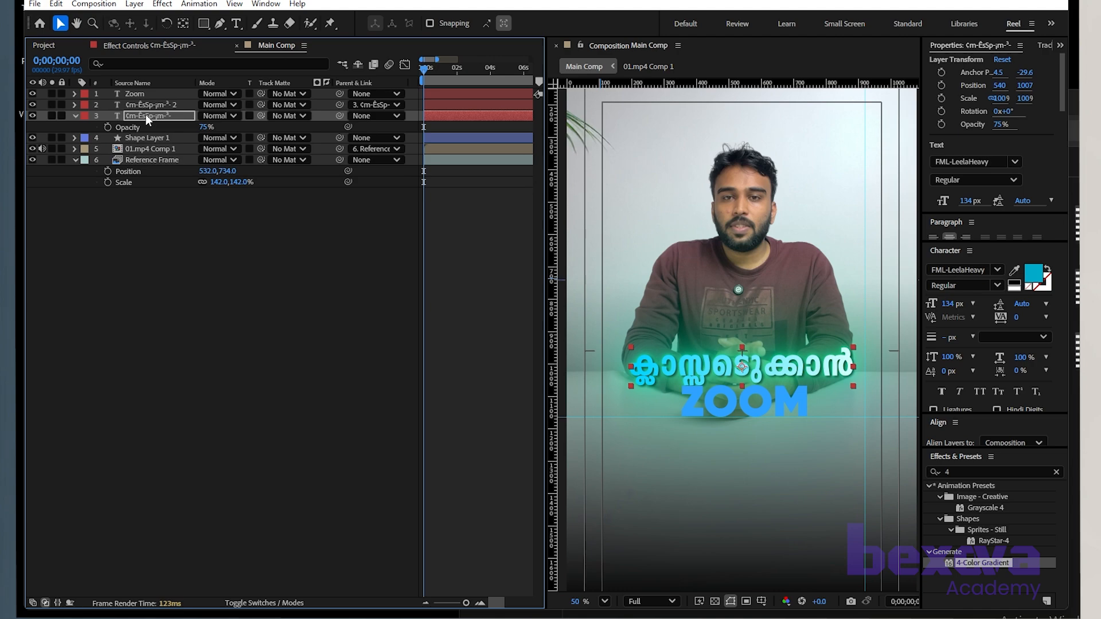
key(Up)
key(Up)
key(Up)
key(Up)
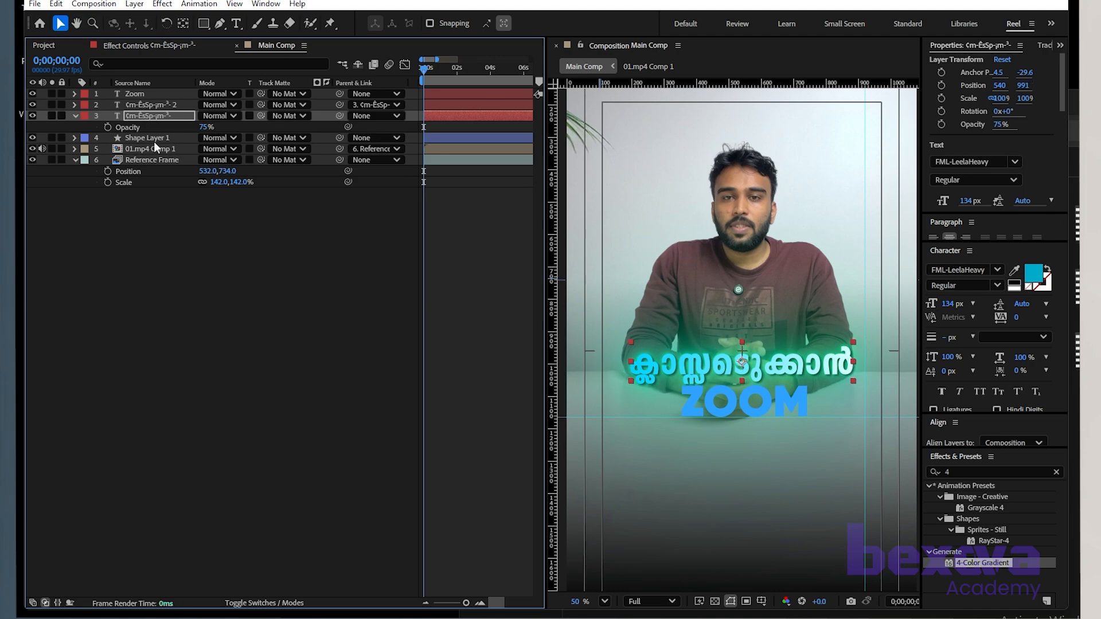
click(191, 252)
Step: Nudge the ZOOM layer slightly upward to about 550, 1111
click(139, 96)
key(Up)
key(Up)
Step: Find the Drop Shadow effect and apply it to the Zoom layer
click(985, 468)
key(BackSpace)
text(dr)
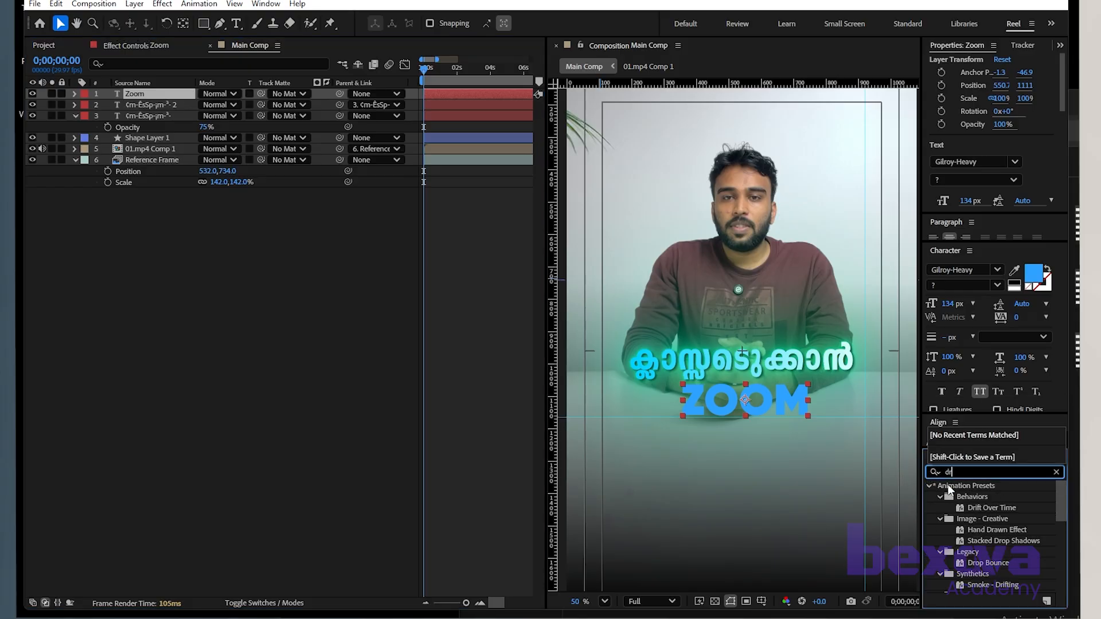
key(BackSpace)
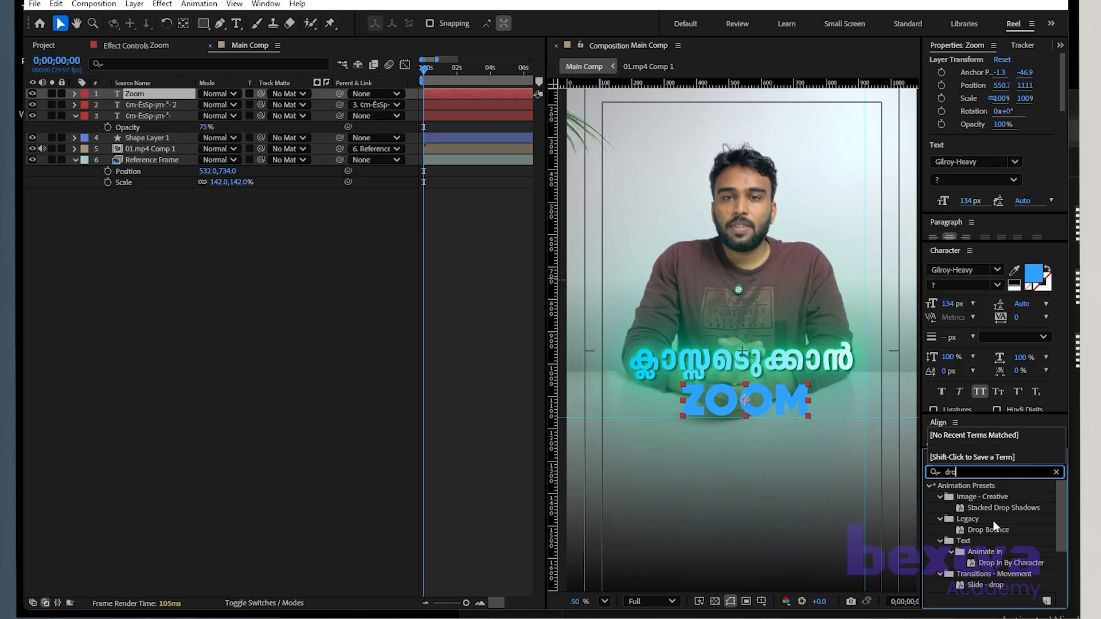
text(rop)
scroll(989, 529, down, 3)
drag(989, 587, 154, 96)
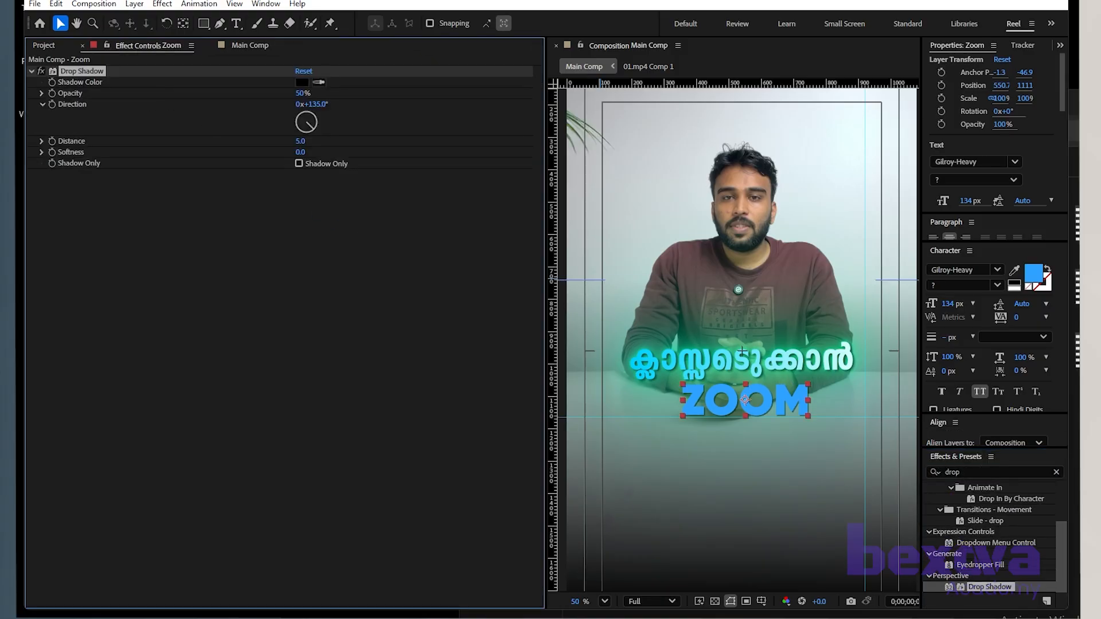
Step: Set the ZOOM text's drop shadow to a softness of 17 and a distance of 9, and check the result
scroll(737, 458, up, 2)
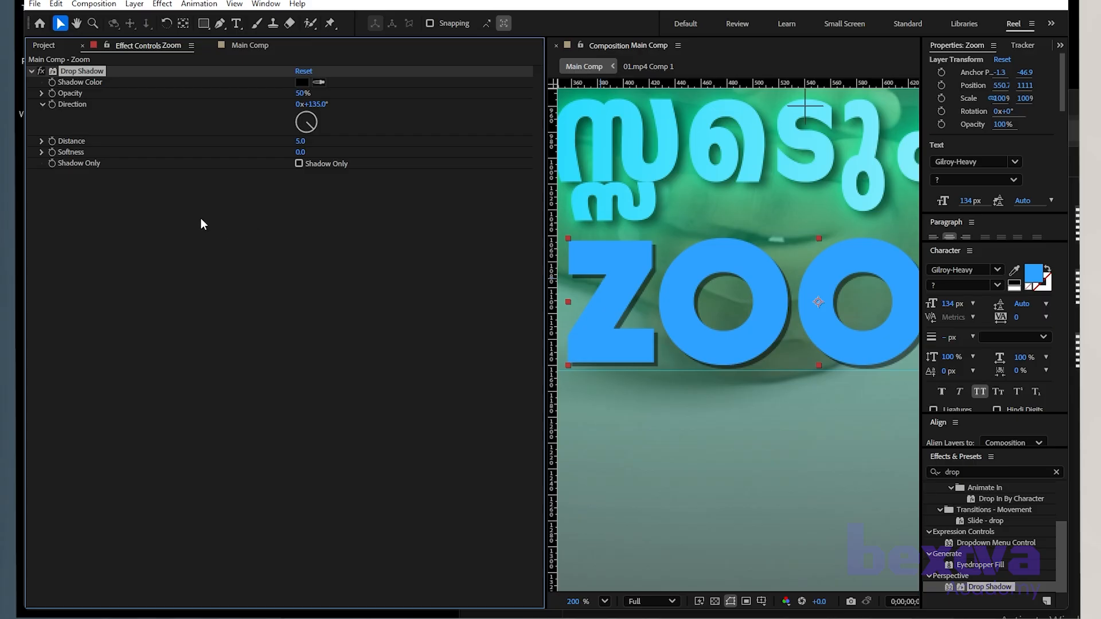
drag(302, 152, 314, 151)
scroll(660, 359, down, 2)
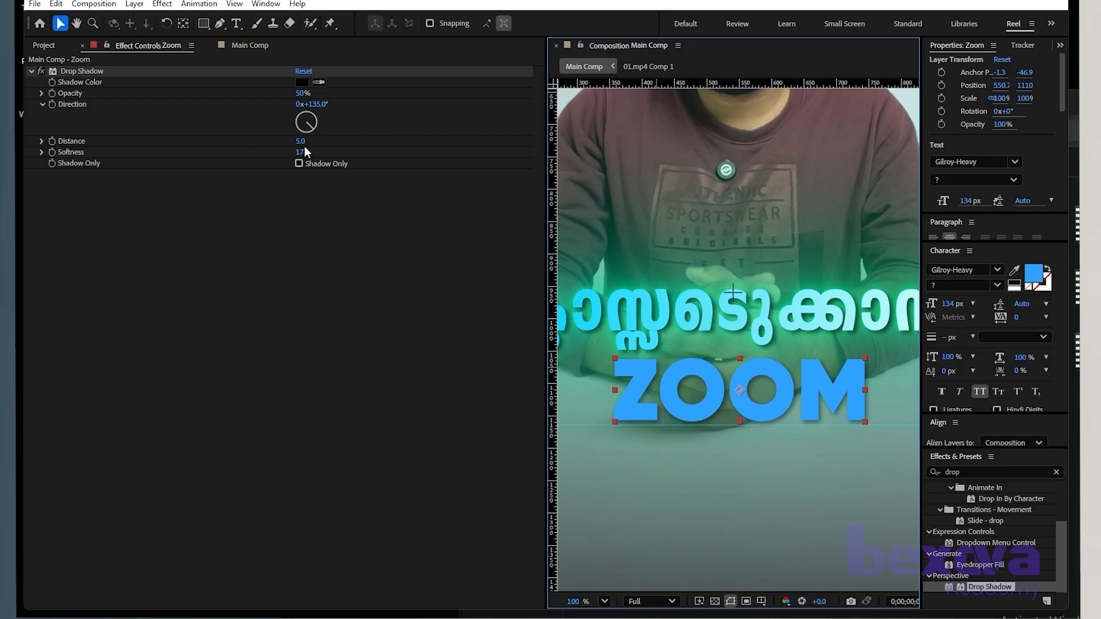
drag(301, 142, 304, 141)
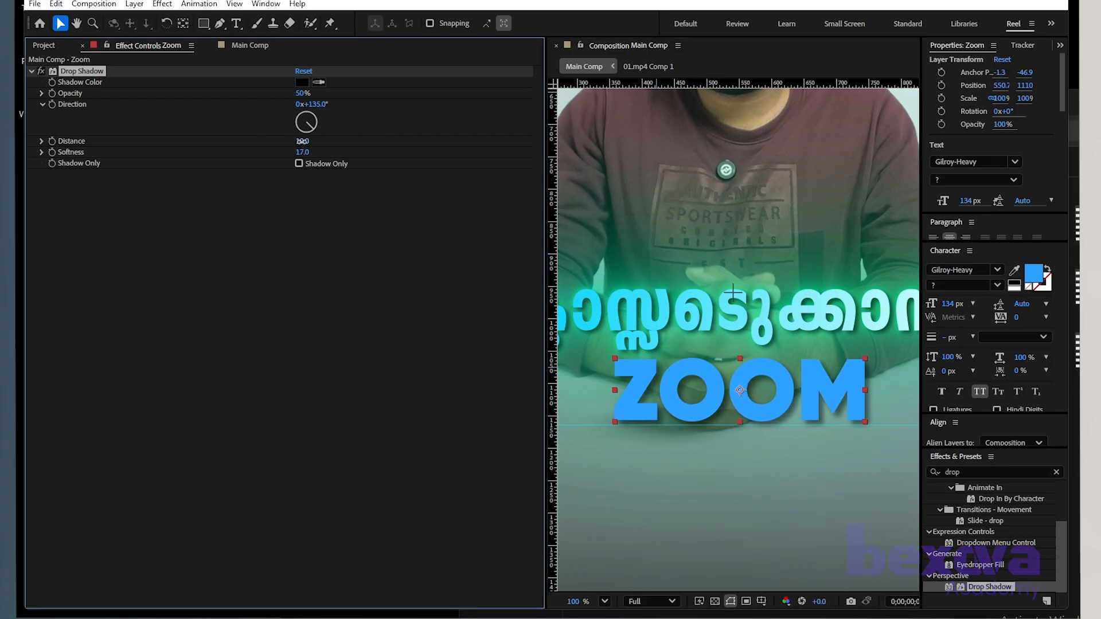
scroll(750, 421, down, 3)
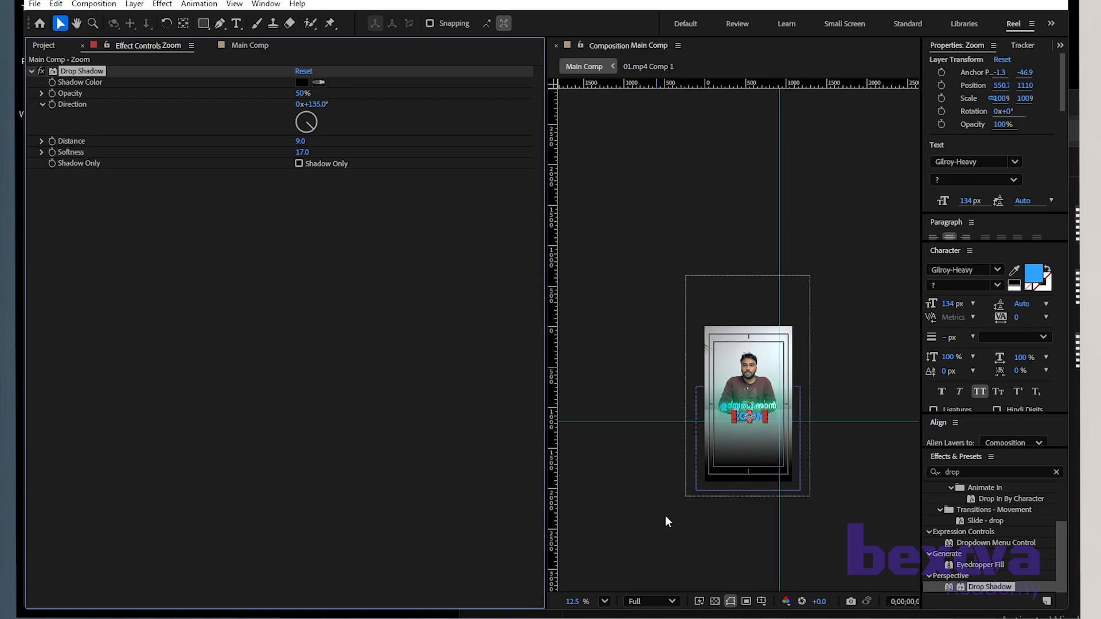
click(681, 513)
scroll(784, 399, up, 1)
scroll(743, 456, up, 3)
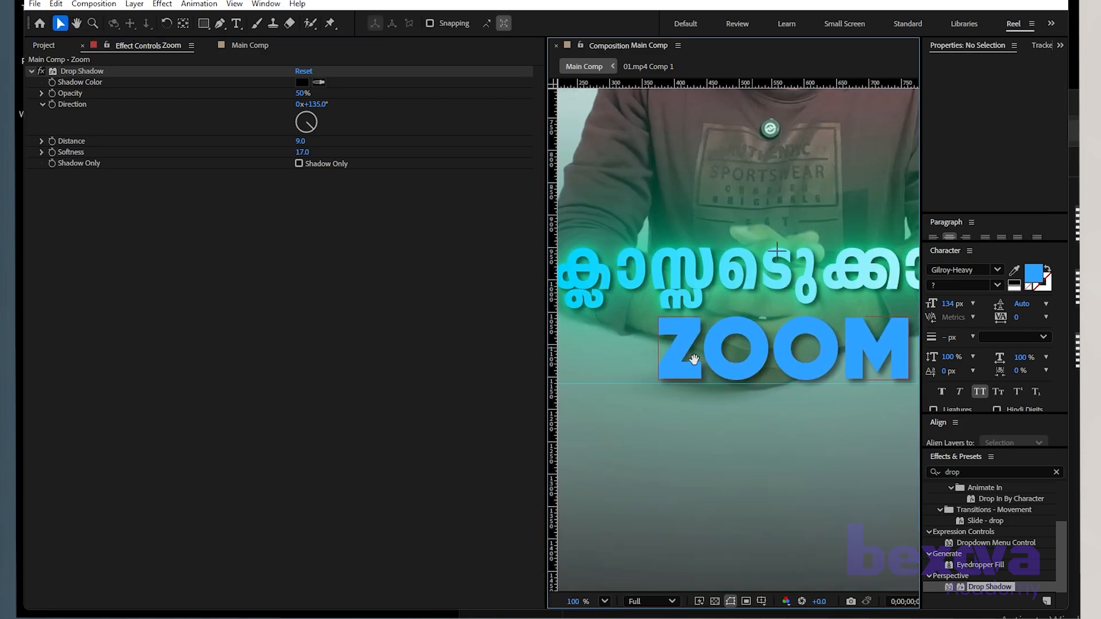
Step: Return to the Main Comp timeline and check the title and the shadowed ZOOM line in the whole frame and up close
click(241, 46)
scroll(800, 354, down, 2)
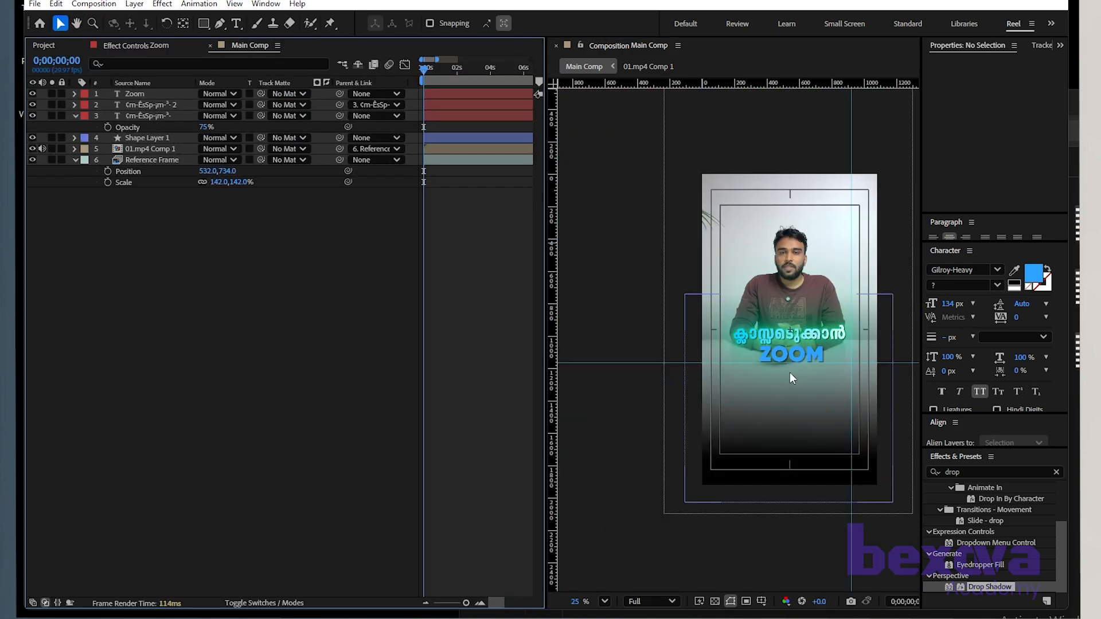
scroll(792, 374, up, 1)
click(755, 340)
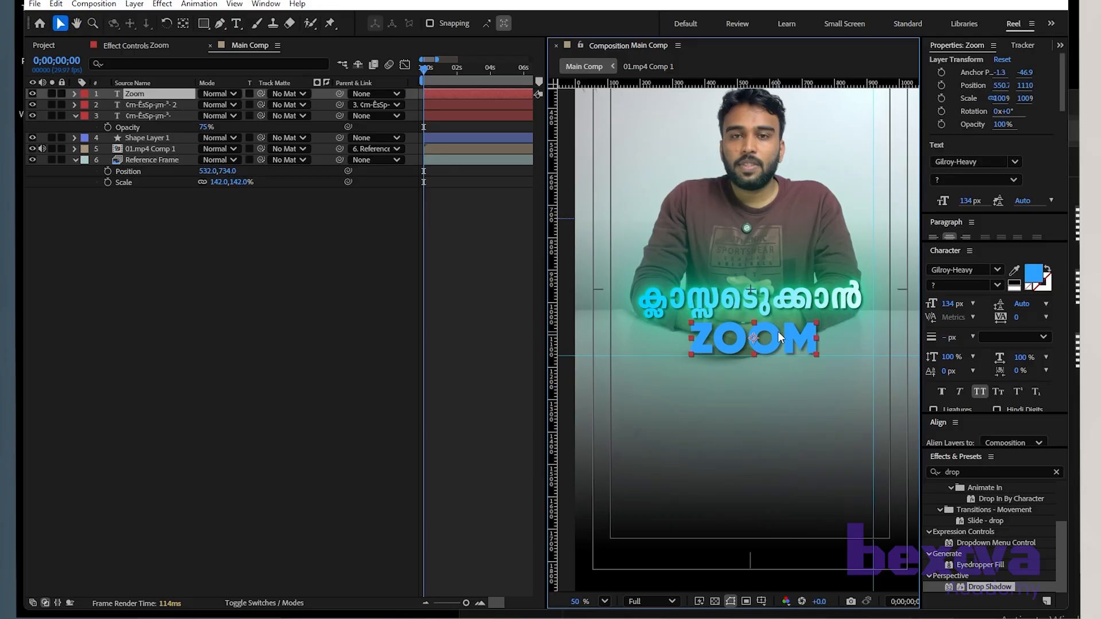
scroll(829, 324, down, 1)
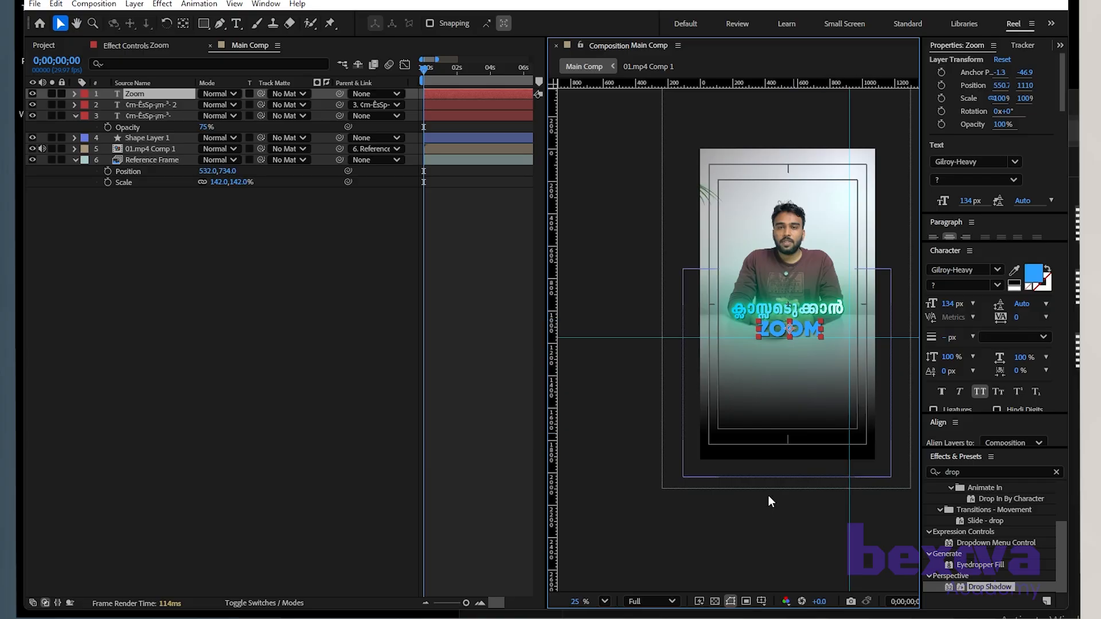
click(730, 566)
scroll(851, 302, up, 1)
mouse_move(853, 301)
mouse_down()
mouse_move(838, 308)
mouse_move(848, 319)
mouse_up()
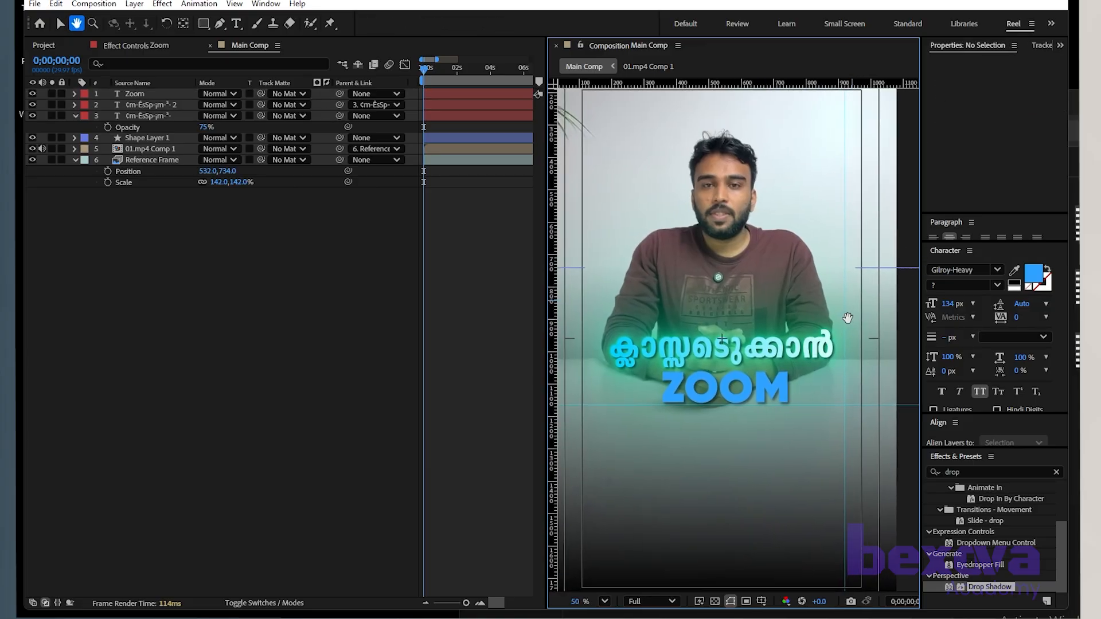
click(145, 115)
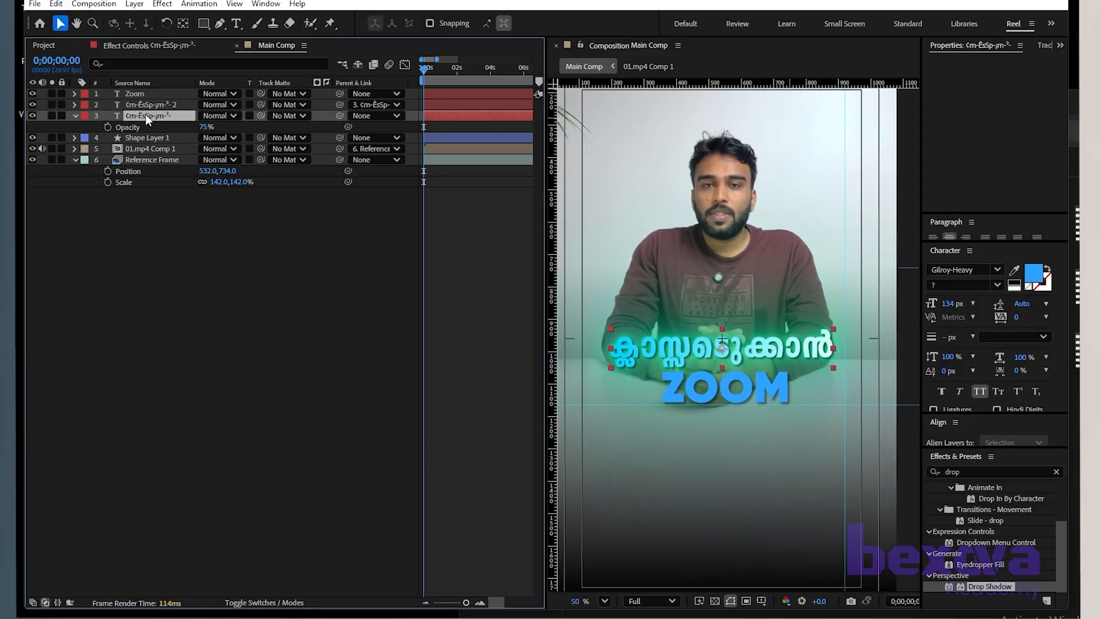
click(139, 96)
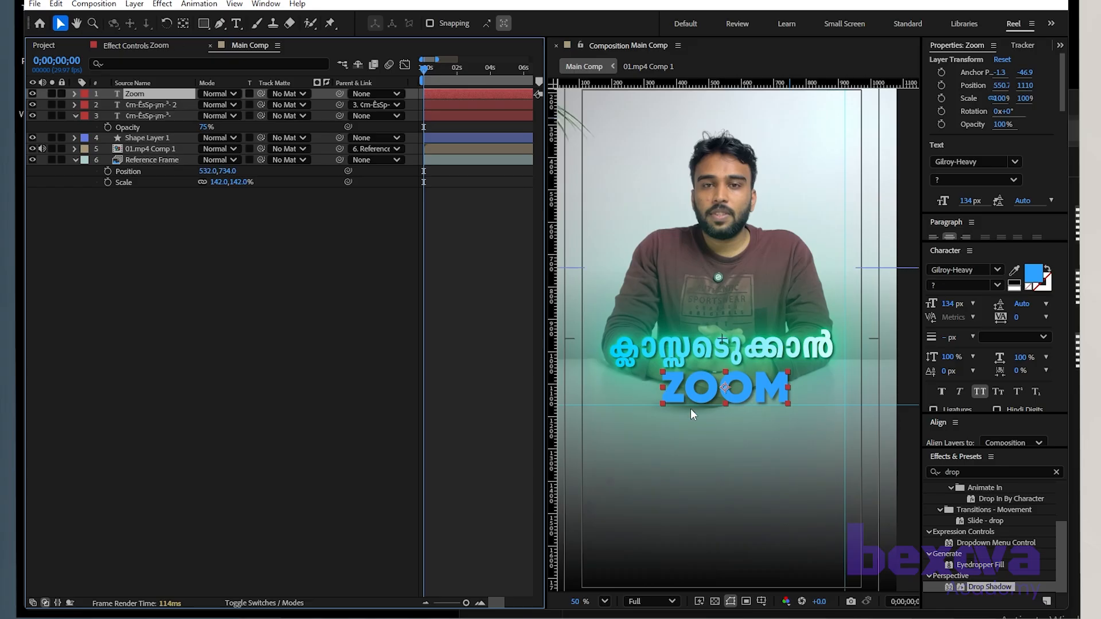
scroll(732, 392, down, 2)
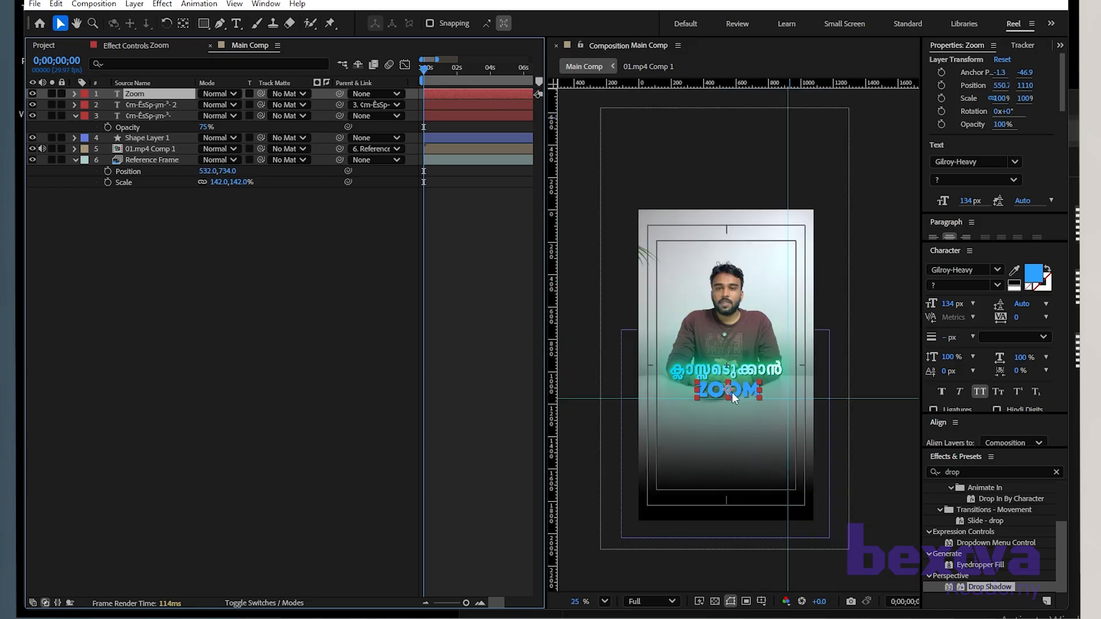
scroll(732, 392, up, 2)
drag(722, 396, 741, 392)
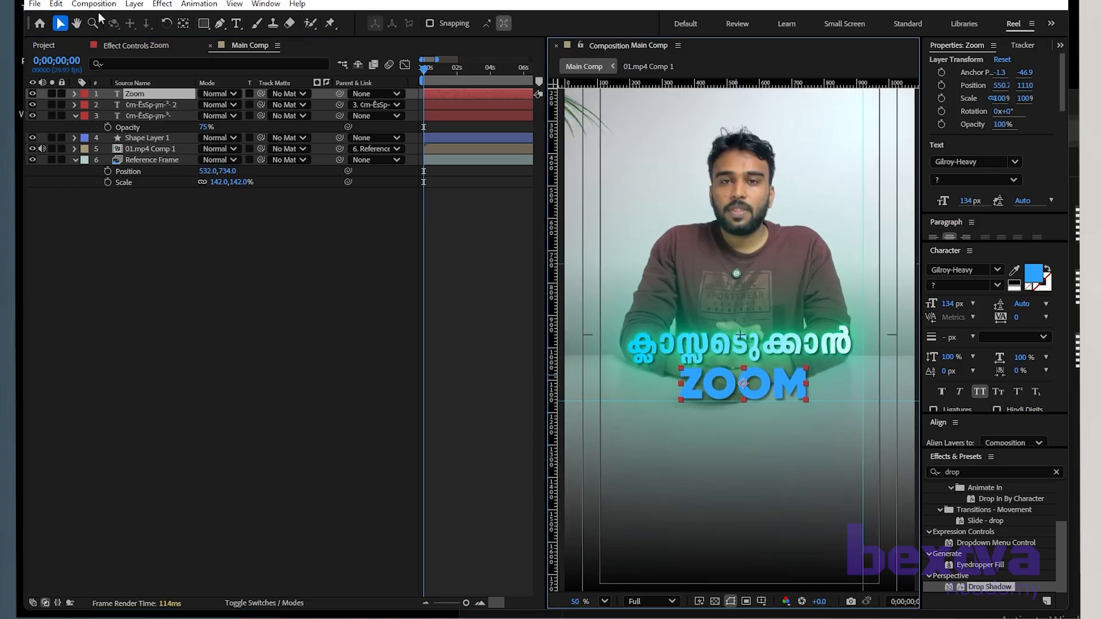
Step: Add a Scale text animator to the Zoom layer, set its scale to 0%, and expand its range selector
click(75, 93)
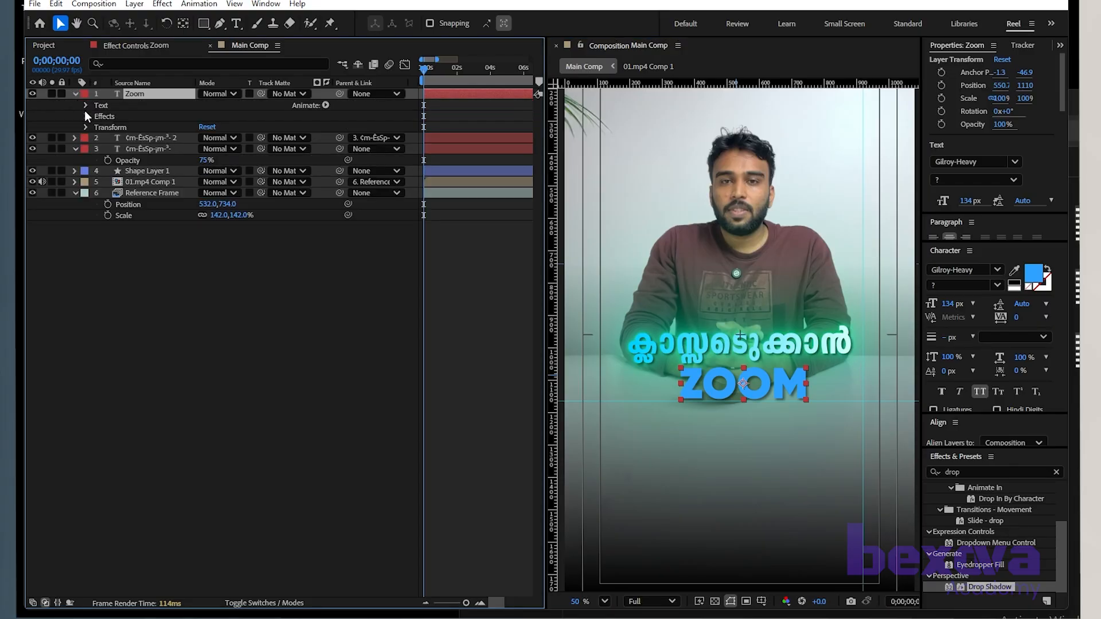
click(325, 106)
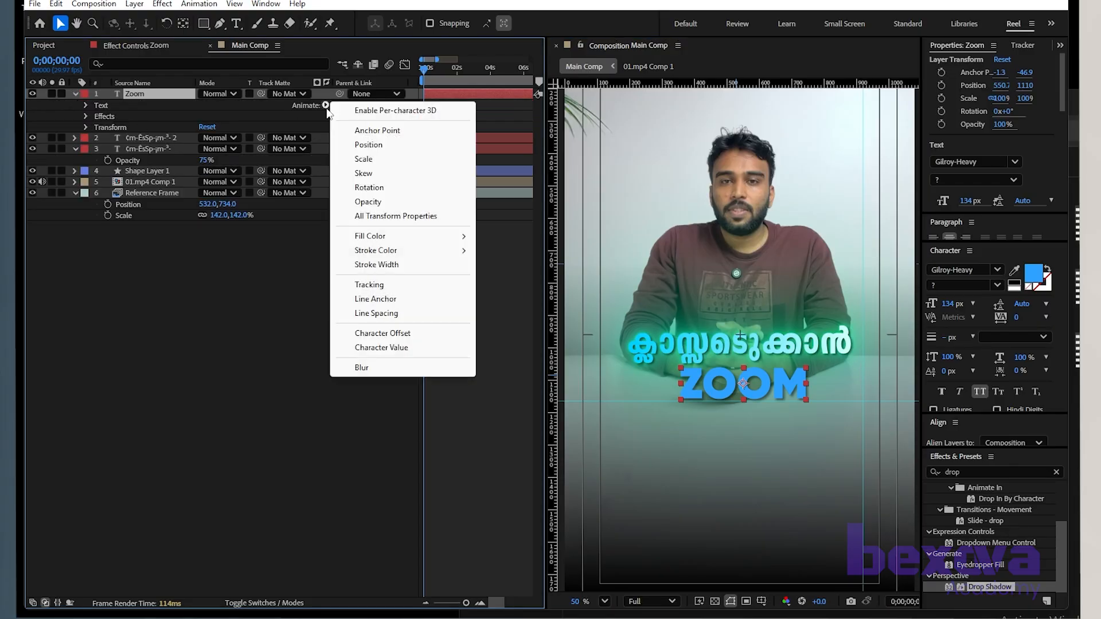
click(370, 160)
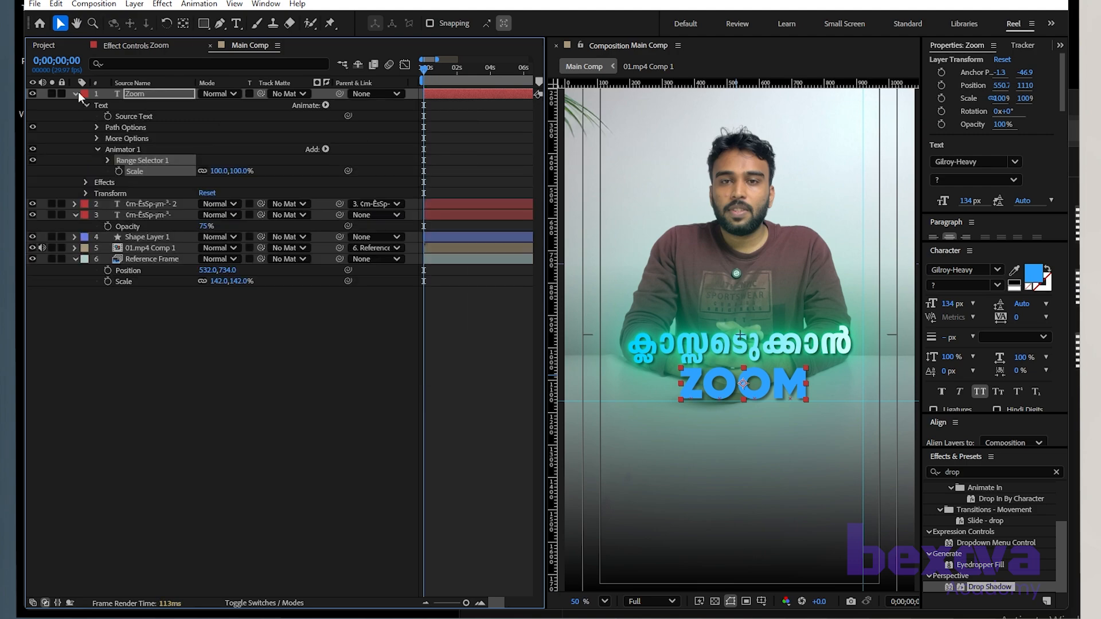
click(73, 181)
drag(218, 171, 74, 177)
click(220, 174)
text(0)
click(292, 177)
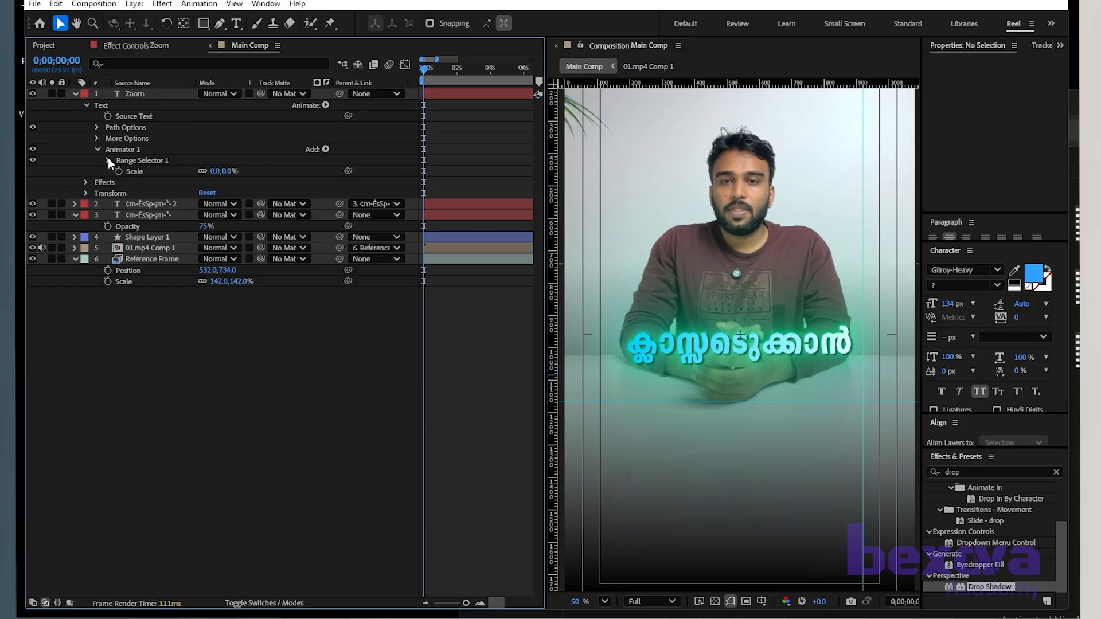
click(108, 159)
Step: Try a range selector End of 69% and a Start of 29% on the ZOOM text, undoing each change
drag(206, 184, 205, 189)
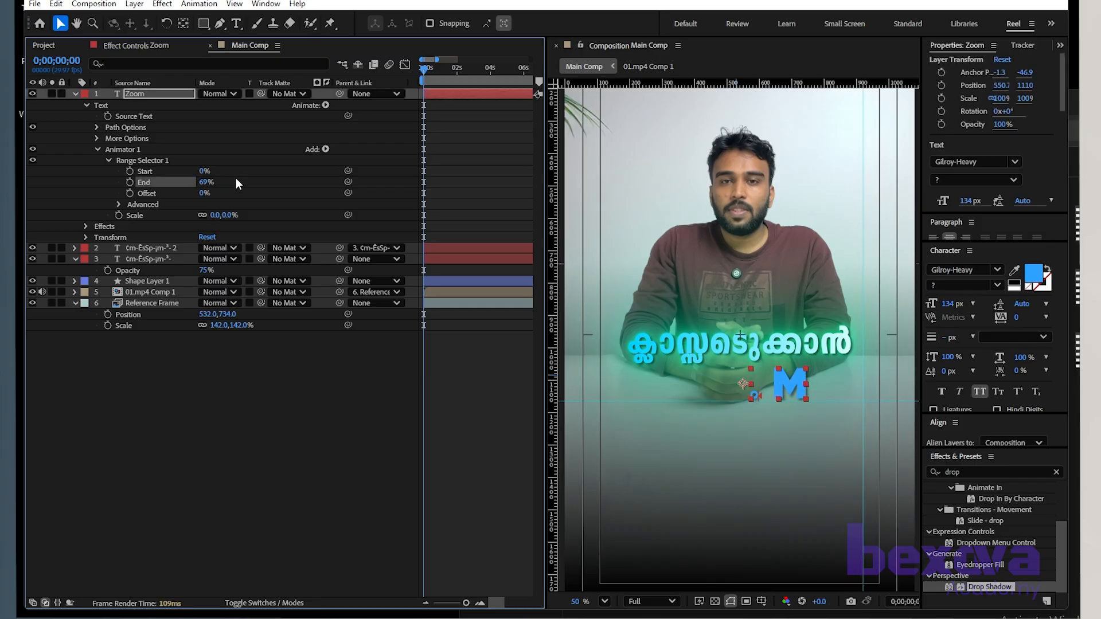
key(ctrl+z)
drag(203, 173, 224, 174)
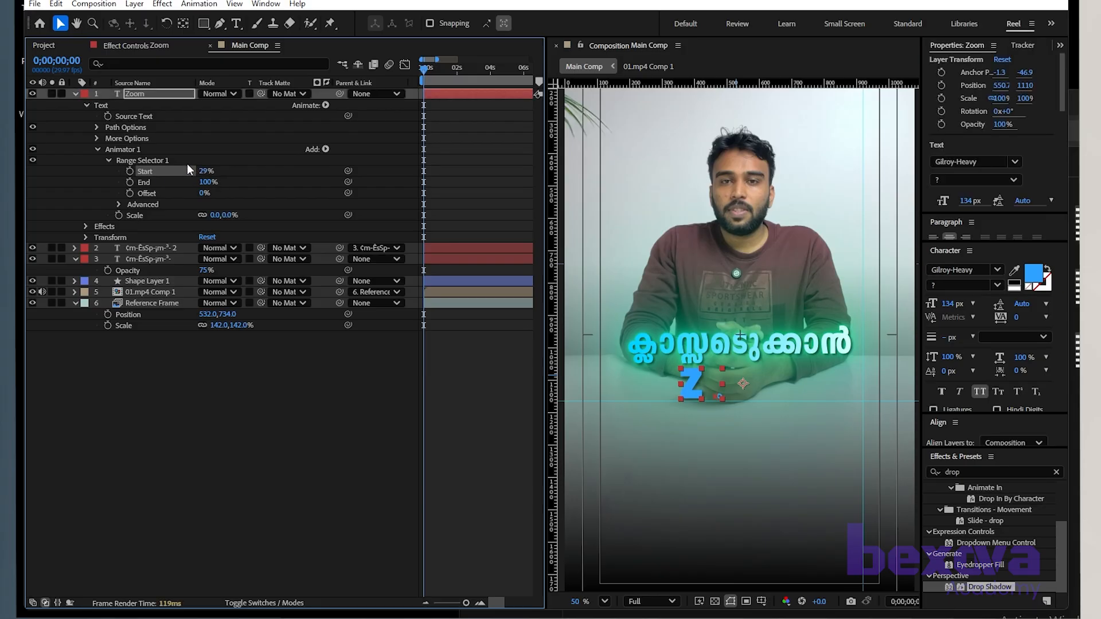
key(ctrl+z)
Step: Keyframe the ZOOM range selector's Start at 0% on the first frame and at 100% on frame 14
click(130, 171)
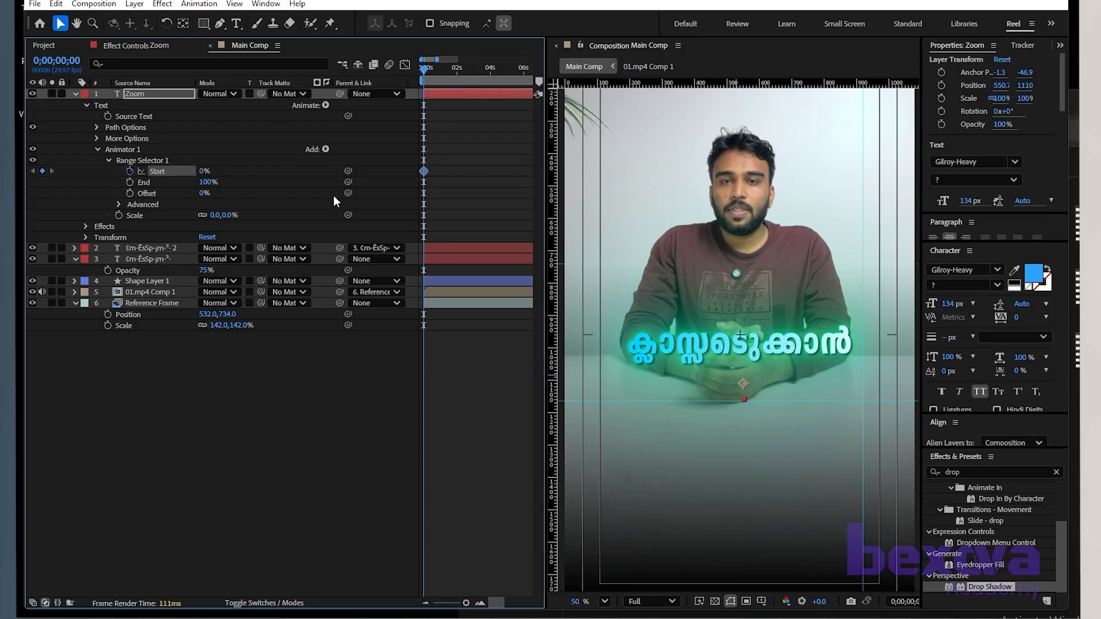
key(equal)
key(equal)
drag(428, 70, 455, 70)
key(F2)
click(204, 172)
text(100)
key(Return)
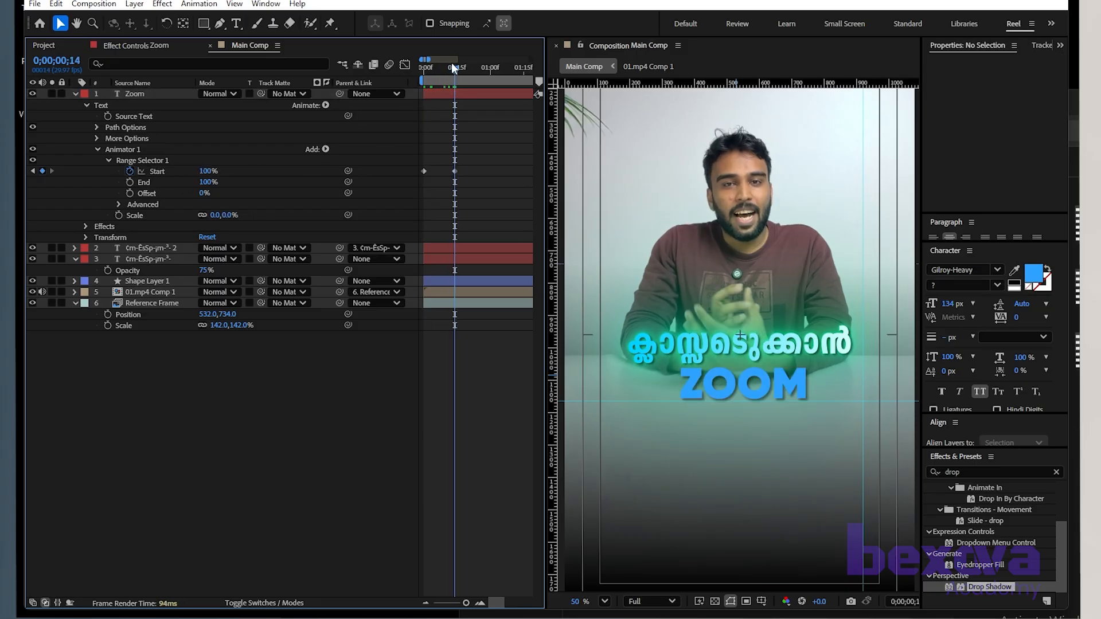
Step: Play back the ZOOM letter-by-letter reveal from the start of the composition
key(Home)
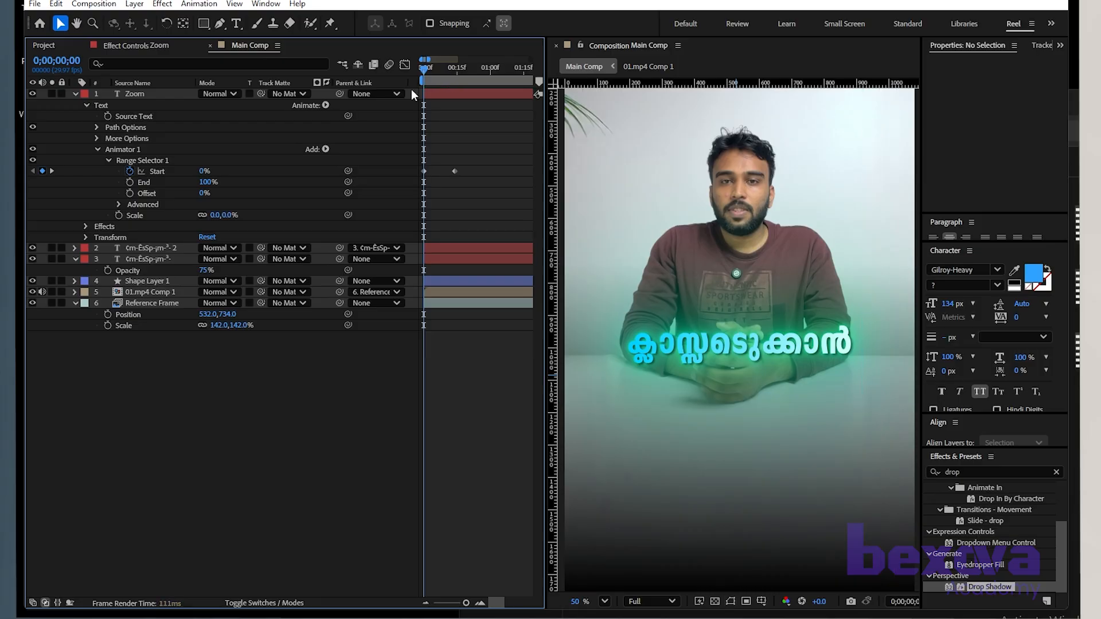
key(space)
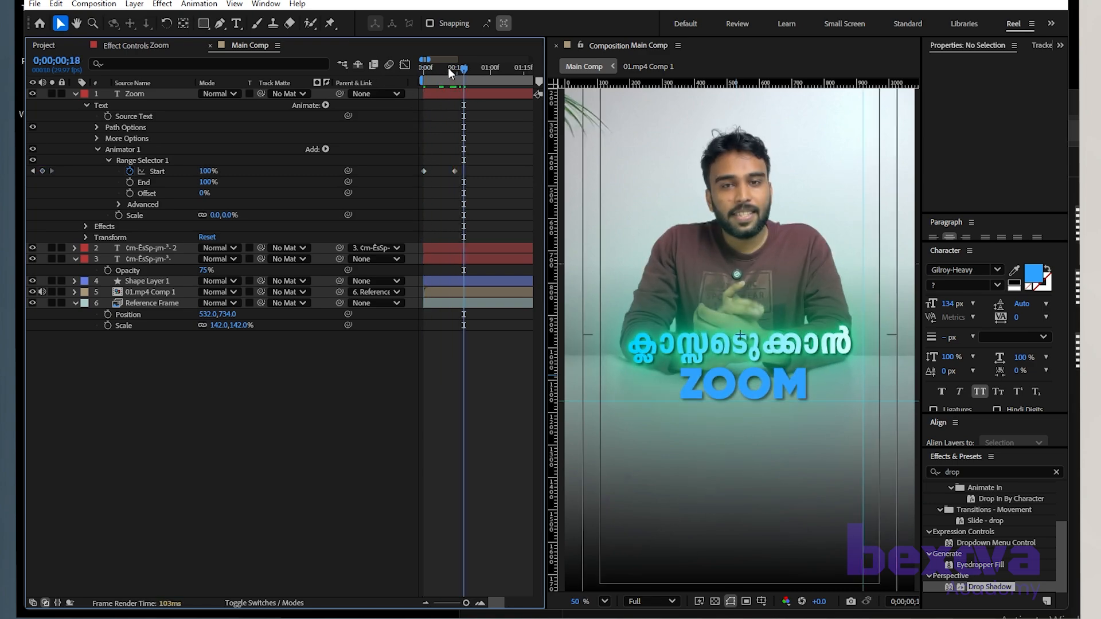
key(space)
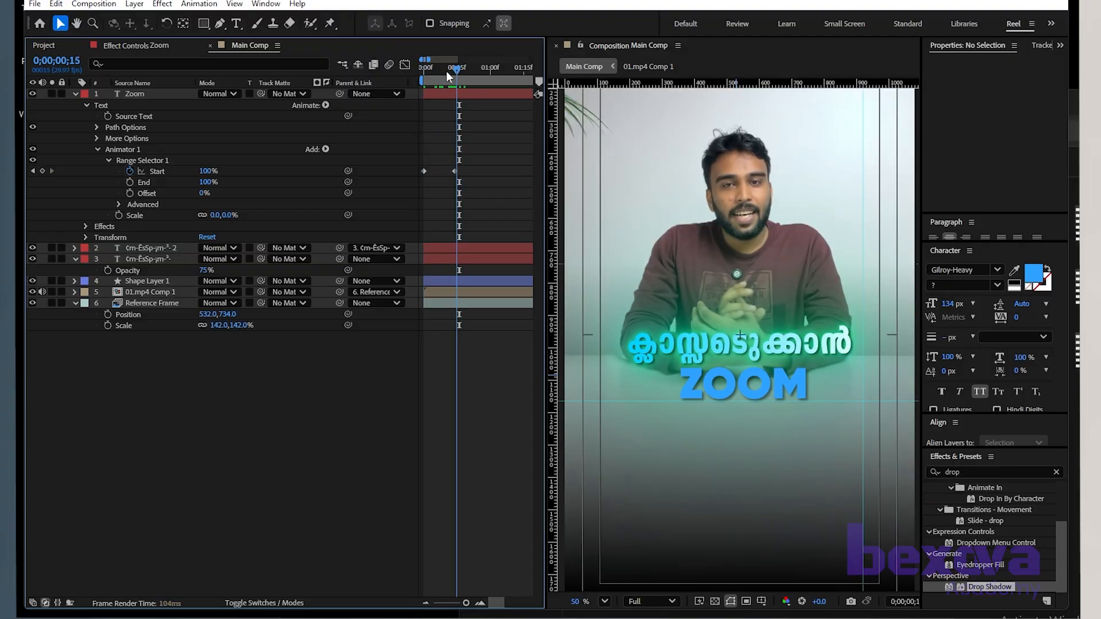
Step: Return to the first frame and apply Easy Ease to both range selector Start keyframes
drag(449, 70, 392, 74)
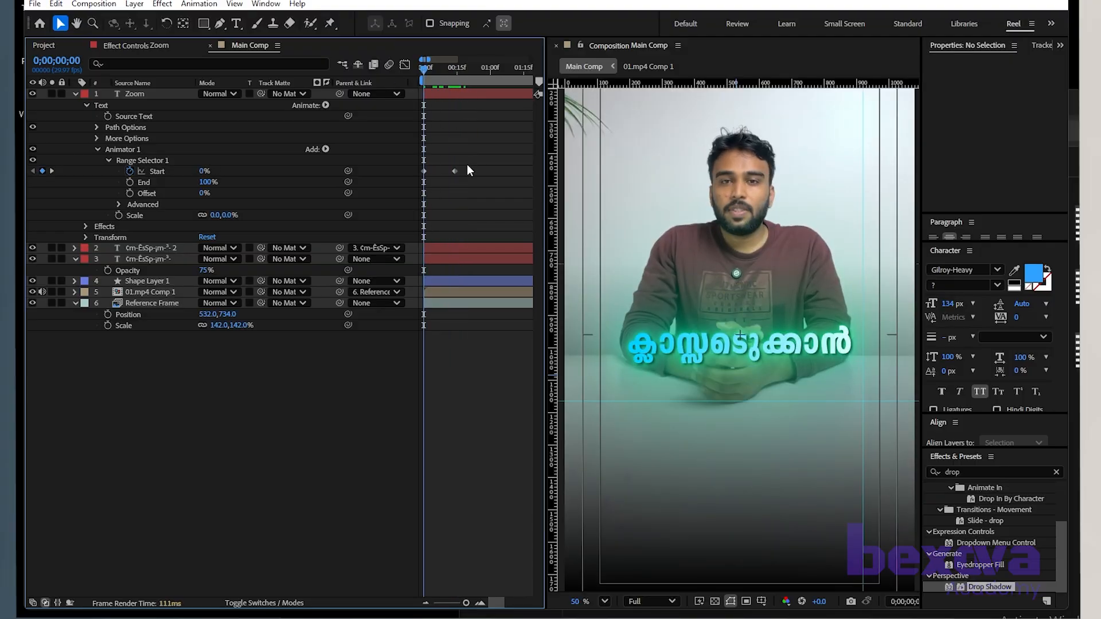
drag(470, 166, 413, 188)
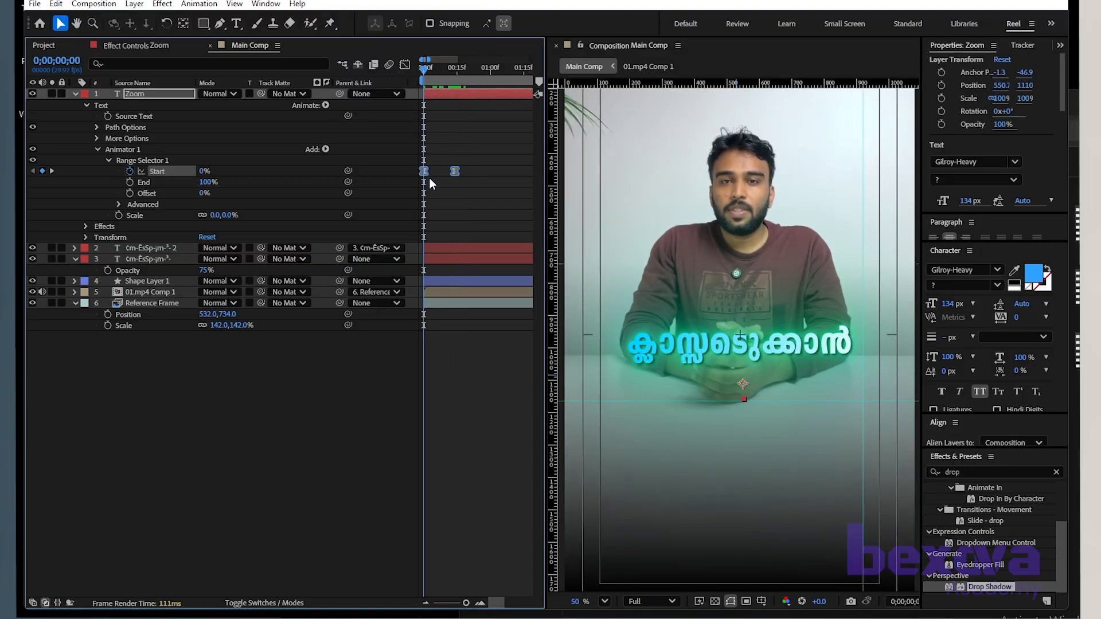
click(294, 194)
Step: Add a Blur property to the ZOOM text animator, set it to 52, and preview the reveal
click(325, 149)
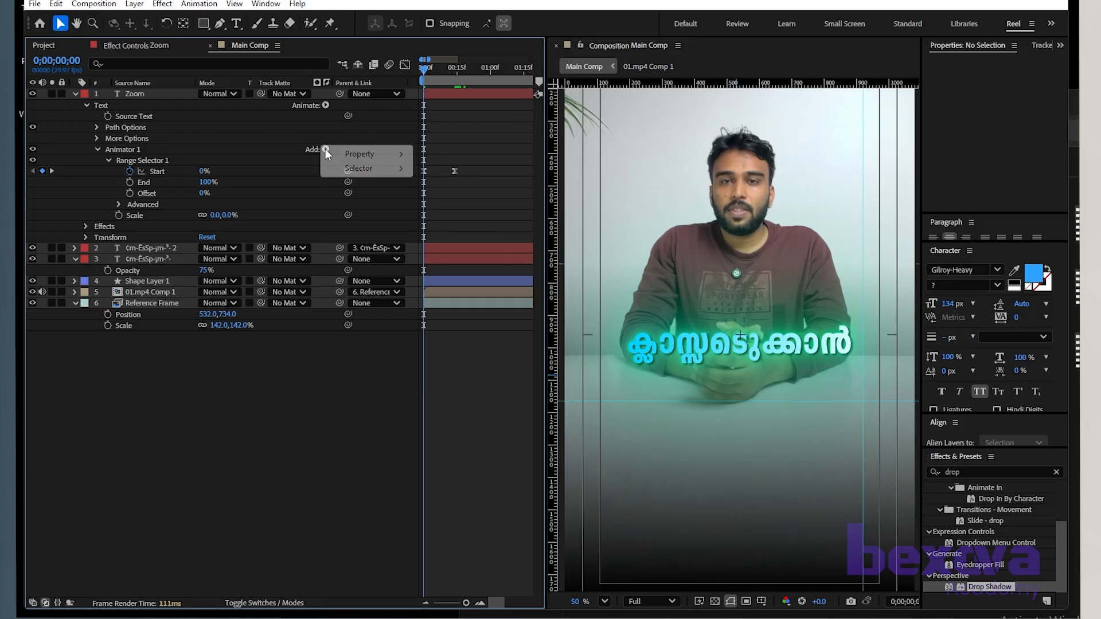
mouse_move(368, 157)
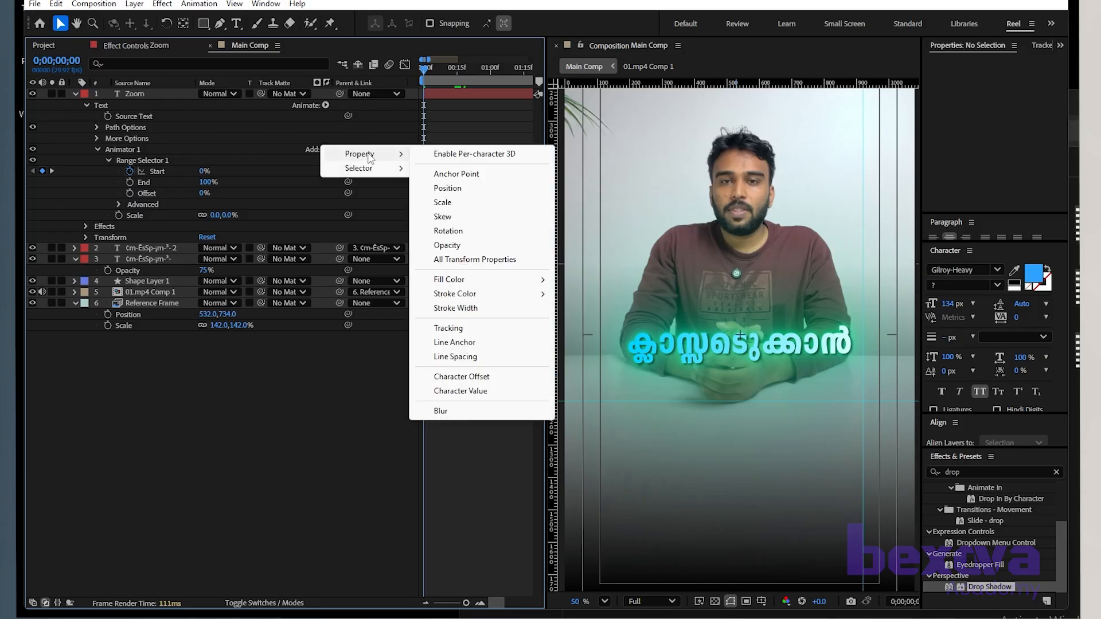
click(440, 411)
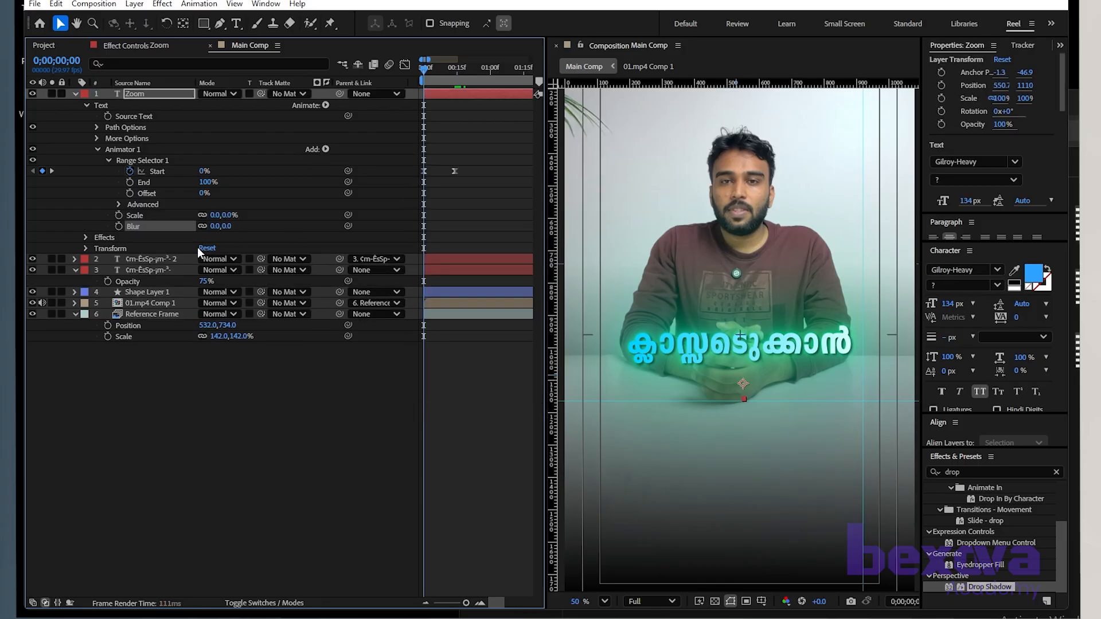
drag(221, 226, 249, 226)
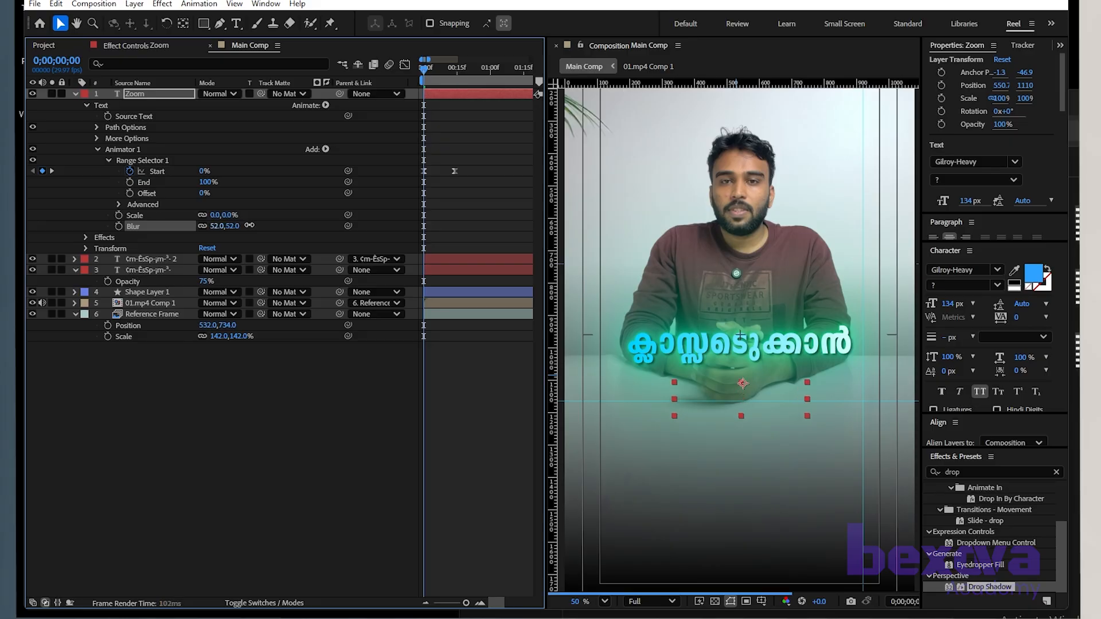
key(space)
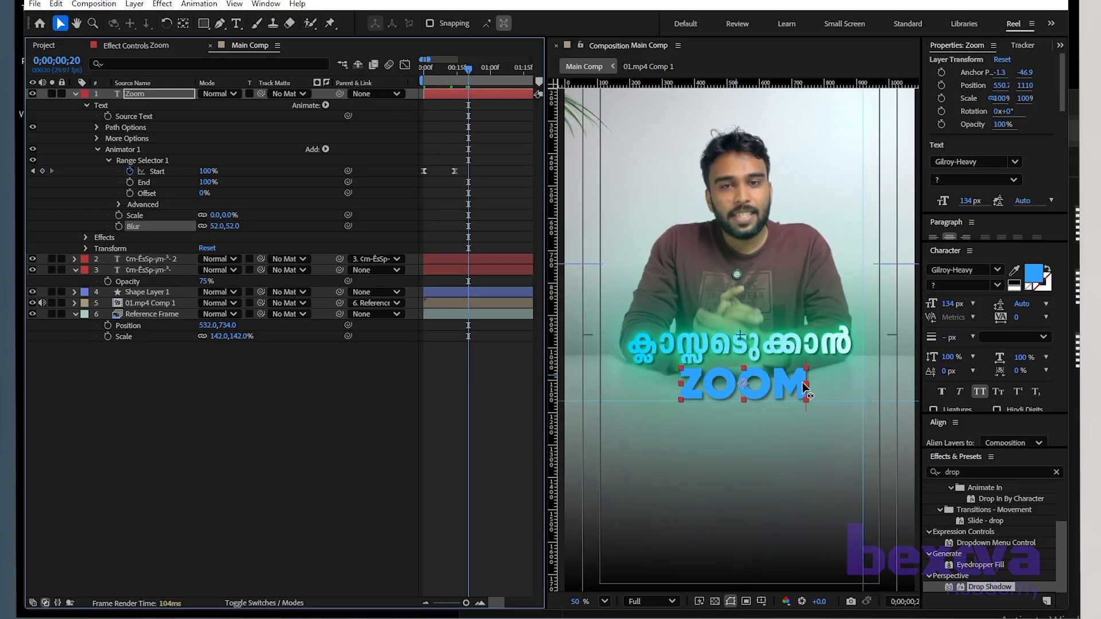
Step: Shift the Zoom layer in time so it starts just before the playhead at frame 20
scroll(804, 392, down, 2)
drag(493, 153, 404, 190)
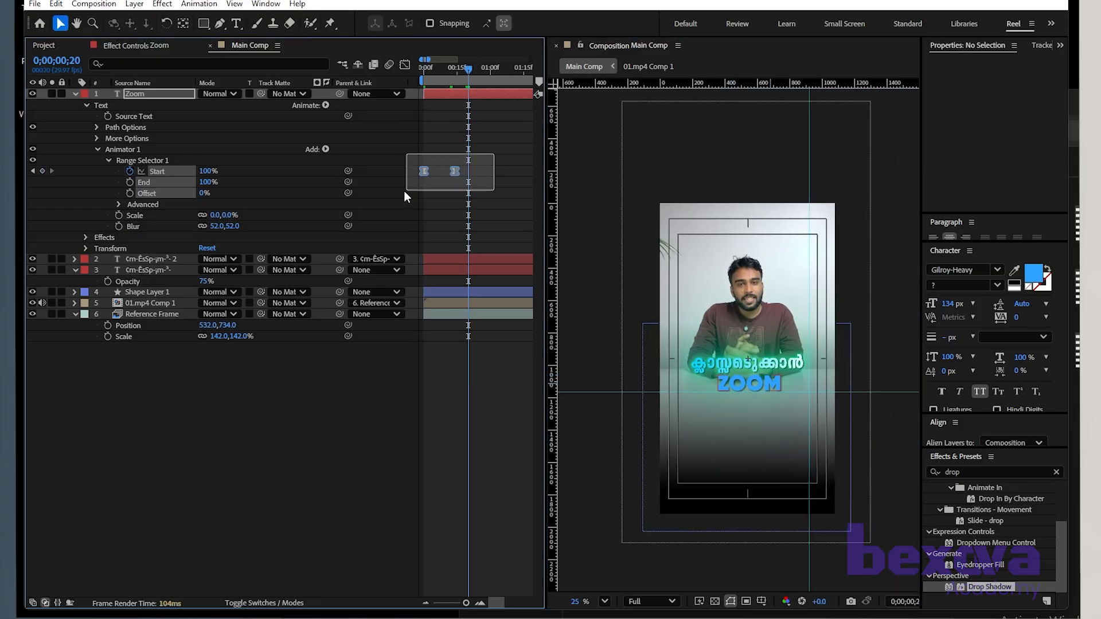
drag(444, 94, 481, 94)
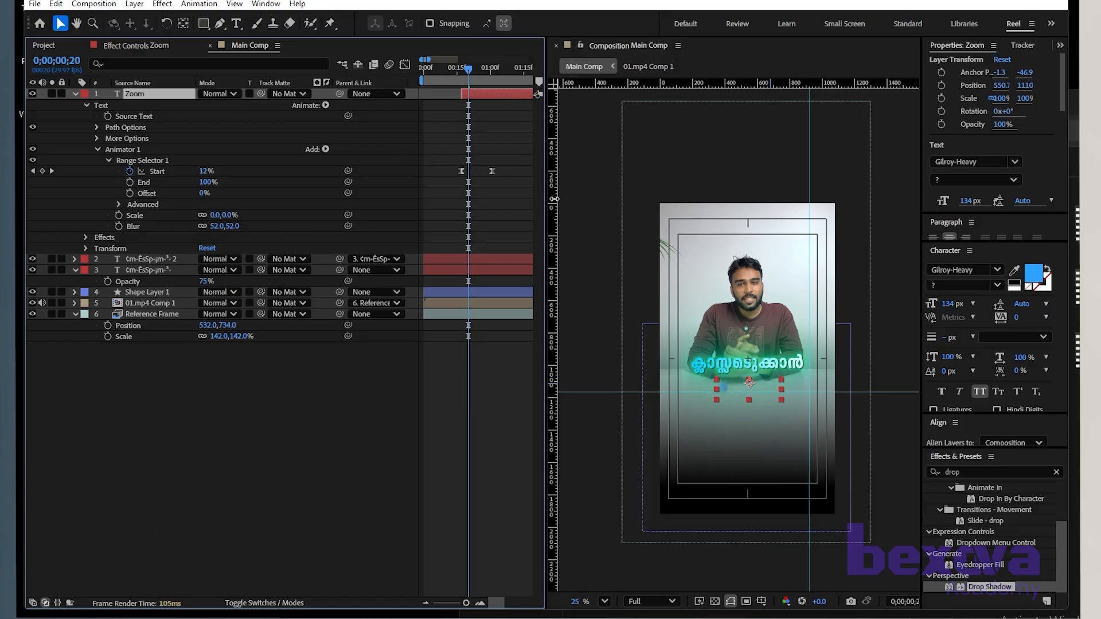
Step: Widen the timeline area beside the composition view and collapse the Zoom layer's properties
drag(545, 200, 665, 202)
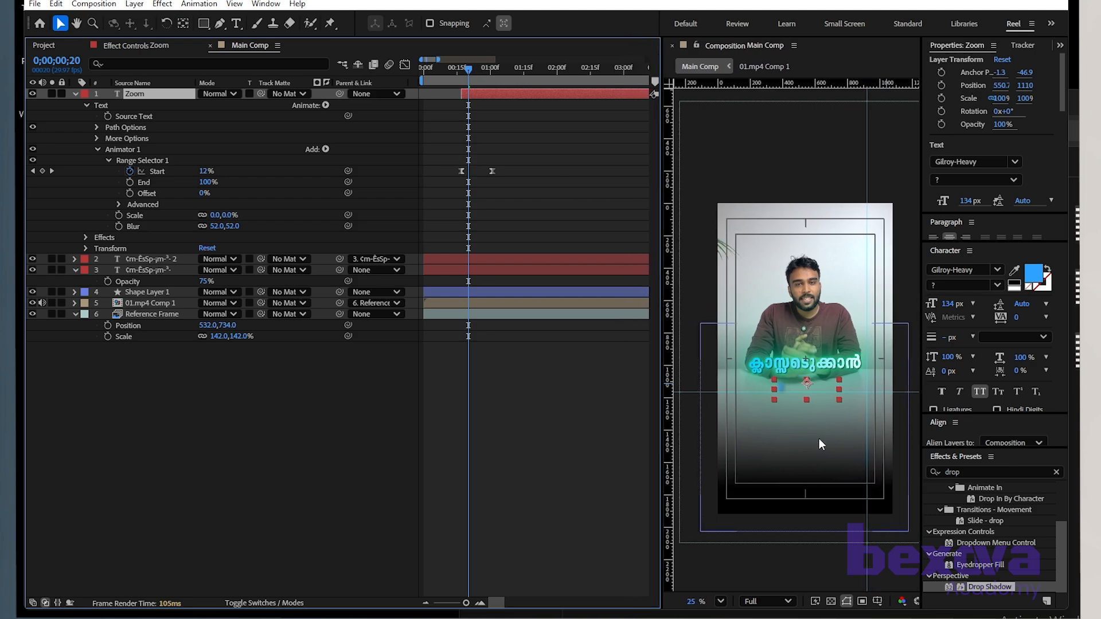
middle_click(817, 476)
scroll(824, 477, up, 2)
click(287, 442)
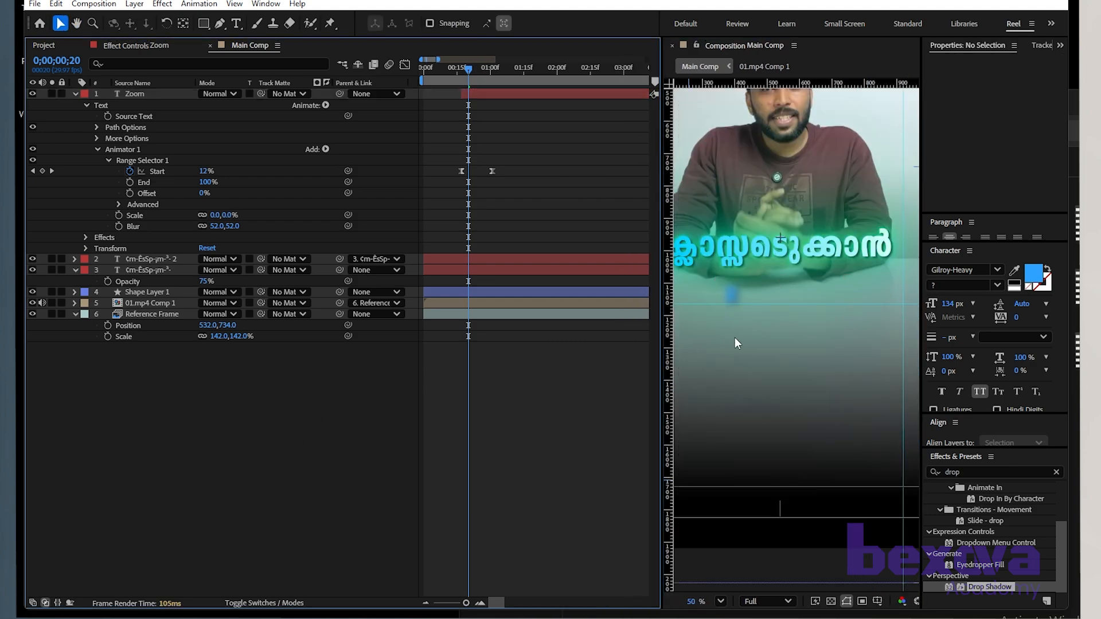
scroll(745, 338, down, 2)
drag(755, 341, 799, 386)
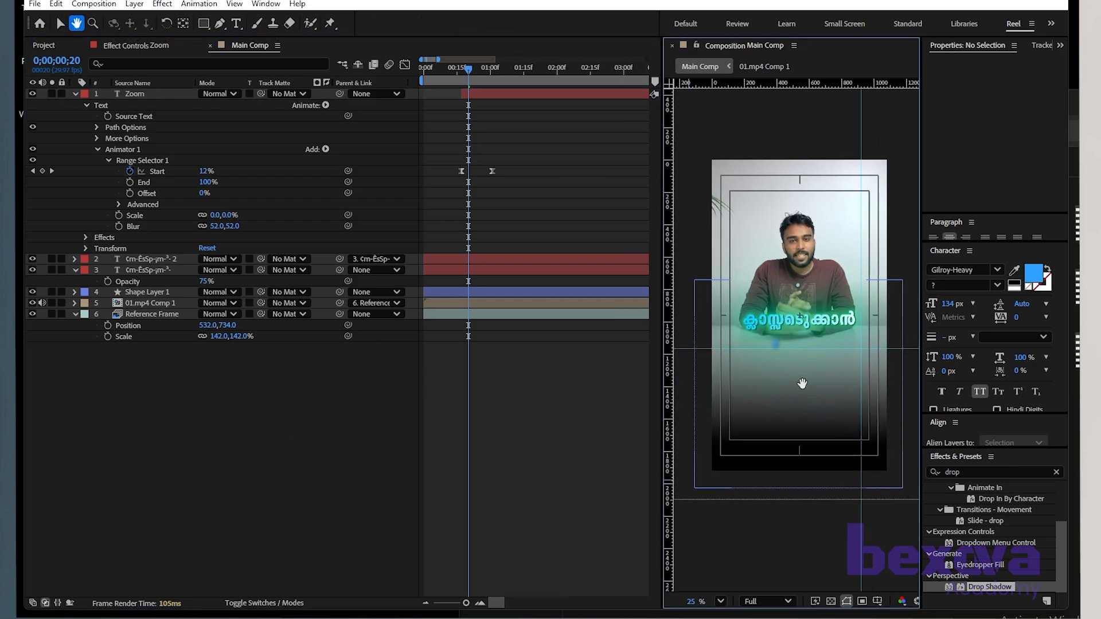
click(74, 94)
Step: Return to the first frame and start keyframing Position on the lower Malayalam title layer (layer 3)
click(133, 116)
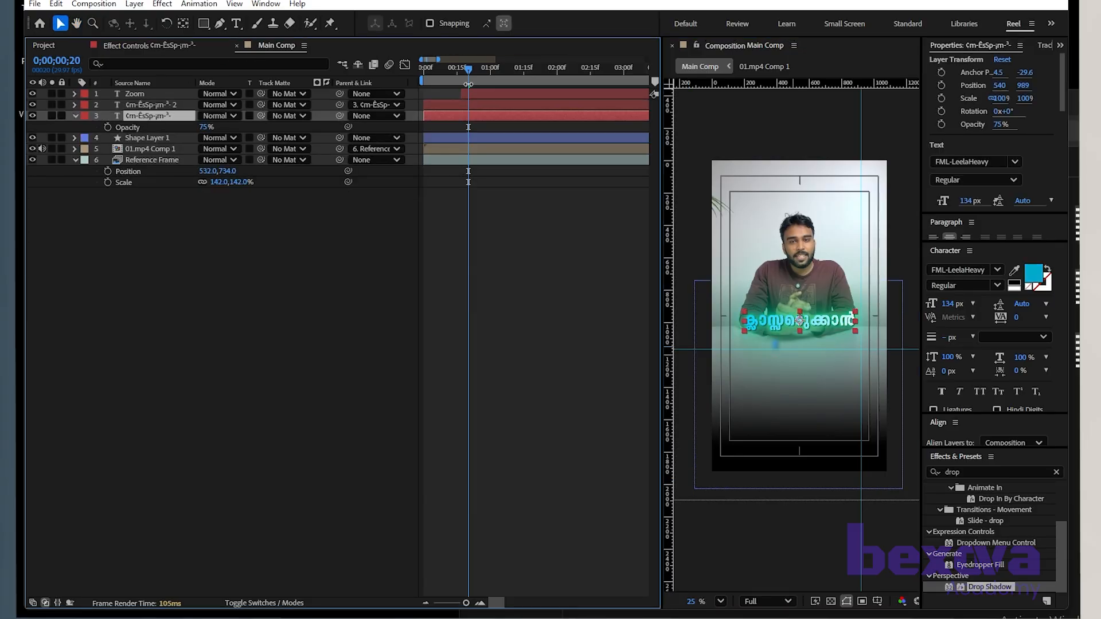
drag(461, 72, 421, 72)
click(157, 128)
click(148, 116)
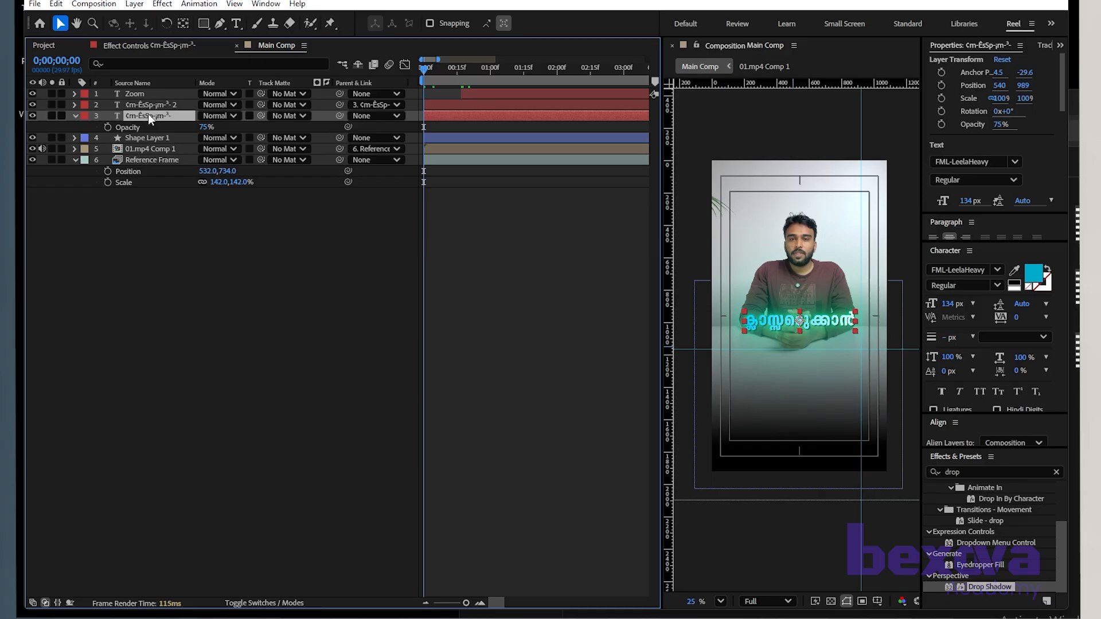
click(146, 104)
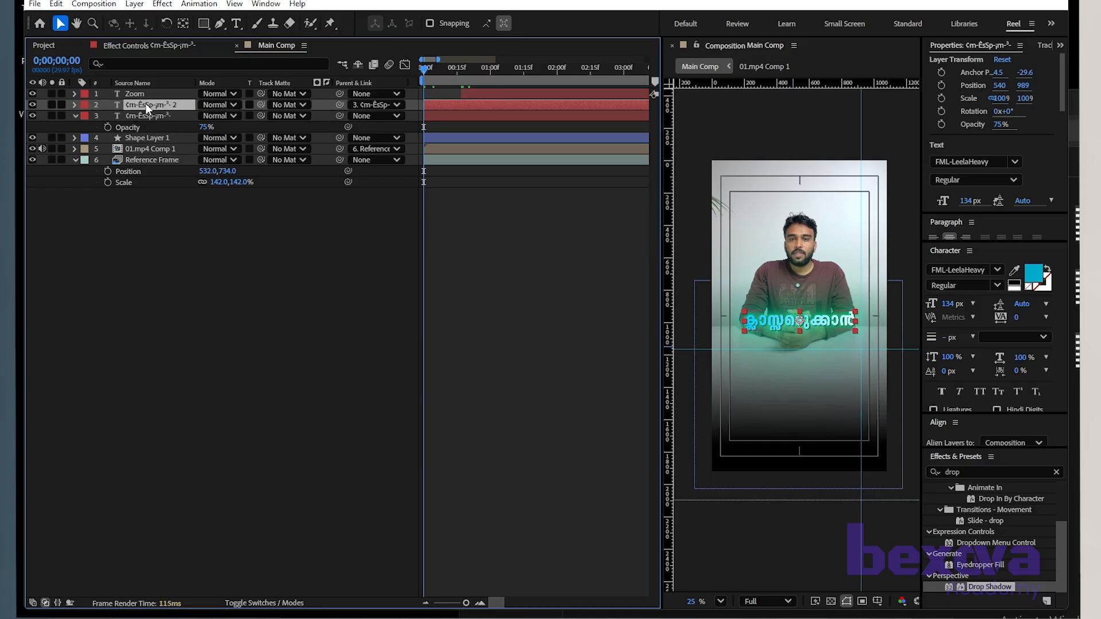
click(140, 115)
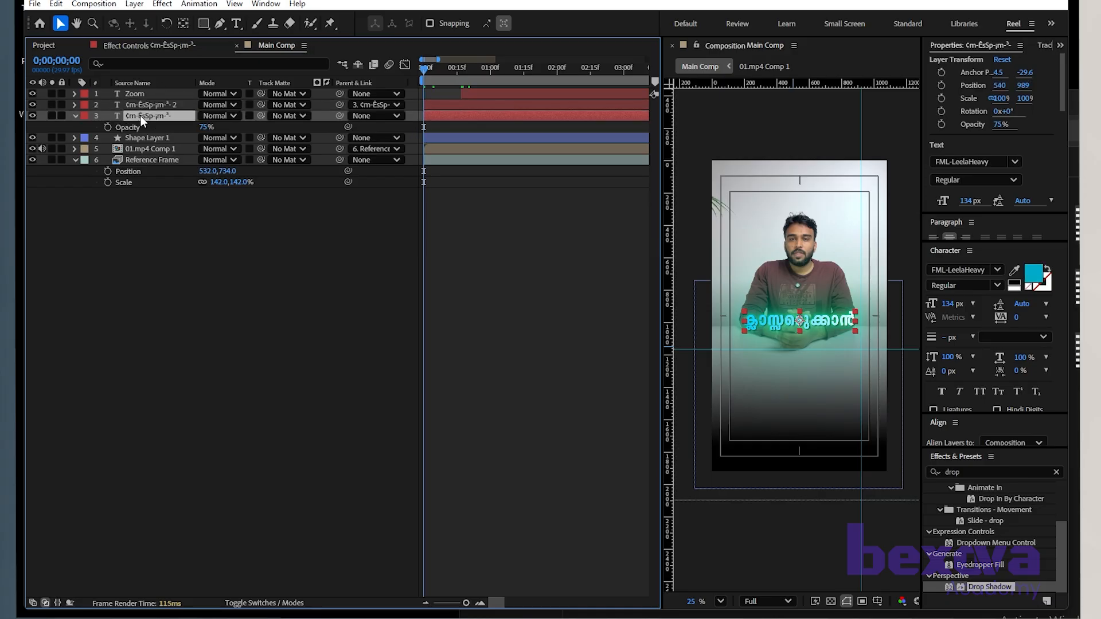
key(p)
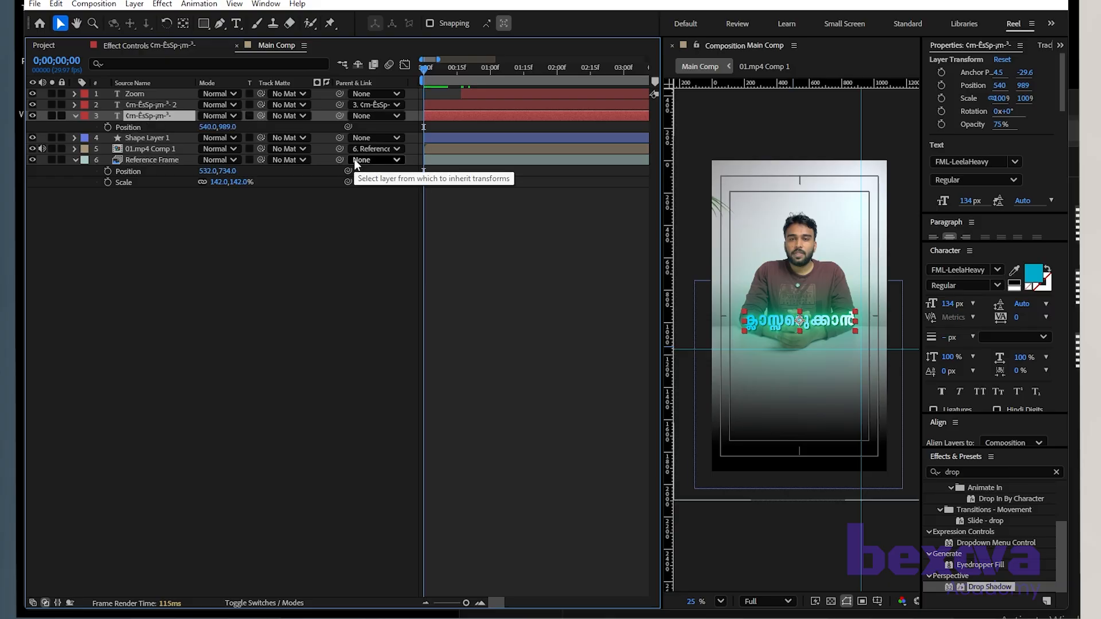
key(equal)
key(equal)
key(equal)
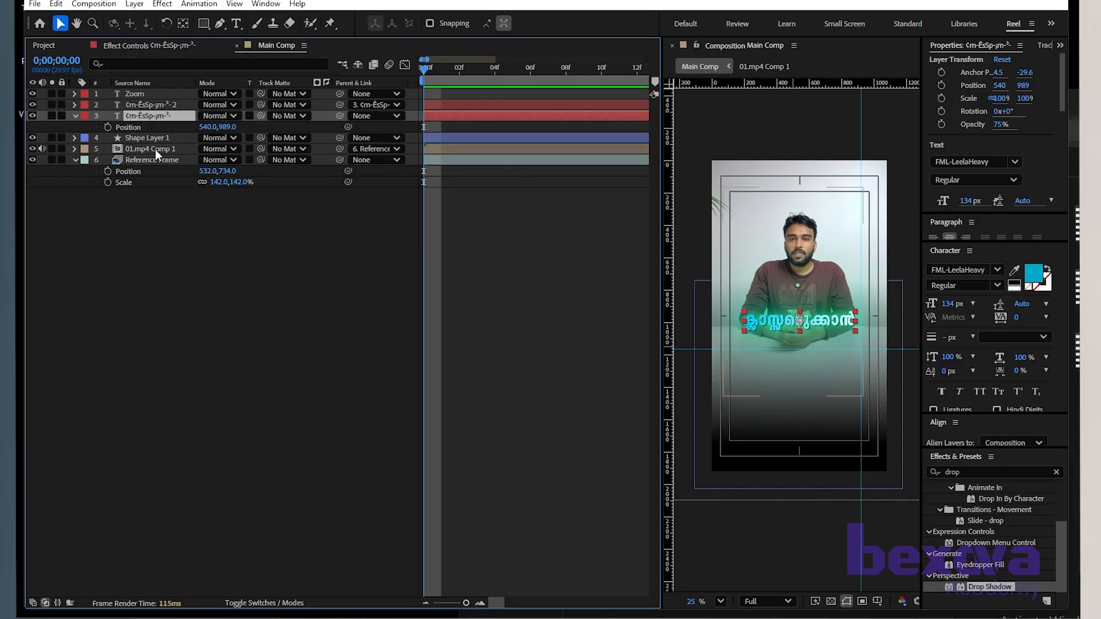
click(108, 128)
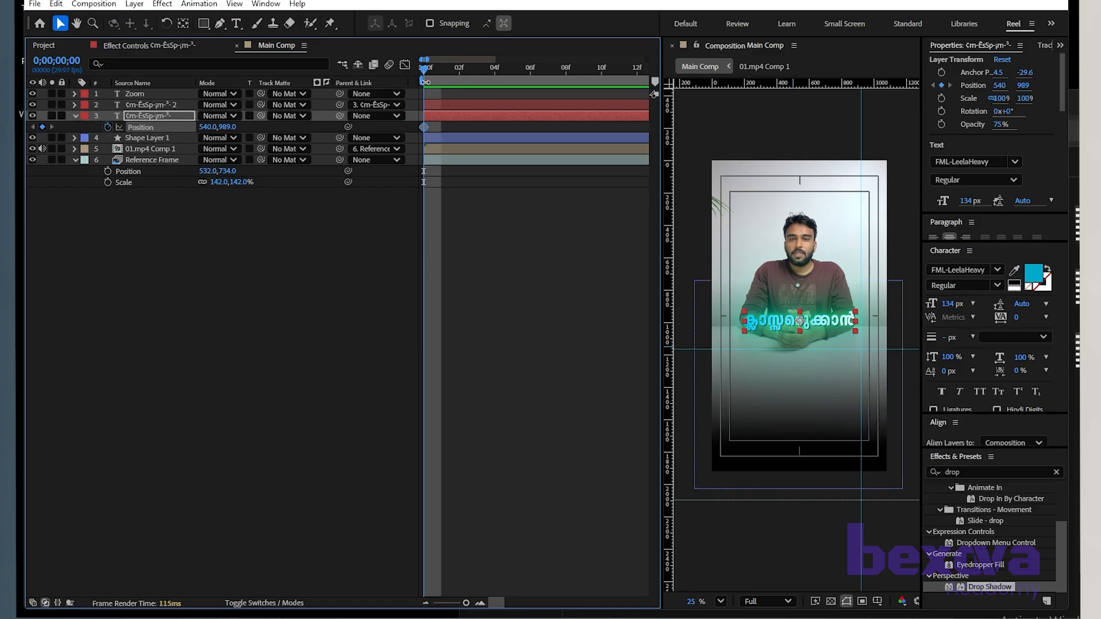
Step: Add a second Position keyframe with the same value for the lower title layer at frame 10
key(shift+Page_Down)
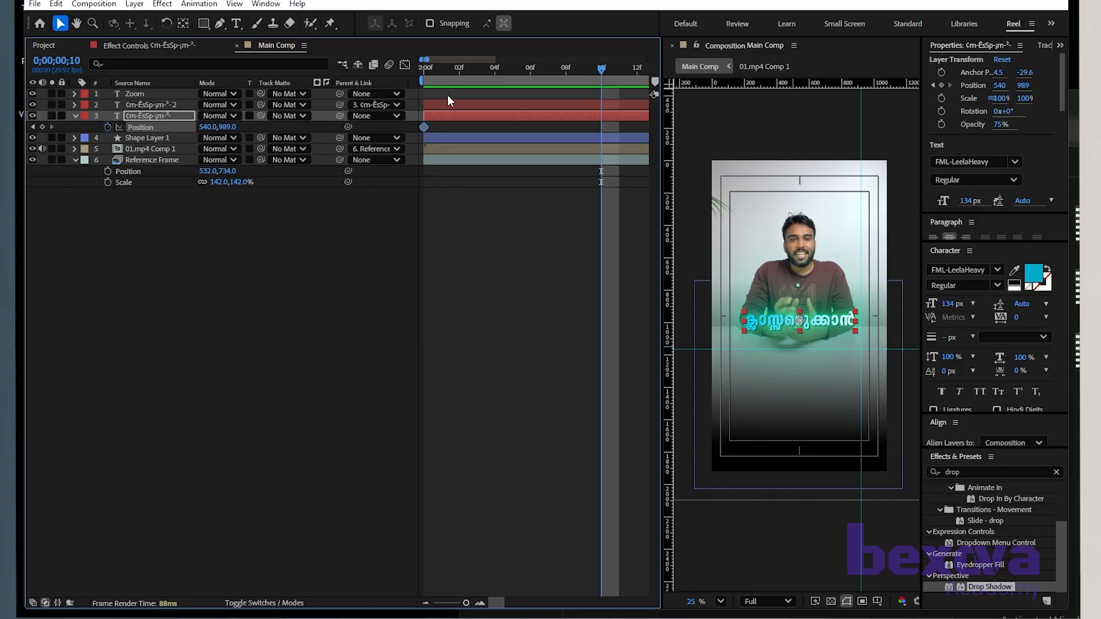
key(minus)
key(minus)
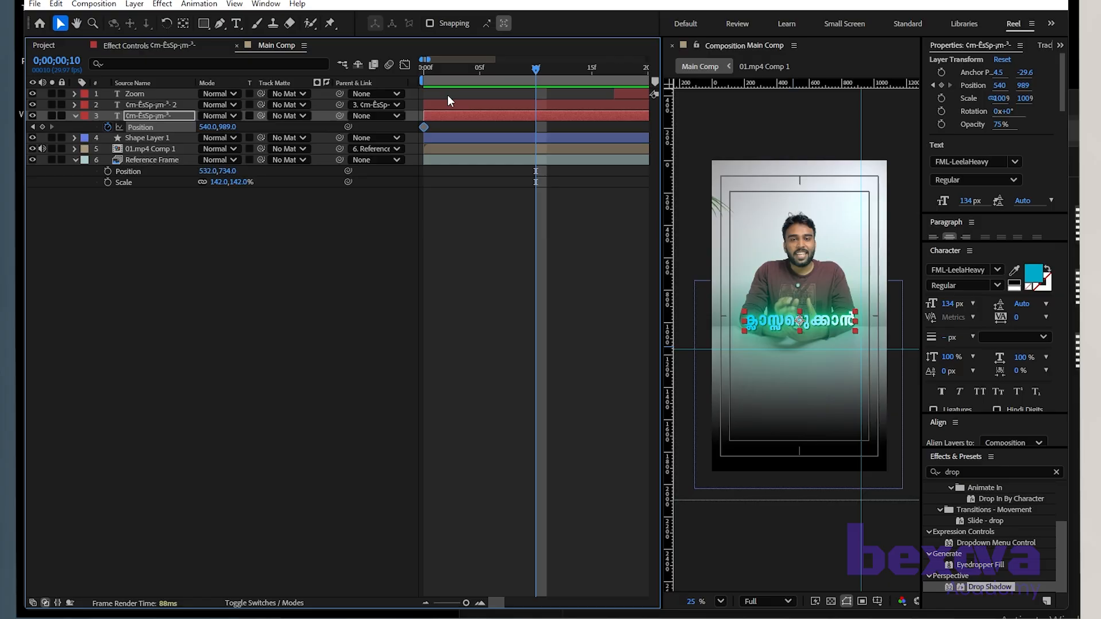
click(43, 127)
Step: At the first frame, nudge the title straight down to a starting Position of 540, 1349
key(Home)
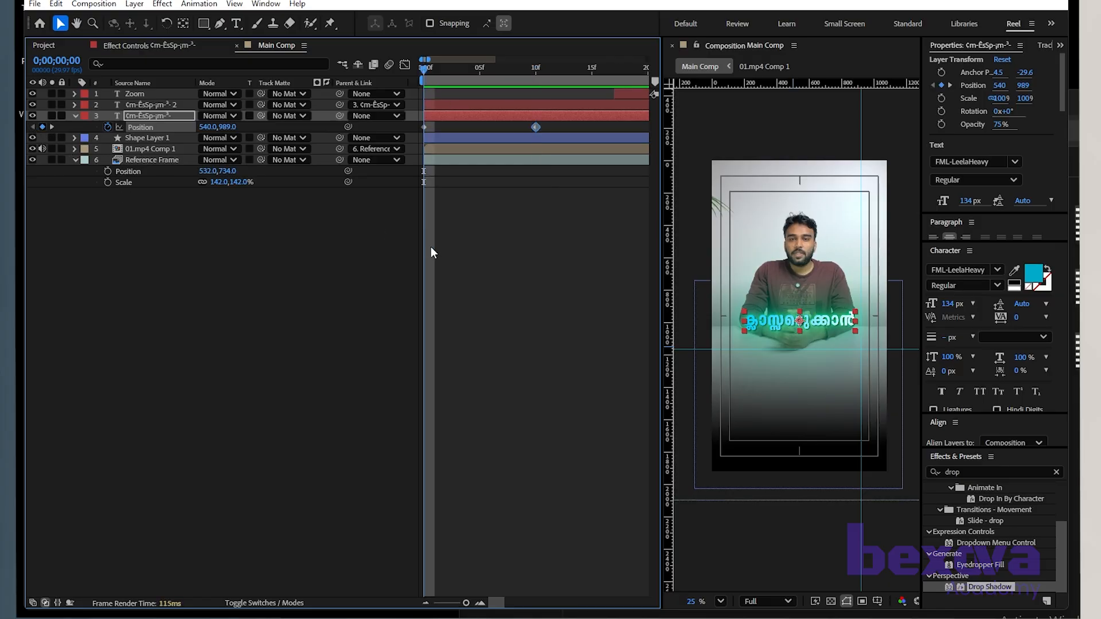
key(shift+Down)
key(shift+Down)
key(shift+Down)
key(shift+Down)
key(shift+Down)
key(shift+Down)
key(shift+Down)
key(shift+Down)
key(shift+Down)
key(shift+Down)
key(shift+Down)
key(shift+Down)
key(shift+Down)
key(shift+Down)
key(shift+Down)
key(shift+Down)
key(shift+Down)
key(shift+Down)
key(shift+Down)
key(shift+Down)
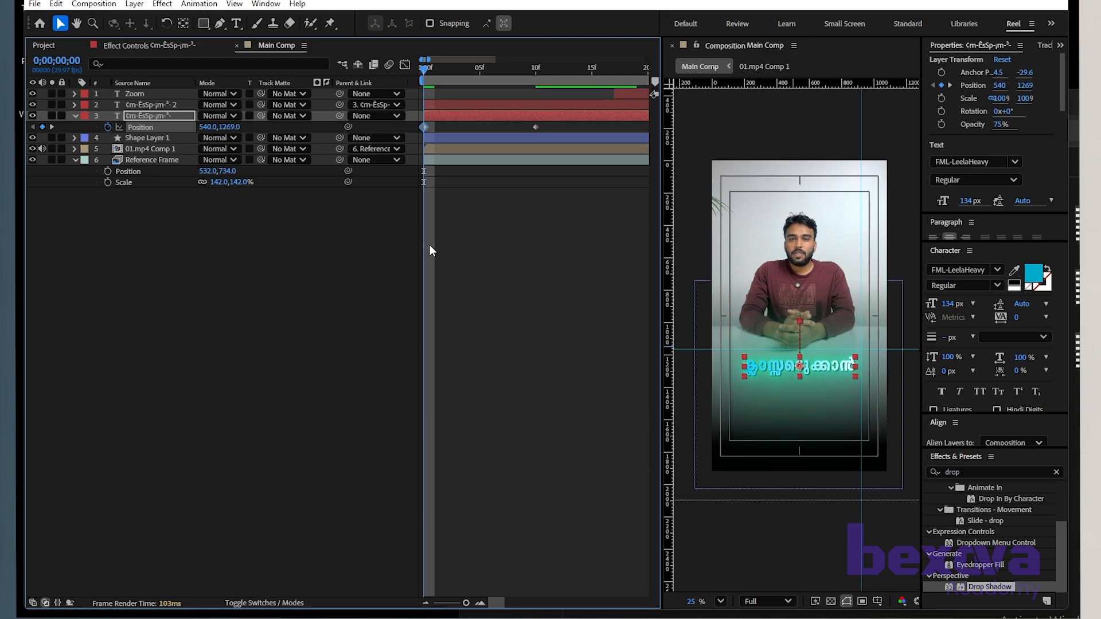
Step: Apply Easy Ease to both Position keyframes and preview the title's upward slide
drag(552, 128, 400, 138)
key(F9)
key(space)
key(space)
scroll(431, 160, down, 4)
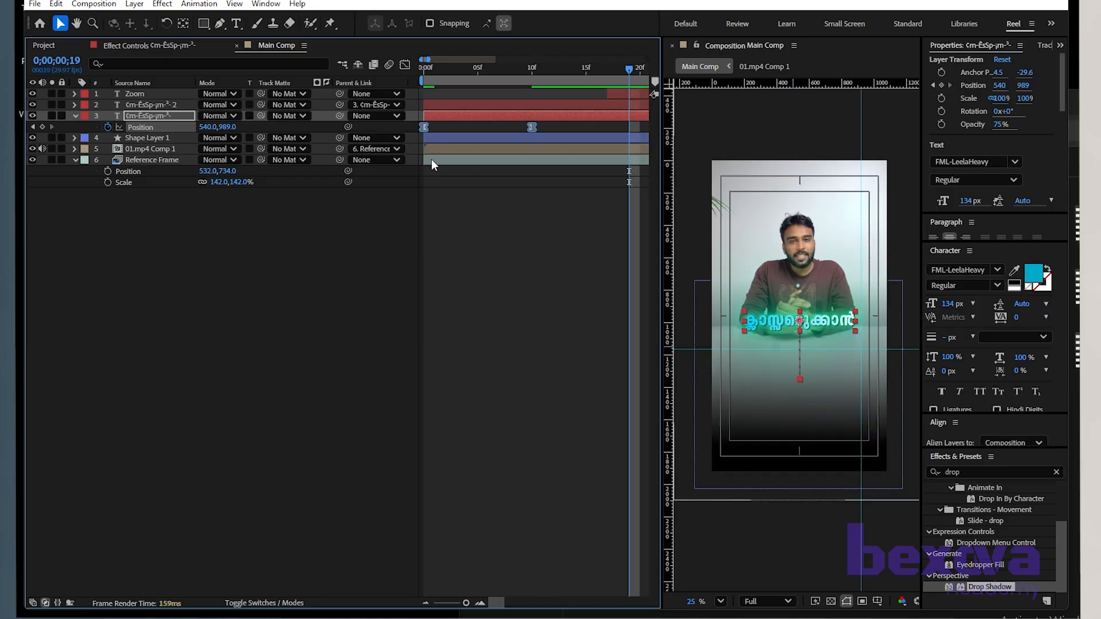
scroll(535, 86, down, 1)
key(Home)
key(space)
key(space)
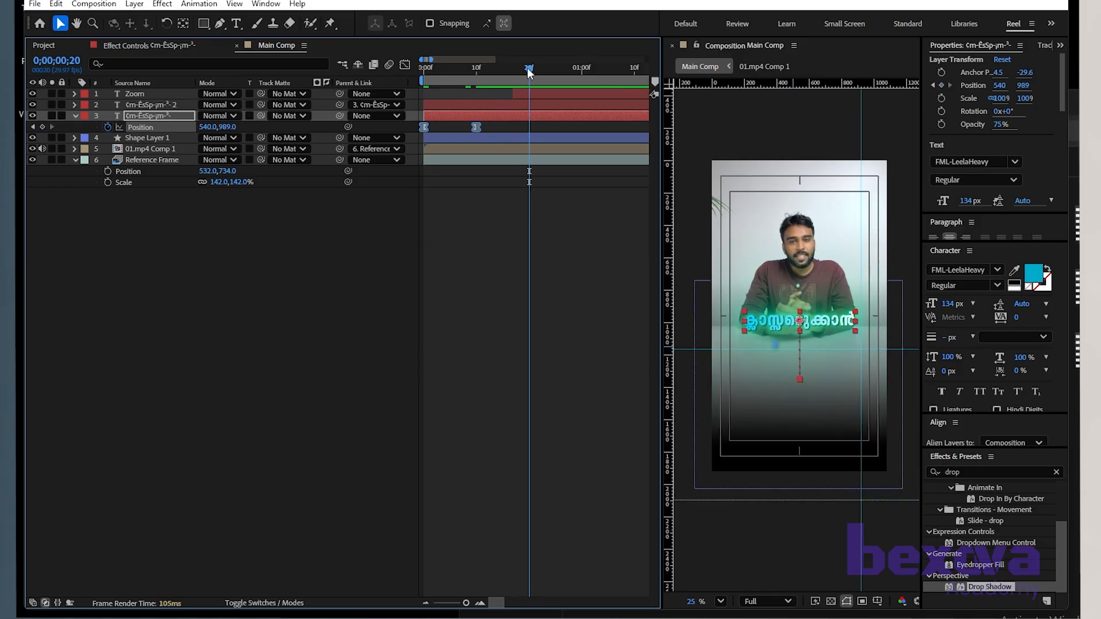
Step: Move the title's ending Position keyframe later to about frame 16 and preview the slower slide
drag(477, 127, 506, 127)
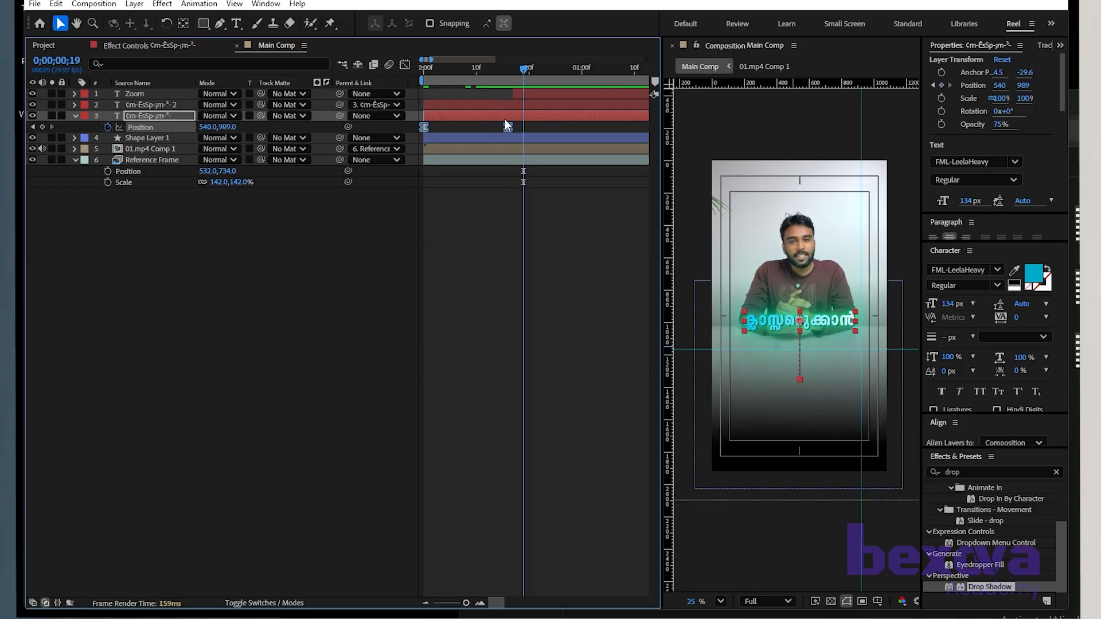
key(Home)
key(space)
key(space)
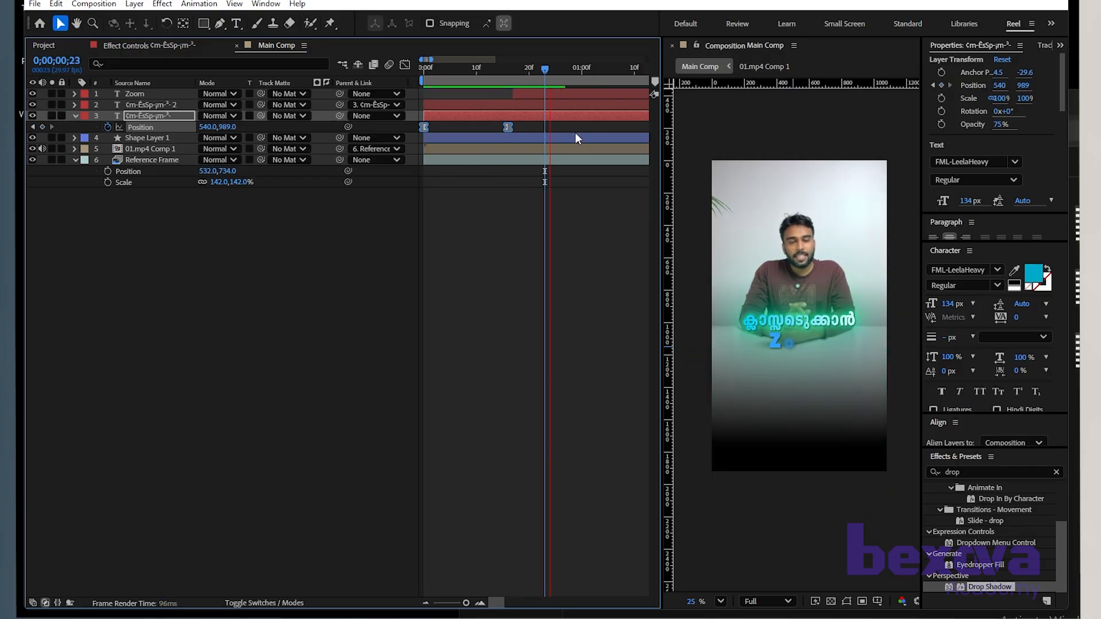
key(space)
Step: Reshape the Position speed graph so the title starts fast and slows gradually into its final position, and preview it
drag(565, 66, 407, 74)
click(284, 279)
click(494, 116)
drag(527, 127, 406, 132)
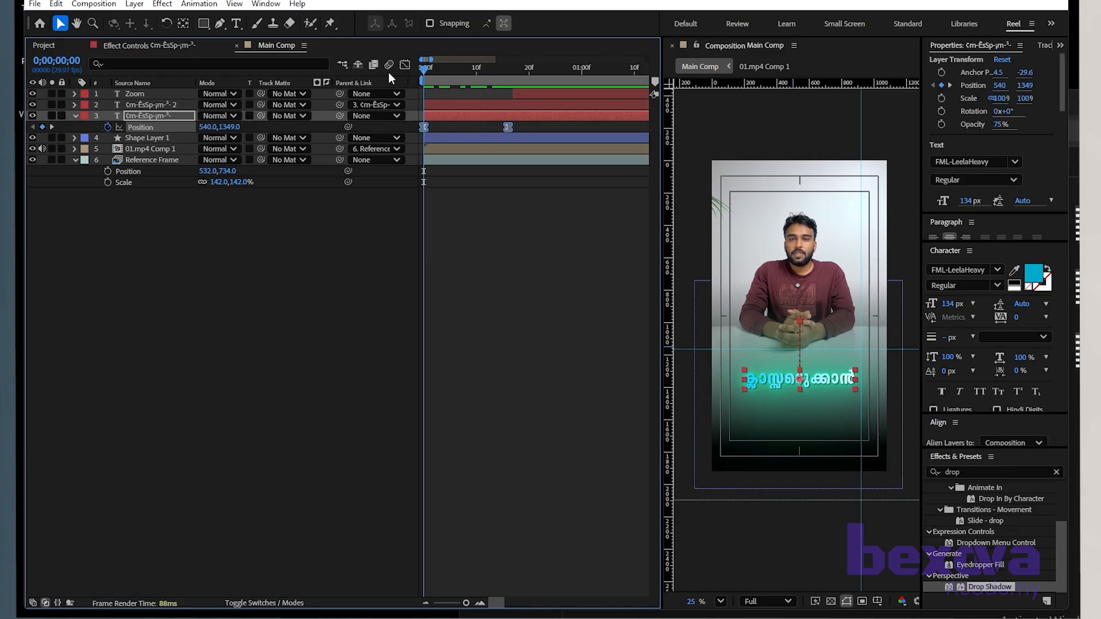
click(405, 65)
drag(394, 577, 395, 577)
drag(438, 544, 477, 543)
key(ctrl+z)
drag(560, 520, 463, 548)
key(space)
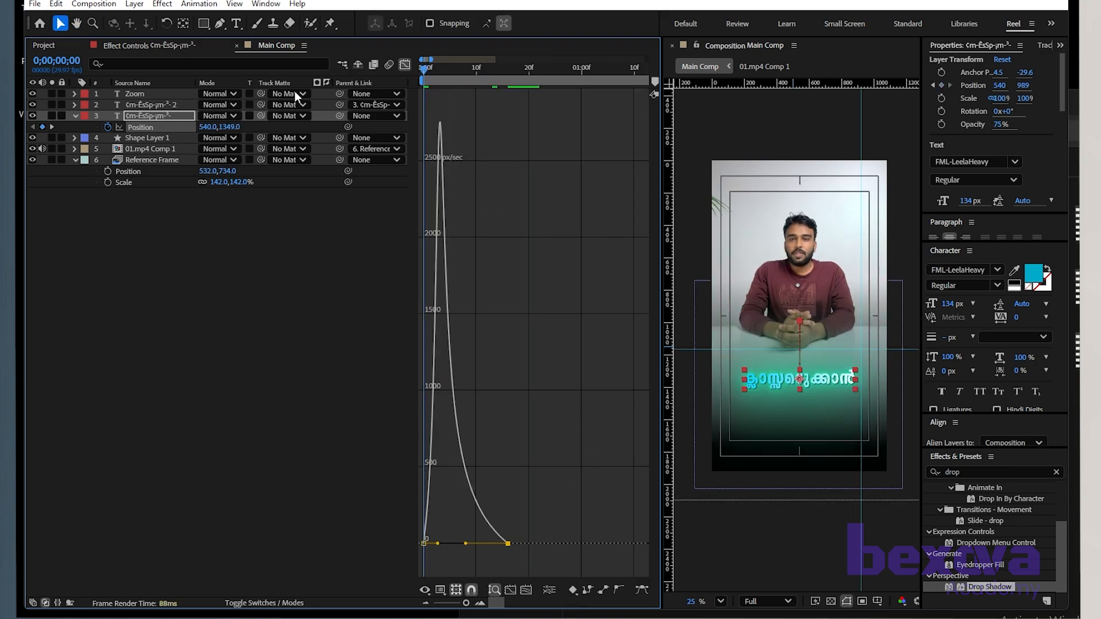
click(405, 64)
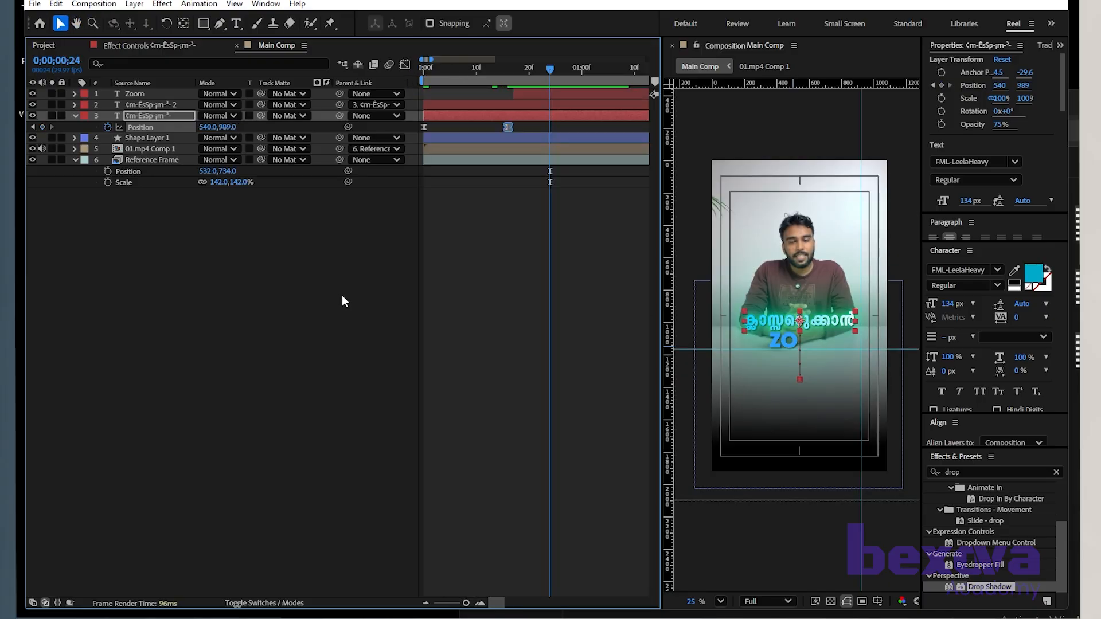
click(343, 298)
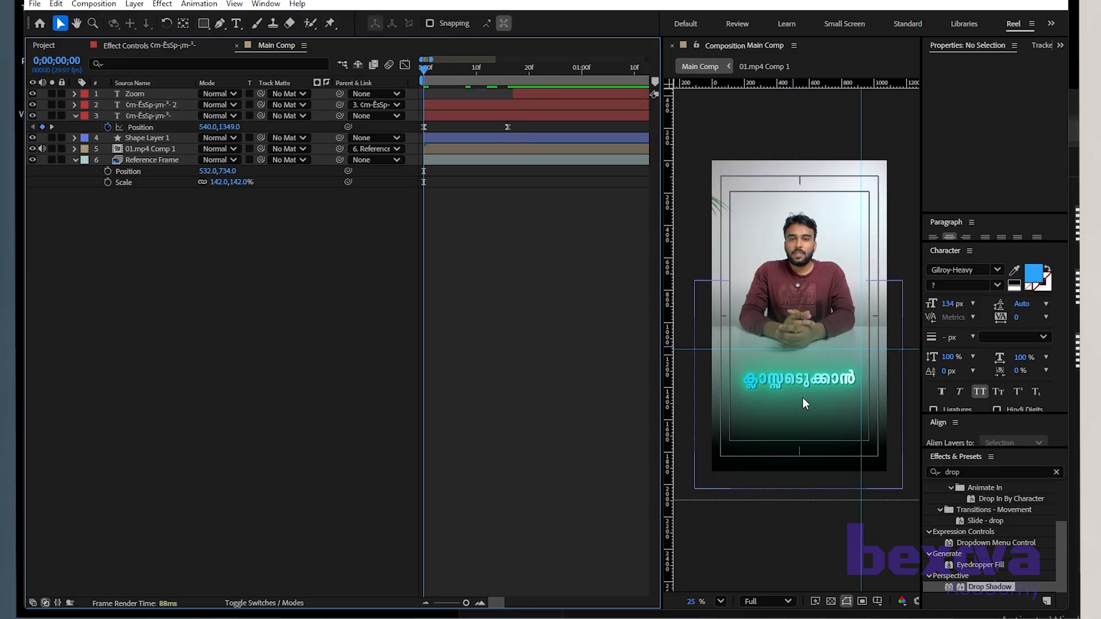
Step: Keyframe Opacity on both Malayalam title layers at the first frame and at frame 10, keeping their current values
click(785, 397)
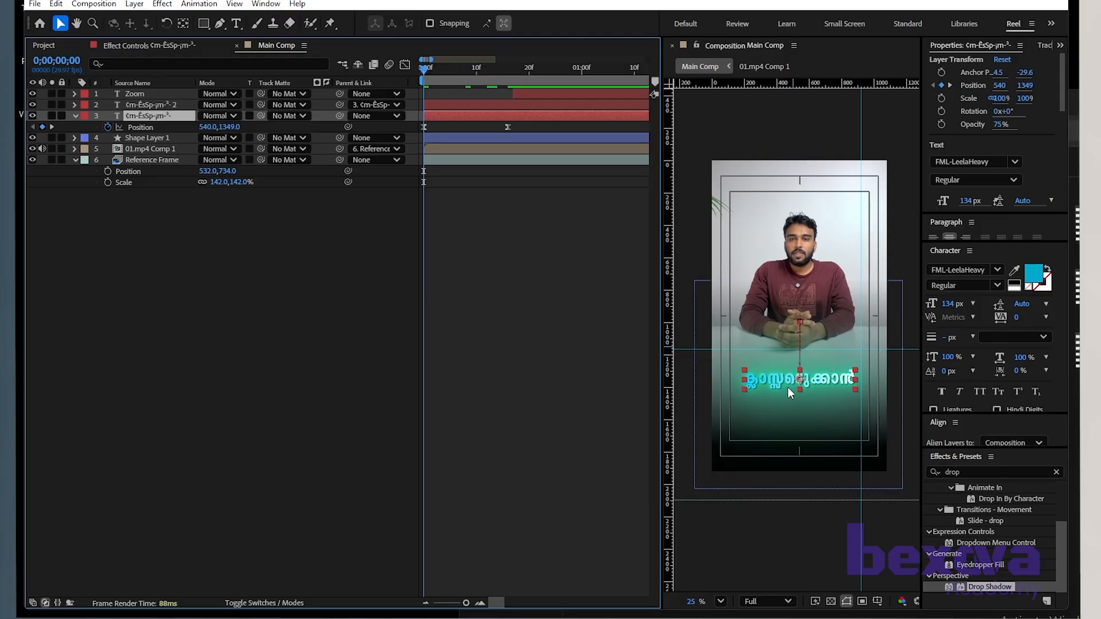
ctrl+click(459, 106)
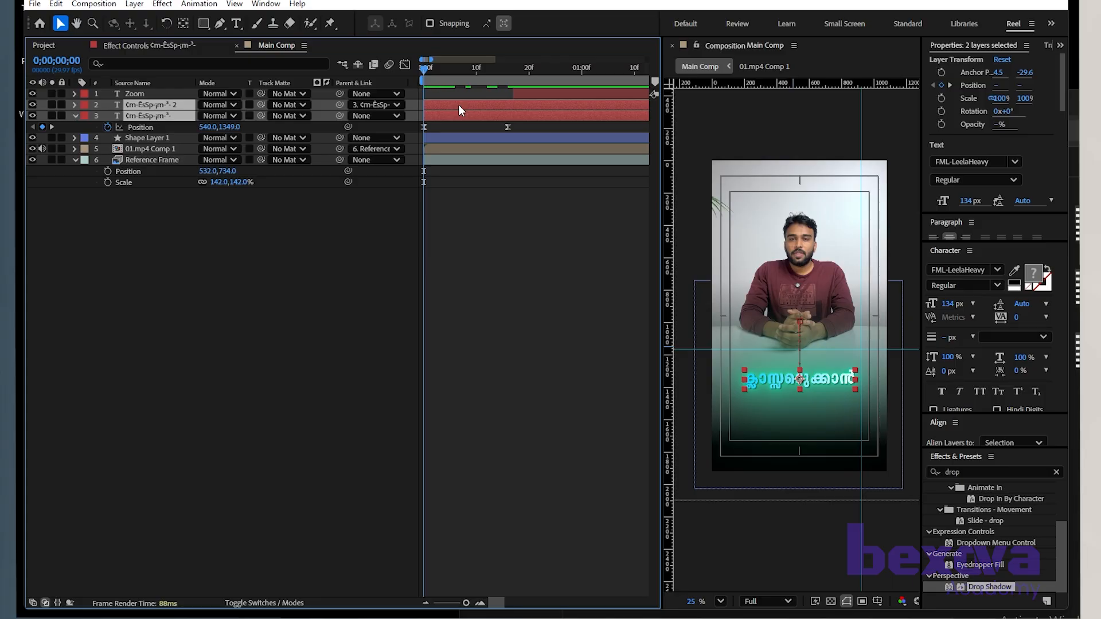
key(t)
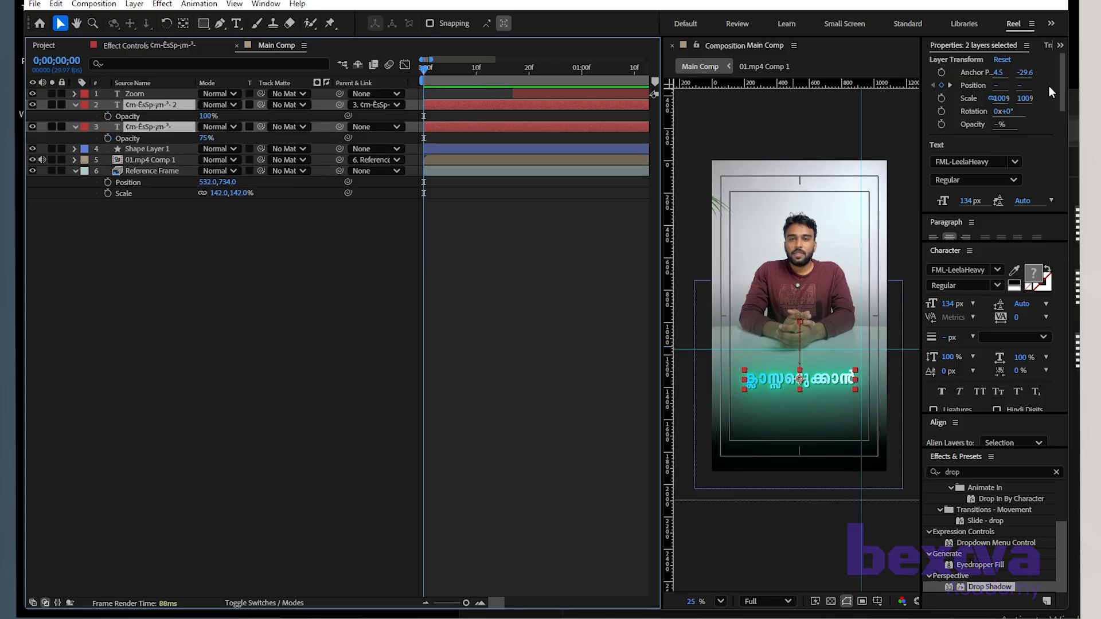
click(223, 314)
click(170, 130)
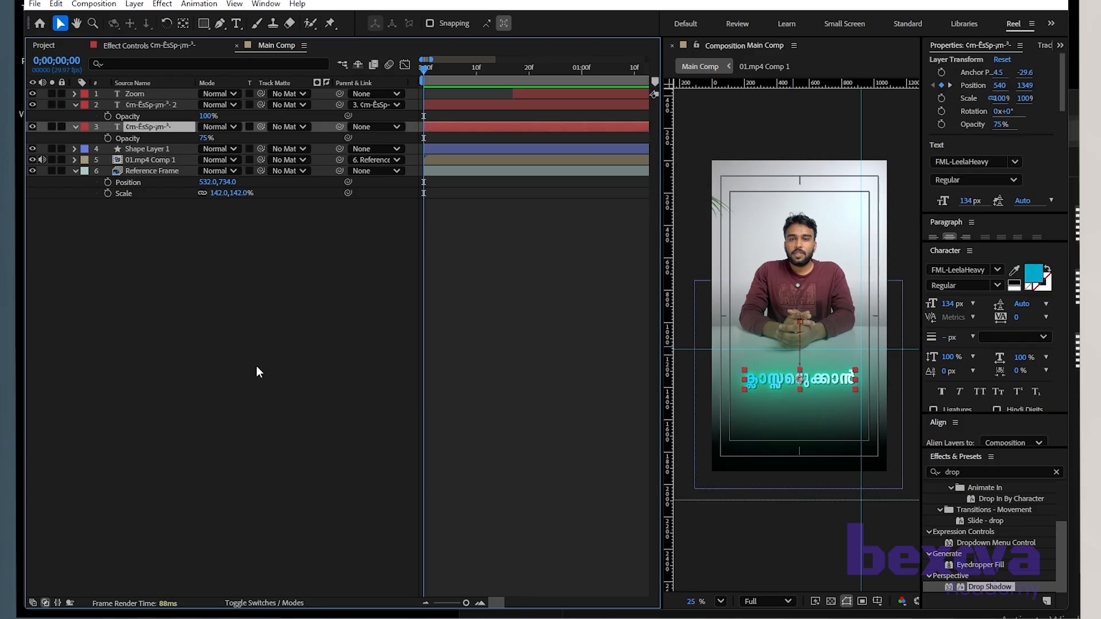
shift+click(446, 108)
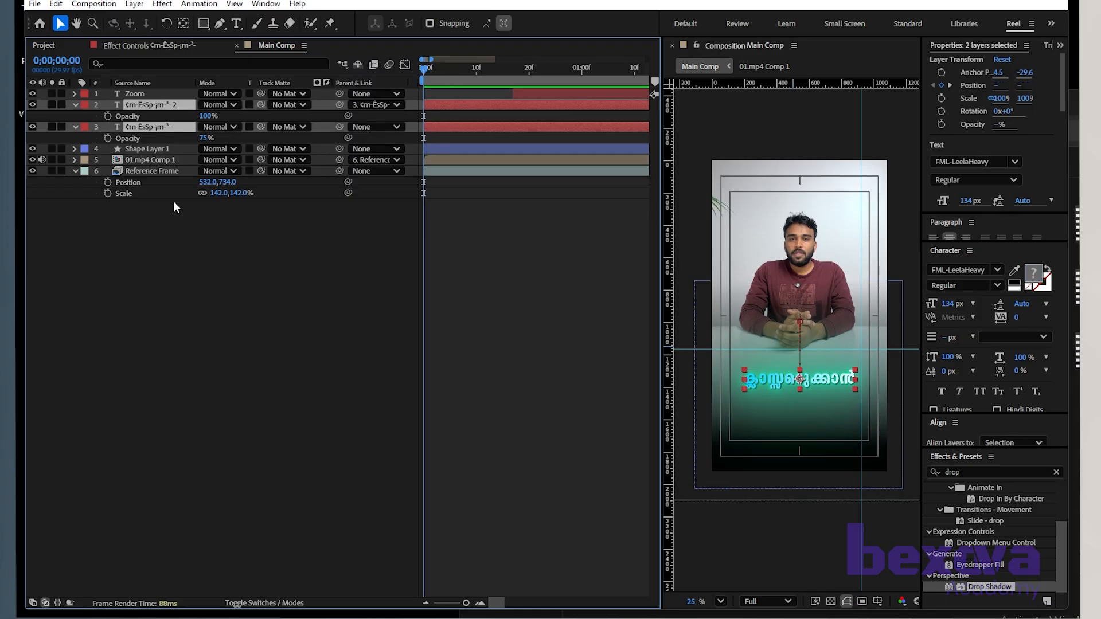
click(107, 116)
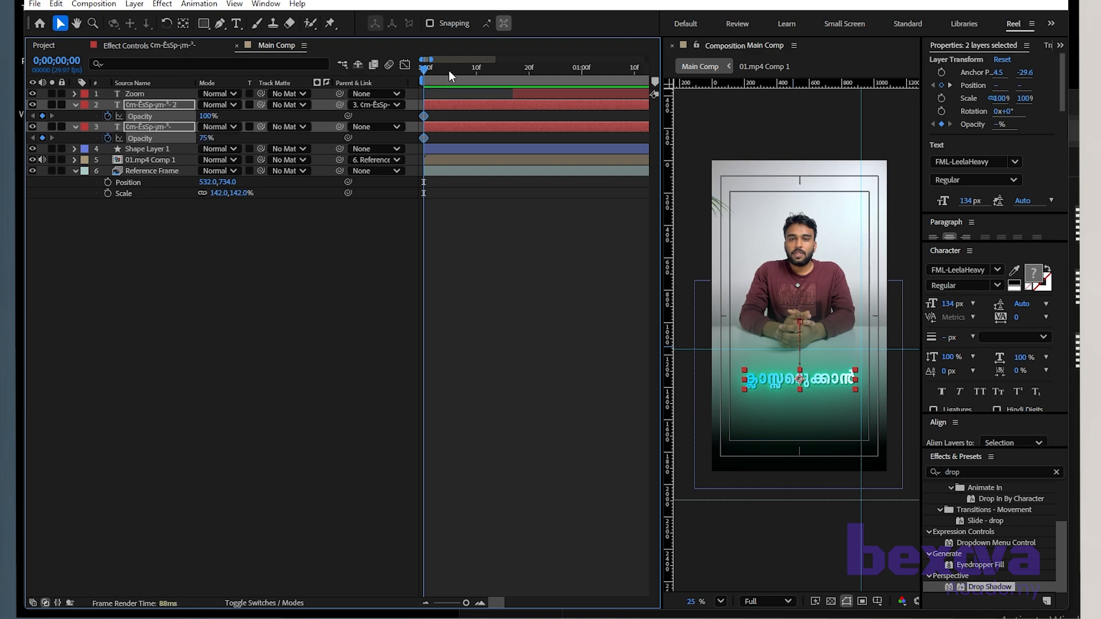
click(477, 72)
click(43, 117)
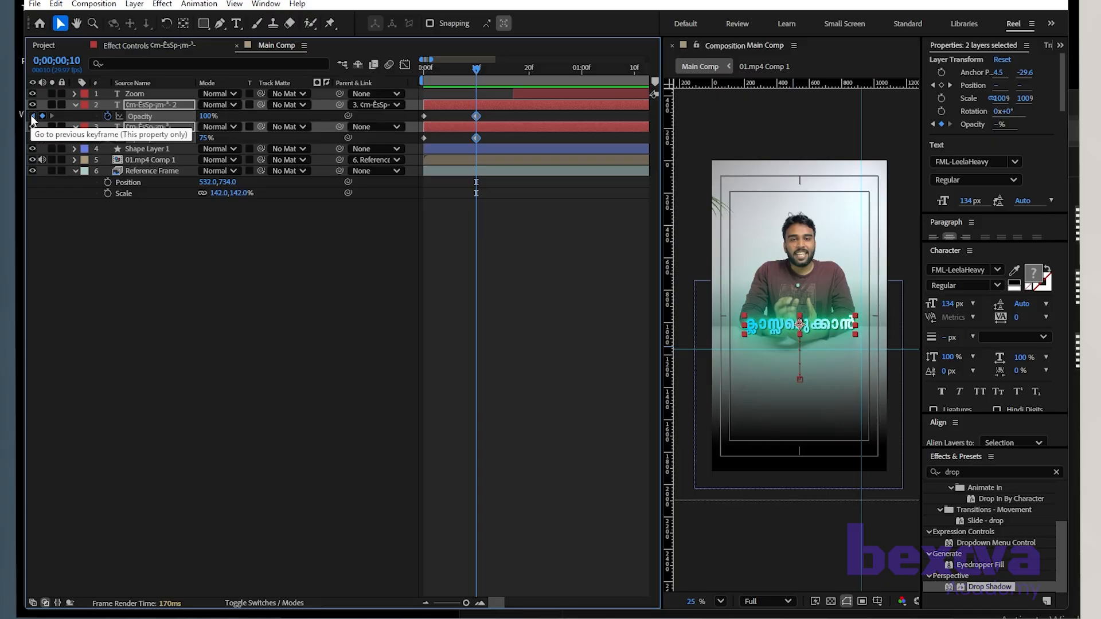
Step: Set the first-frame Opacity keyframes of both title layers to 0%
click(33, 116)
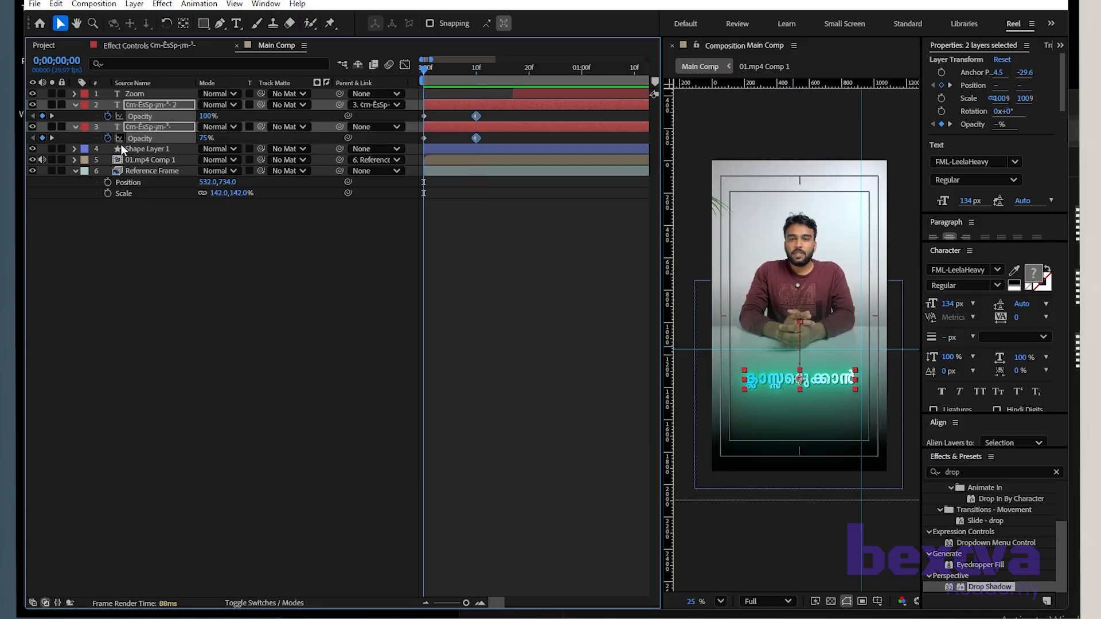
click(206, 117)
text(0)
click(279, 340)
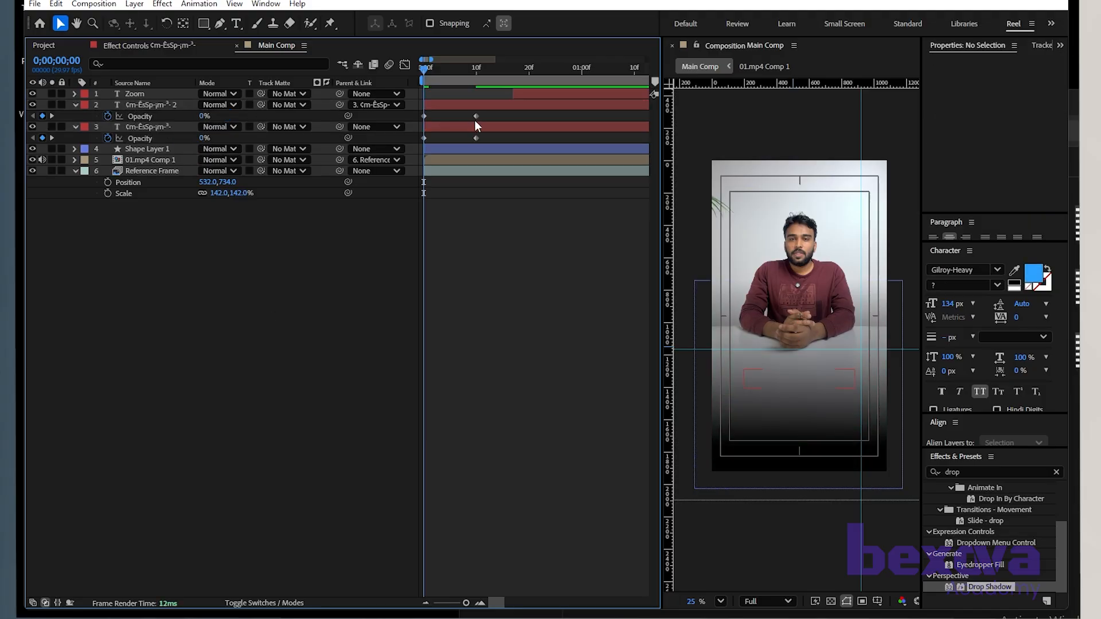
Step: Apply Easy Ease to all the title Opacity keyframes, reshape their speed graph to peak early, and preview the fade-in
drag(515, 116, 402, 154)
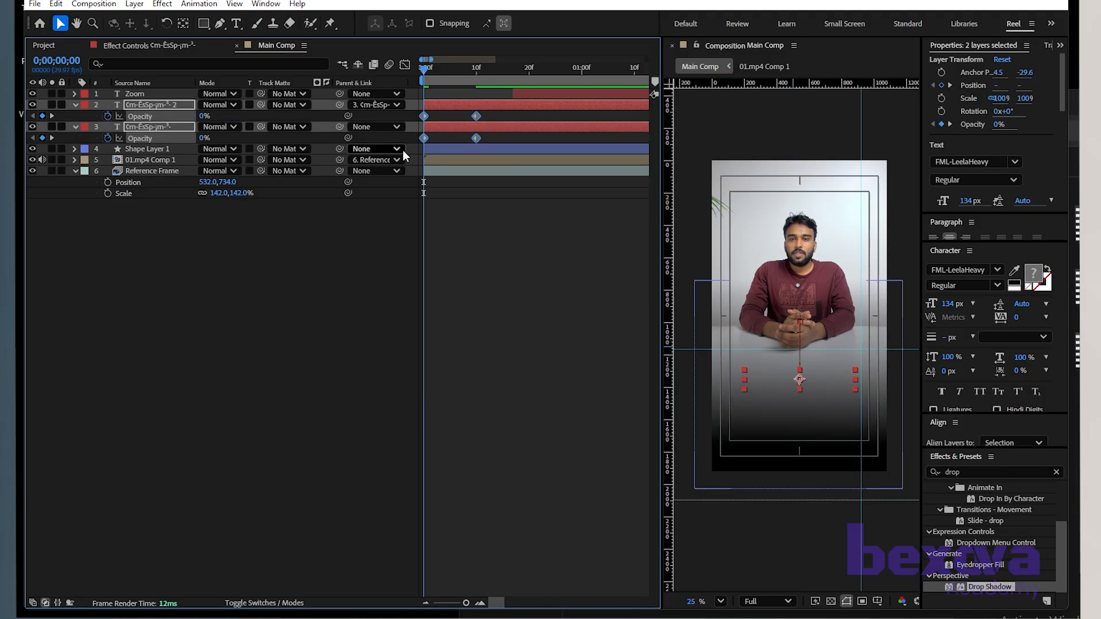
key(F9)
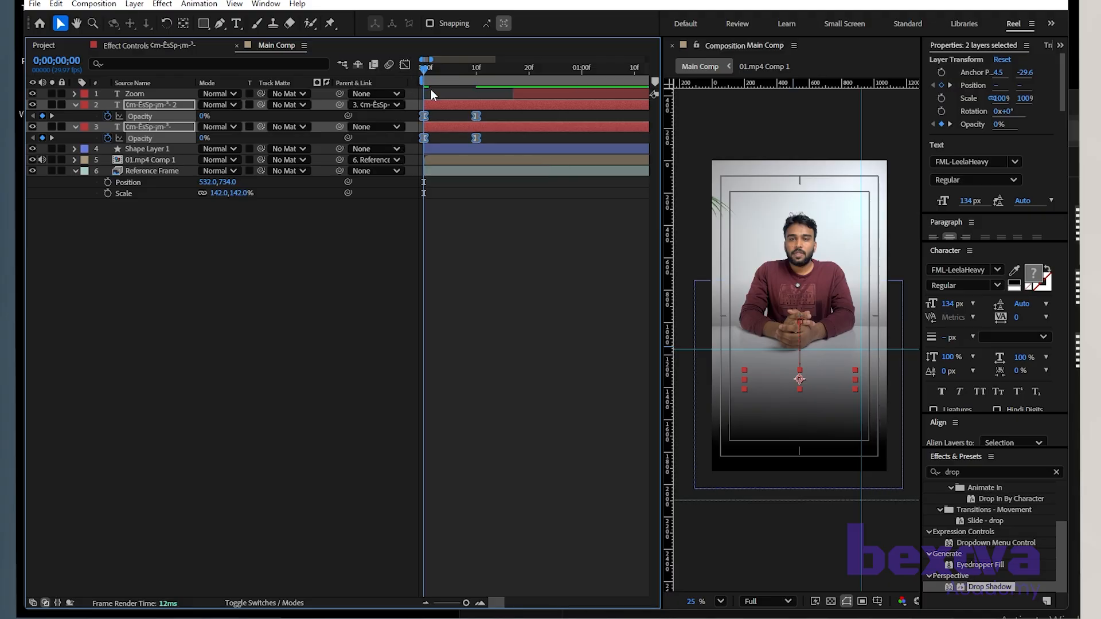
click(404, 63)
drag(576, 492, 466, 573)
key(equal)
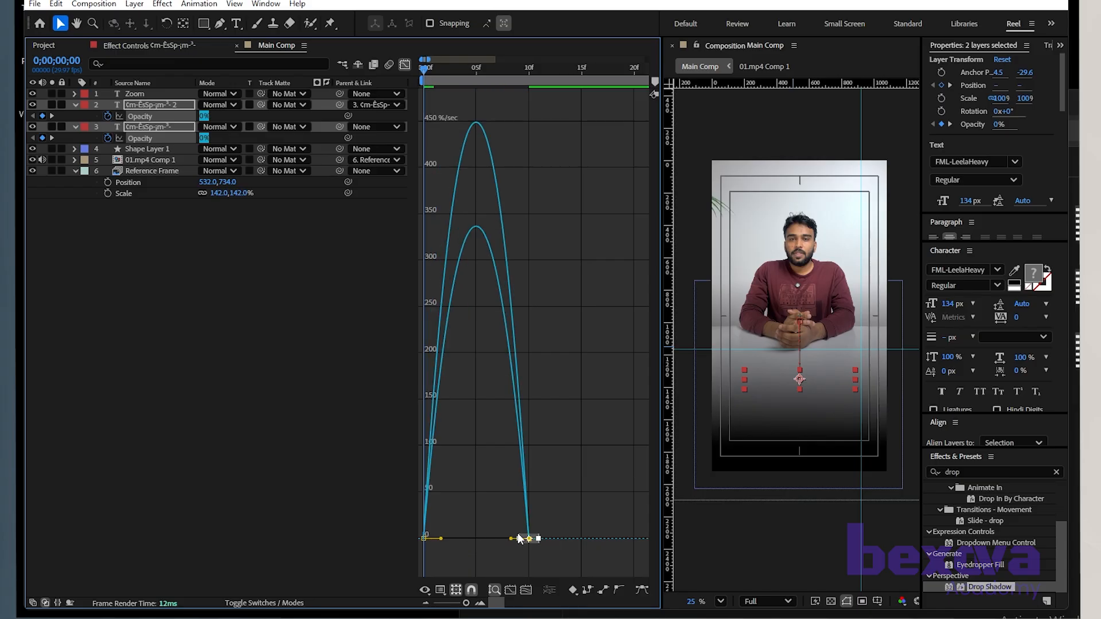
drag(514, 539, 463, 536)
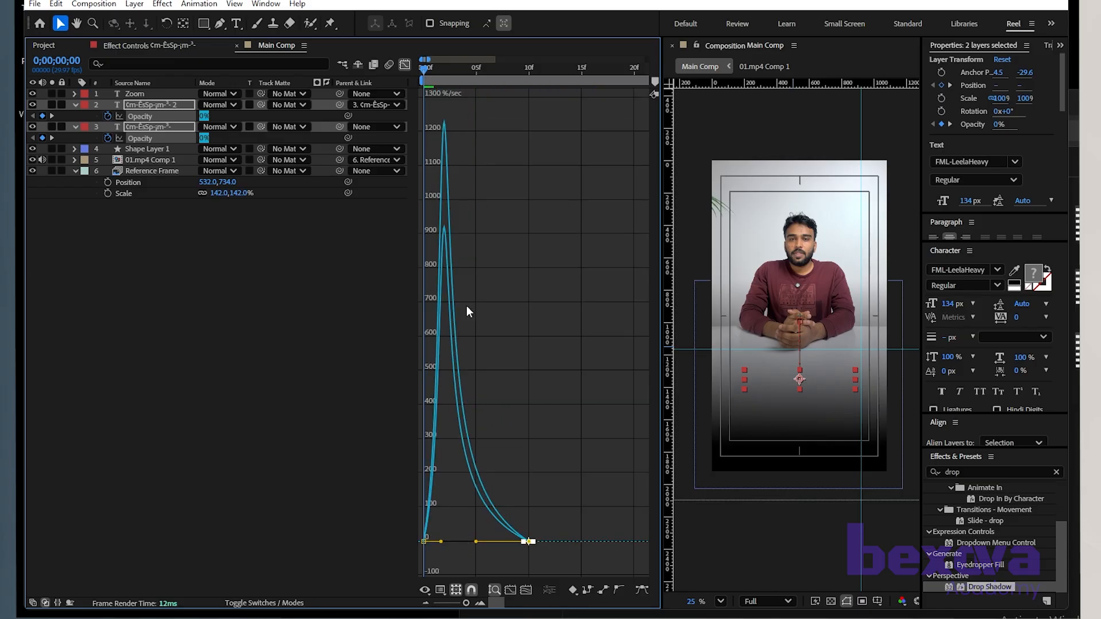
click(405, 65)
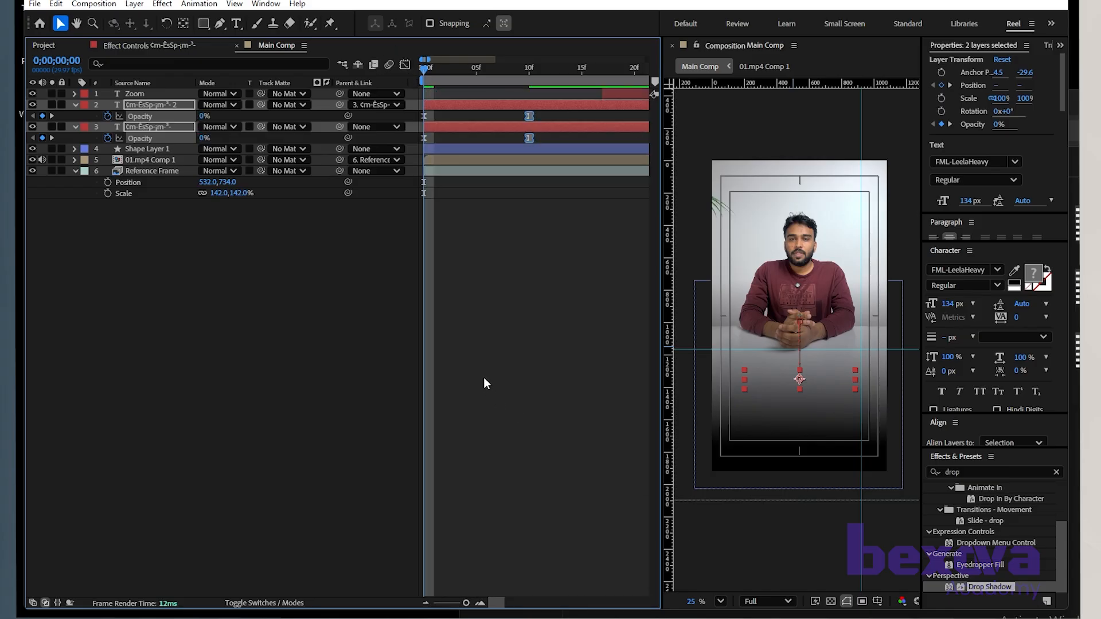
key(space)
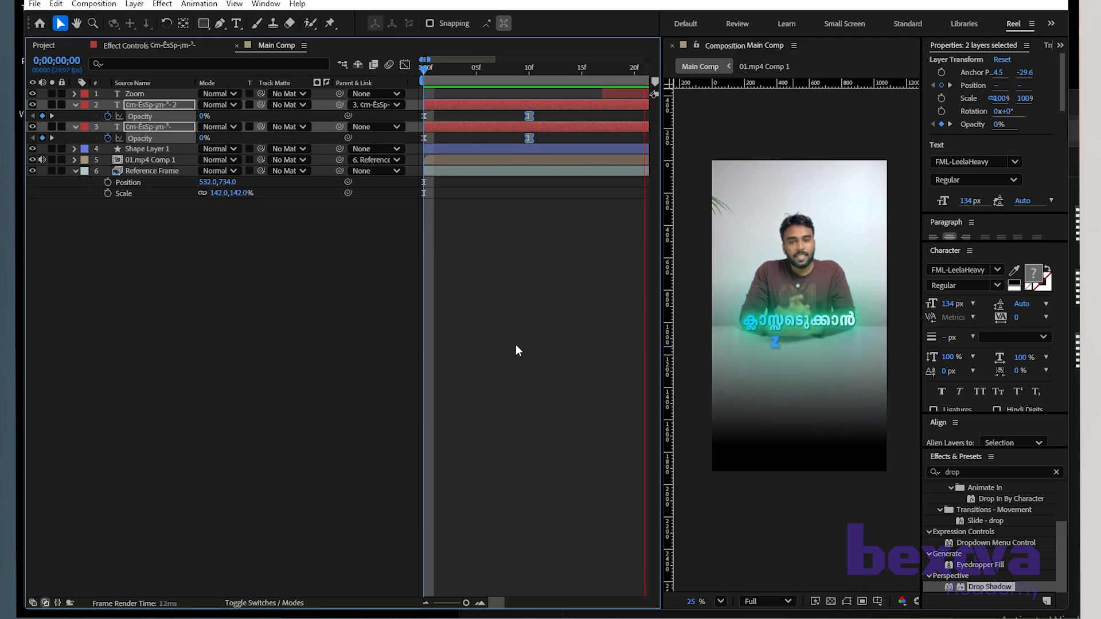
key(space)
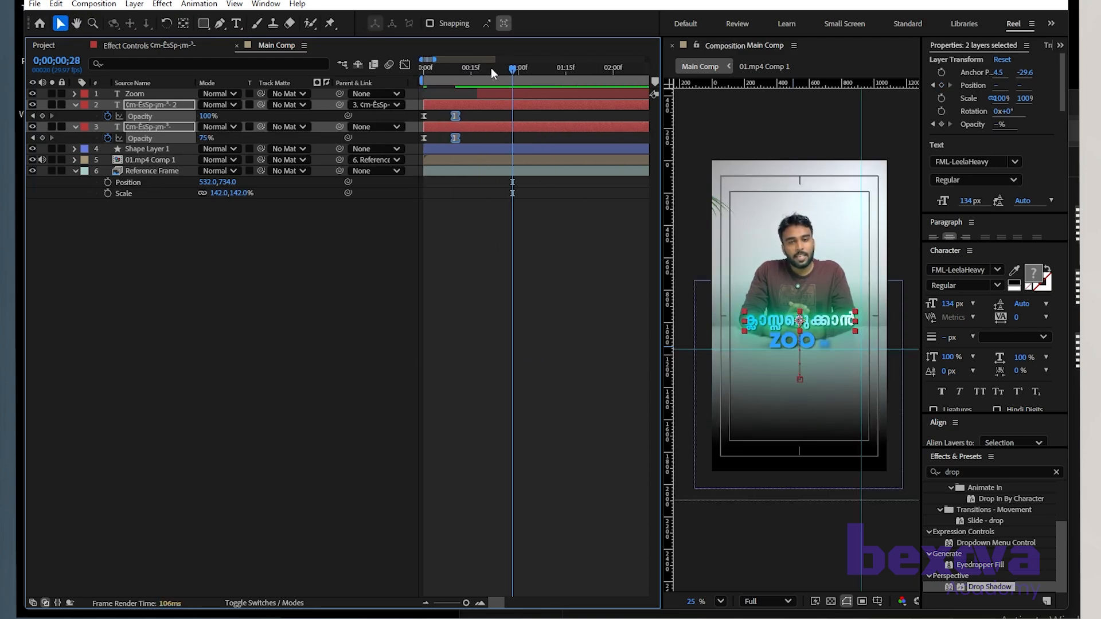
Step: Preview the text animation, shift the Zoom layer to start at about frame 14, and start both Malayalam title layers at frame 3
key(space)
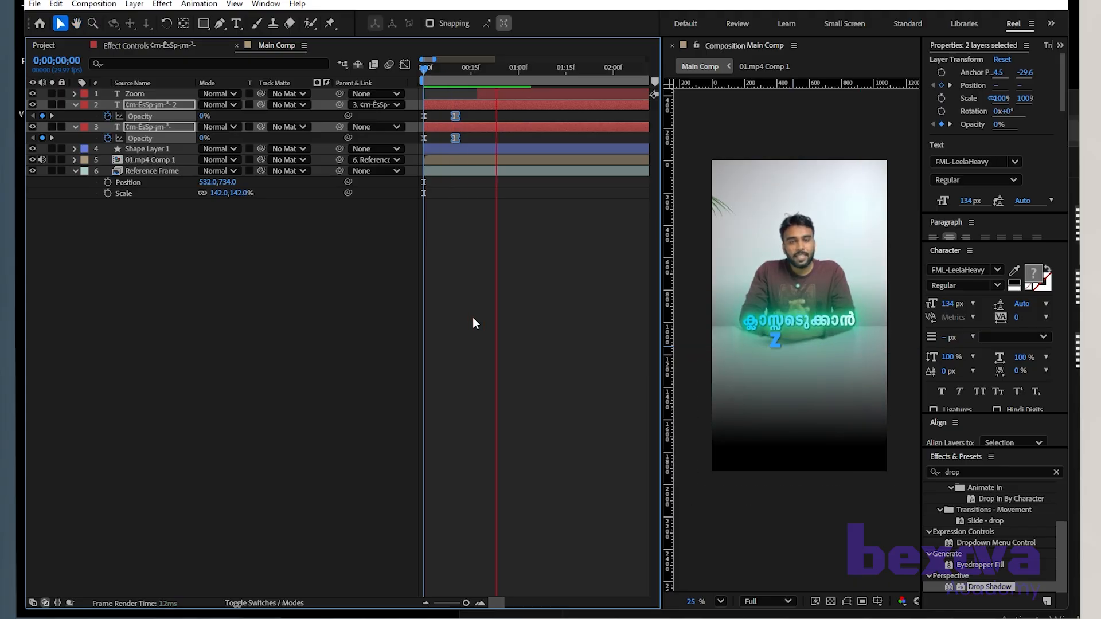
key(space)
drag(487, 94, 477, 126)
ctrl+click(472, 105)
ctrl+click(478, 125)
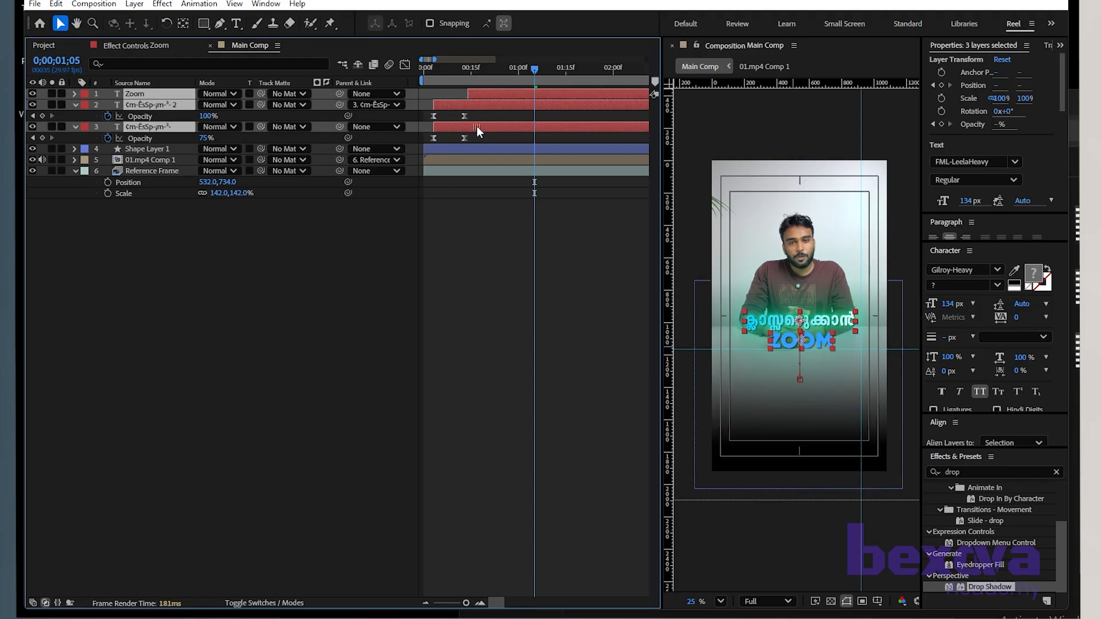
Step: Reveal the Zoom layer's keyframes, move its ending range selector Start keyframe to about frame 22, and preview the reveal
click(482, 93)
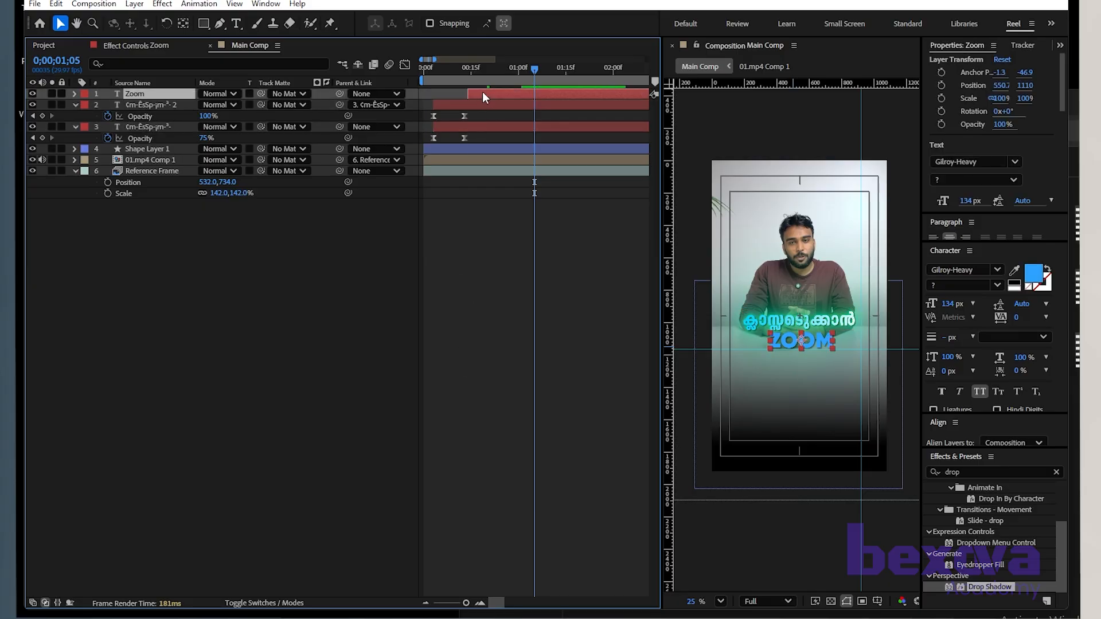
key(u)
click(493, 308)
click(512, 116)
drag(512, 116, 494, 115)
drag(496, 71, 411, 75)
key(space)
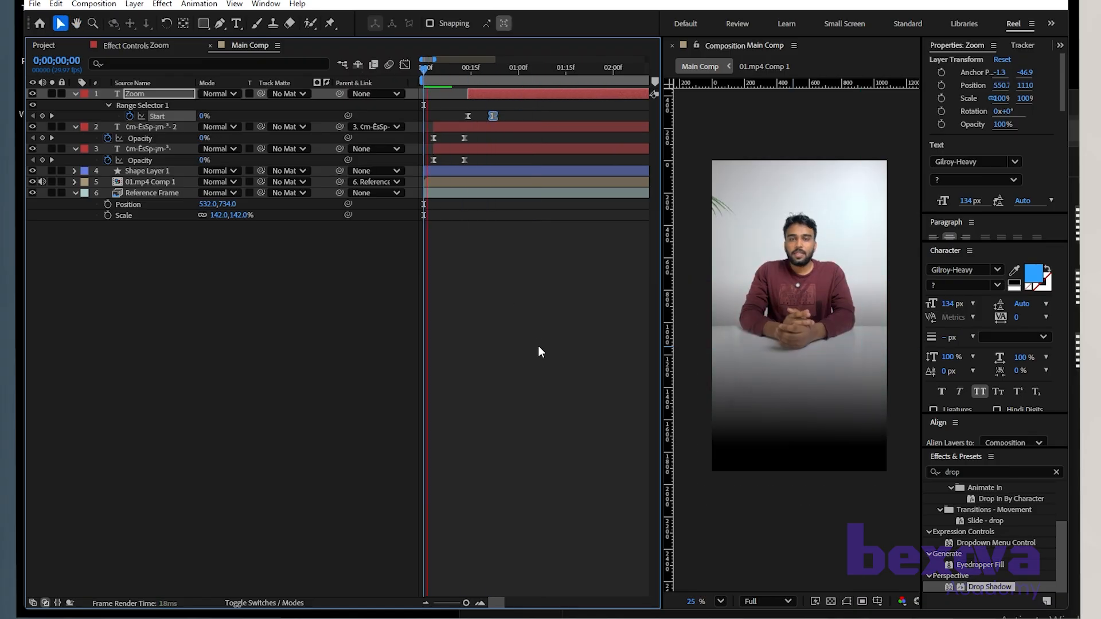
key(space)
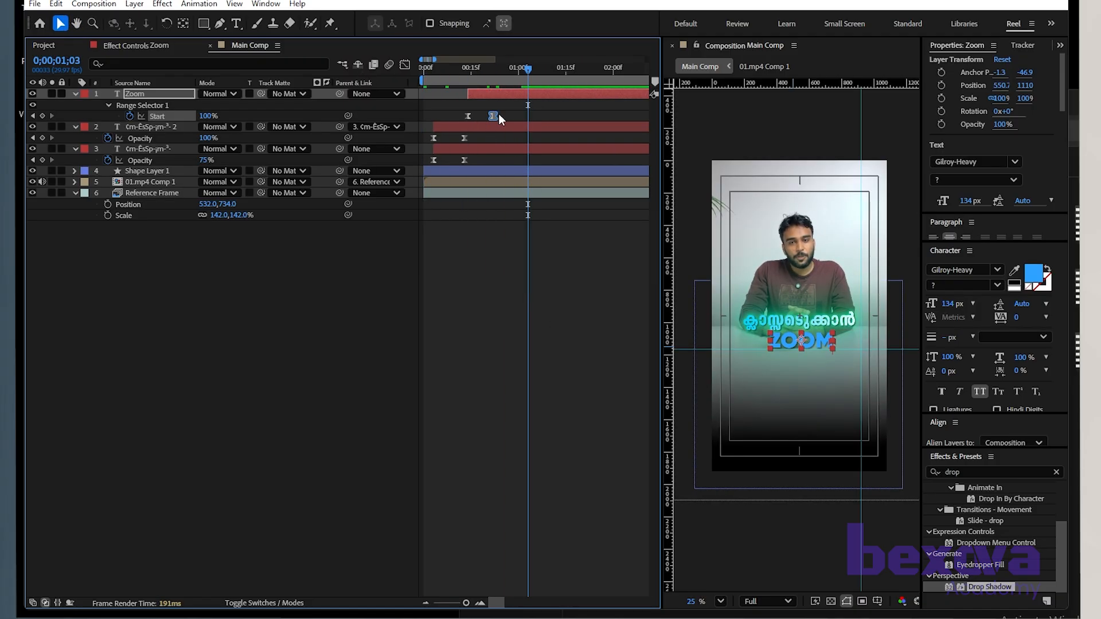
Step: Move the Zoom layer's ending Start keyframe to about frame 29, adjust its speed graph, and preview the slower letter reveal
drag(494, 115, 457, 110)
click(538, 119)
click(403, 64)
drag(551, 548, 513, 549)
click(404, 64)
drag(467, 64, 439, 67)
key(space)
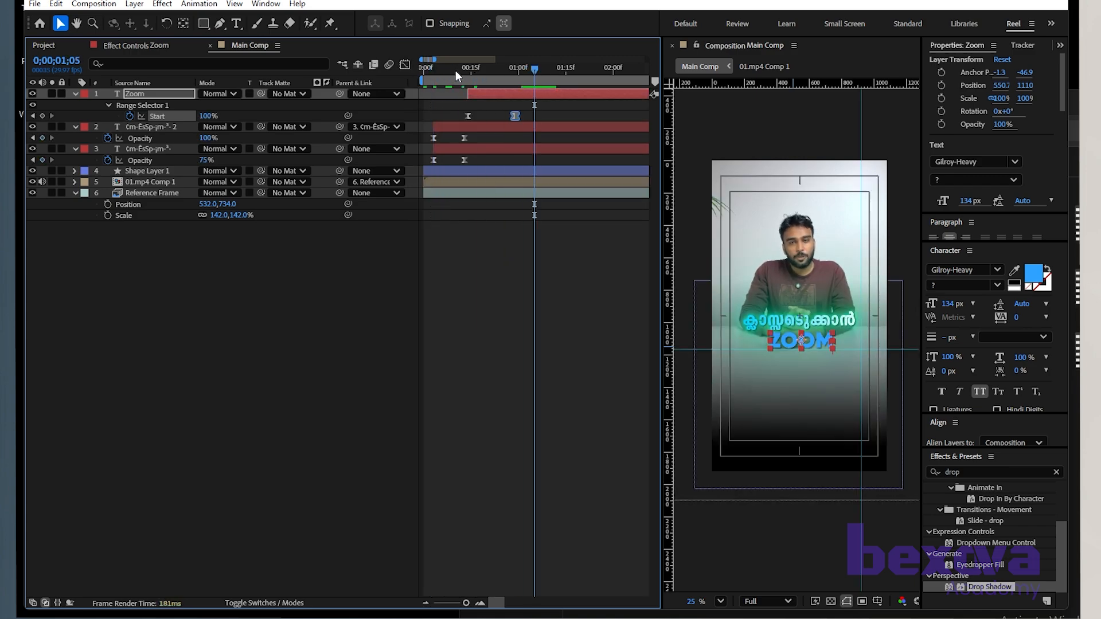
drag(511, 73, 455, 76)
Step: Lengthen the Zoom reveal and shift its layer so the Start keyframes fall at about frames 8 and 31, and preview it
drag(515, 116, 517, 90)
click(536, 91)
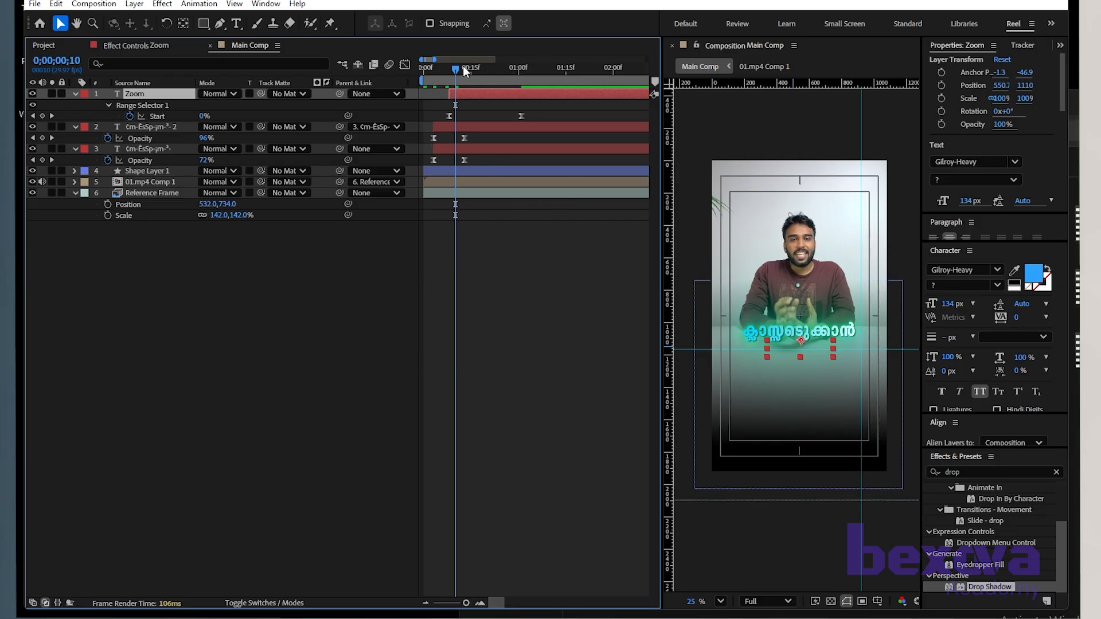
drag(462, 65, 401, 63)
key(space)
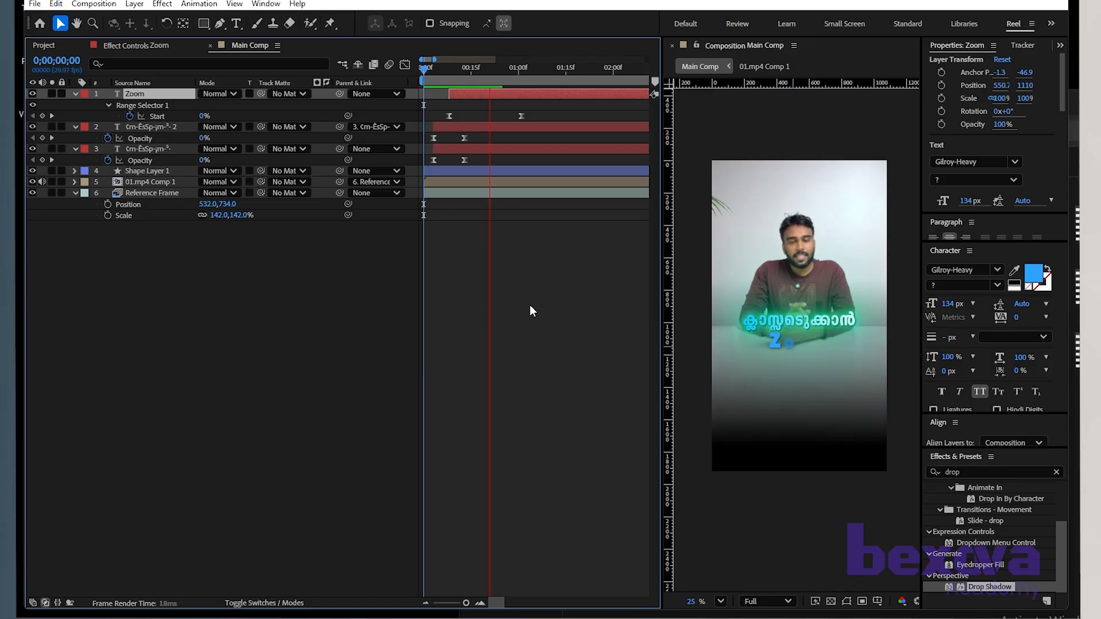
key(space)
drag(515, 69, 437, 75)
key(space)
key(space)
Step: Keyframe Scale on the Reference Frame layer at the first frame, keeping its current value
drag(496, 67, 412, 82)
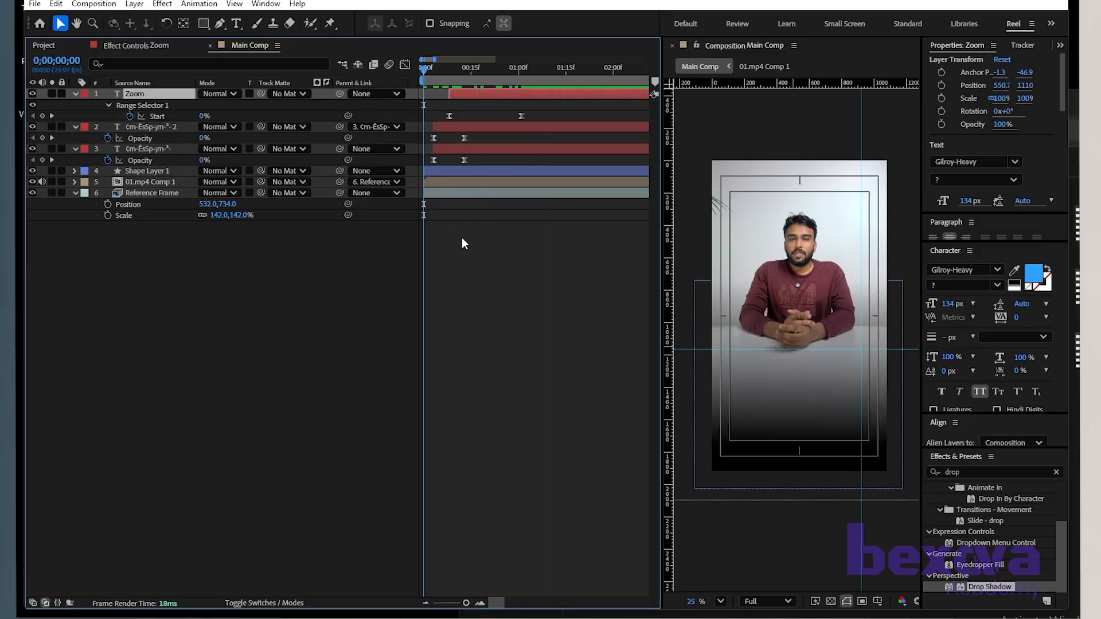
click(469, 149)
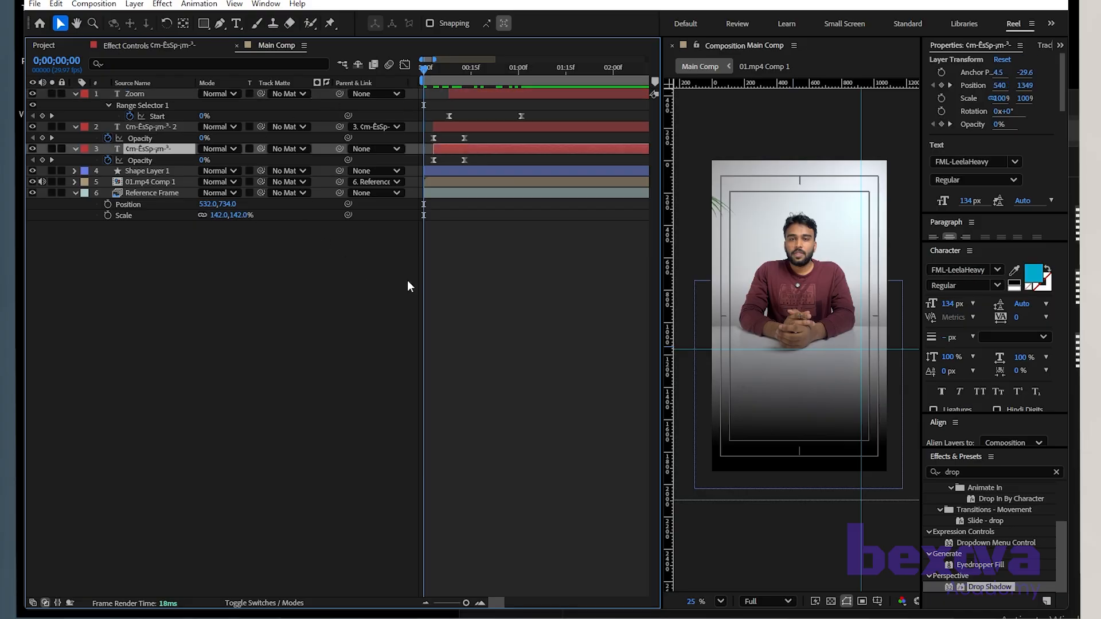
click(434, 198)
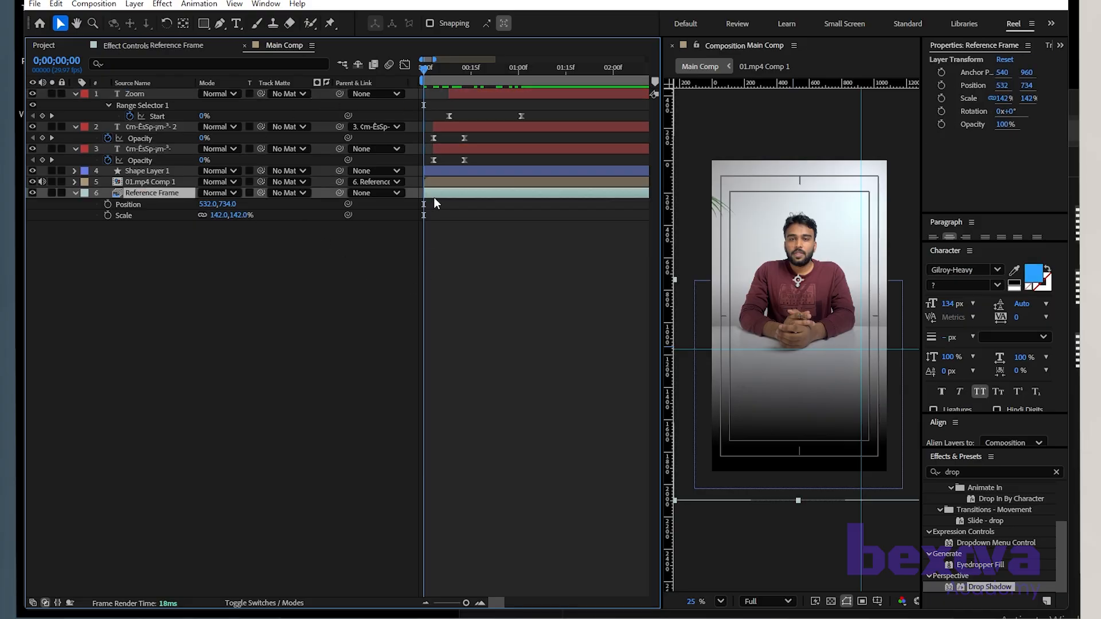
key(equal)
key(equal)
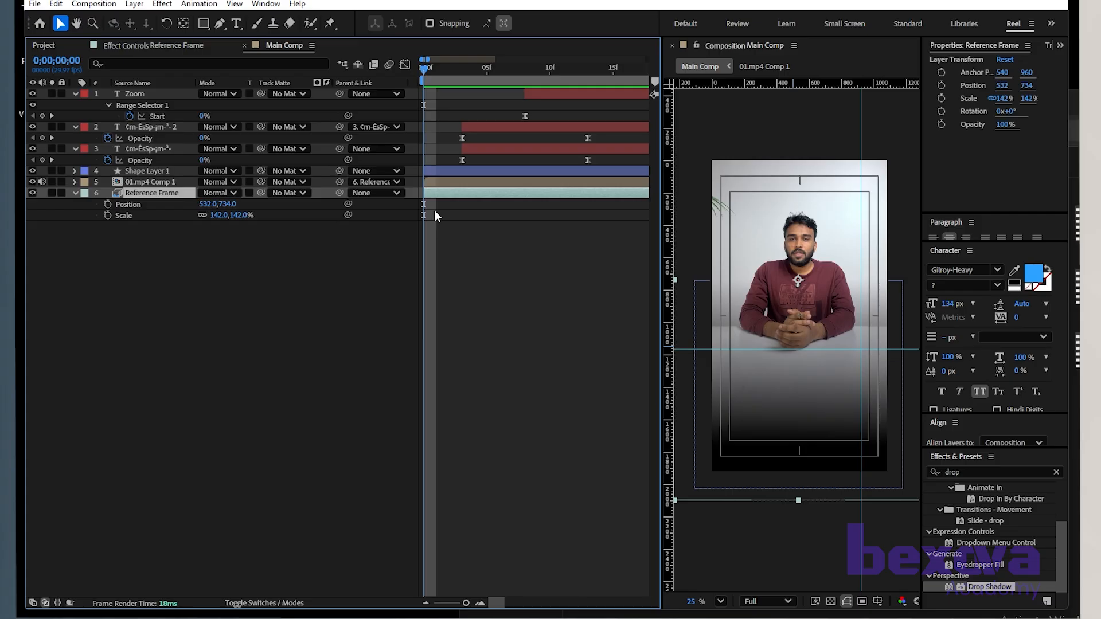
key(equal)
key(equal)
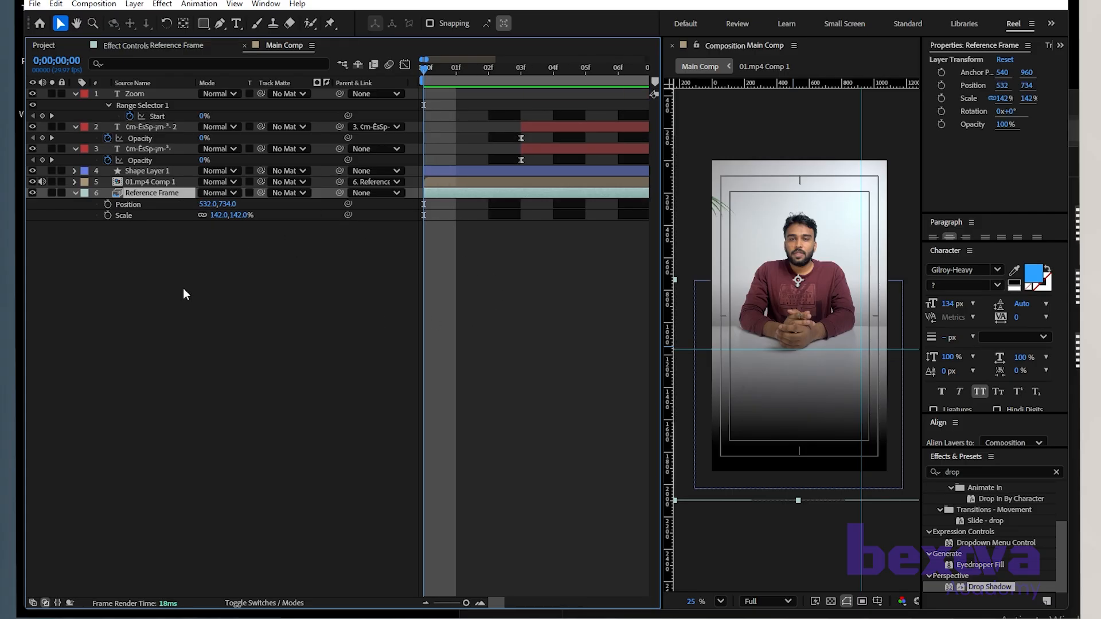
click(107, 216)
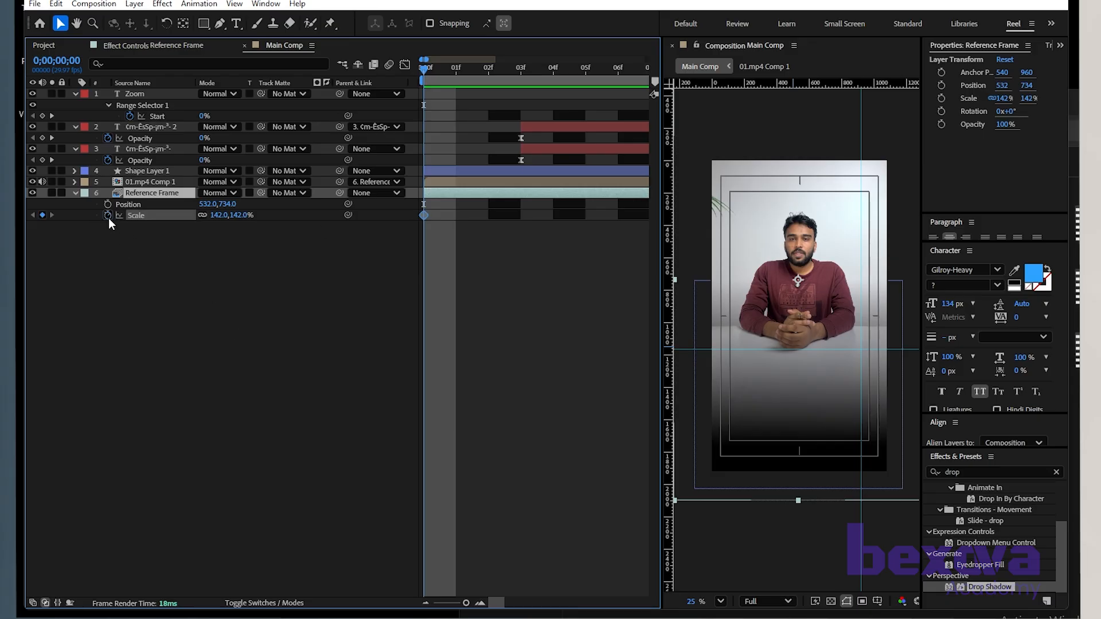
Step: Add a Scale keyframe at frame 4 on the Reference Frame layer with the current value, and set the first-frame Scale to 340%
click(467, 72)
drag(466, 72, 498, 72)
key(Page_Down)
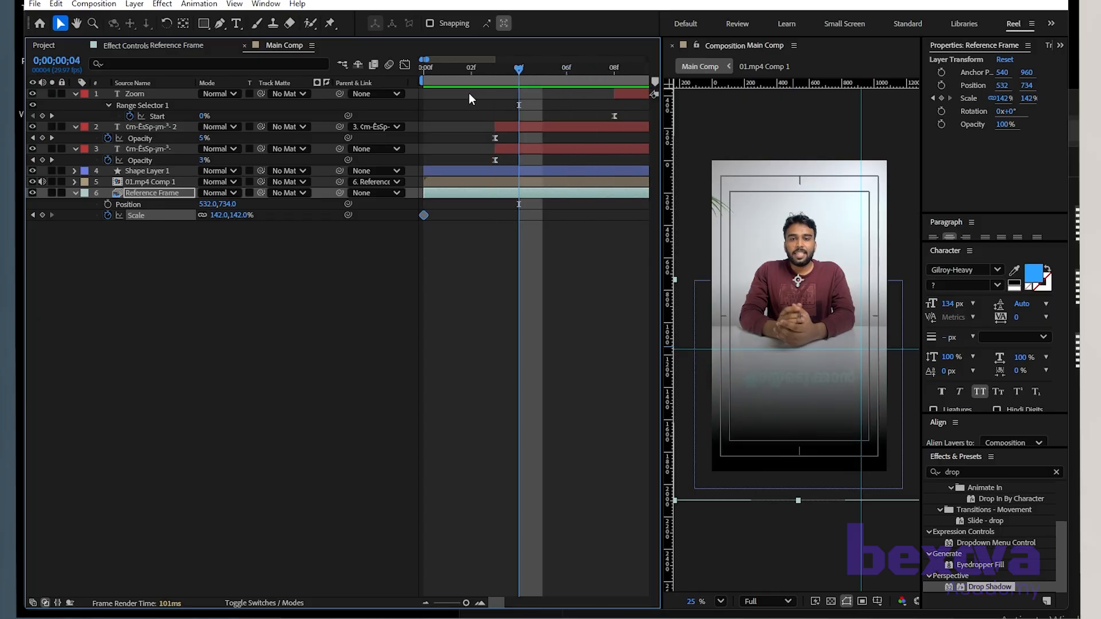
click(43, 215)
click(34, 215)
drag(223, 222, 330, 201)
Step: Apply Easy Ease to both Reference Frame Scale keyframes, reshape their speed graph to peak early, and preview the zoom-out
drag(573, 208, 390, 221)
key(F9)
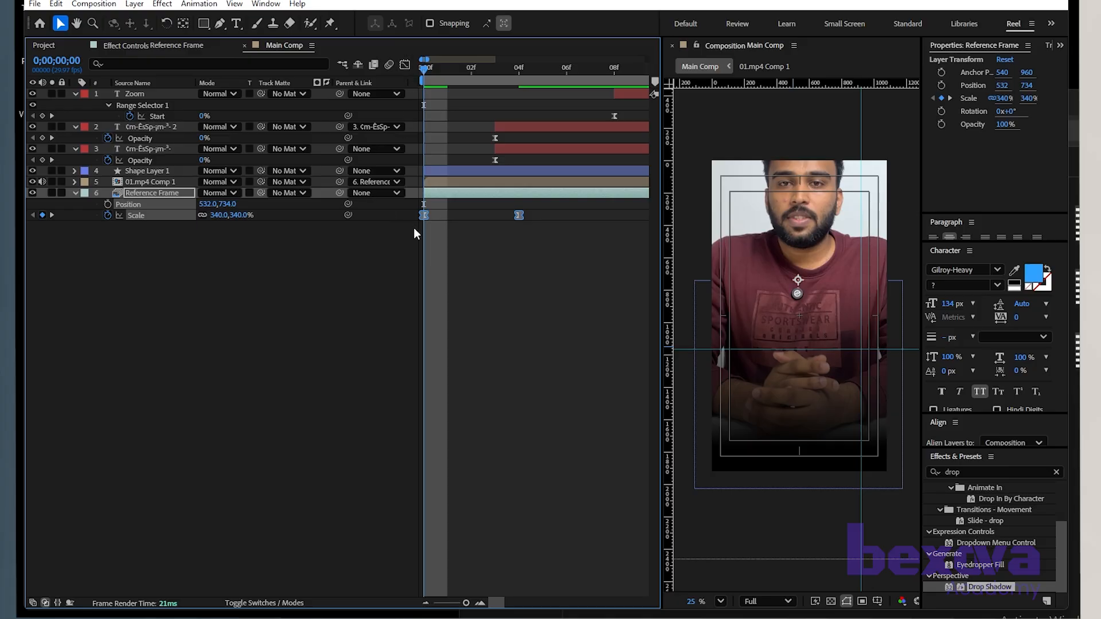
click(146, 206)
click(141, 192)
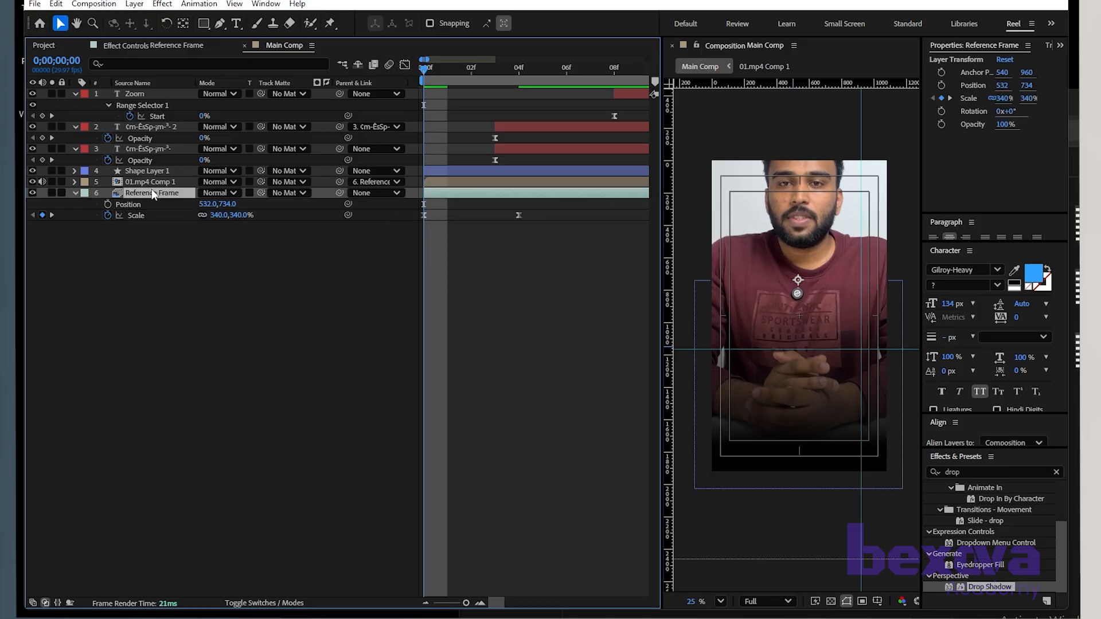
ctrl+click(151, 182)
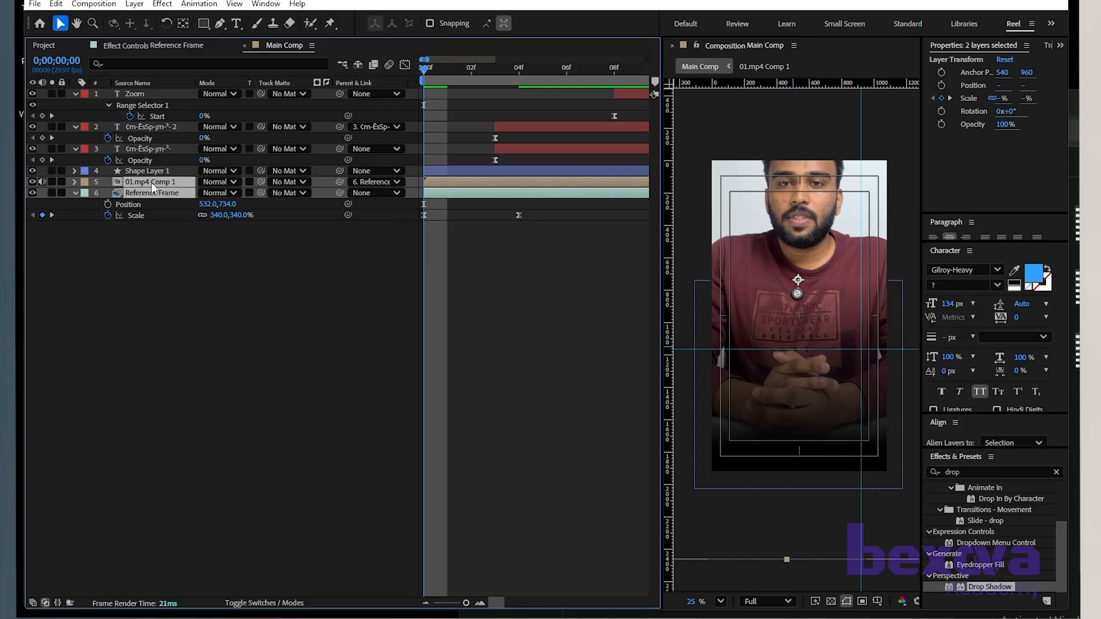
click(206, 459)
drag(591, 207, 316, 224)
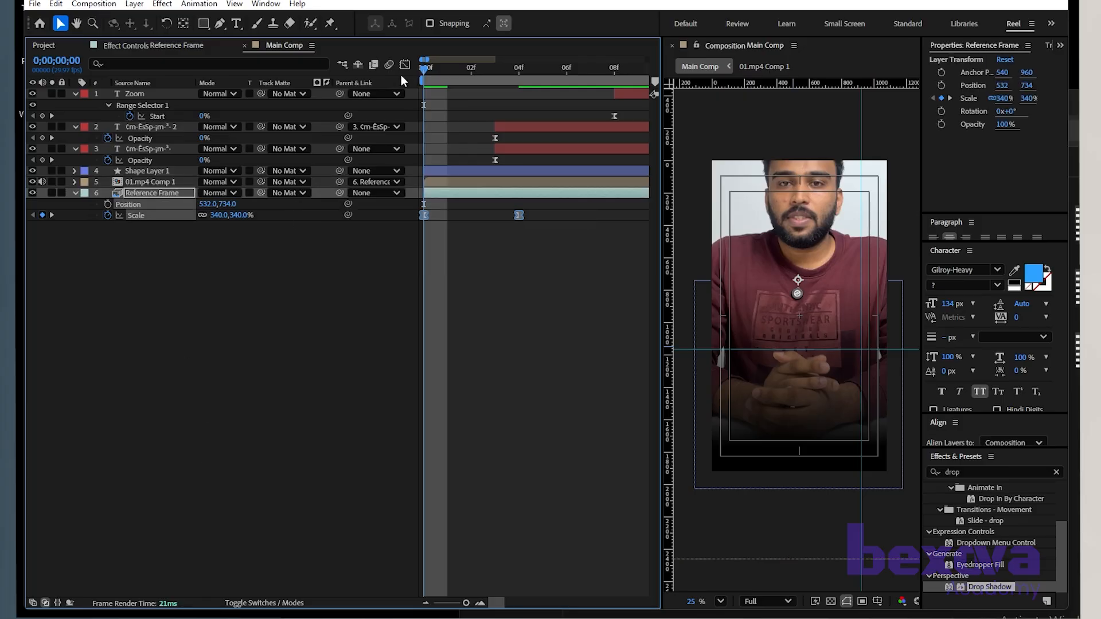
click(405, 64)
drag(596, 189, 490, 111)
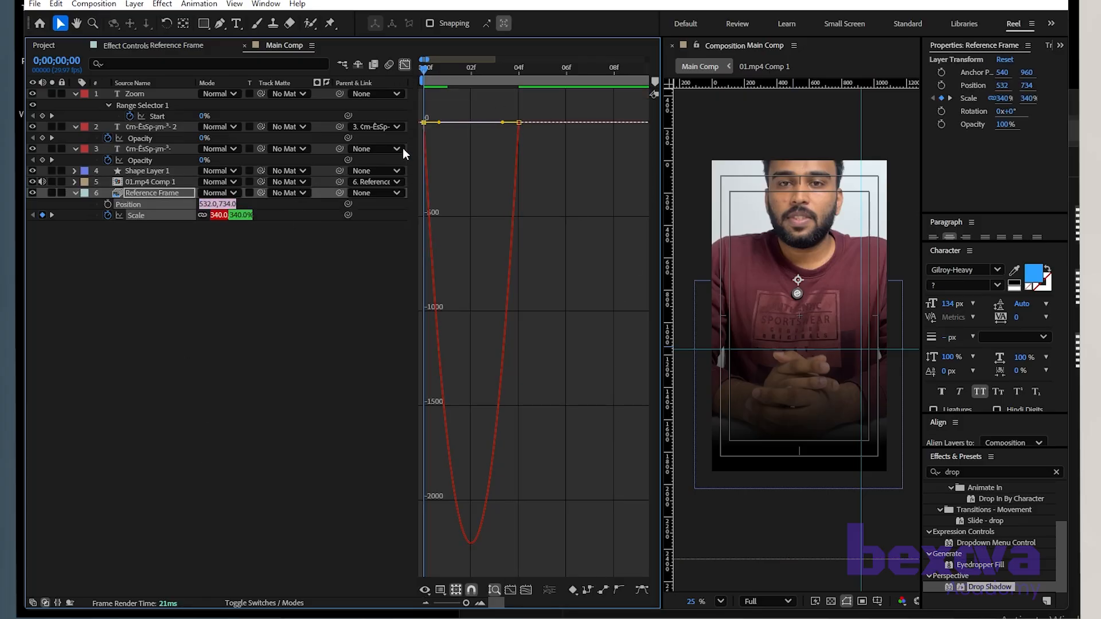
drag(438, 122, 424, 150)
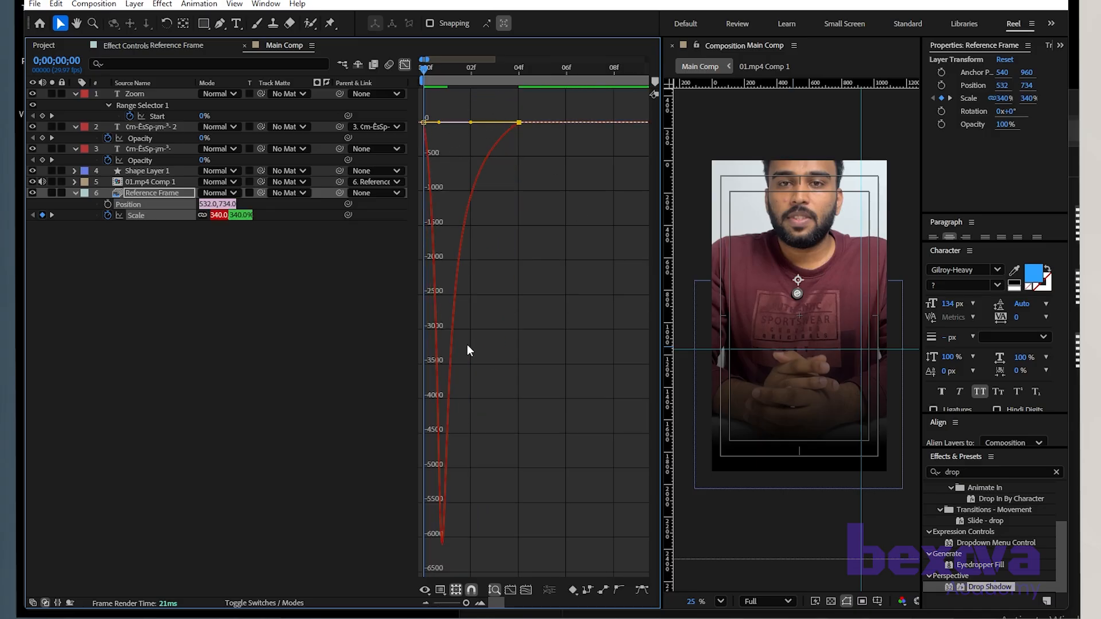
click(405, 64)
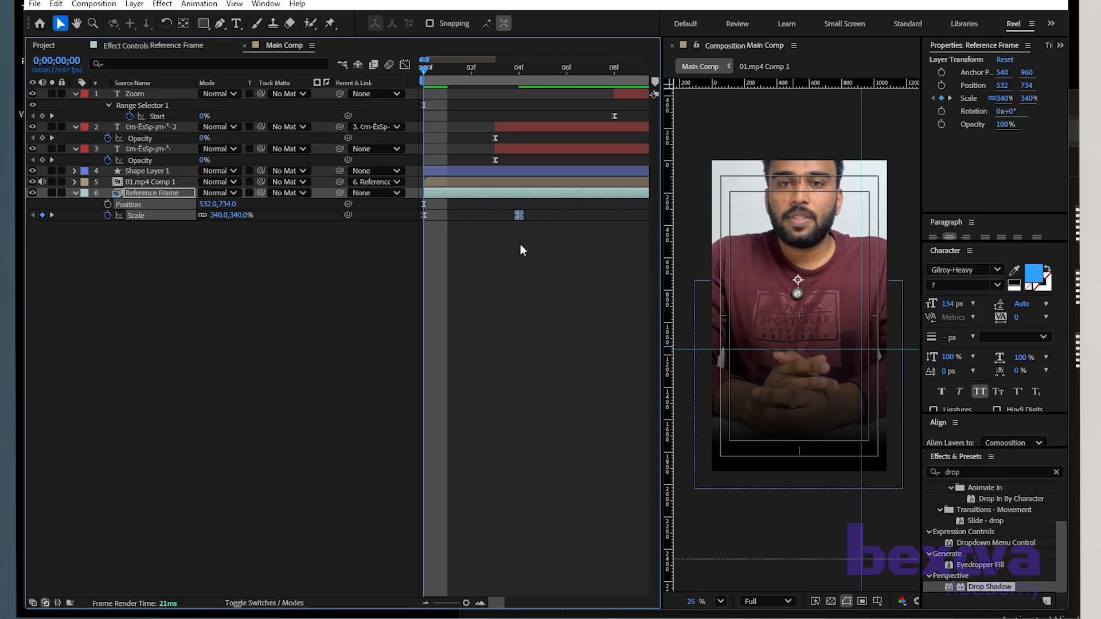
key(space)
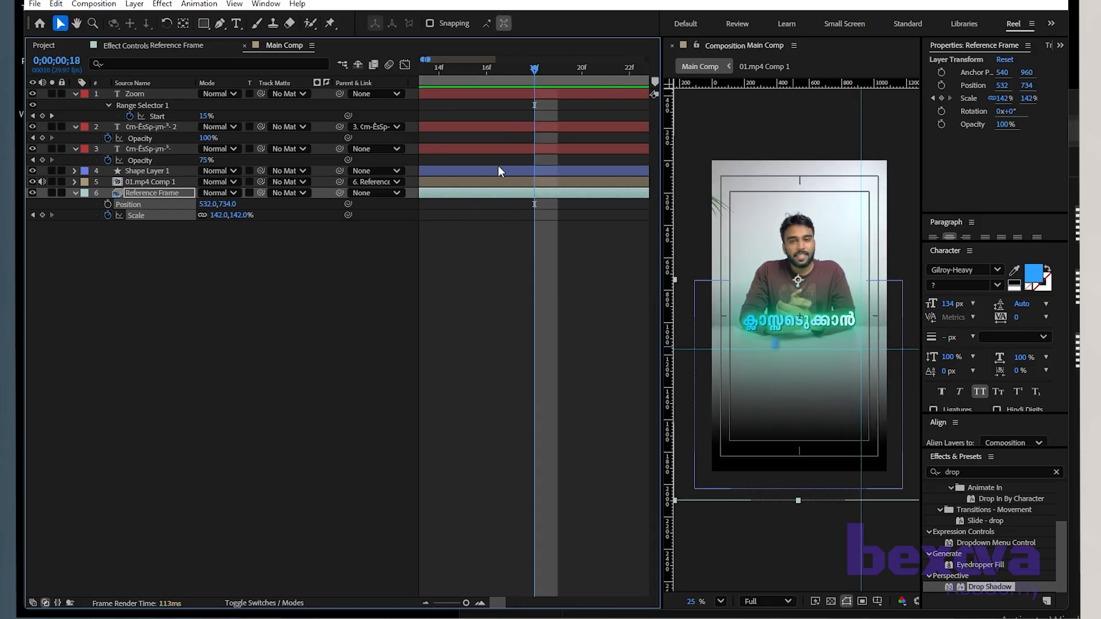
Step: Move the ending Scale keyframe of the Reference Frame layer to about frame 9 and preview the slower zoom-out
key(minus)
key(minus)
key(space)
key(space)
click(449, 221)
drag(447, 217, 479, 216)
key(space)
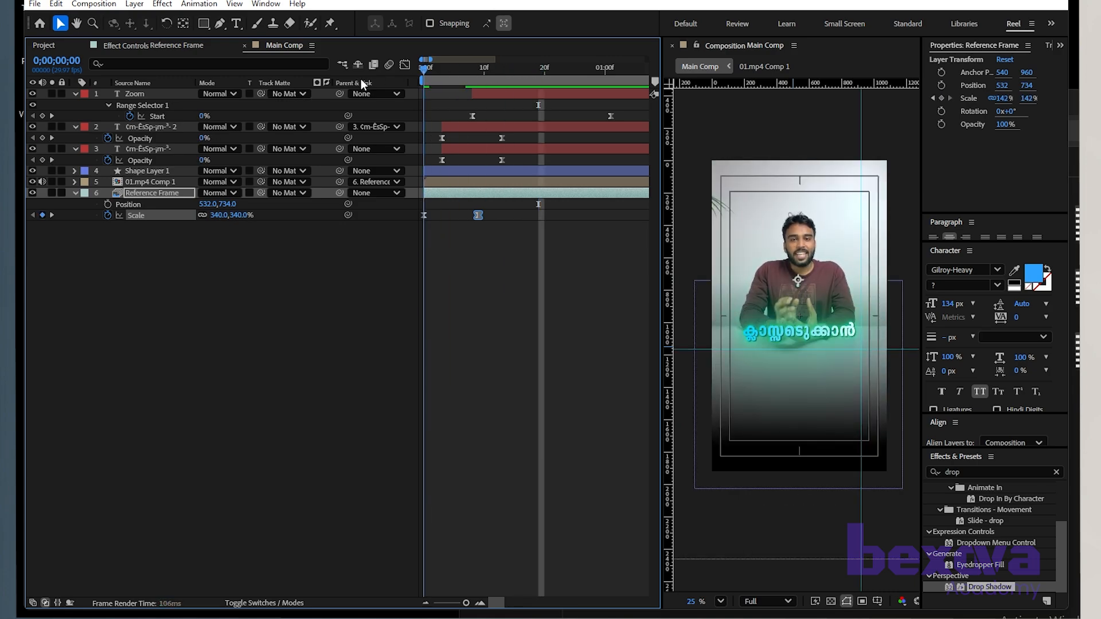
key(space)
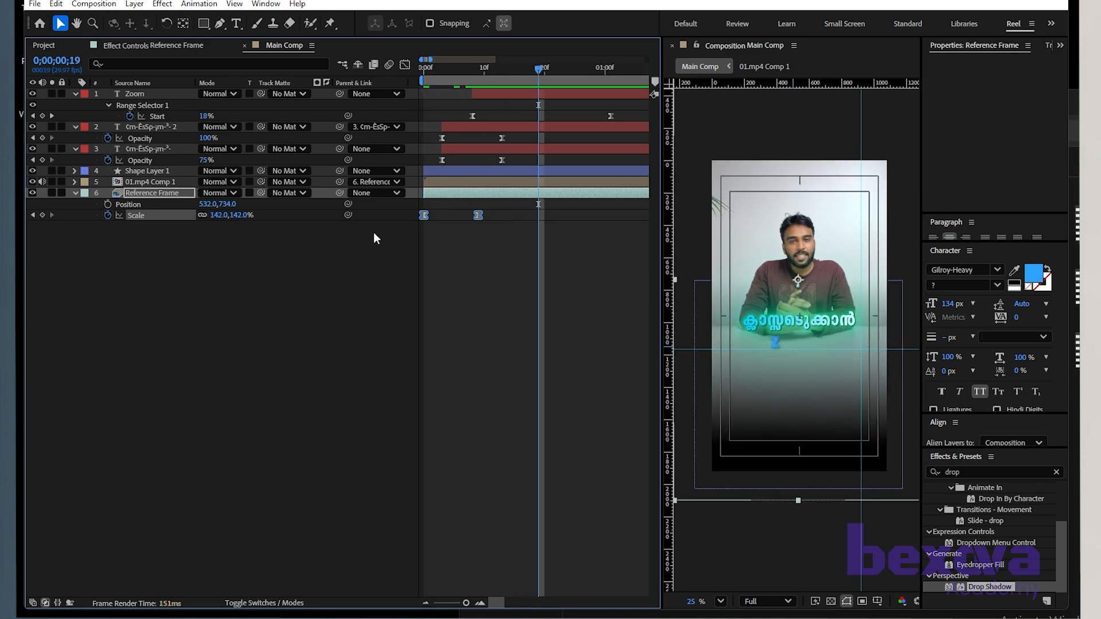
Step: Check the Scale speed graph and scrub through the opening animation from the first frame to frame 19
click(404, 65)
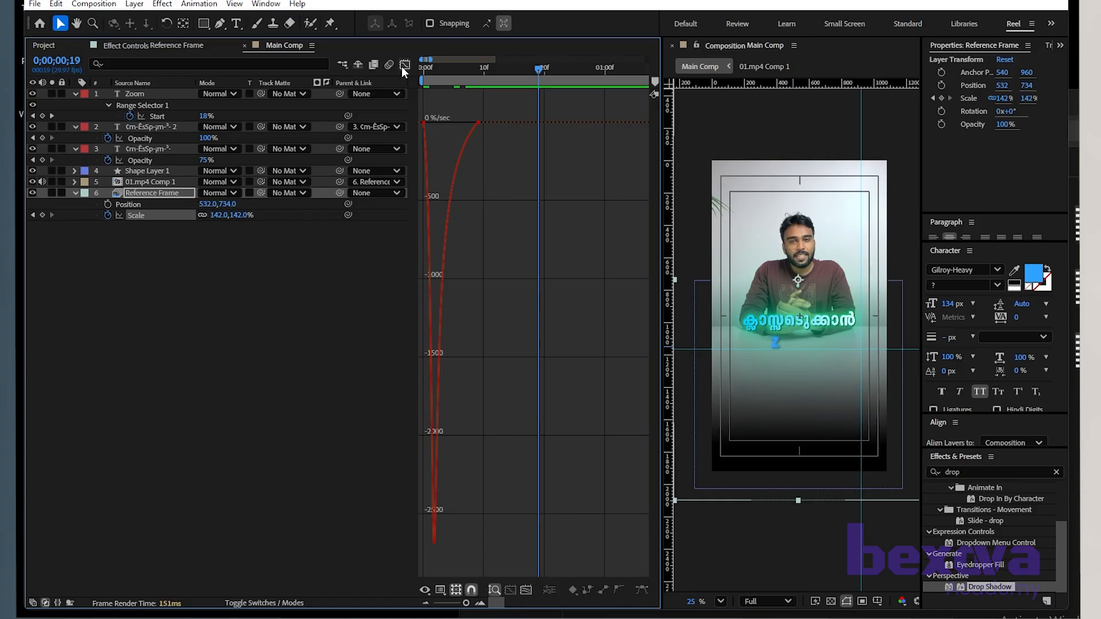
click(405, 64)
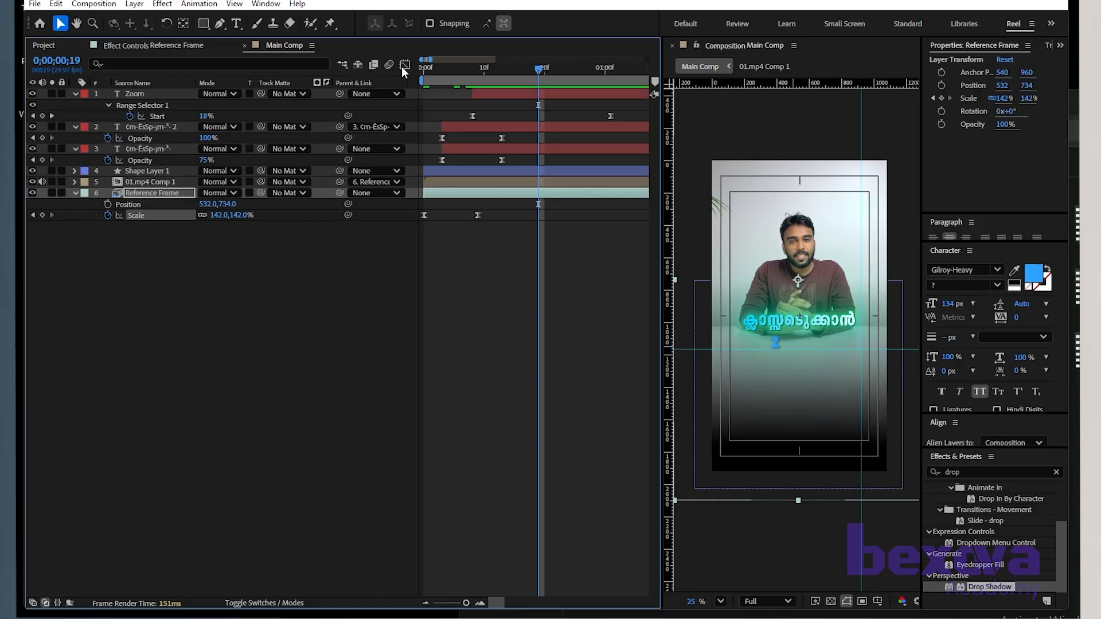
click(374, 284)
click(448, 69)
click(428, 76)
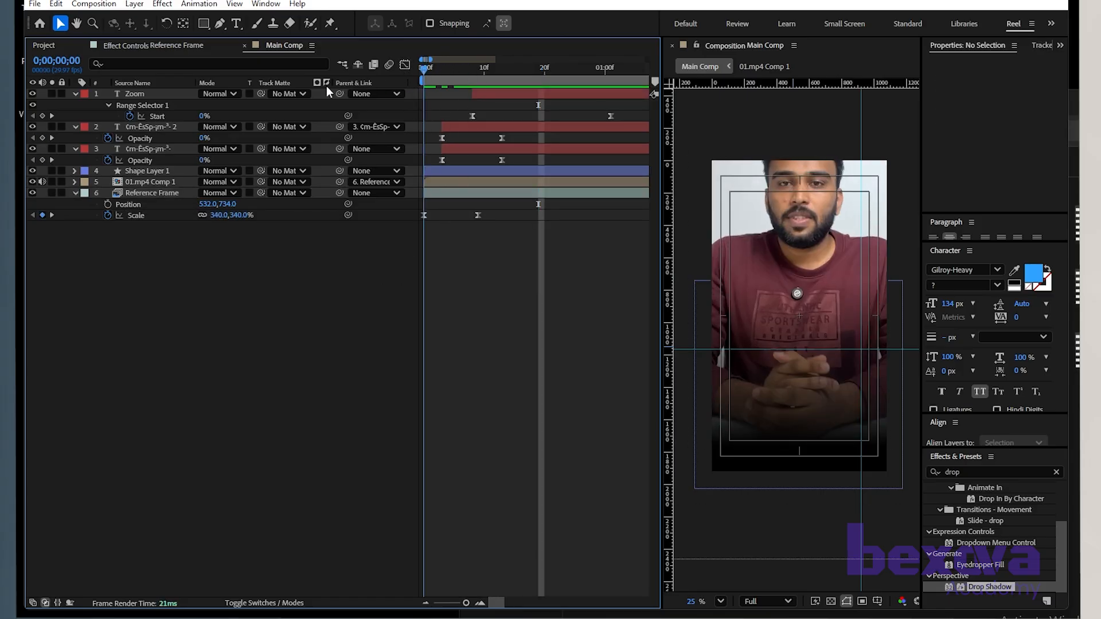
drag(442, 84, 540, 81)
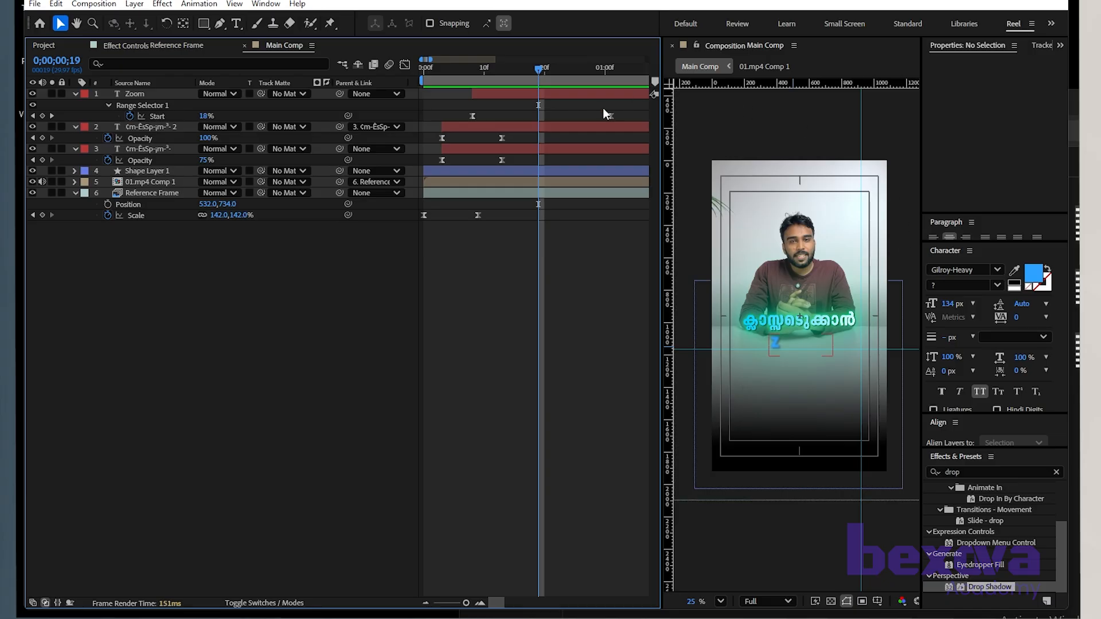
Step: Create a full-frame rectangle on a new shape layer and change its fill from a gradient to solid black
double_click(204, 24)
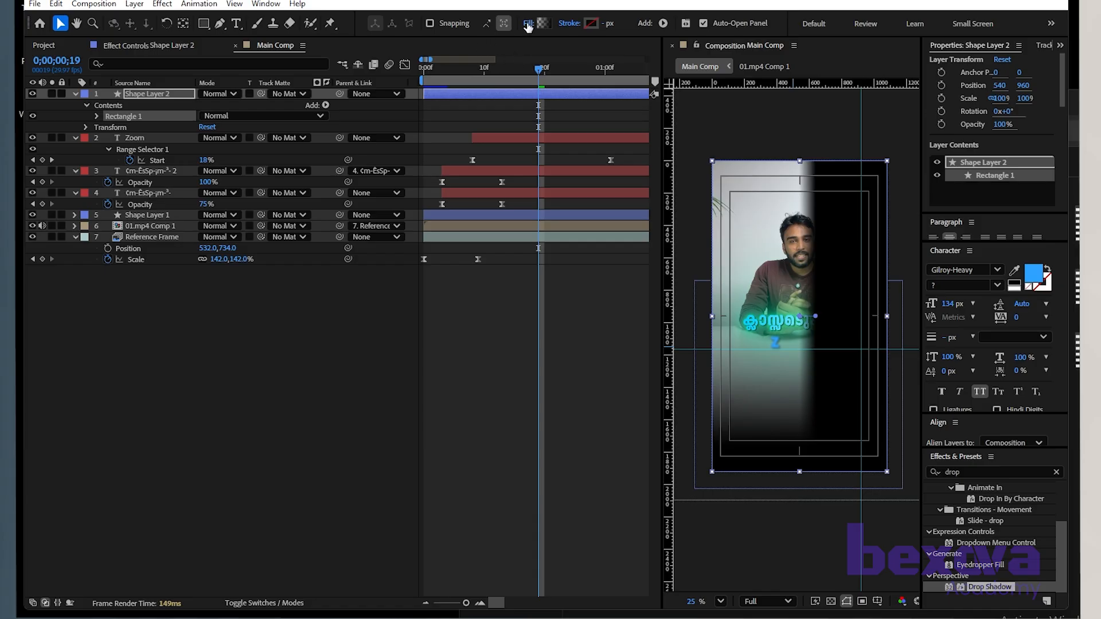
click(528, 25)
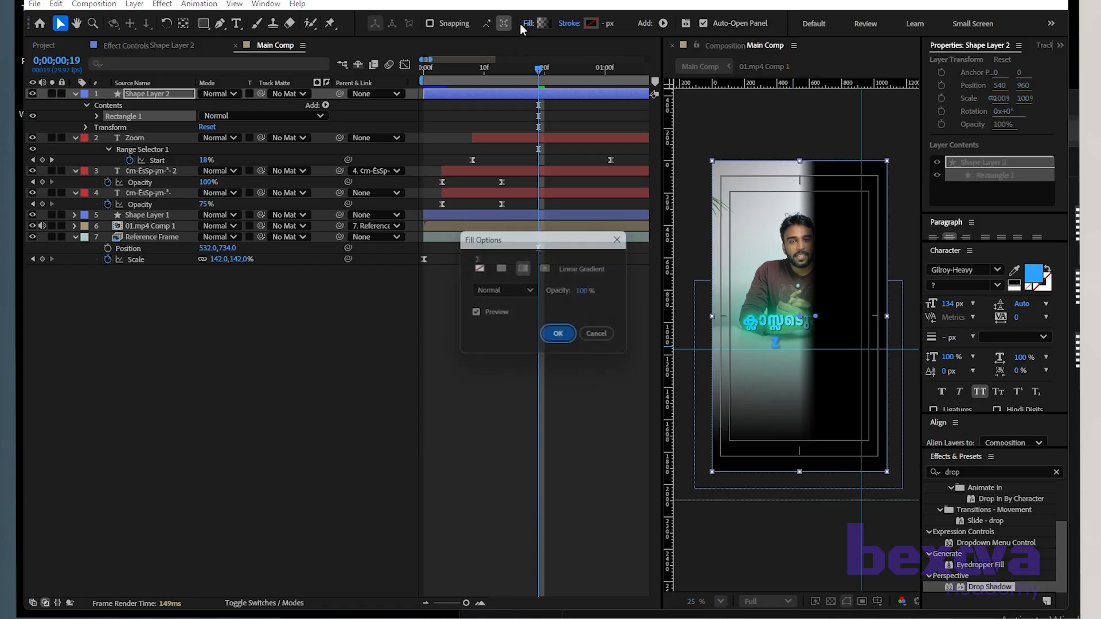
click(501, 269)
click(563, 337)
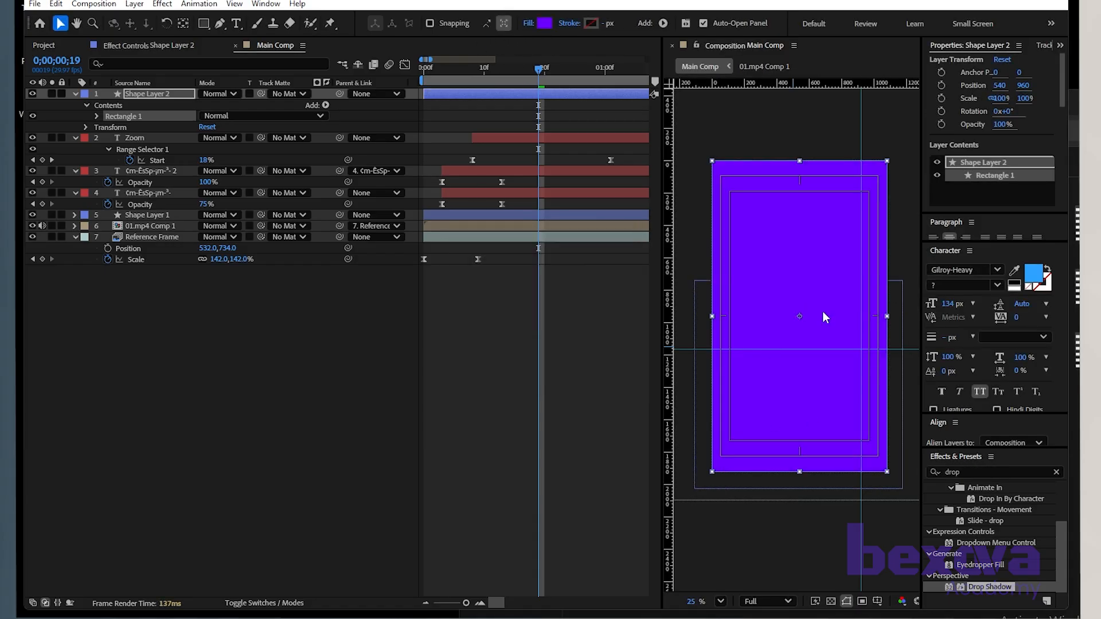
click(544, 23)
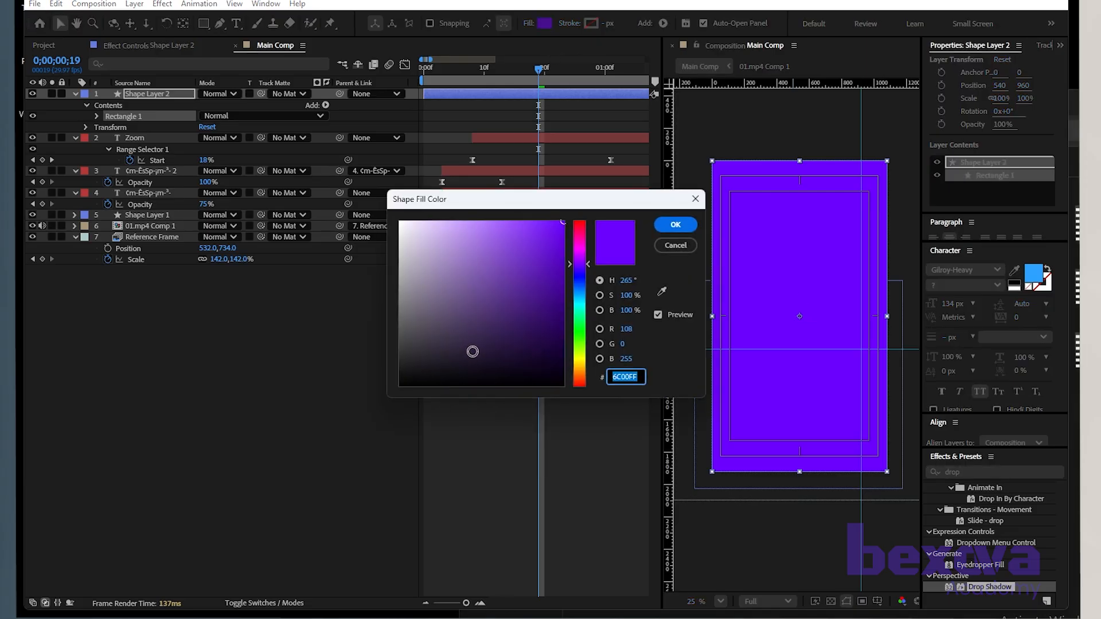
drag(472, 349, 393, 420)
click(675, 224)
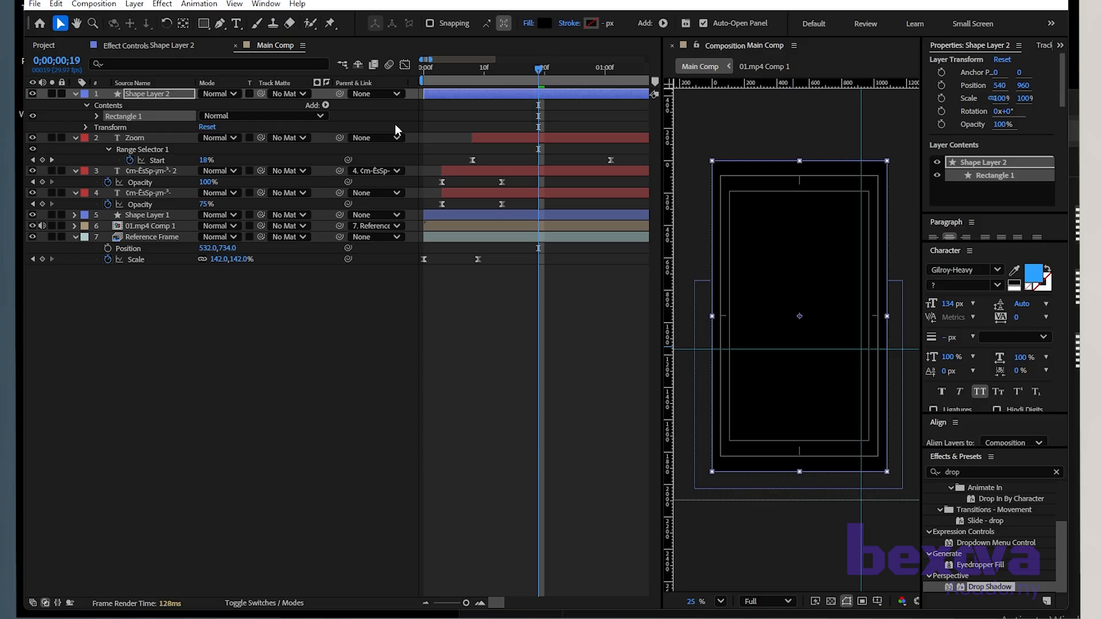
Step: Keyframe Opacity on the black rectangle's layer at the first frame, keeping it at 100%
key(t)
drag(503, 71, 424, 73)
click(107, 105)
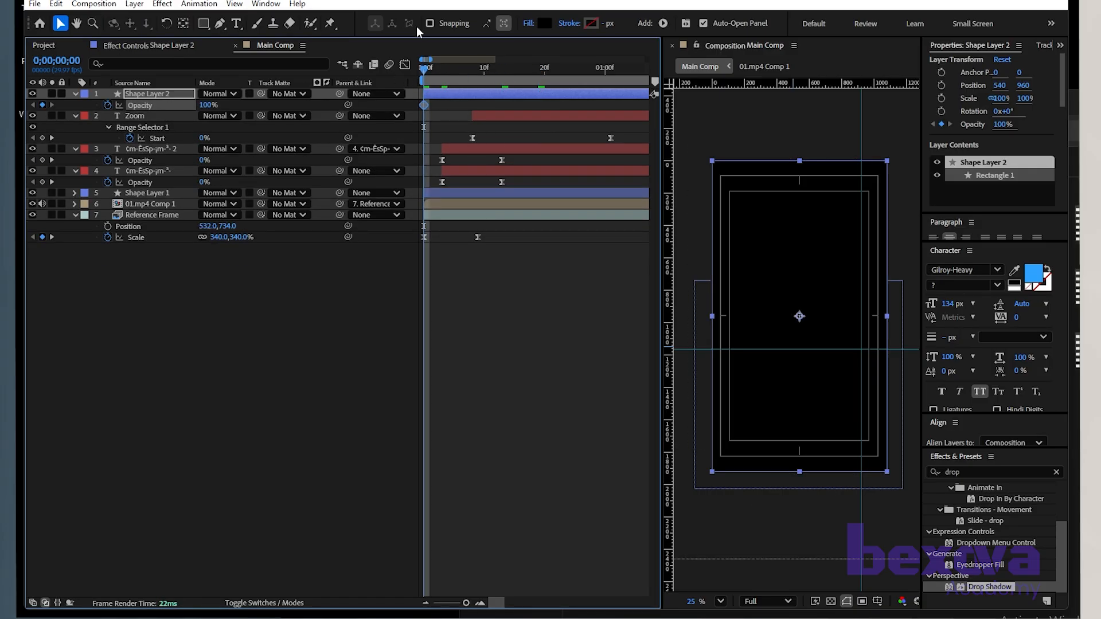
Step: Add an Opacity keyframe of 0% at frame 9 on the black rectangle's layer
drag(442, 74, 472, 74)
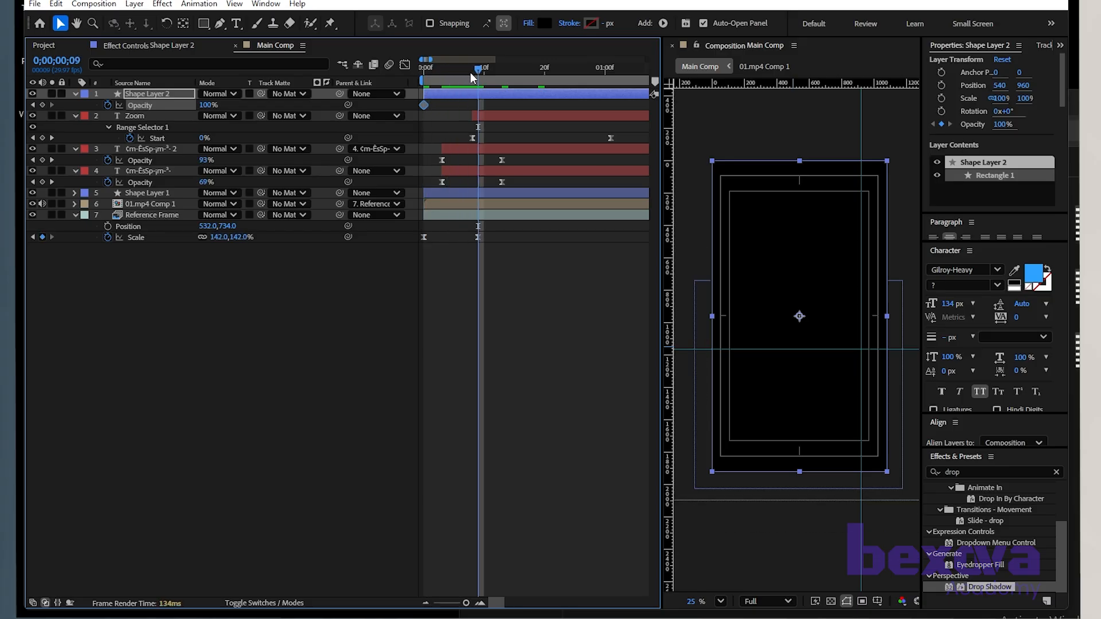
click(206, 105)
text(0)
click(274, 401)
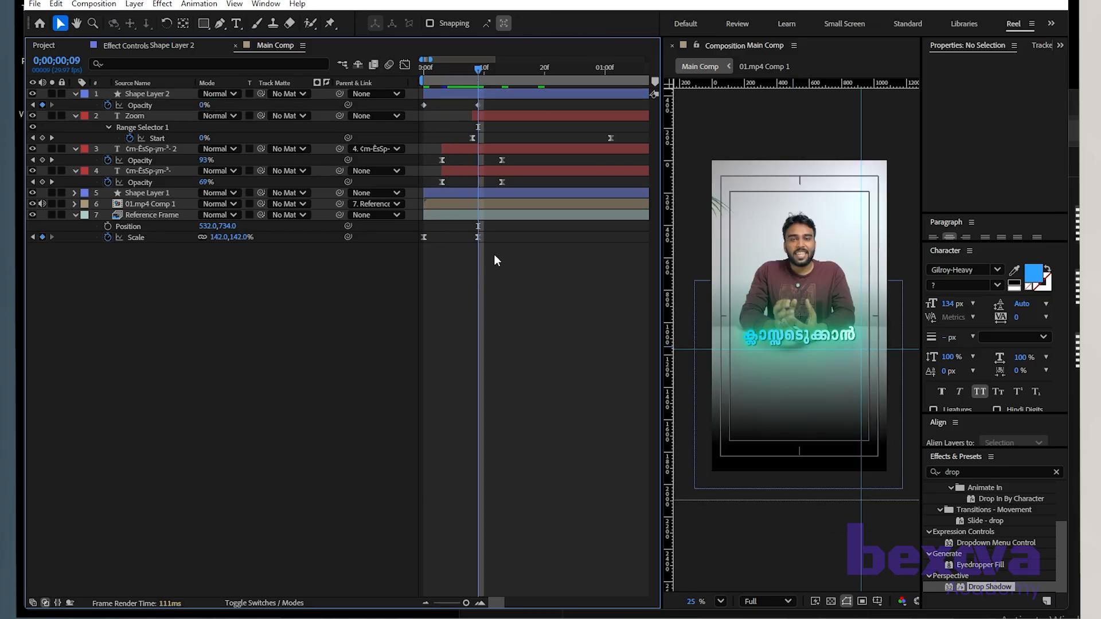
Step: Check the speed graph of the Reference Frame layer's Scale keyframes
drag(498, 236, 396, 256)
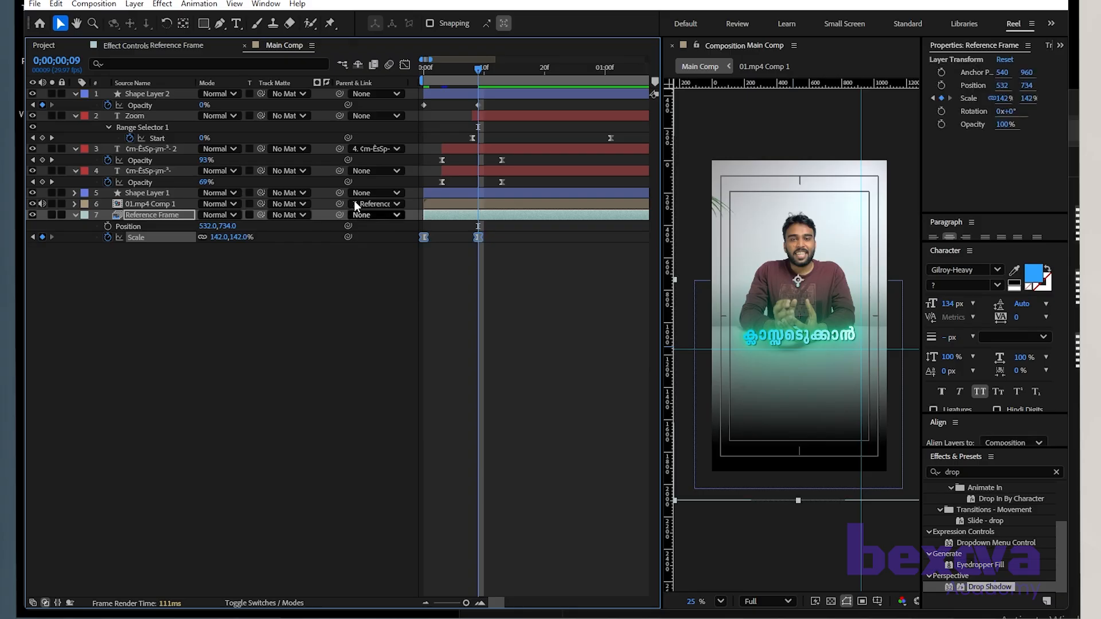
click(405, 63)
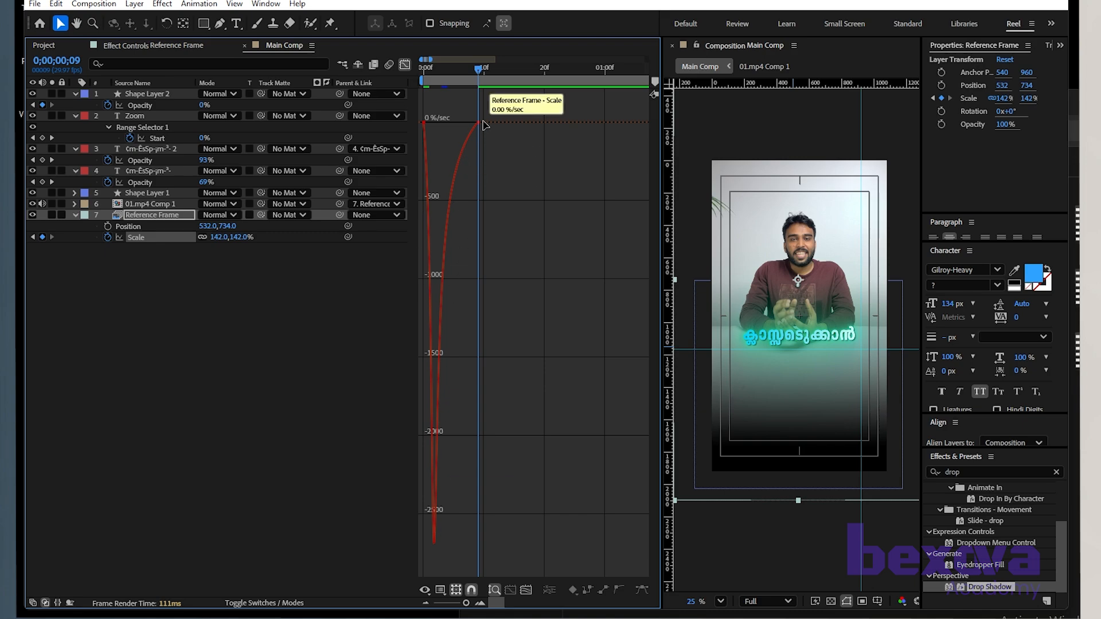
click(404, 64)
Step: Ease the black layer's Opacity keyframes and extend the ending keyframe's influence in the speed graph so the fade slows toward its end
drag(506, 103, 403, 114)
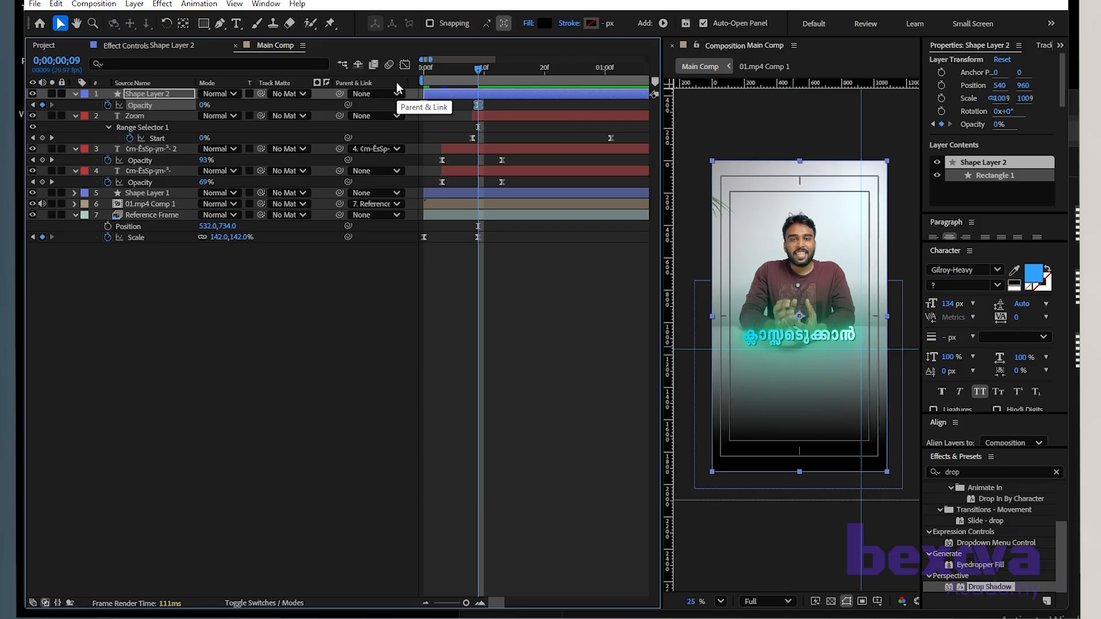
click(405, 65)
drag(511, 98, 462, 147)
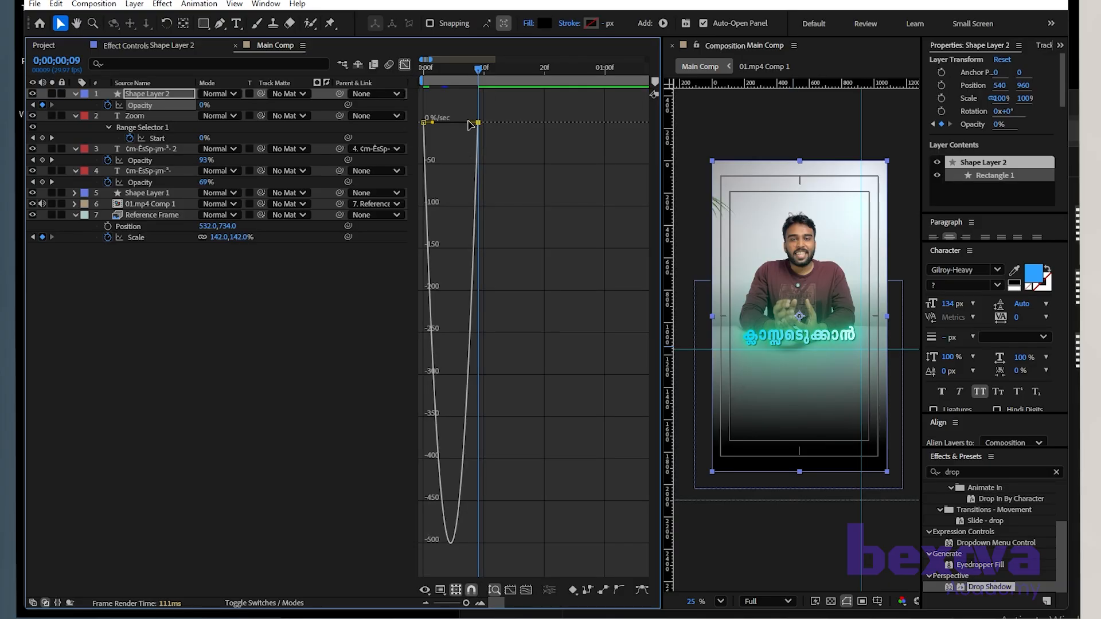
drag(475, 123, 443, 121)
click(404, 65)
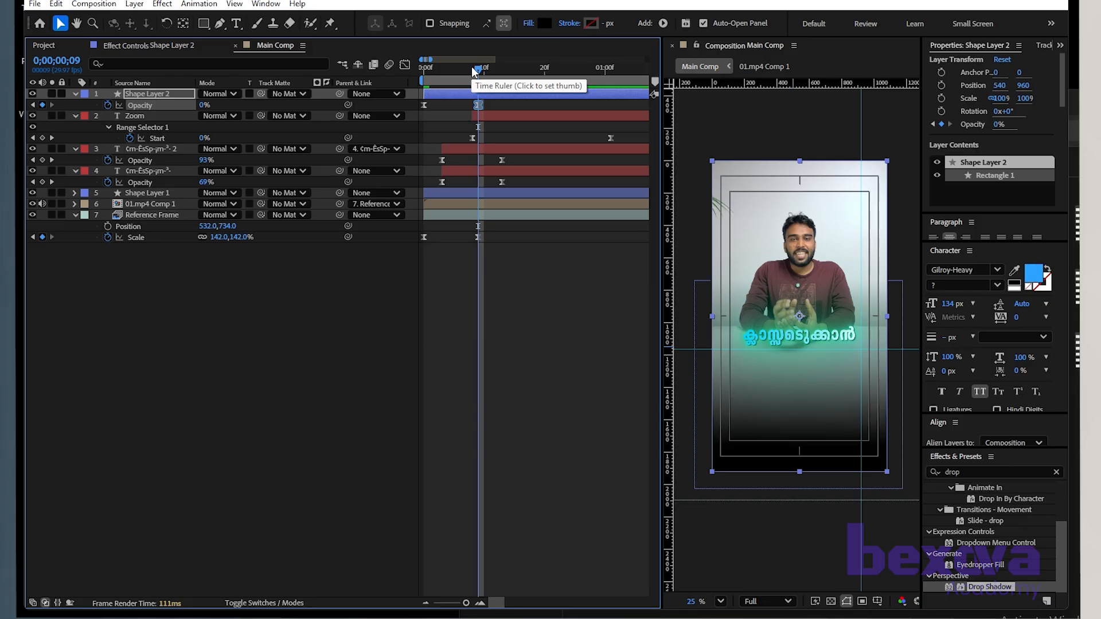
Step: Trim the black rectangle layer's end to frame 9 and preview the opening from the first frame
click(490, 95)
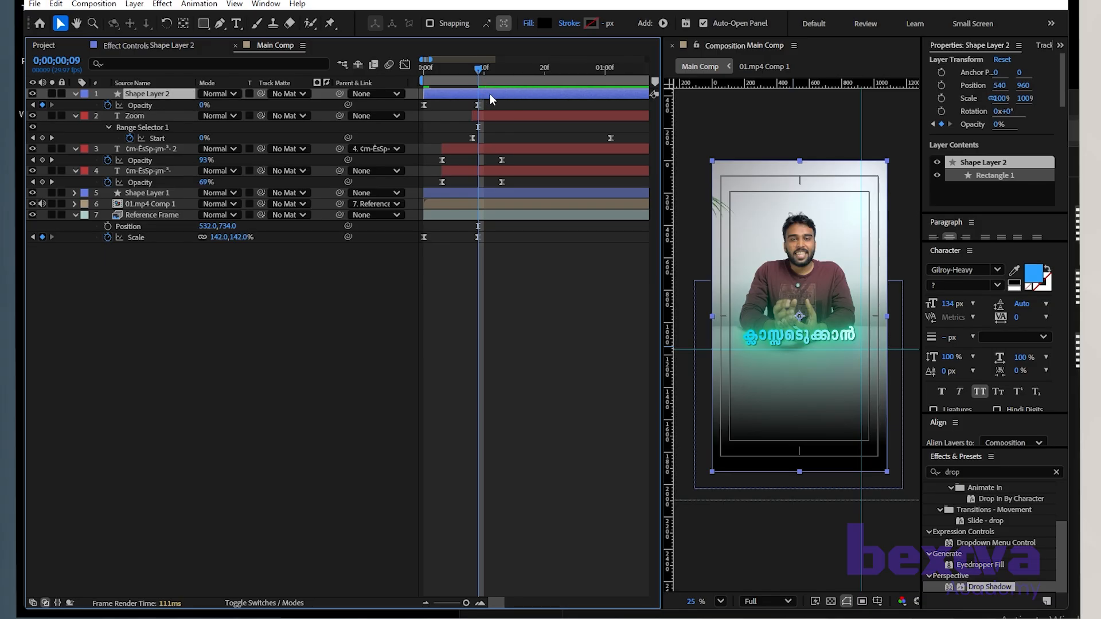
key(alt+bracketright)
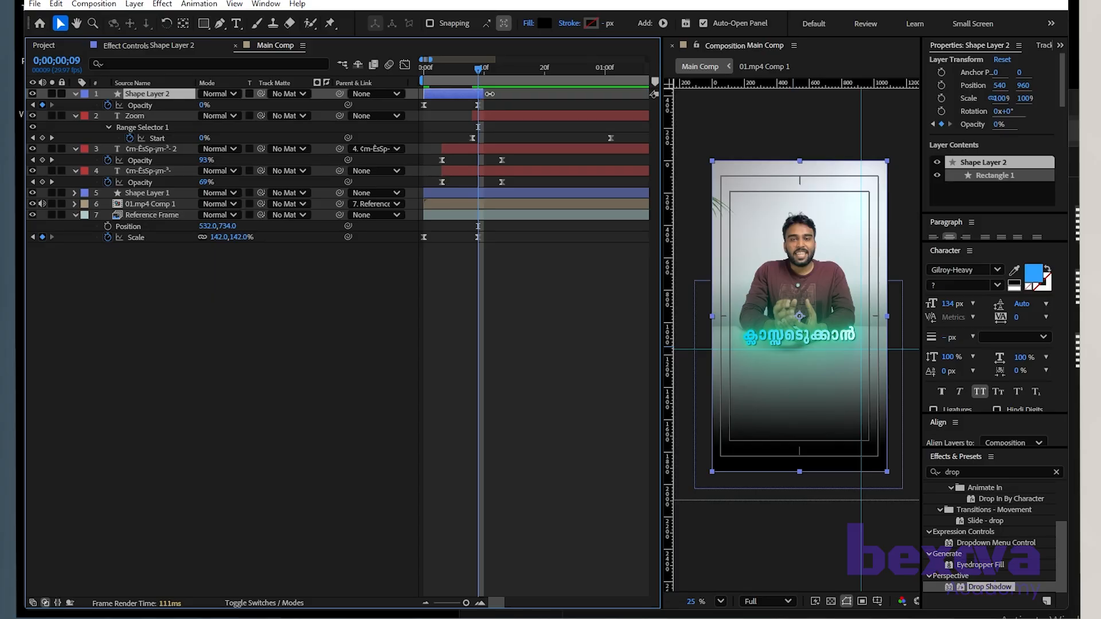
drag(461, 73, 392, 79)
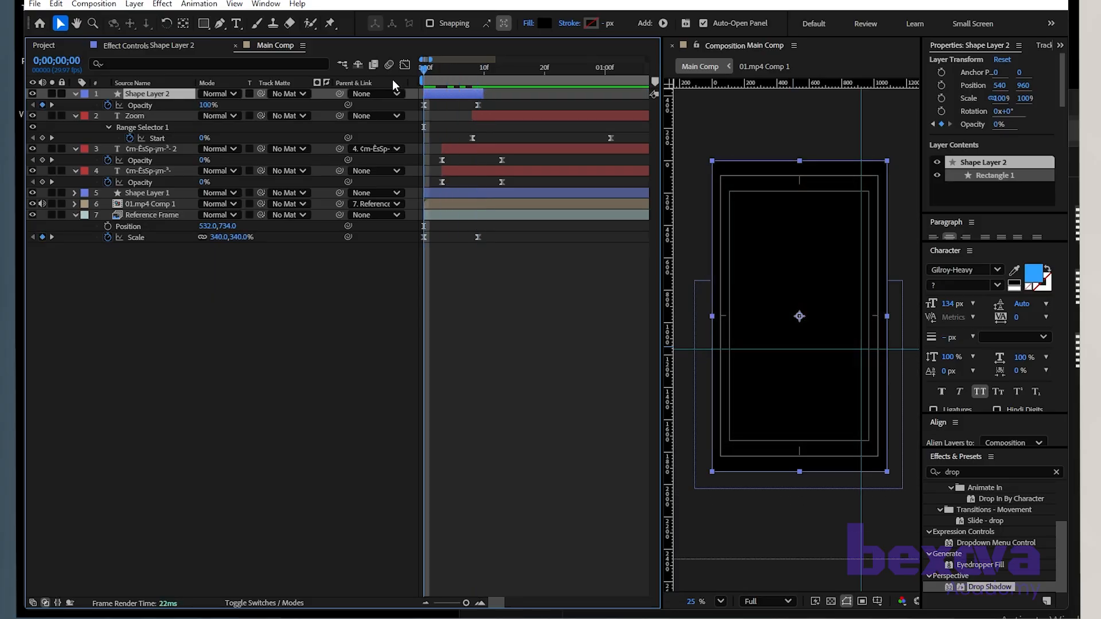
key(space)
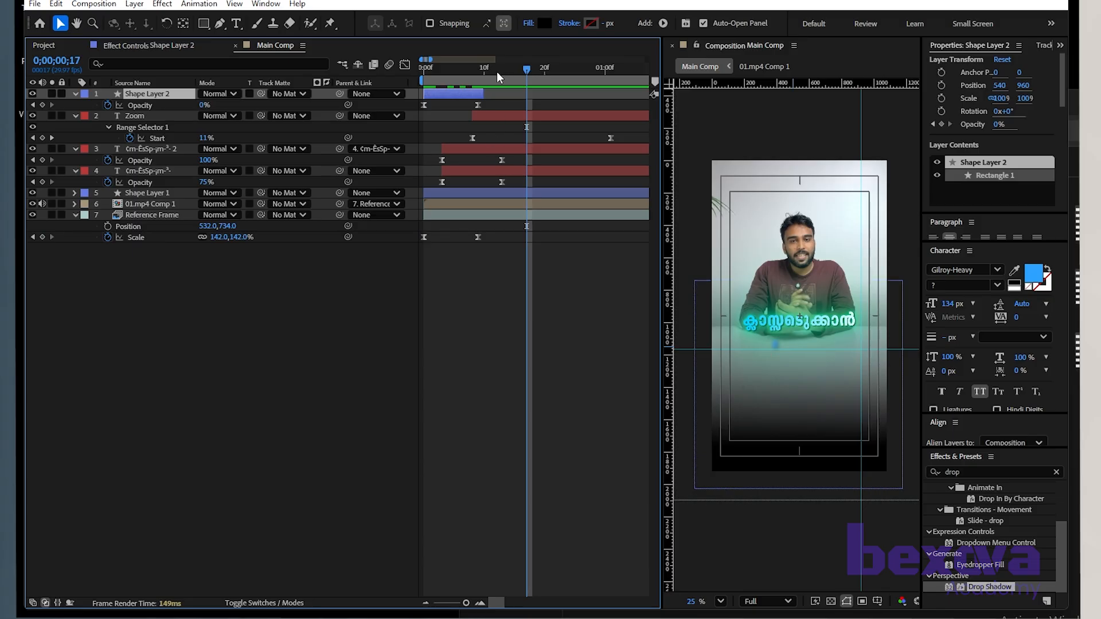
key(space)
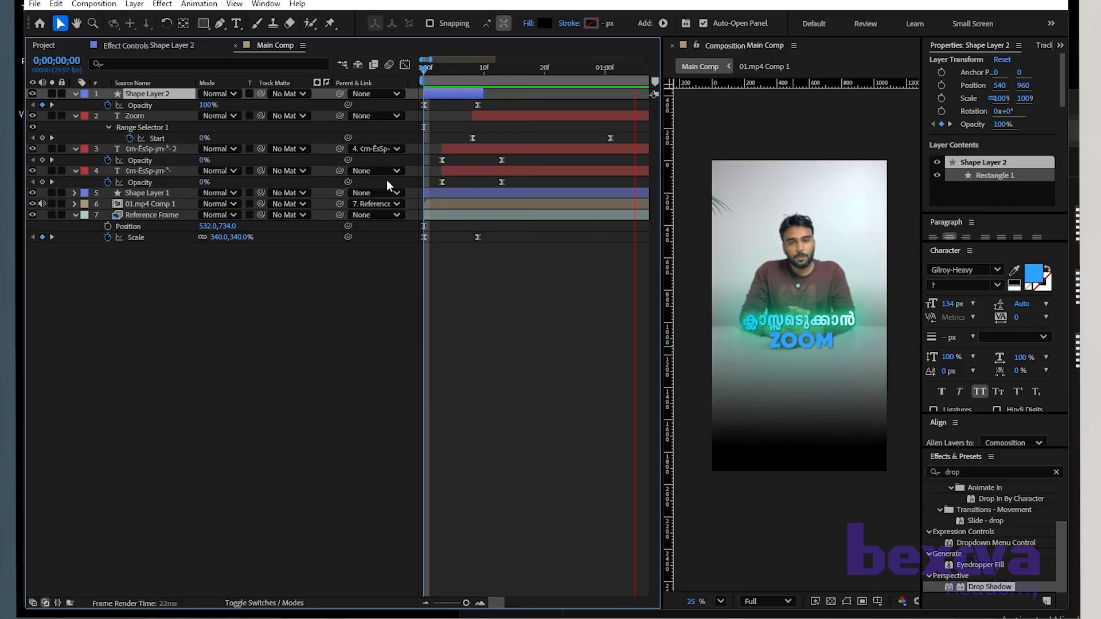
key(space)
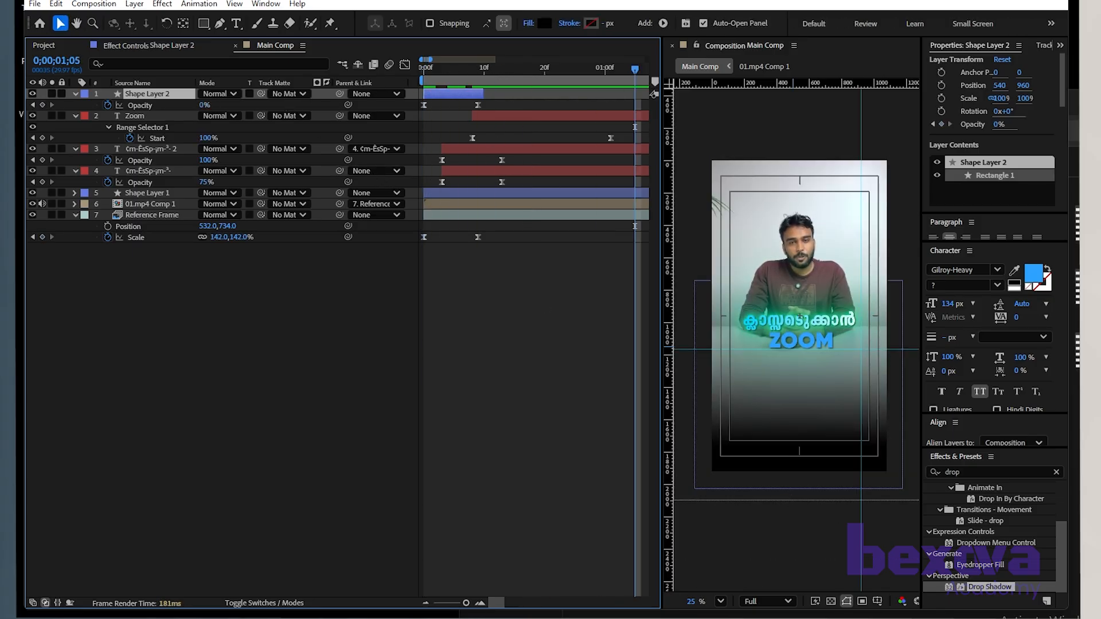
Step: Show a longer stretch of the timeline, then replay and scrub the opening to review the fade, zoom-out and title timing
drag(491, 384, 505, 400)
scroll(505, 401, down, 1)
scroll(506, 401, down, 2)
scroll(553, 68, down, 2)
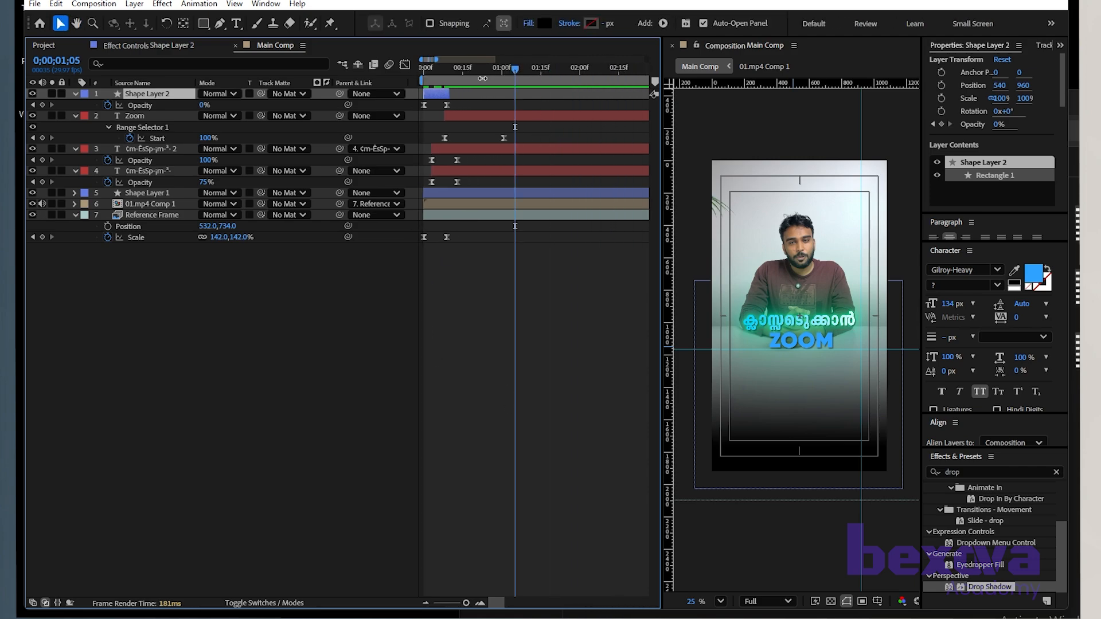
key(space)
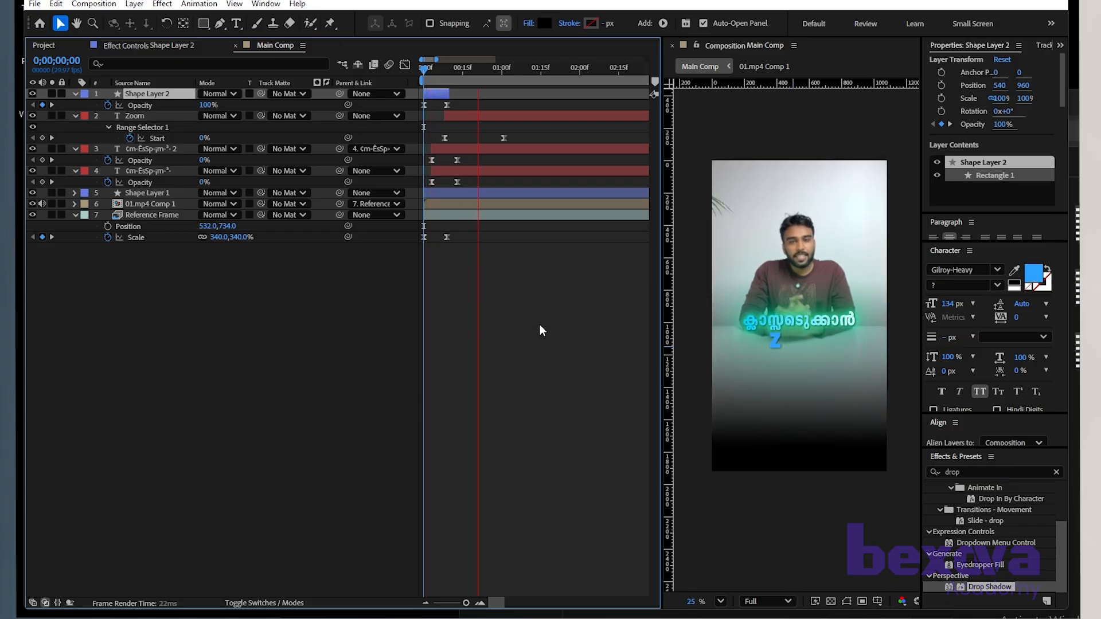
key(space)
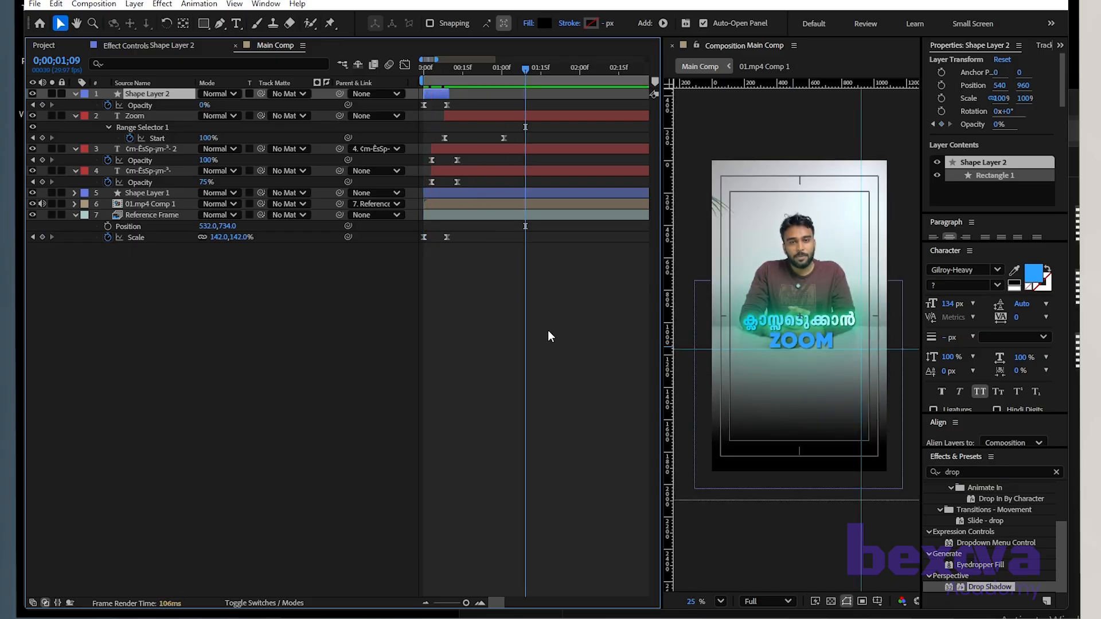
key(space)
scroll(544, 242, down, 1)
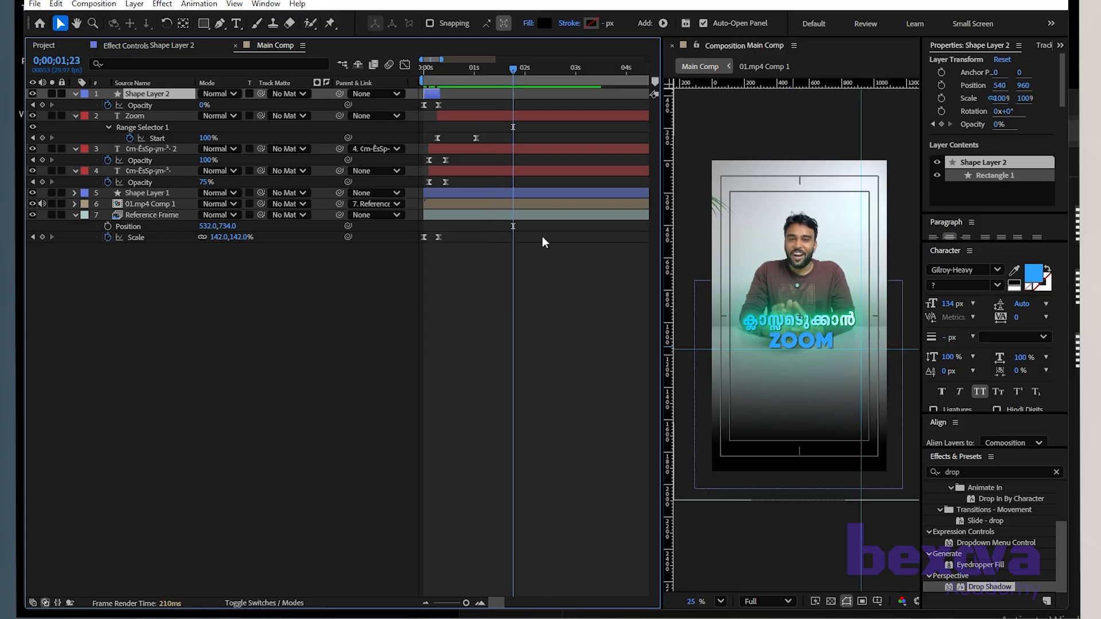
drag(514, 67, 448, 68)
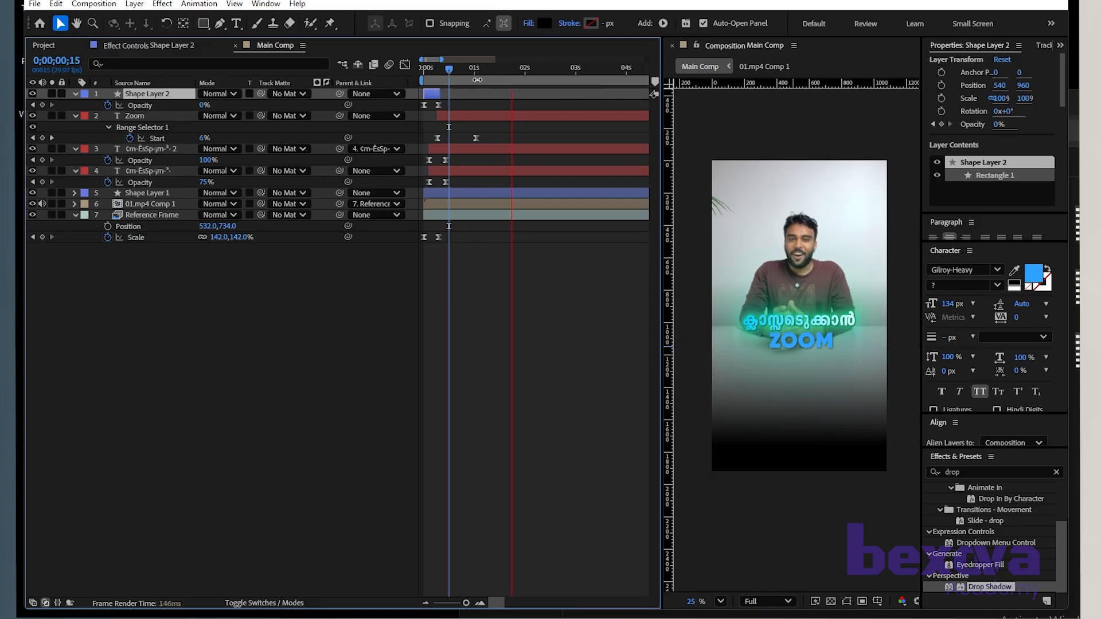
drag(508, 68, 394, 78)
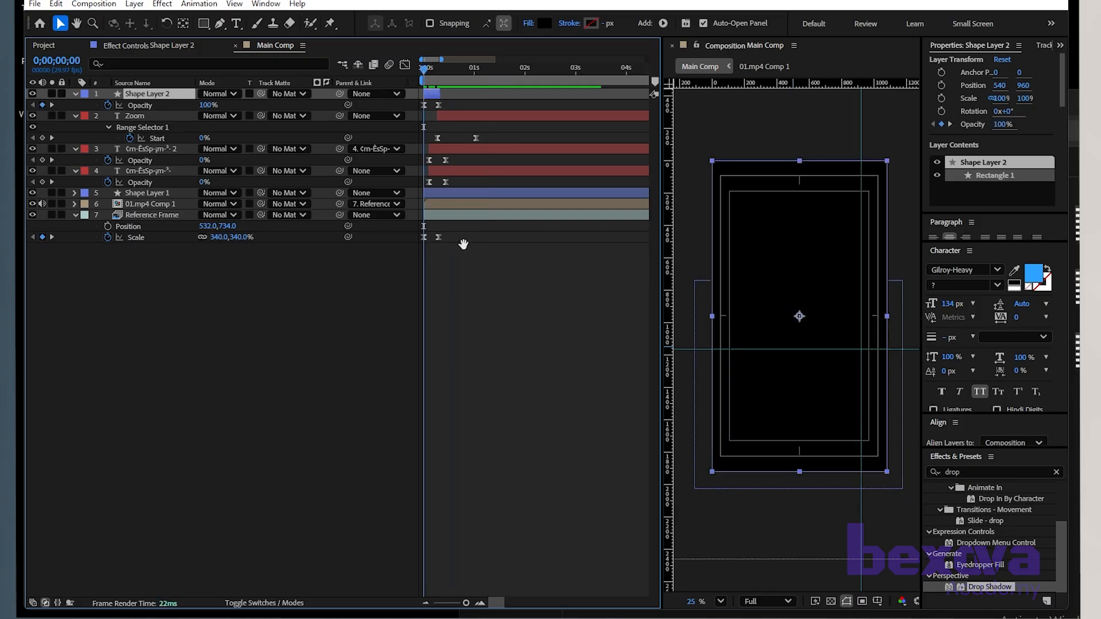
key(space)
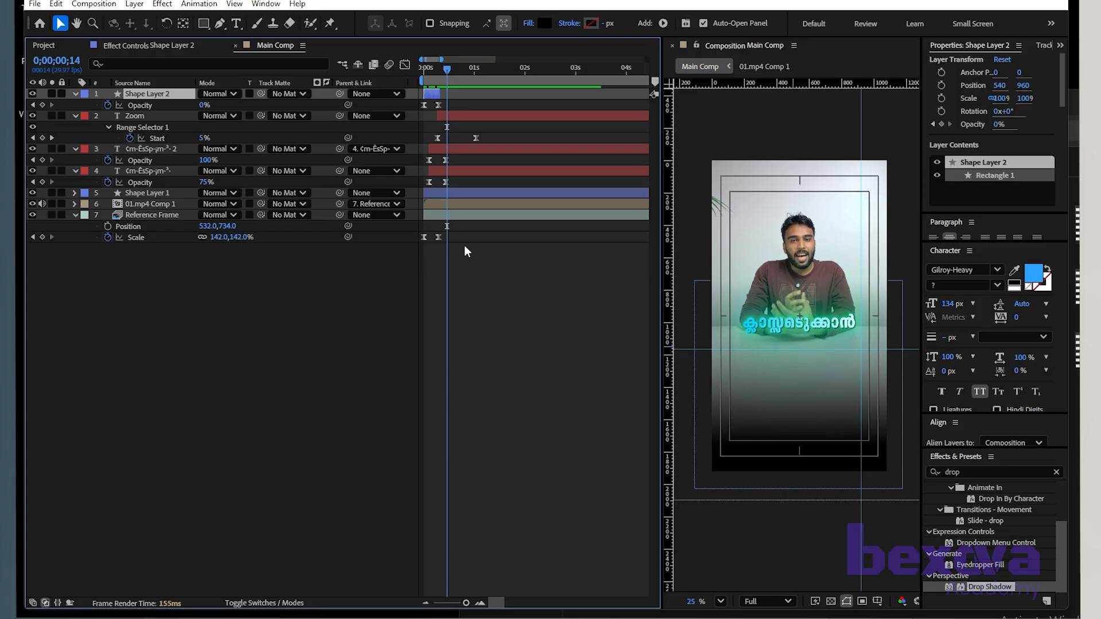
Step: Go to 0;00;01;08 and reveal Opacity for the Zoom layer and both Malayalam title layers
key(equal)
drag(553, 329, 567, 336)
key(minus)
drag(445, 70, 490, 70)
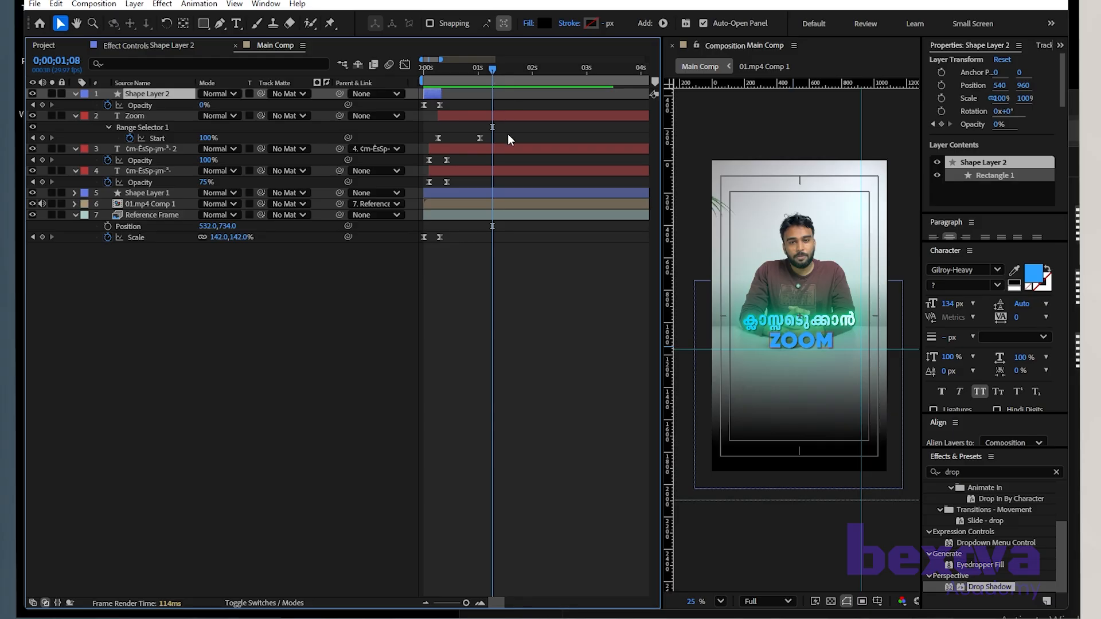
click(514, 168)
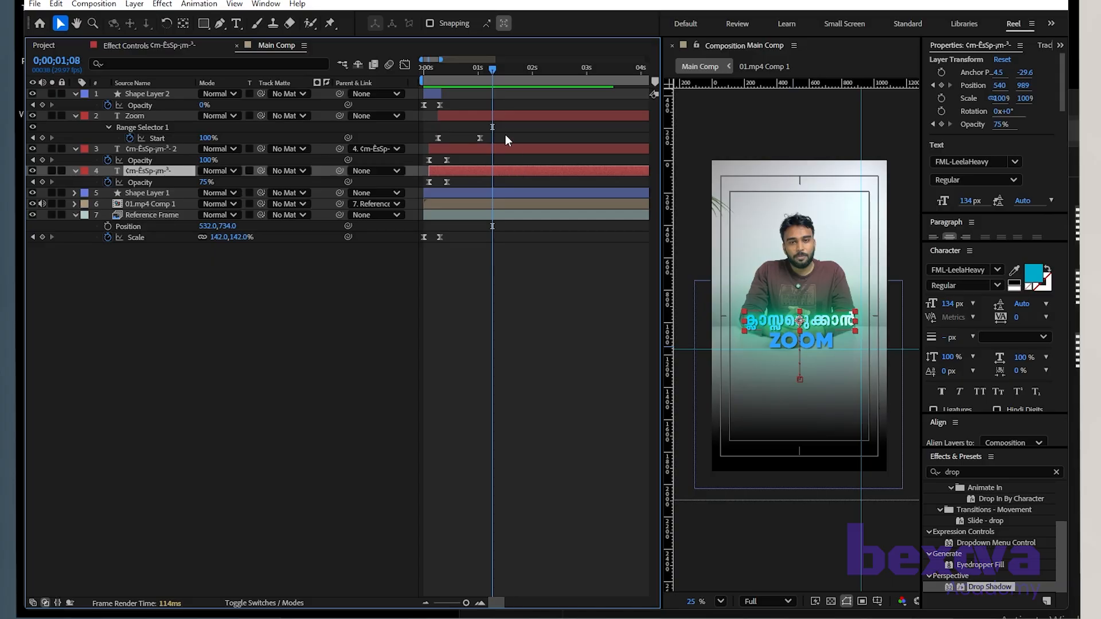
shift+click(504, 116)
key(t)
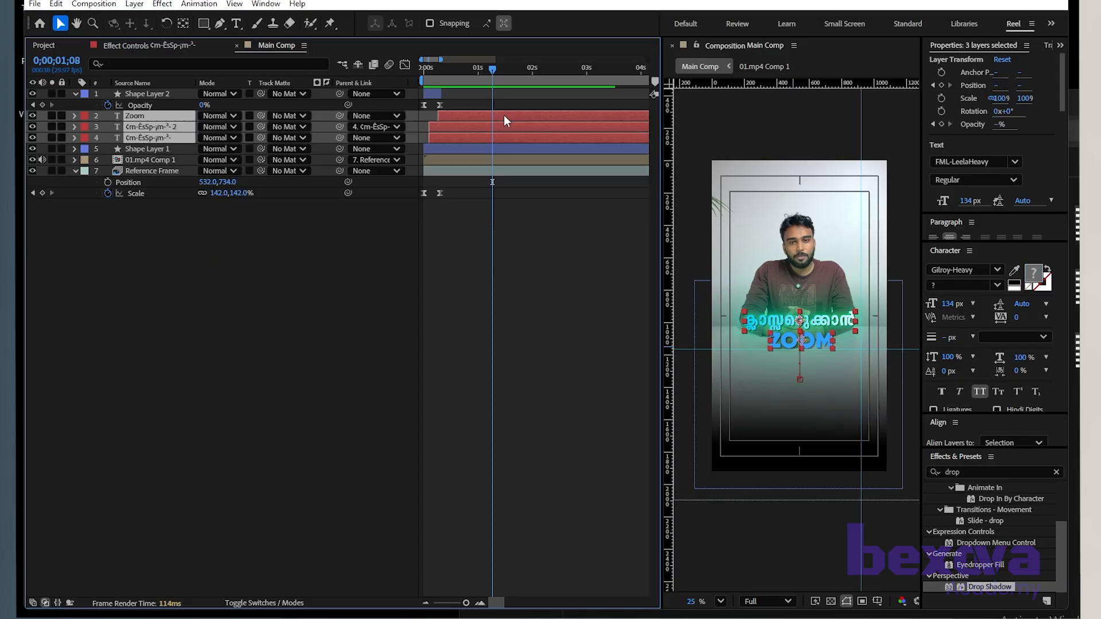
Step: Reveal the audio waveform of the 01.mp4 Comp 1 layer and collapse its mask properties
drag(500, 67, 457, 72)
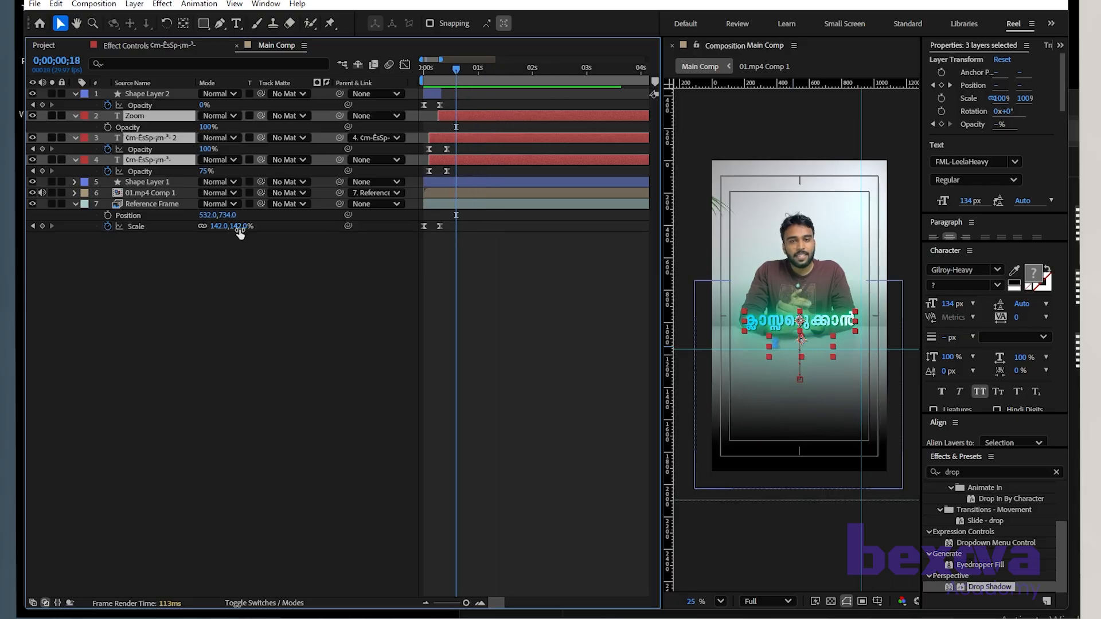
click(317, 404)
click(157, 195)
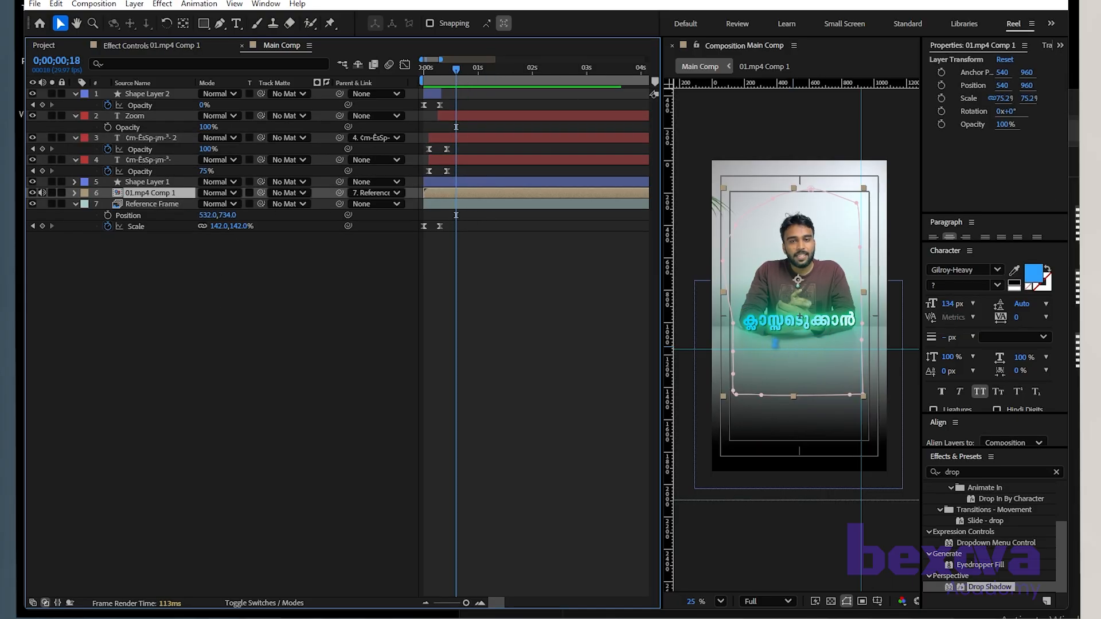
click(75, 193)
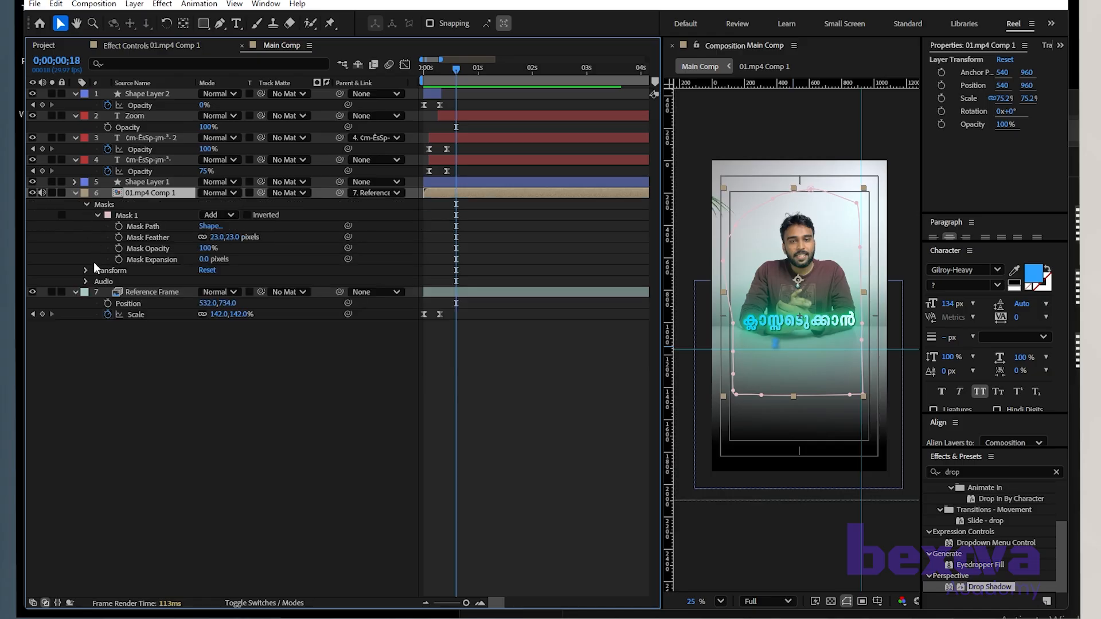
click(86, 282)
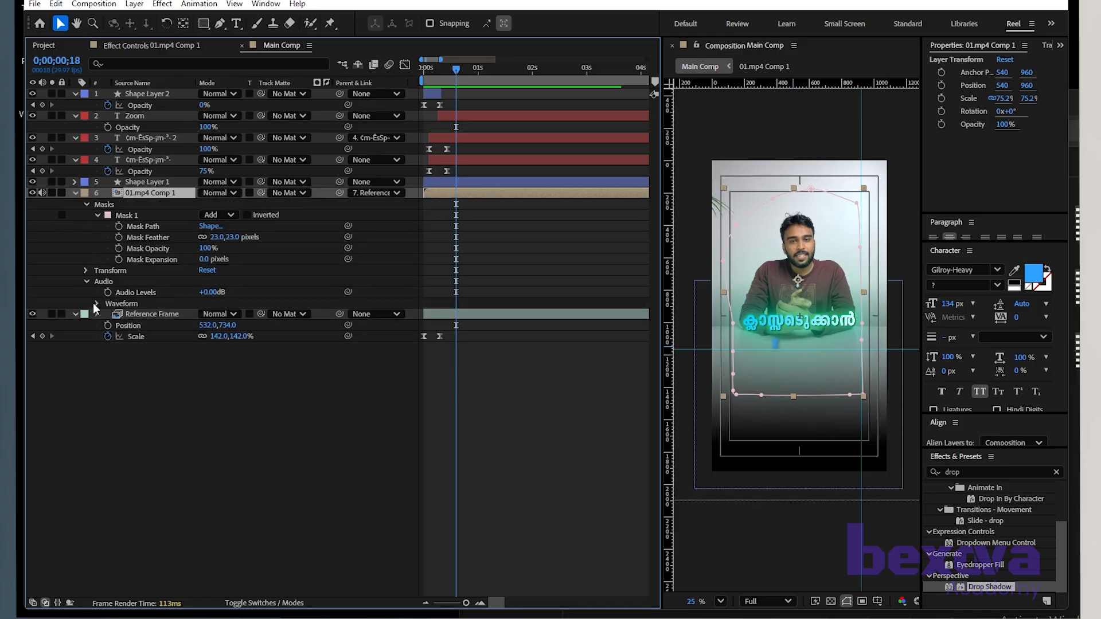
click(96, 304)
click(85, 205)
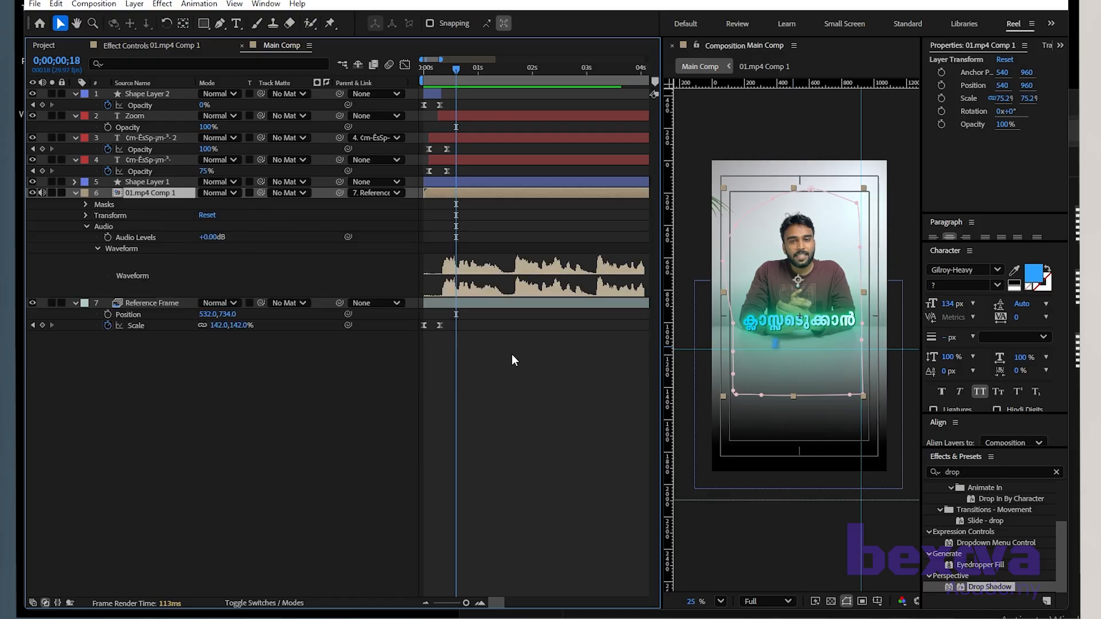
Step: Play the opening from the first frame against the waveform to find where the first spoken phrase ends
key(Home)
key(space)
key(space)
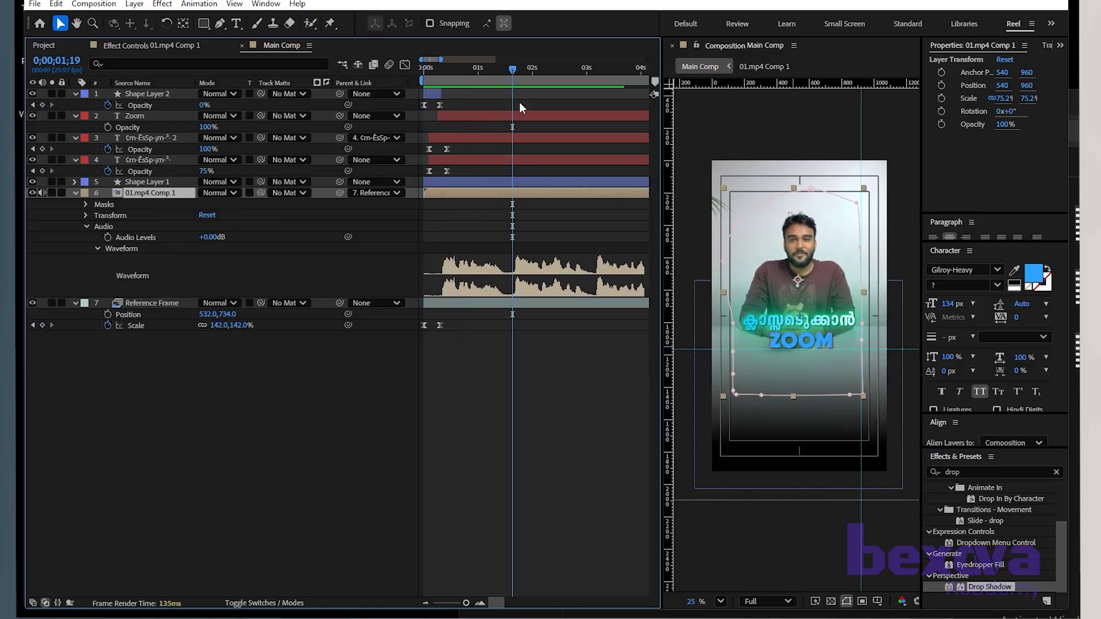
drag(510, 70, 511, 71)
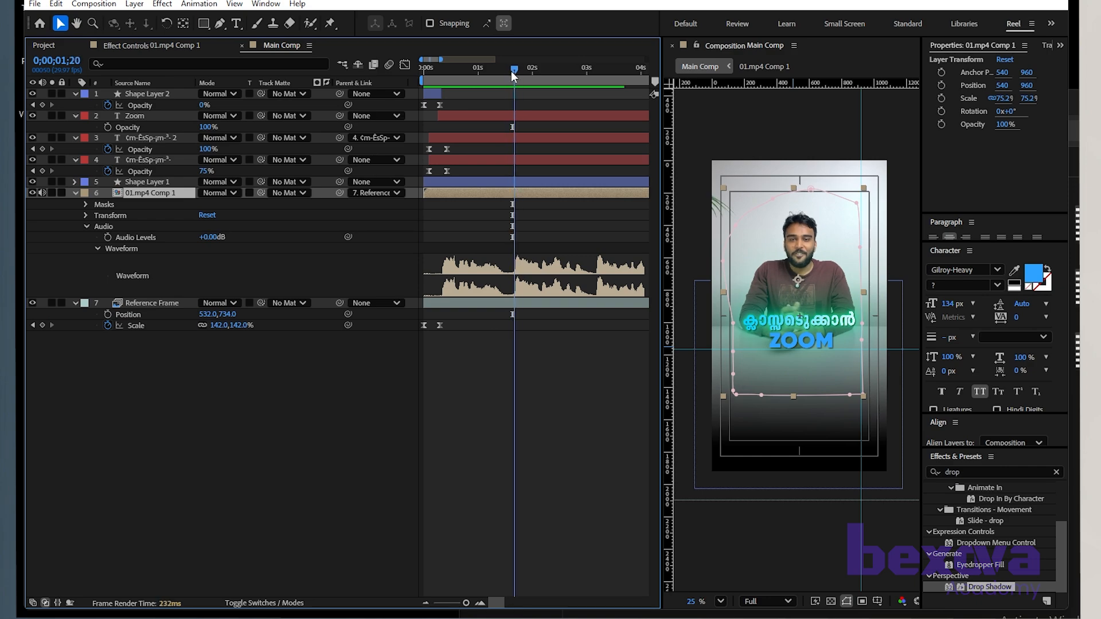
key(Home)
key(space)
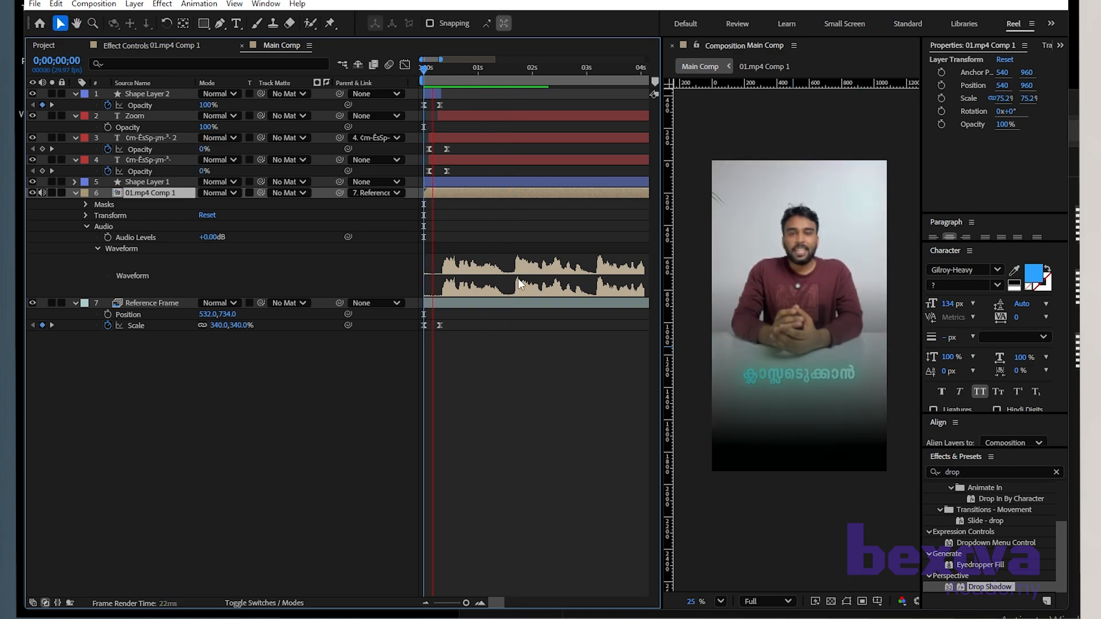
key(space)
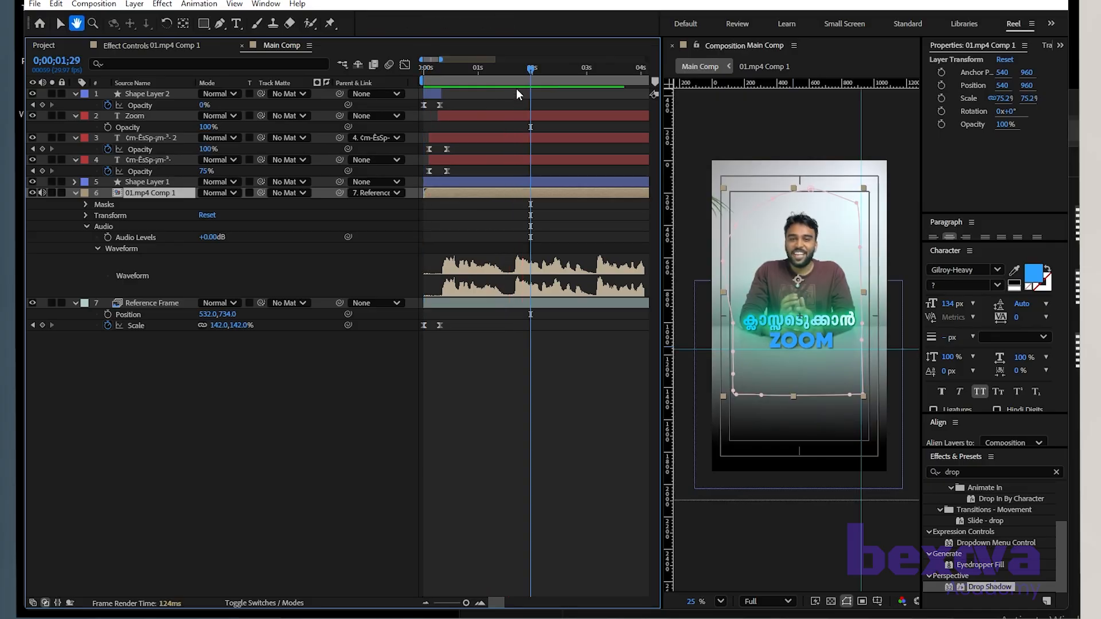
Step: Move the current time to 0;00;01;14, in the waveform gap after the first spoken phrase
drag(521, 70, 511, 71)
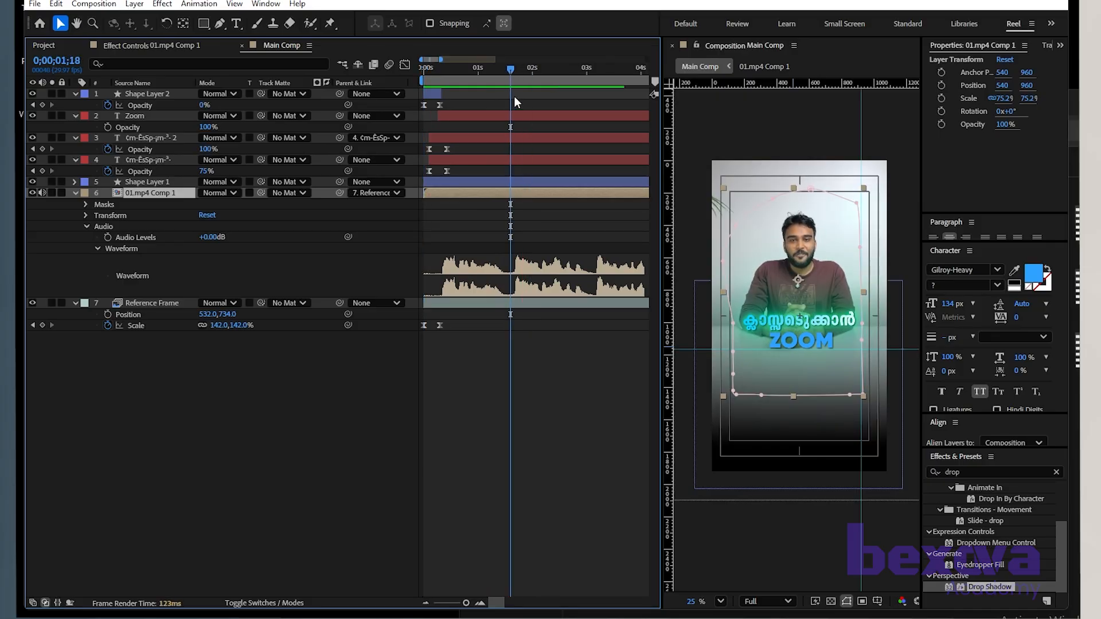
click(507, 74)
drag(507, 74, 502, 73)
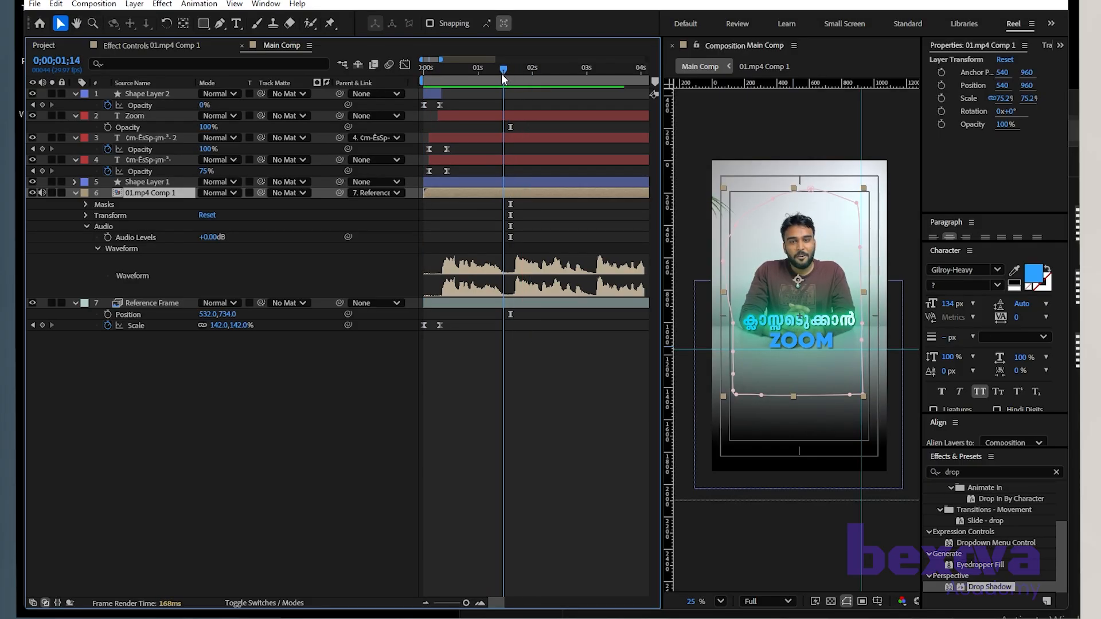
click(505, 159)
shift+click(503, 115)
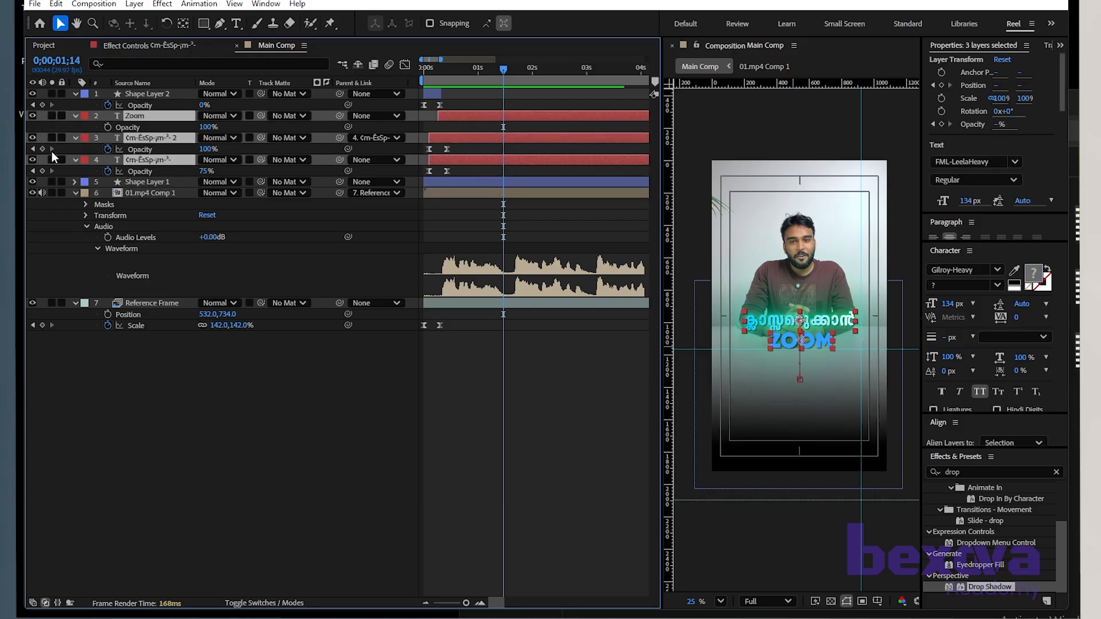
click(184, 463)
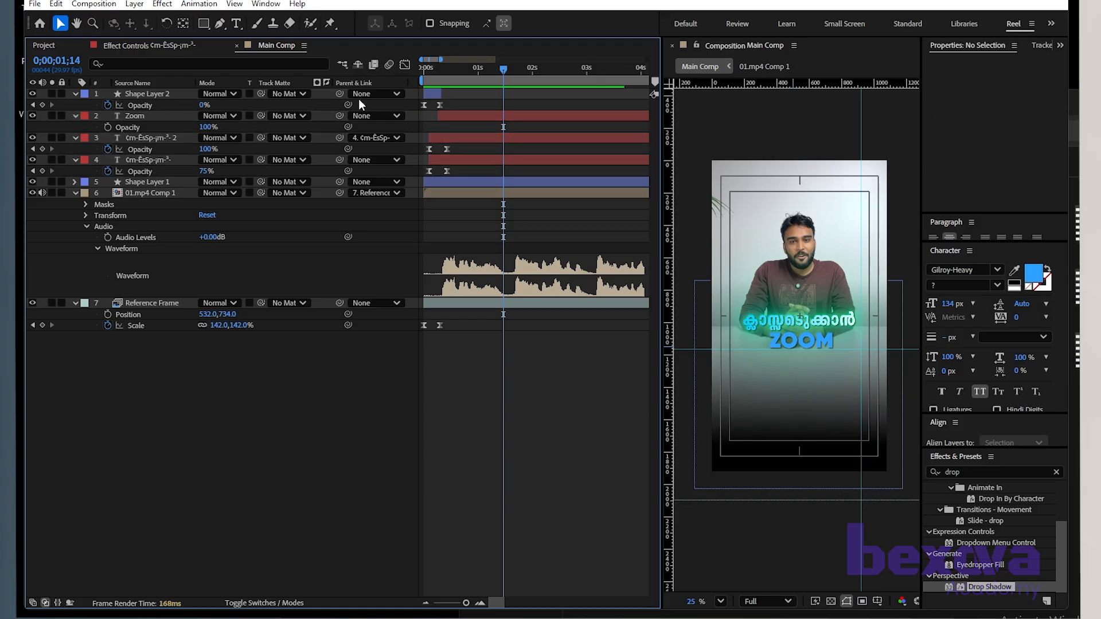
Step: Add Opacity keyframes at 0;00;01;14 to the Zoom layer and both Malayalam title layers, keeping their current values
click(158, 117)
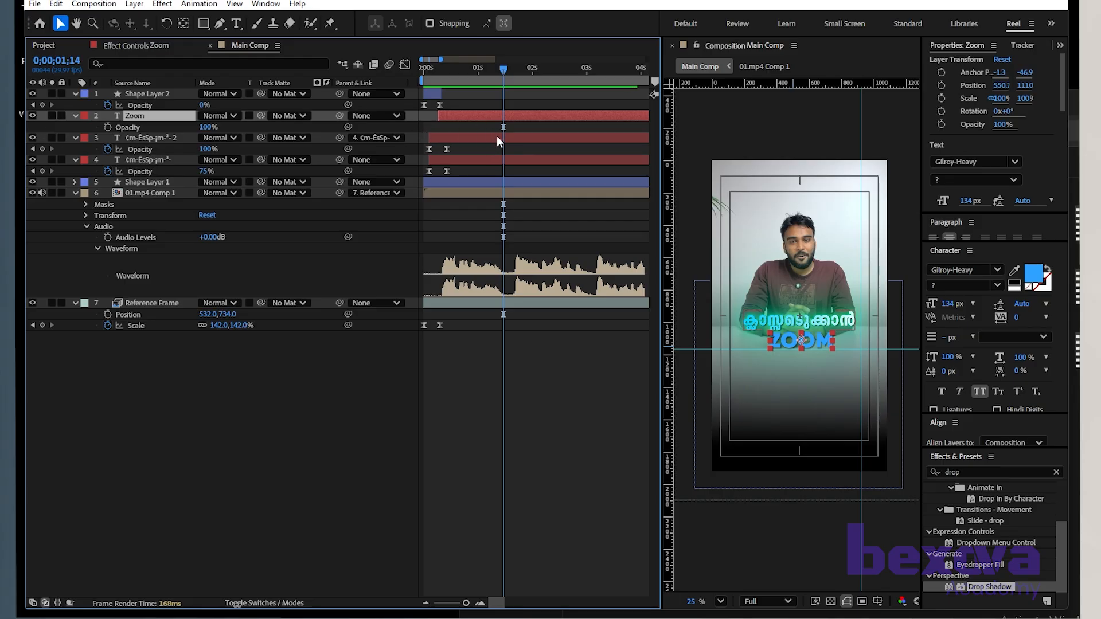
click(151, 139)
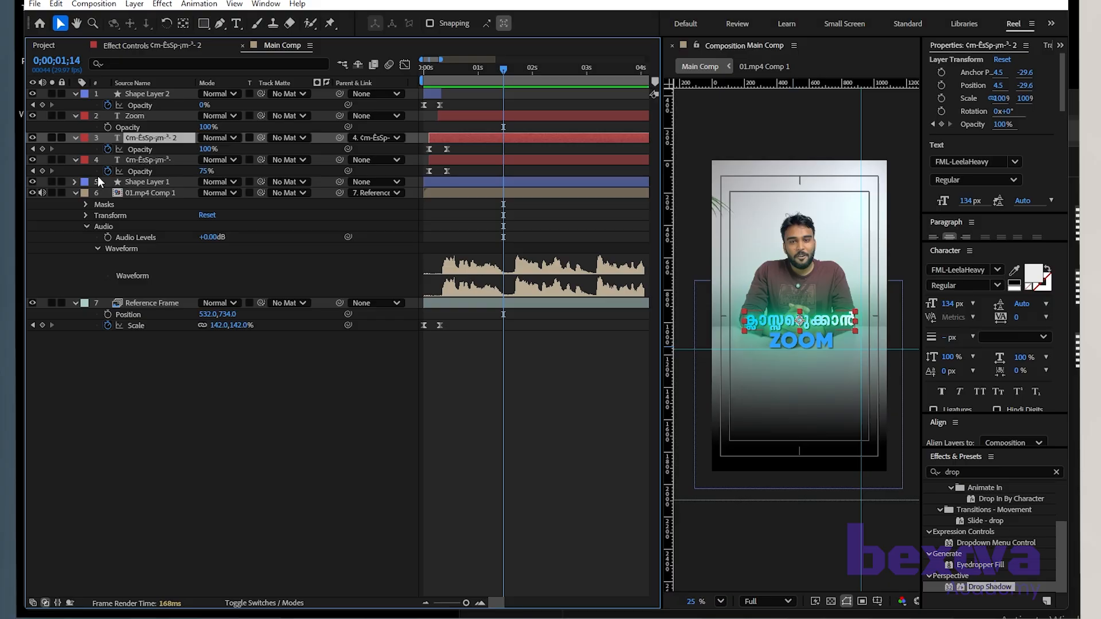
click(489, 156)
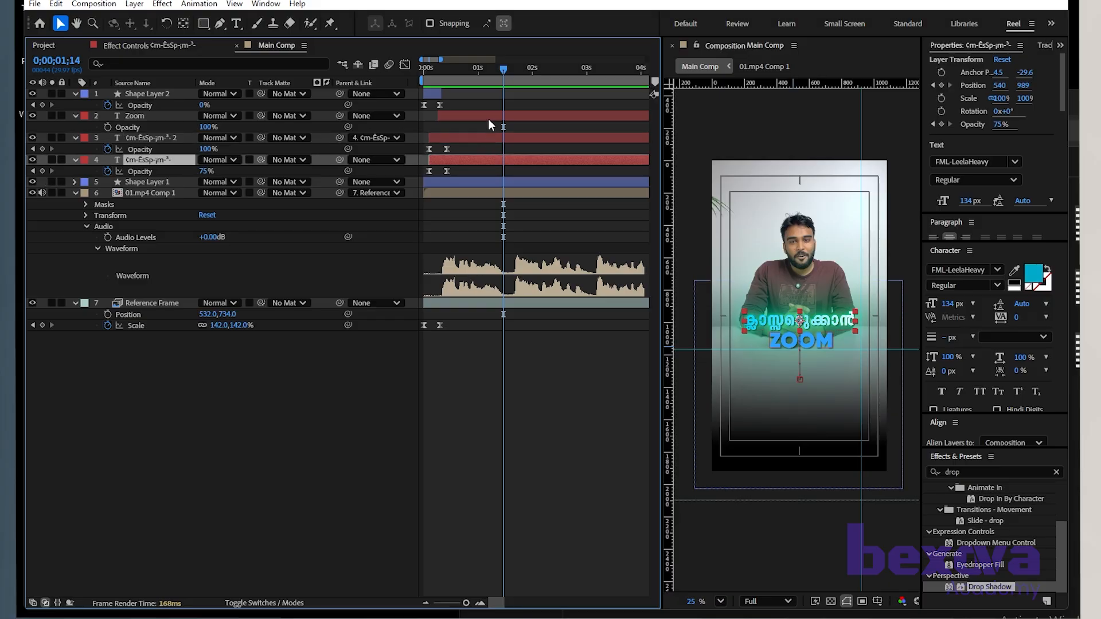
shift+click(488, 116)
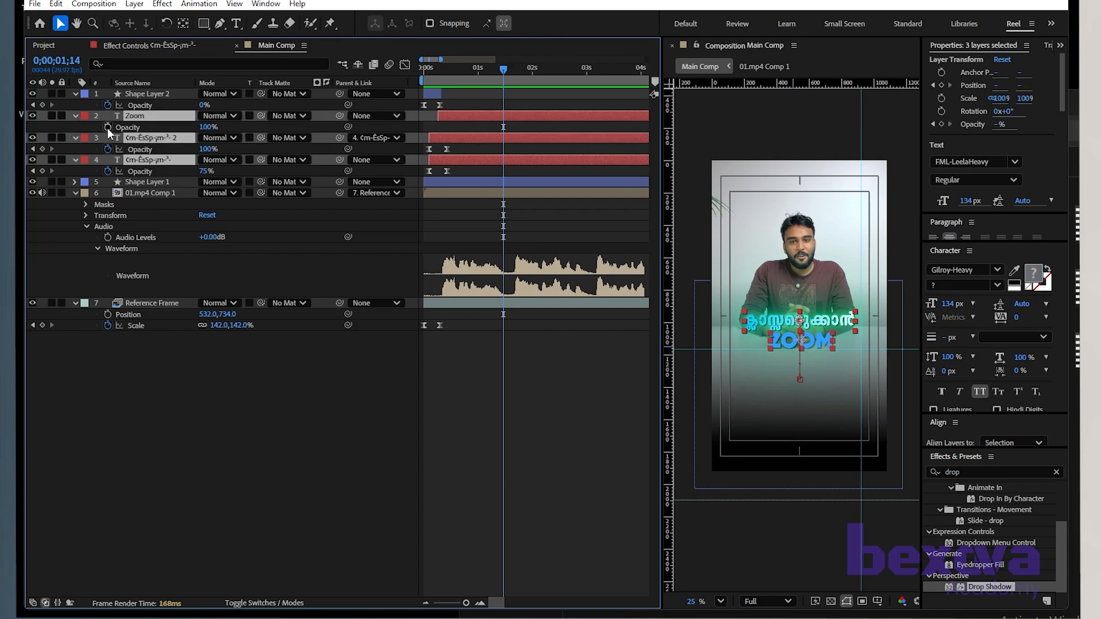
click(107, 128)
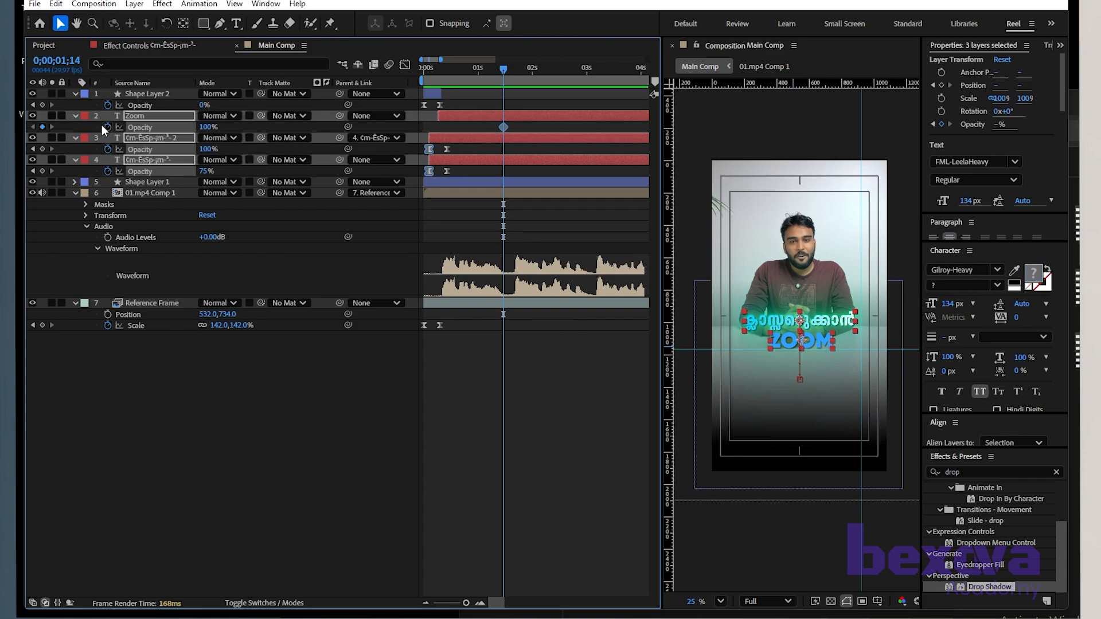
click(103, 125)
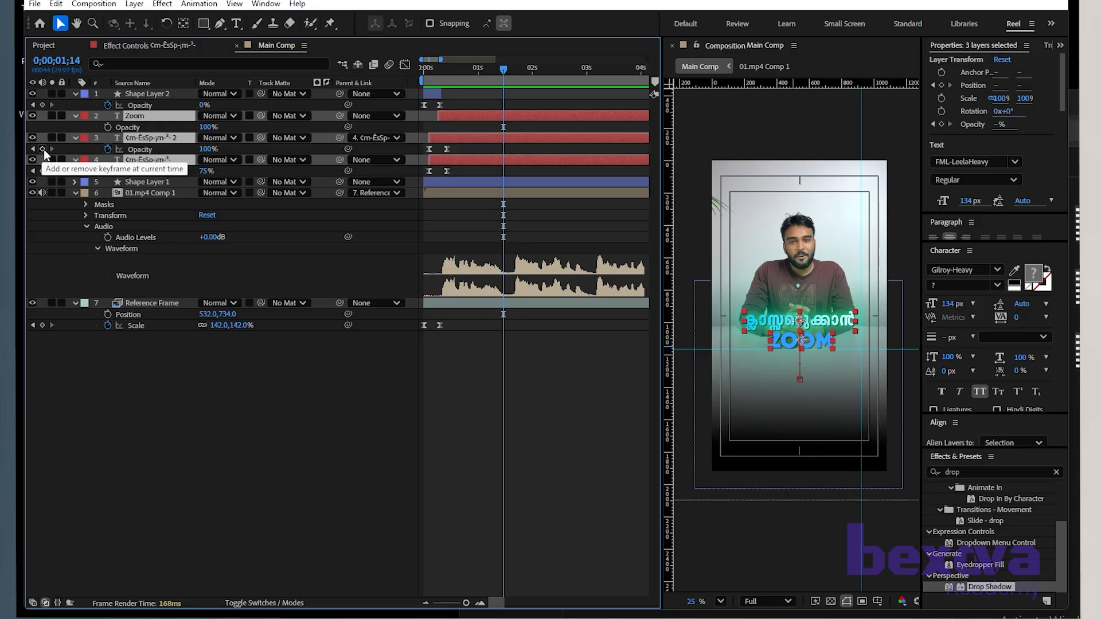
click(42, 149)
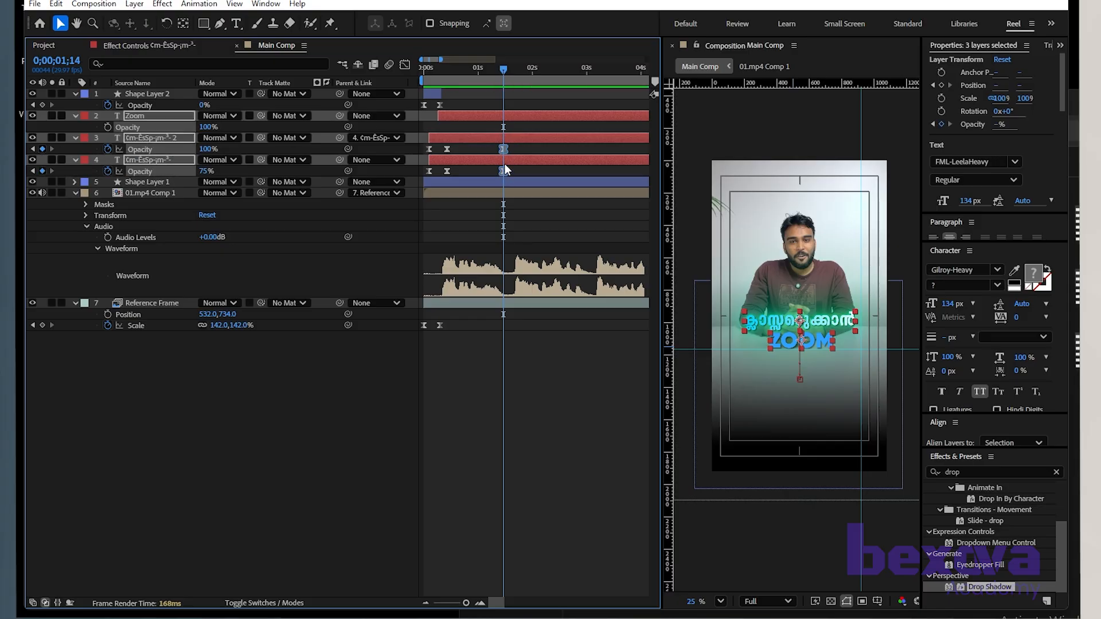
click(108, 124)
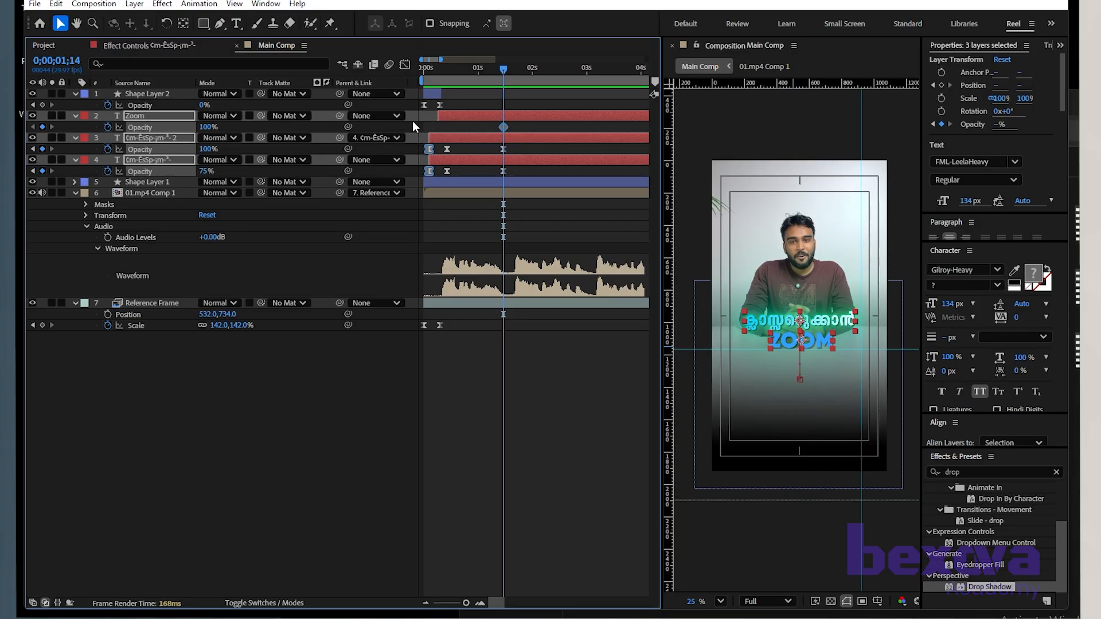
Step: At 0;00;01;20, set the Opacity of the Zoom layer and both Malayalam title layers to 0%
key(equal)
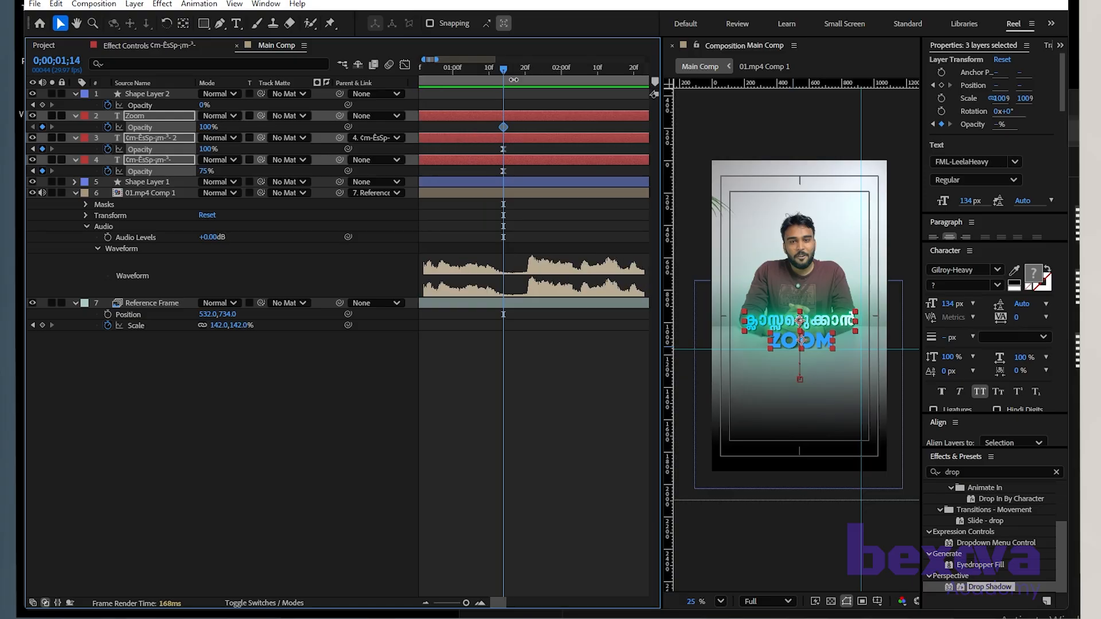
key(minus)
drag(484, 71, 507, 68)
click(34, 127)
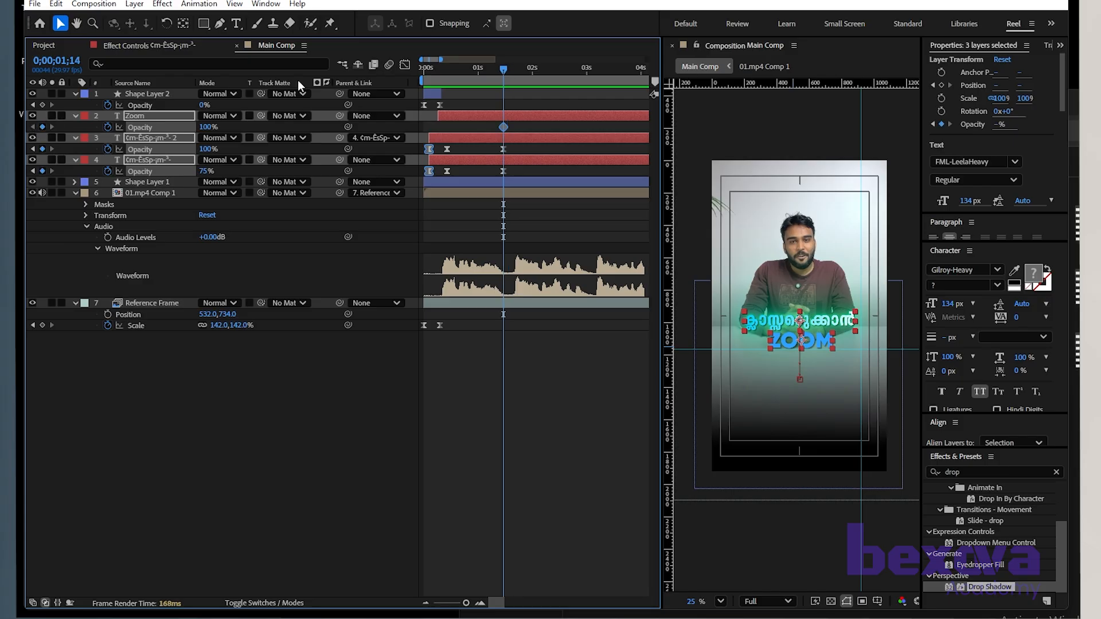
key(equal)
key(equal)
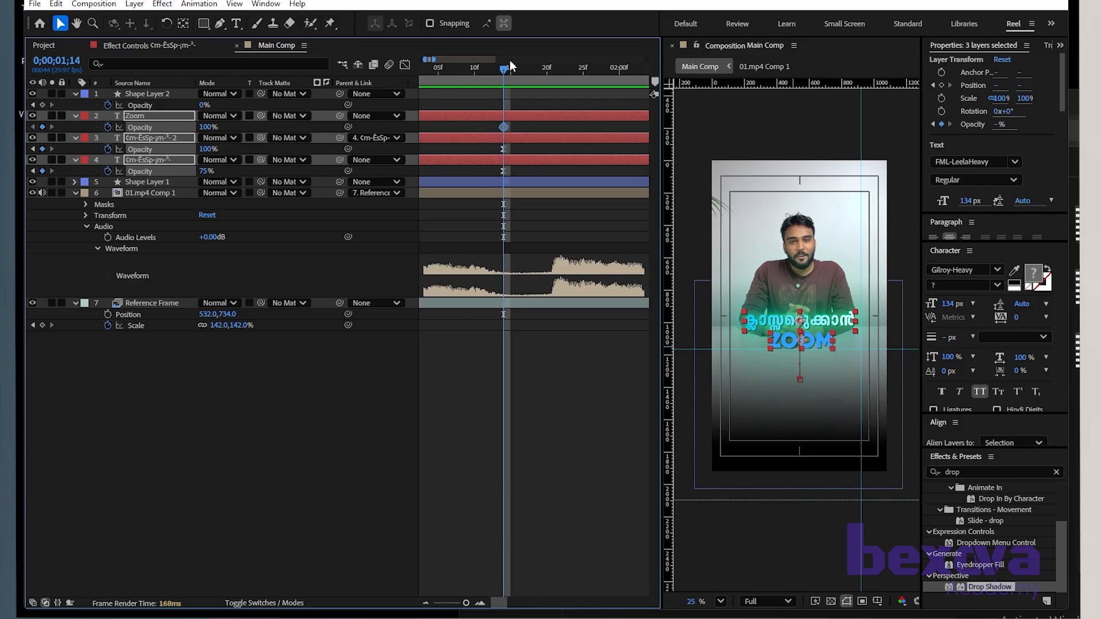
drag(506, 68, 546, 74)
key(minus)
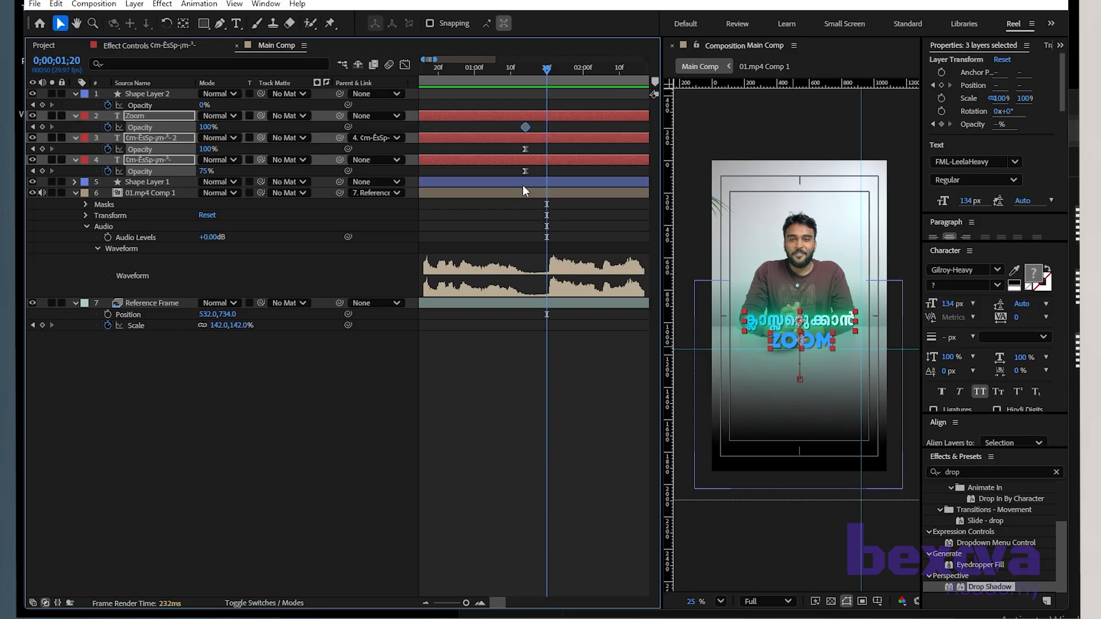
click(207, 127)
text(0)
key(Return)
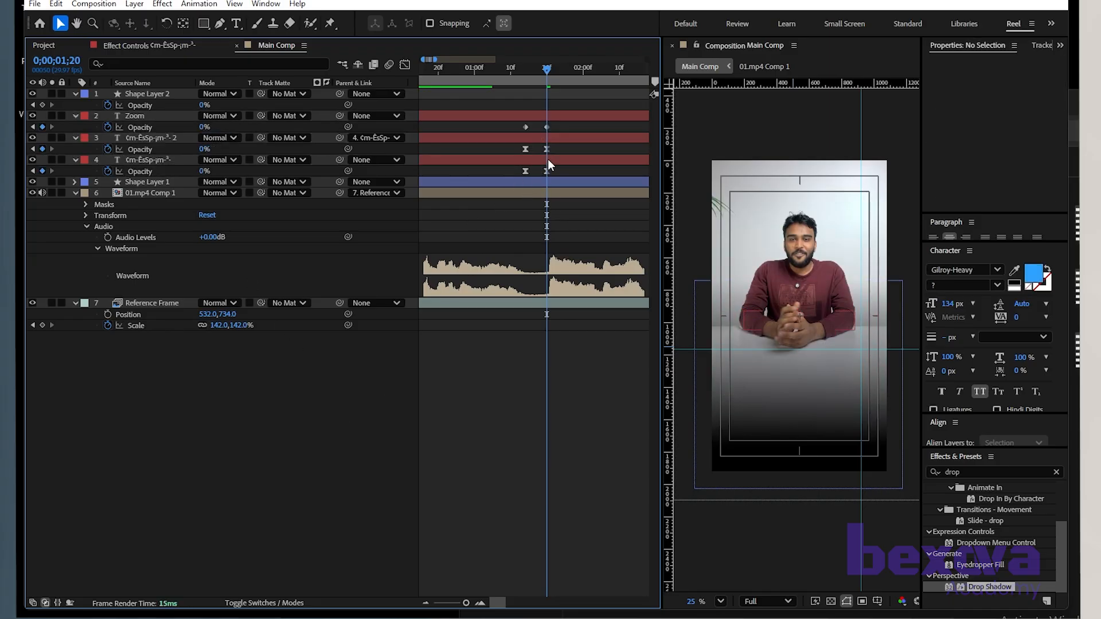
Step: Trim the ends of the Zoom layer and both Malayalam title layers to 0;00;01;20
click(549, 159)
shift+click(552, 119)
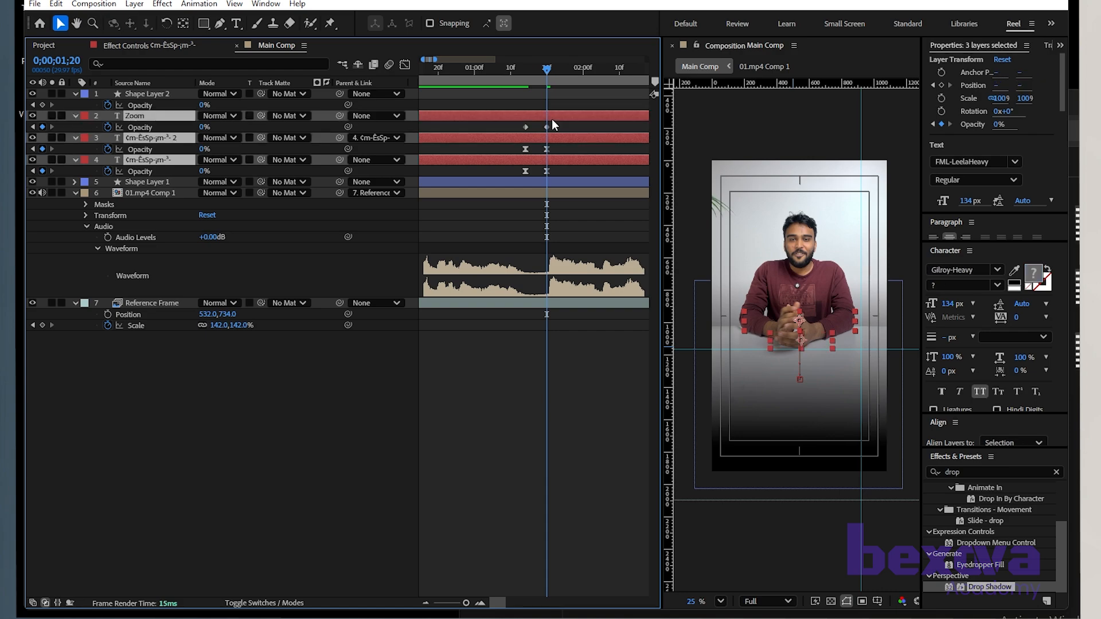
key(alt+bracketright)
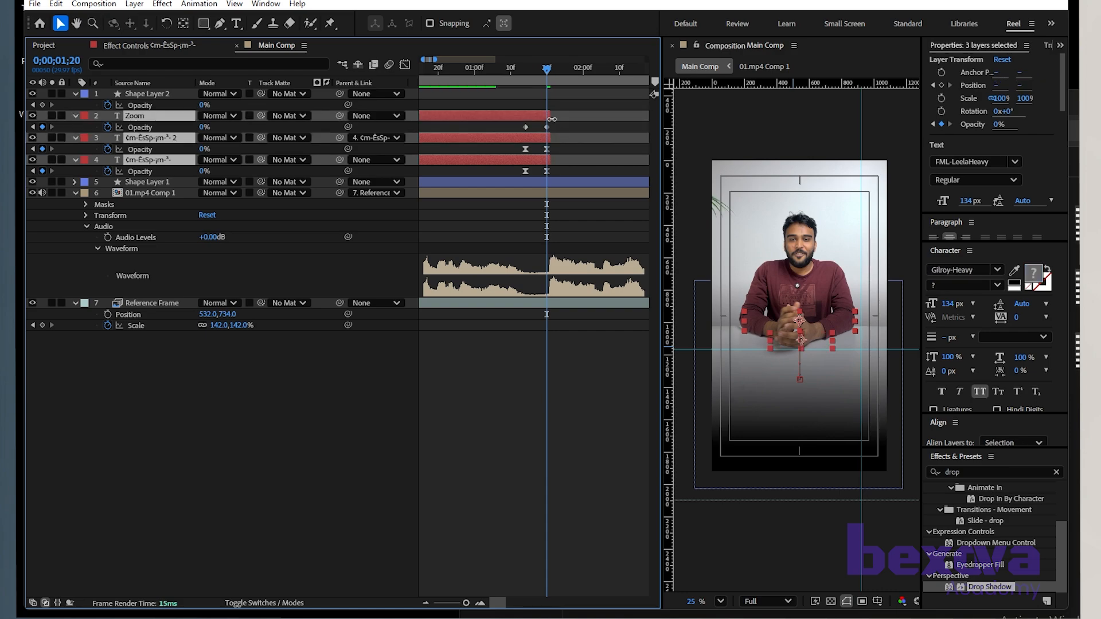
scroll(536, 175, down, 2)
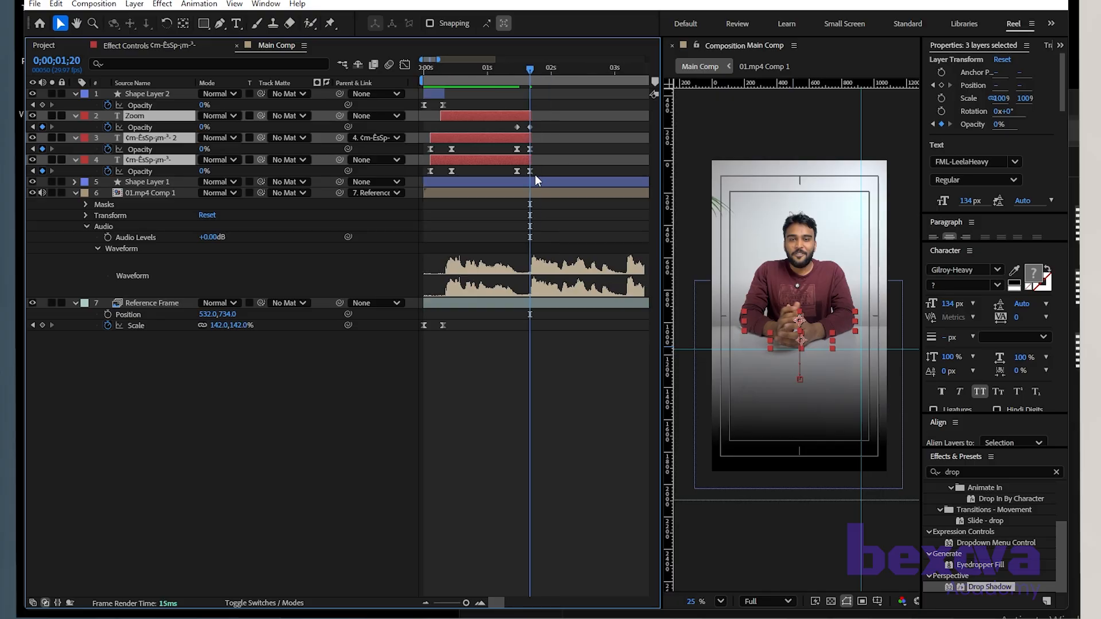
click(585, 393)
Step: Apply Easy Ease to the fade-out Opacity keyframes of the Zoom layer and both Malayalam title layers
drag(552, 123, 489, 129)
drag(518, 71, 501, 70)
drag(549, 127, 514, 177)
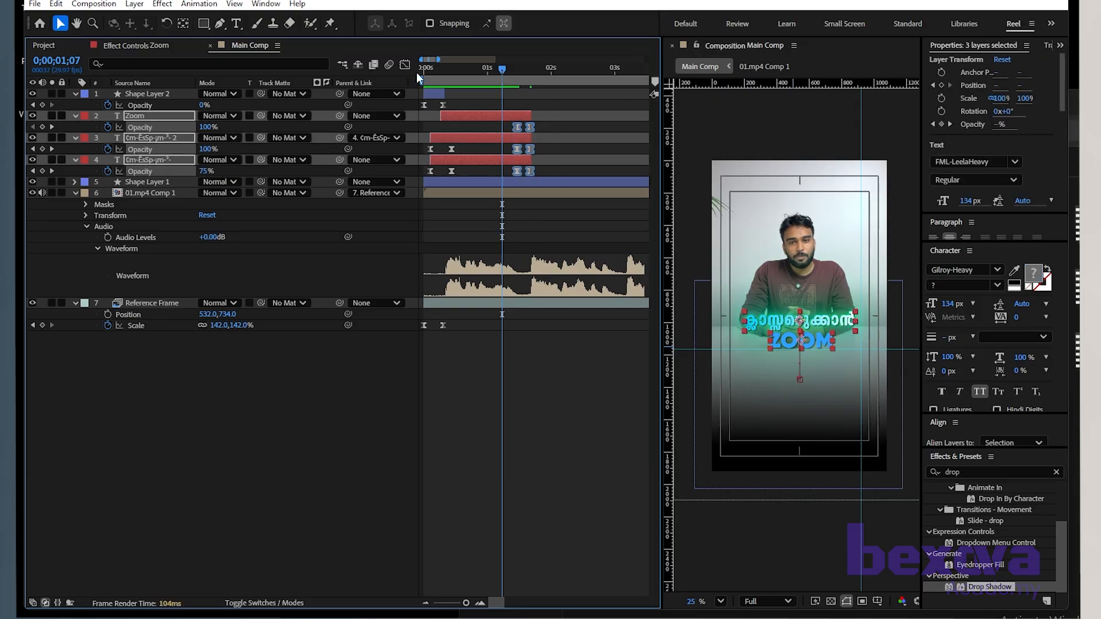
Step: Try shaping the titles' fade-out speed curves so Opacity drops fastest at the start, and preview the result
click(405, 65)
key(equal)
key(equal)
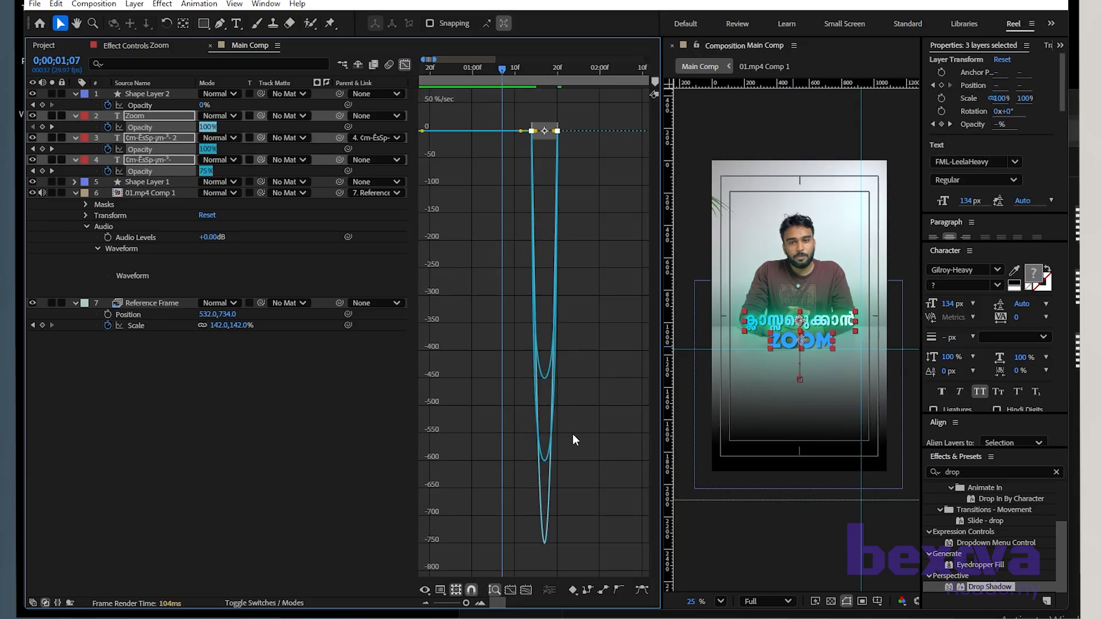
drag(539, 282, 497, 282)
drag(566, 131, 546, 126)
key(space)
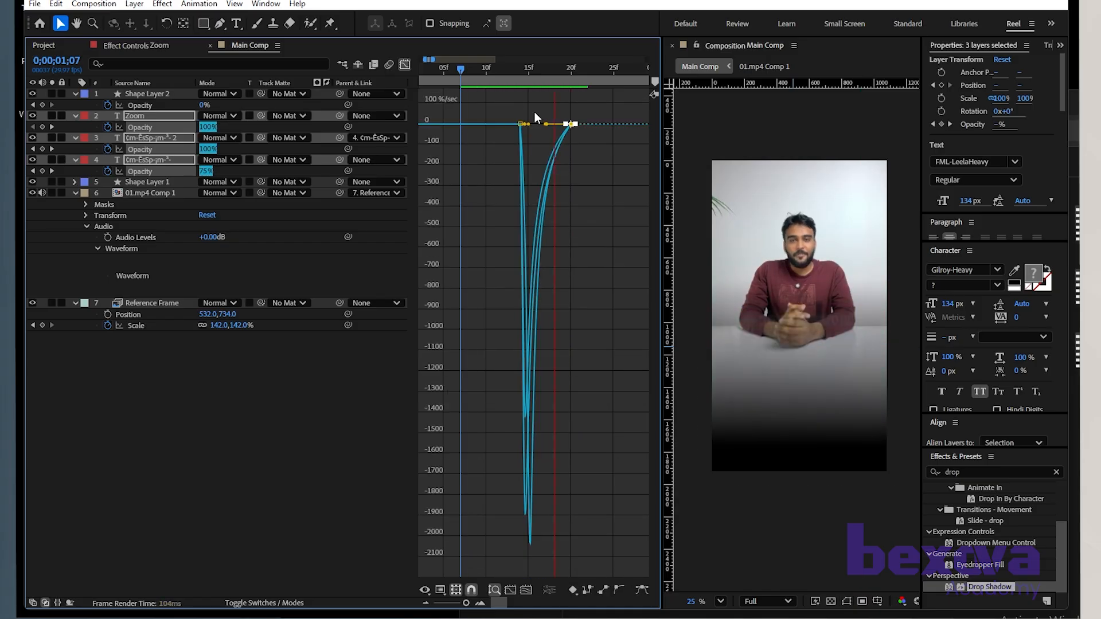
Step: Reset the easing of the titles' fade-out keyframes and shape the speed curves to start slowly and drop fastest near the end
drag(483, 180, 541, 172)
key(minus)
key(equal)
drag(560, 103, 445, 164)
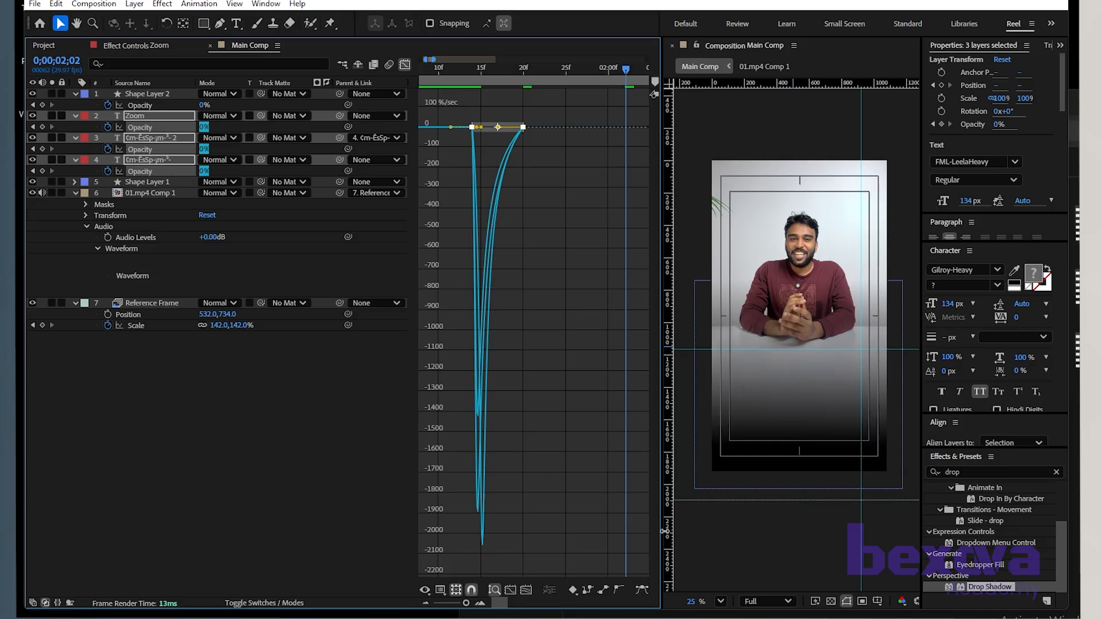
drag(663, 531, 678, 526)
drag(561, 102, 448, 153)
drag(443, 97, 553, 153)
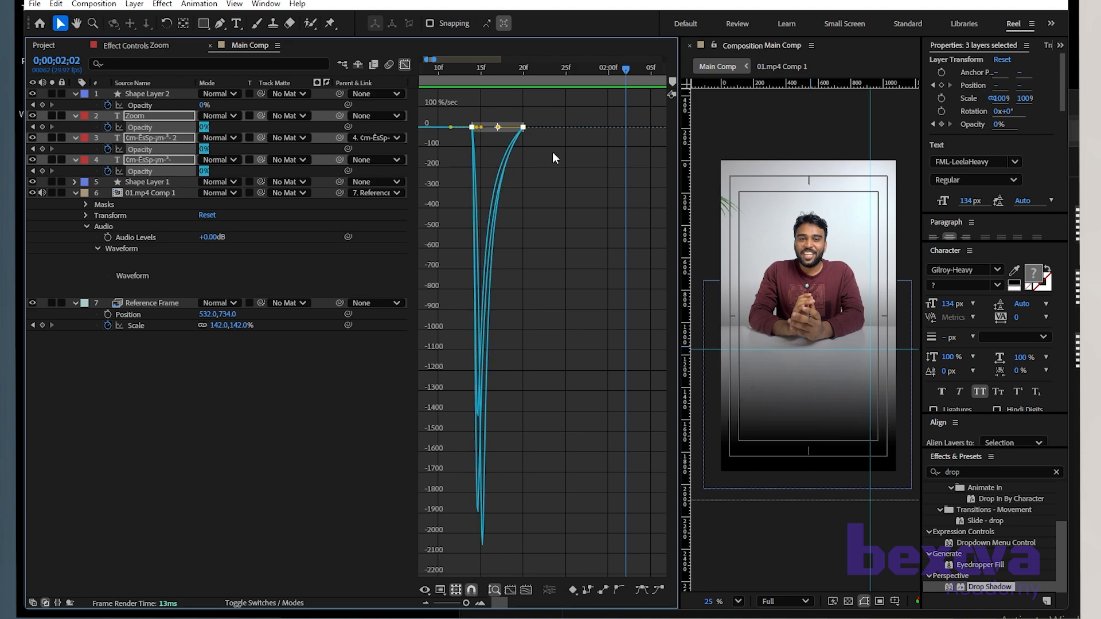
click(642, 591)
drag(481, 135, 500, 132)
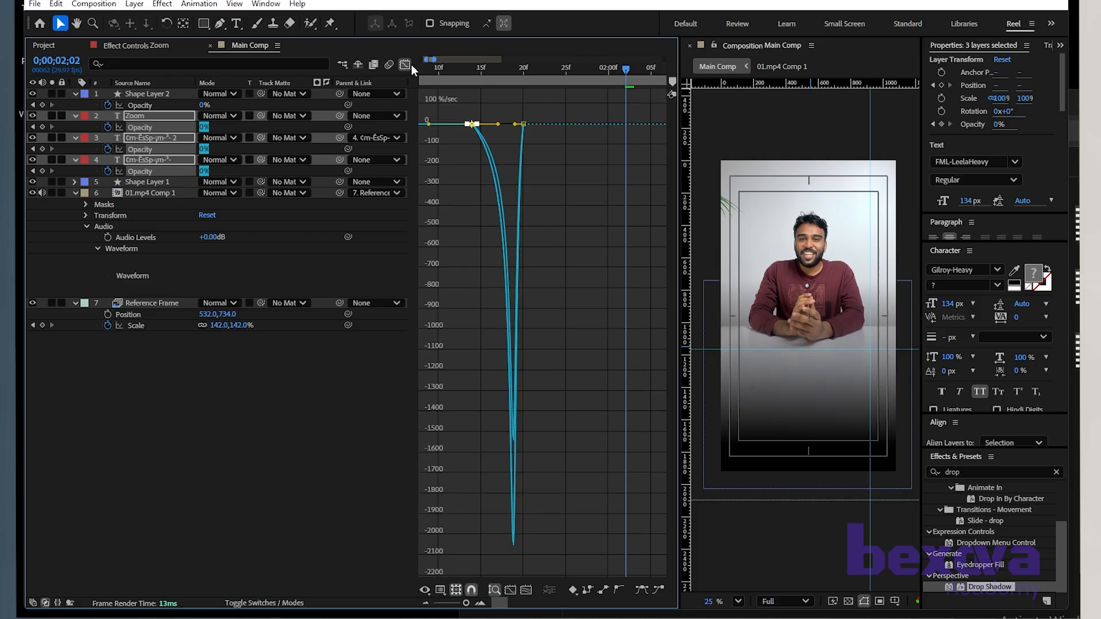
click(405, 65)
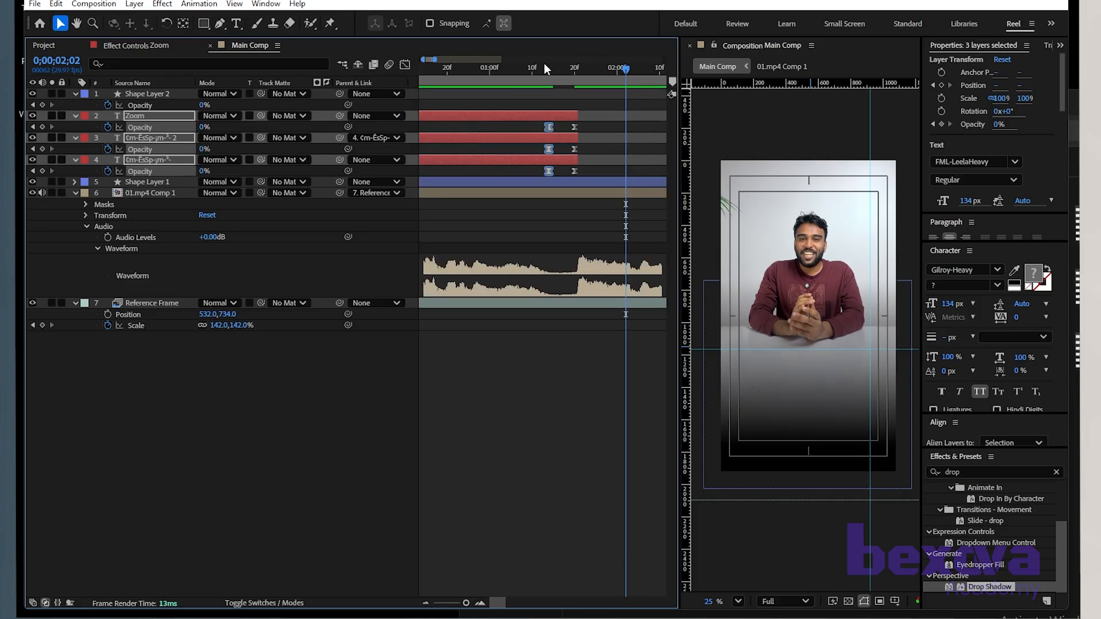
Step: Play the titles' fade-out from 0;00;01;03 to check it against the speech, and park the current time at 0;00;01;21
drag(546, 69, 499, 70)
key(minus)
key(space)
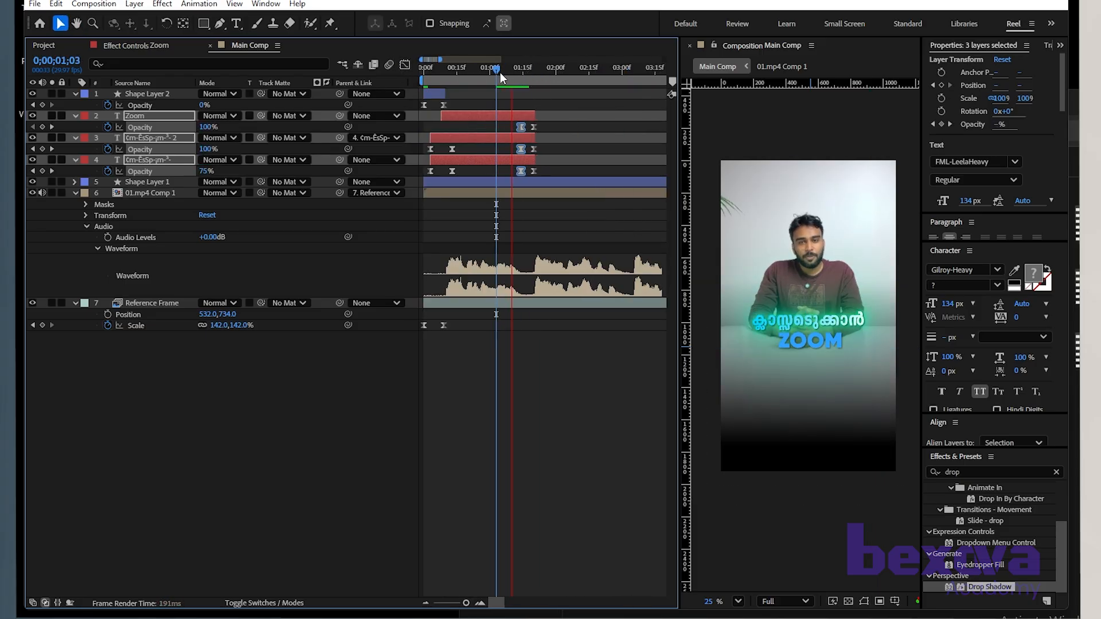
key(equal)
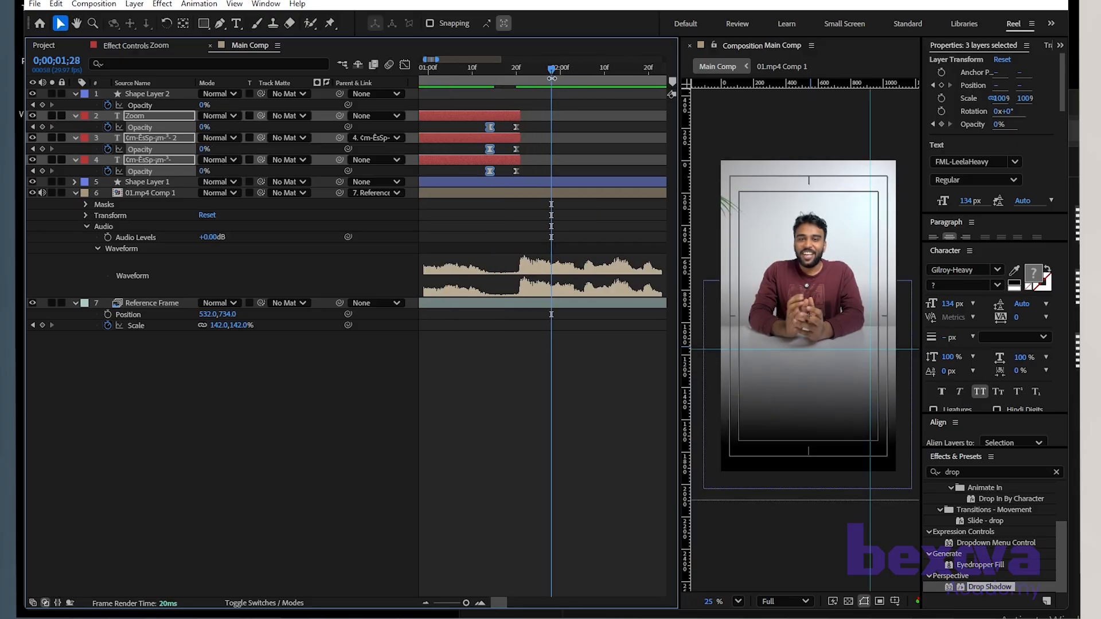
drag(532, 70, 520, 71)
key(minus)
key(minus)
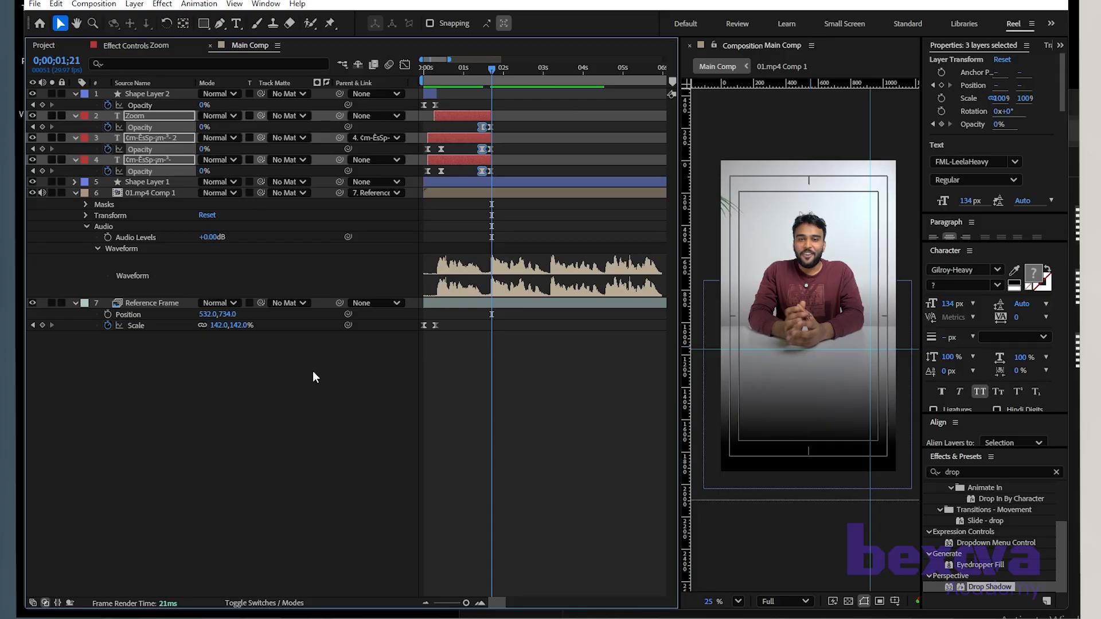
click(309, 369)
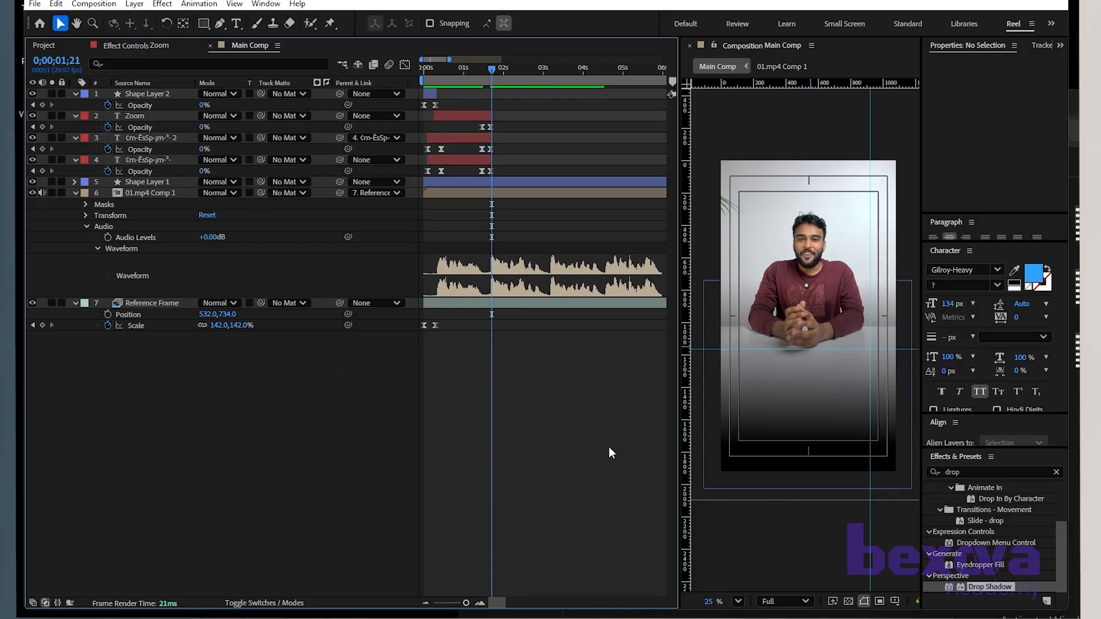
Step: Switch to Notepad and copy the phrase "ഫയൽ അയക്കാൻ" from the script in New Text Document.txt
click(789, 599)
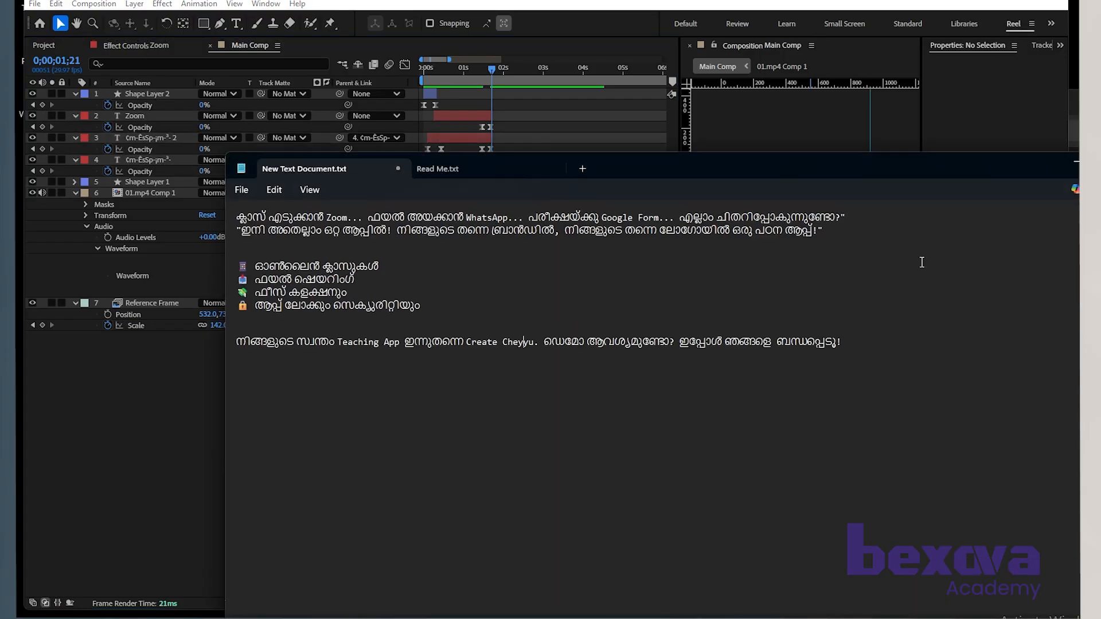
drag(367, 218, 453, 205)
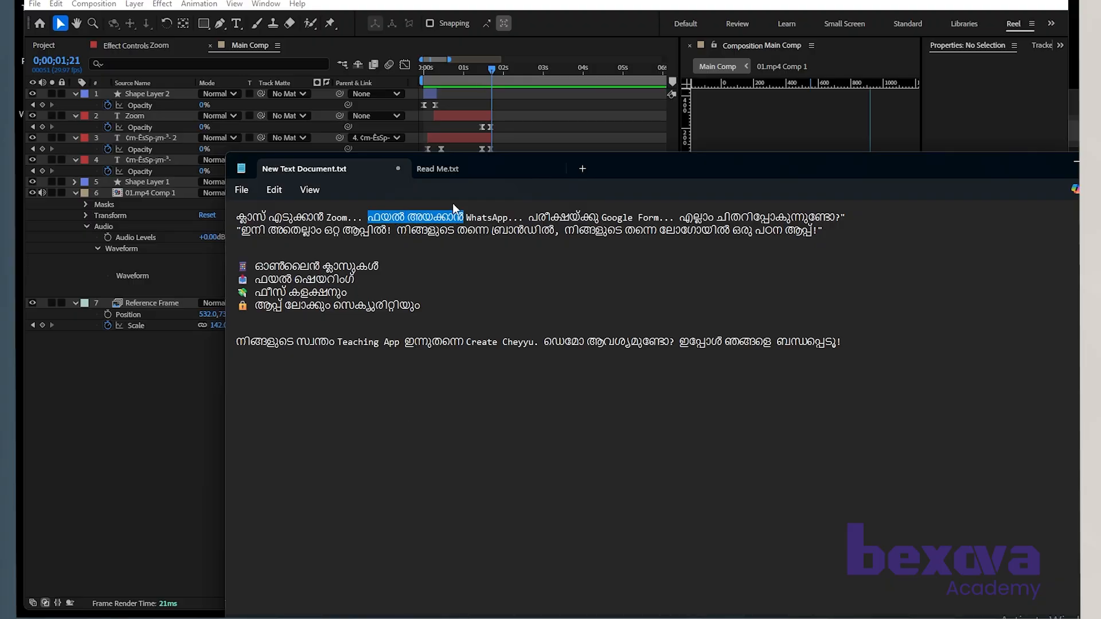
right_click(404, 226)
click(443, 287)
Step: Switch to the Kuttipencil page in the browser and replace its text with the copied phrase "ഫയൽ അയക്കാൻ"
click(740, 618)
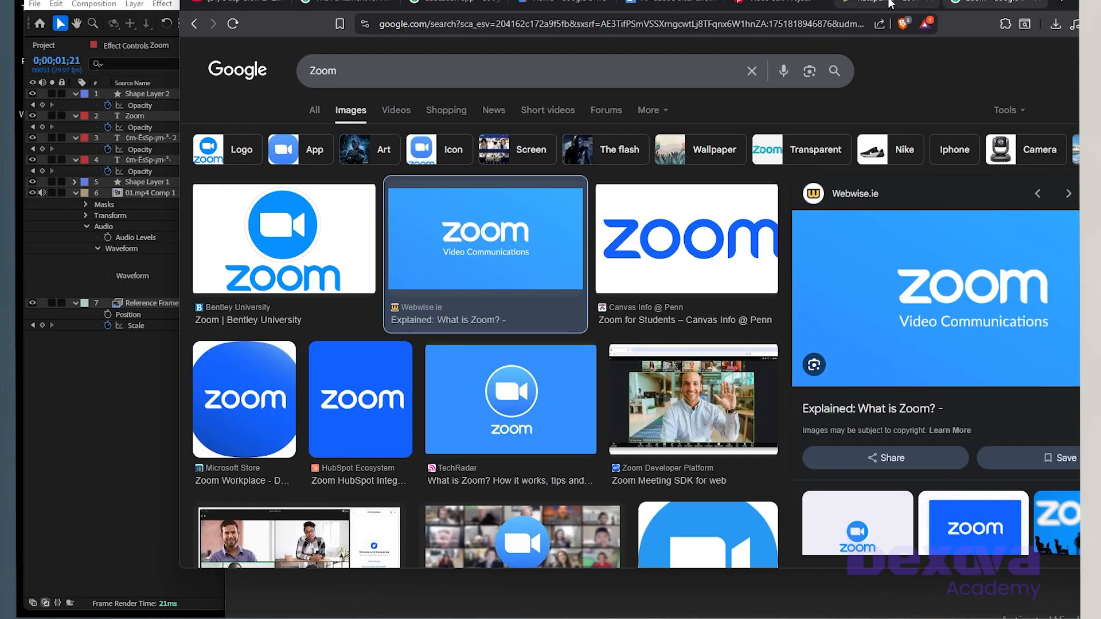
drag(1088, 2, 944, 4)
click(740, 4)
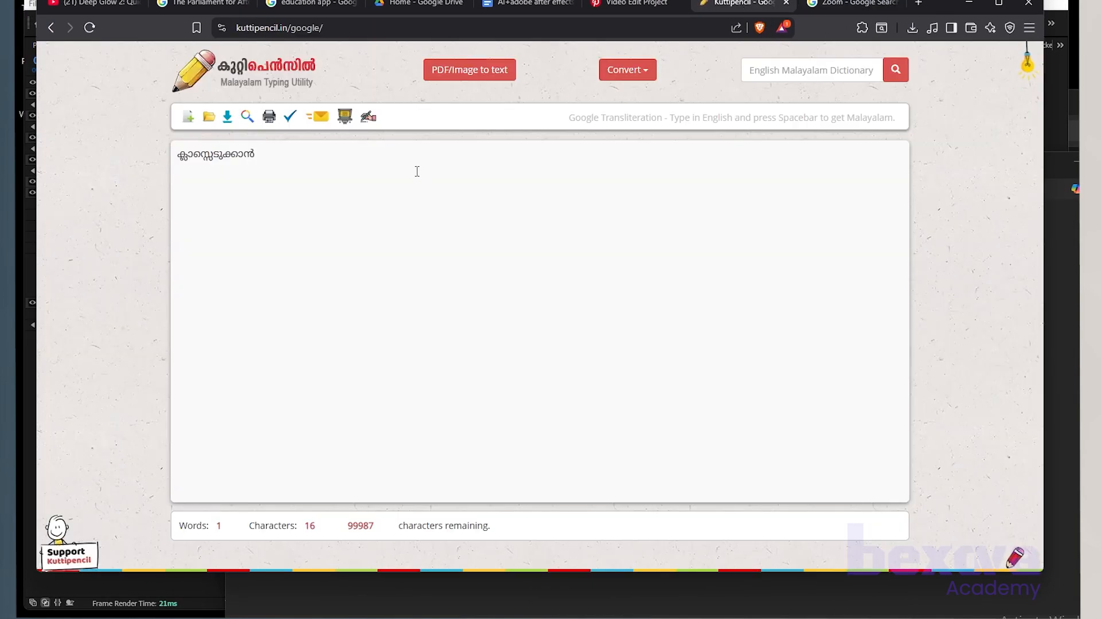
drag(420, 169, 111, 147)
key(ctrl+v)
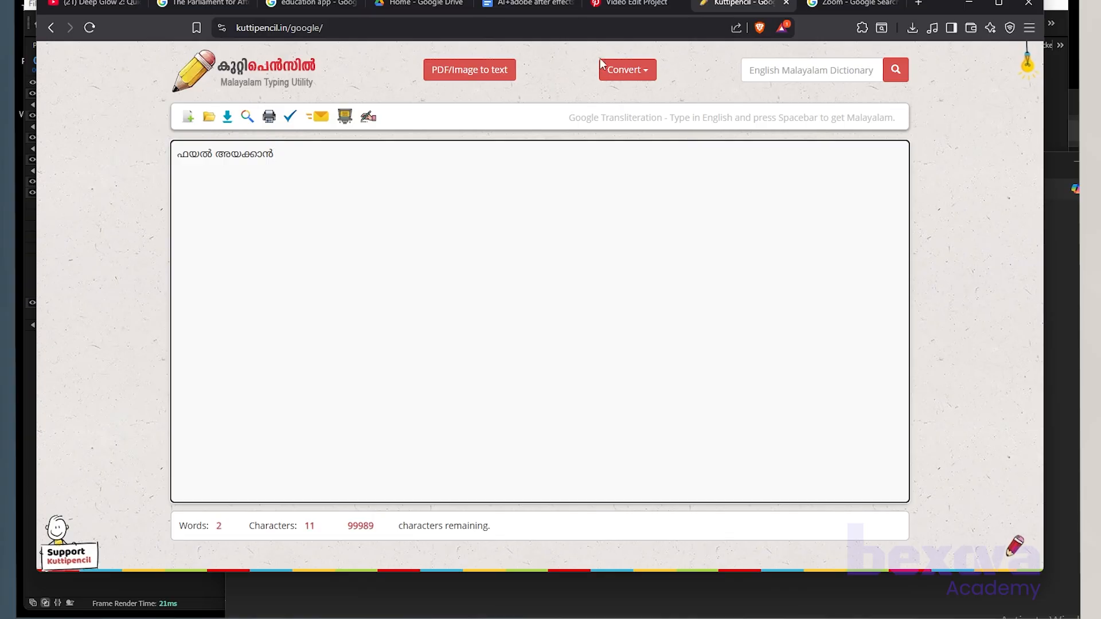
Step: Convert the Malayalam phrase to the FML series, copy the converted text and put the browser away
click(631, 71)
click(613, 112)
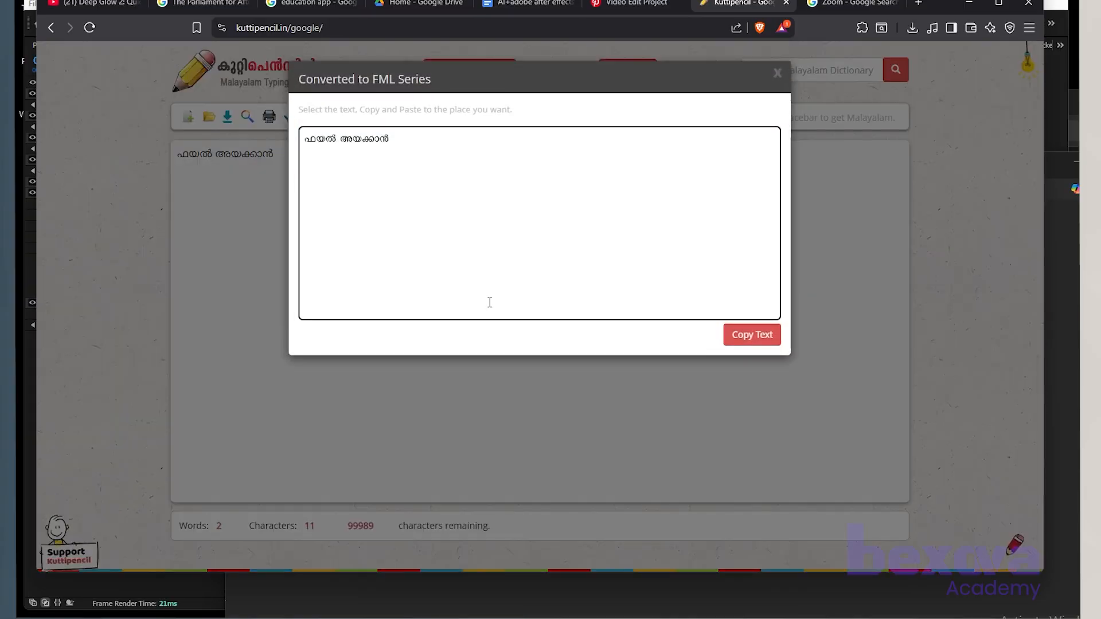
click(751, 337)
click(779, 71)
click(969, 3)
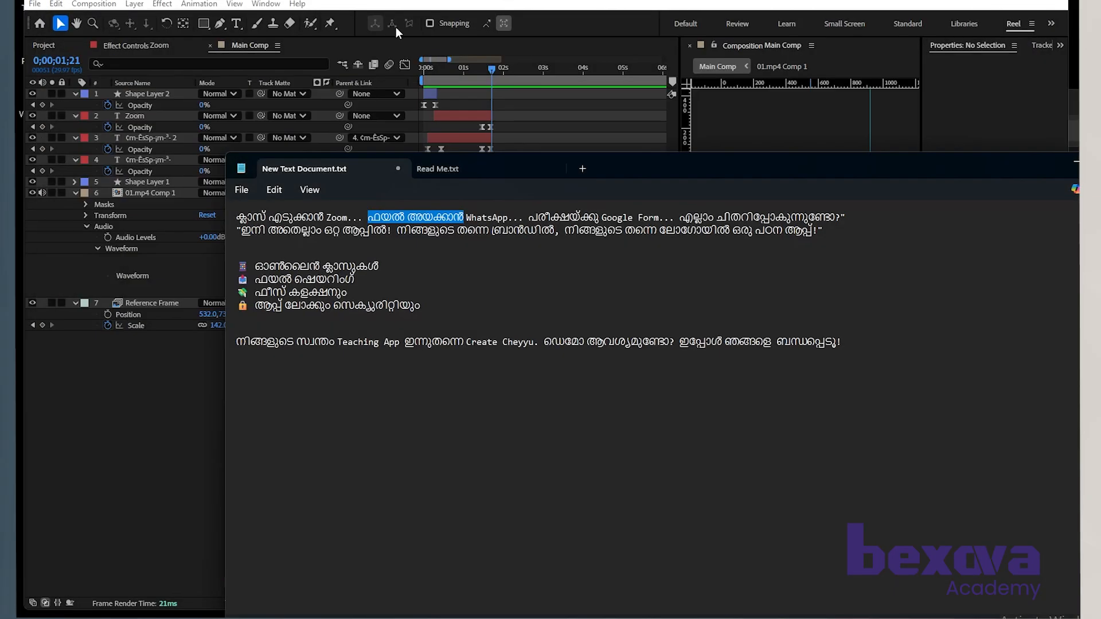
Step: Switch to After Effects and duplicate the Zoom layer together with the two Malayalam title layers
click(170, 398)
click(462, 160)
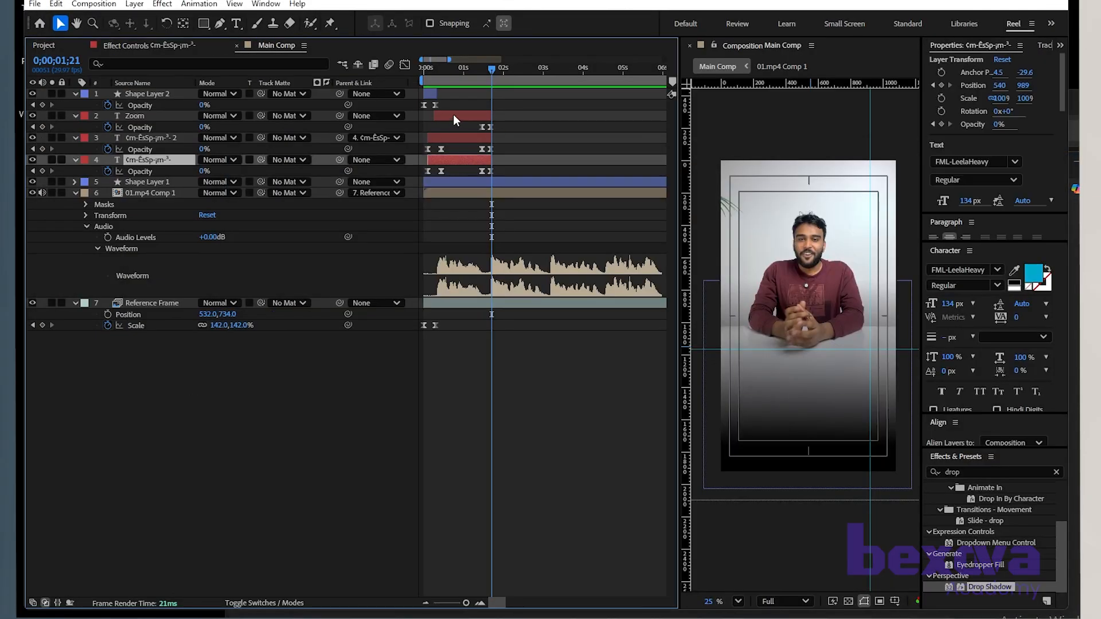
shift+click(453, 116)
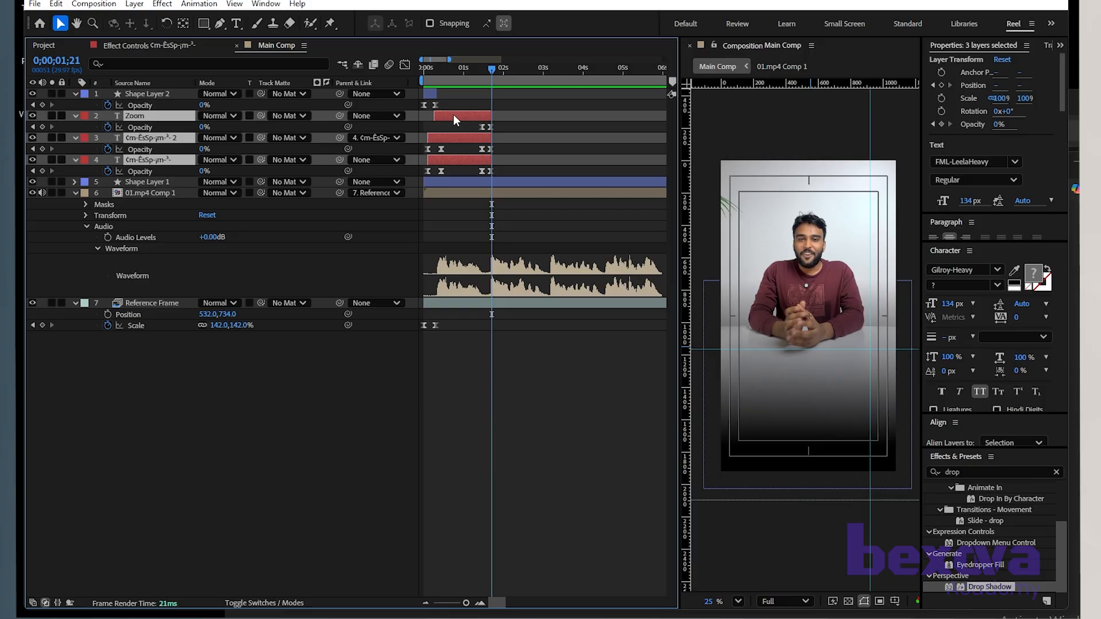
click(346, 456)
click(141, 151)
click(144, 160)
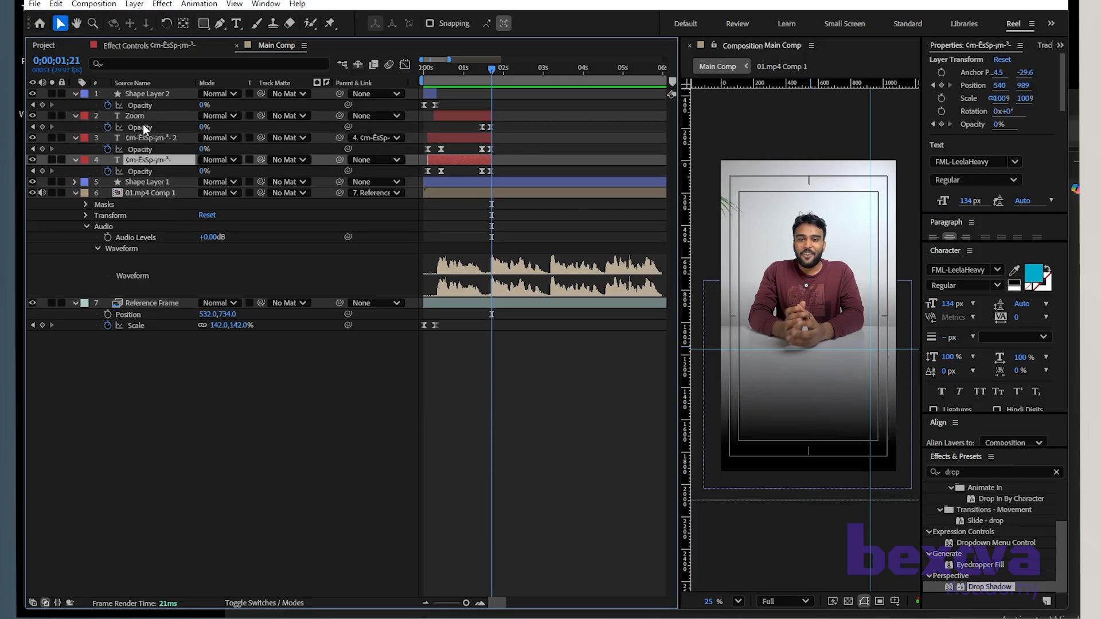
shift+click(142, 116)
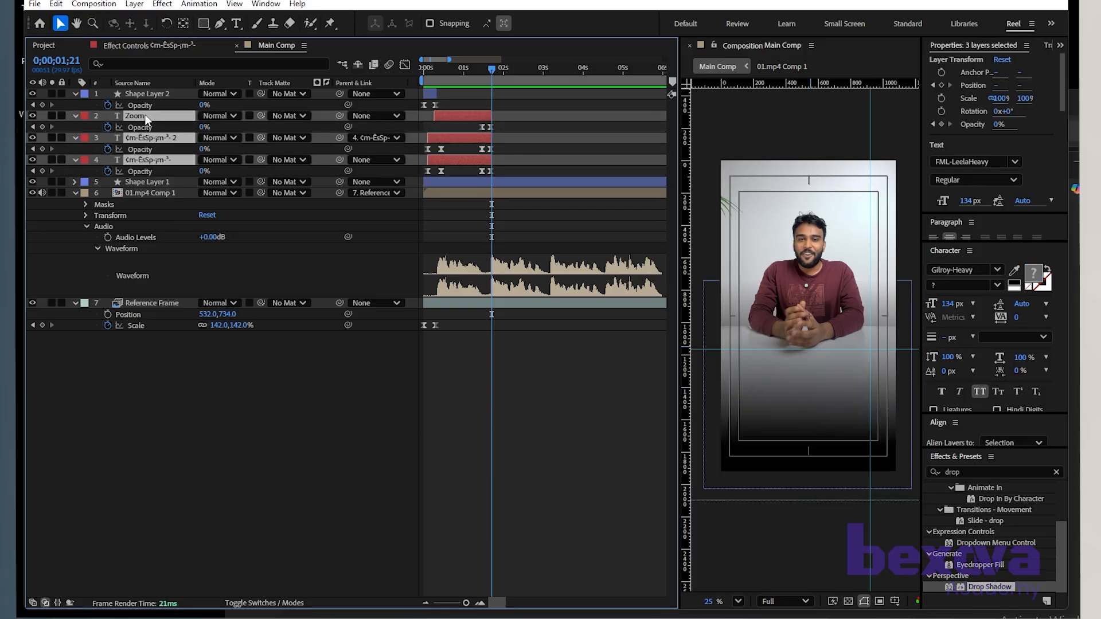
key(ctrl+d)
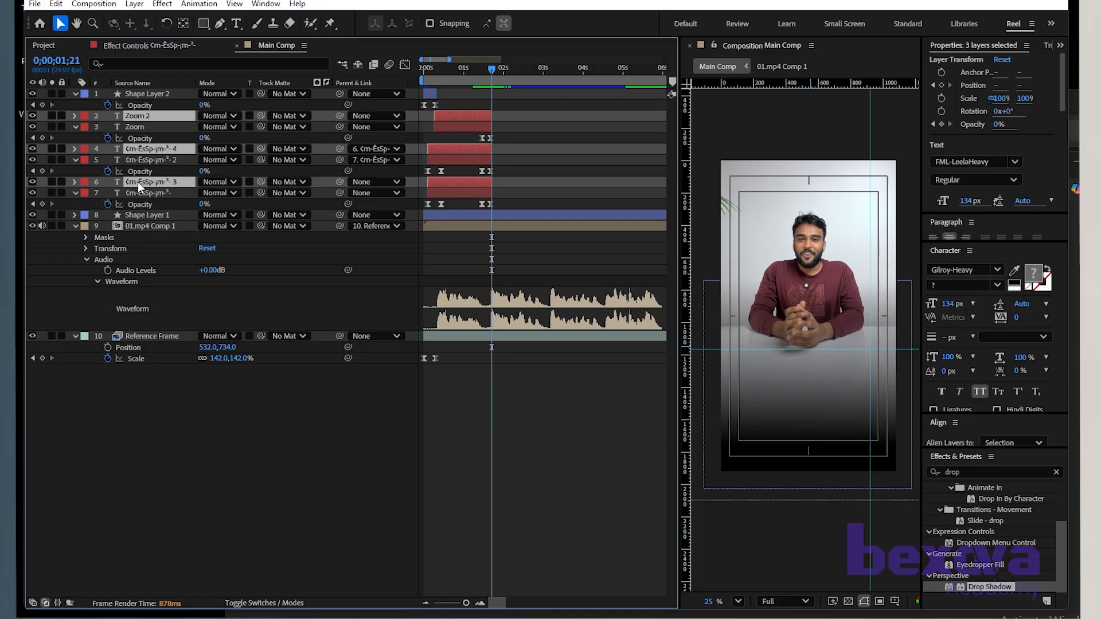
Step: Move the three duplicated title layers together above the original Zoom layer in the layer stack
drag(137, 182, 141, 135)
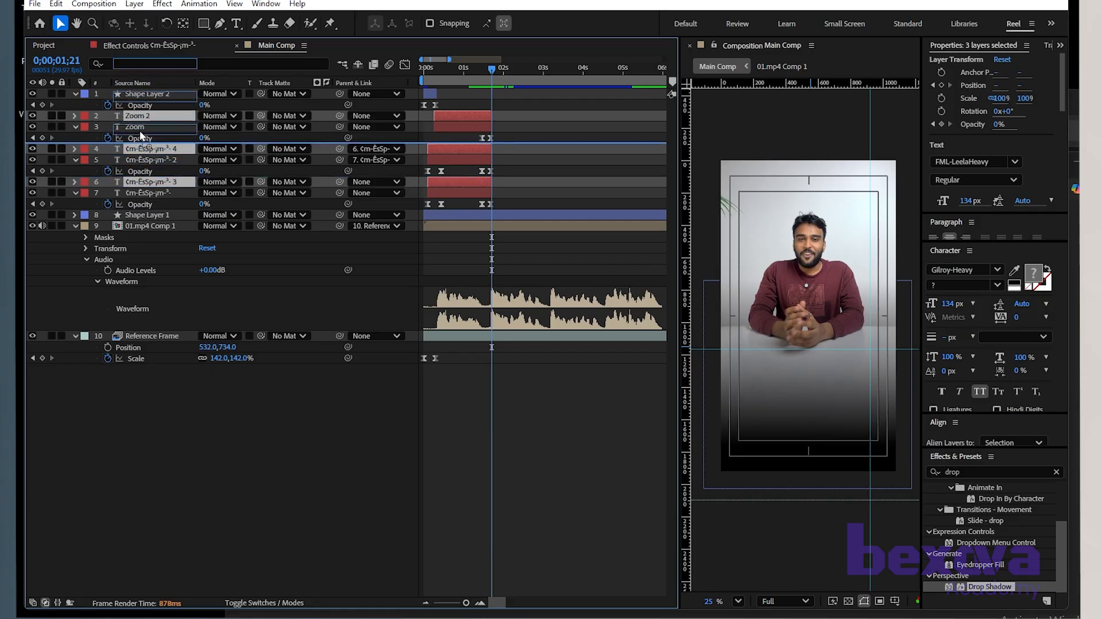
drag(140, 135, 154, 111)
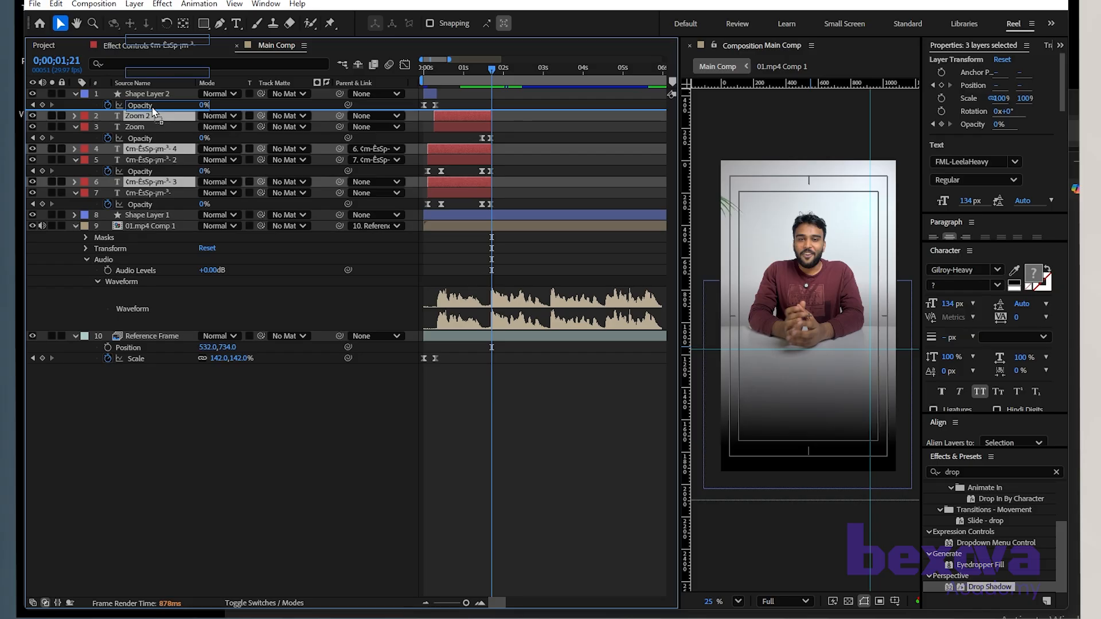
drag(154, 111, 155, 111)
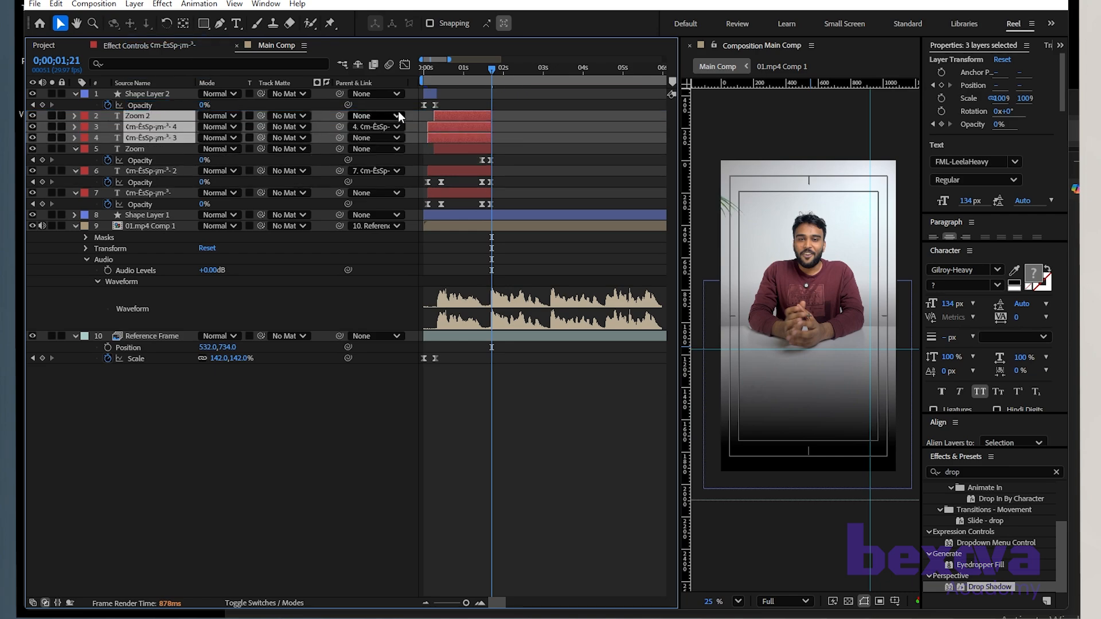
Step: Shift the three duplicated title layers in time so that the group starts at 0;00;01;21, where the first titles end
drag(442, 137, 511, 136)
key(equal)
key(equal)
key(equal)
key(equal)
key(minus)
key(minus)
key(minus)
key(minus)
key(minus)
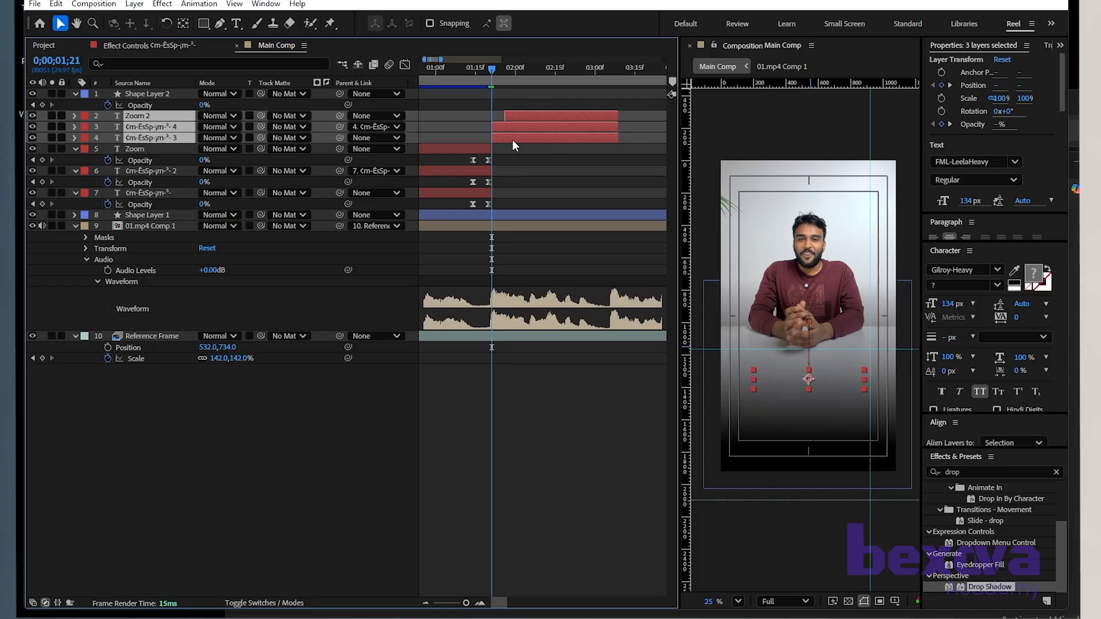
key(equal)
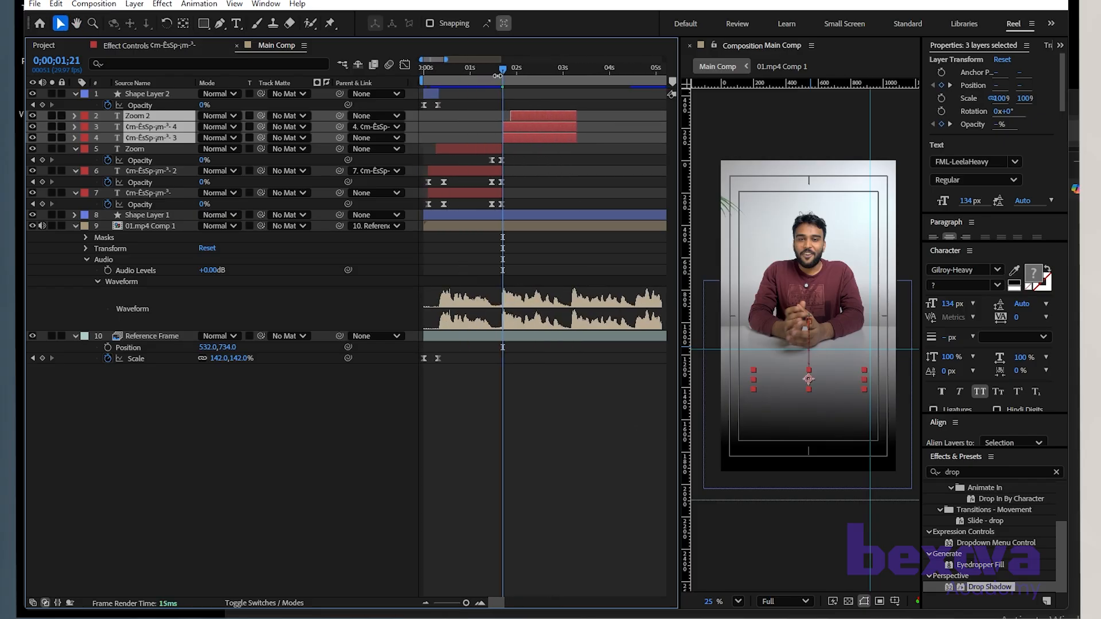
Step: Play the composition from 0;00;00;00 and again from 0;00;01;19 to check the duplicated titles' timing, stopping at 0;00;03;02
drag(497, 70, 405, 71)
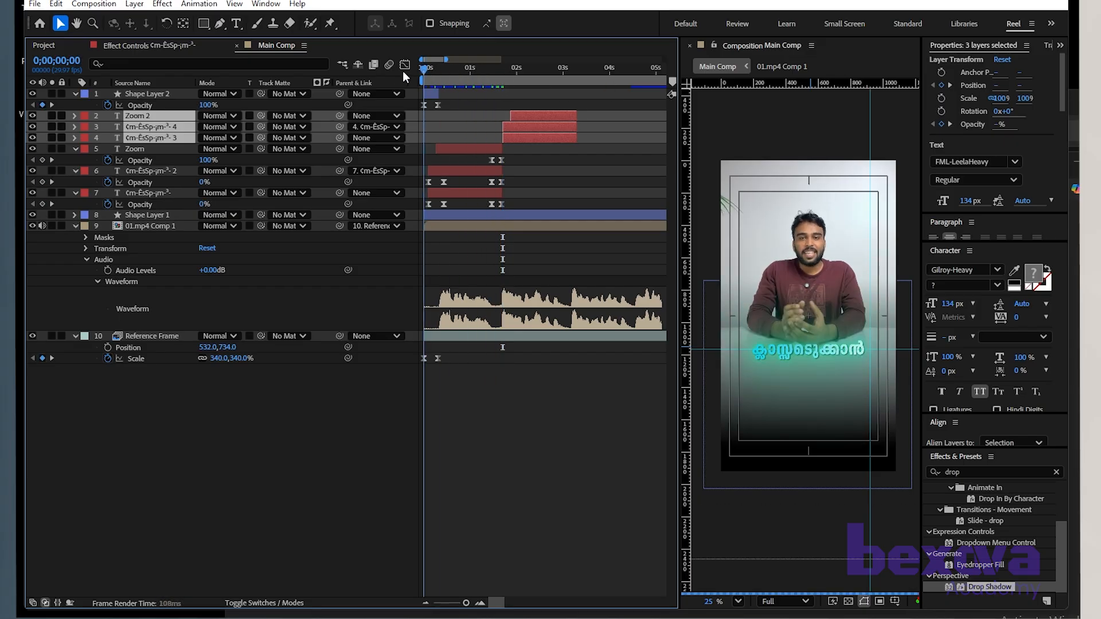
key(space)
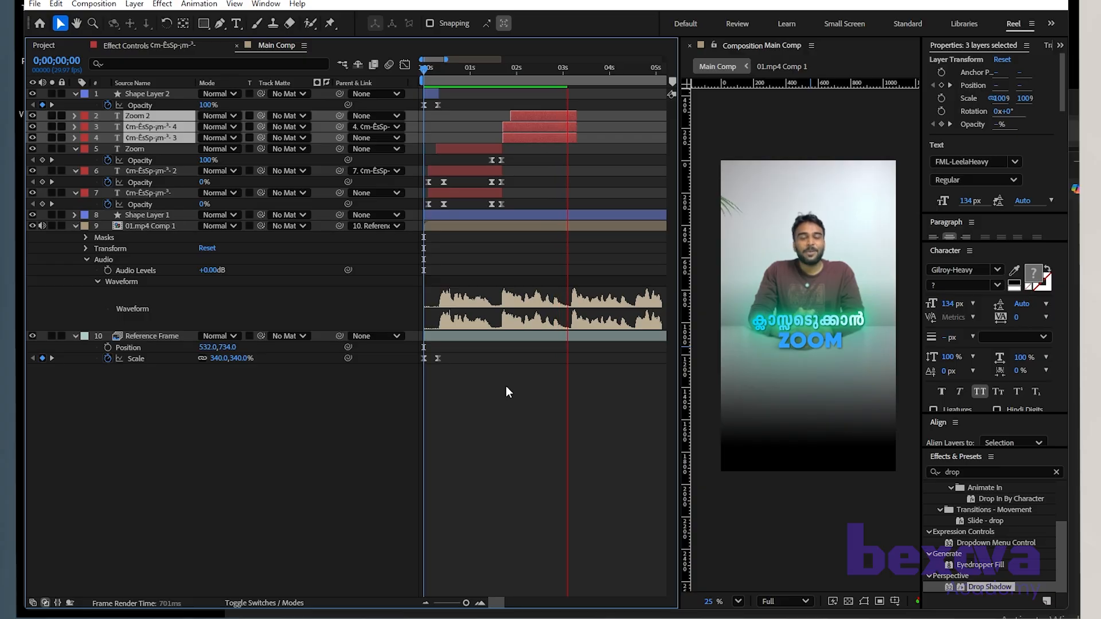
key(space)
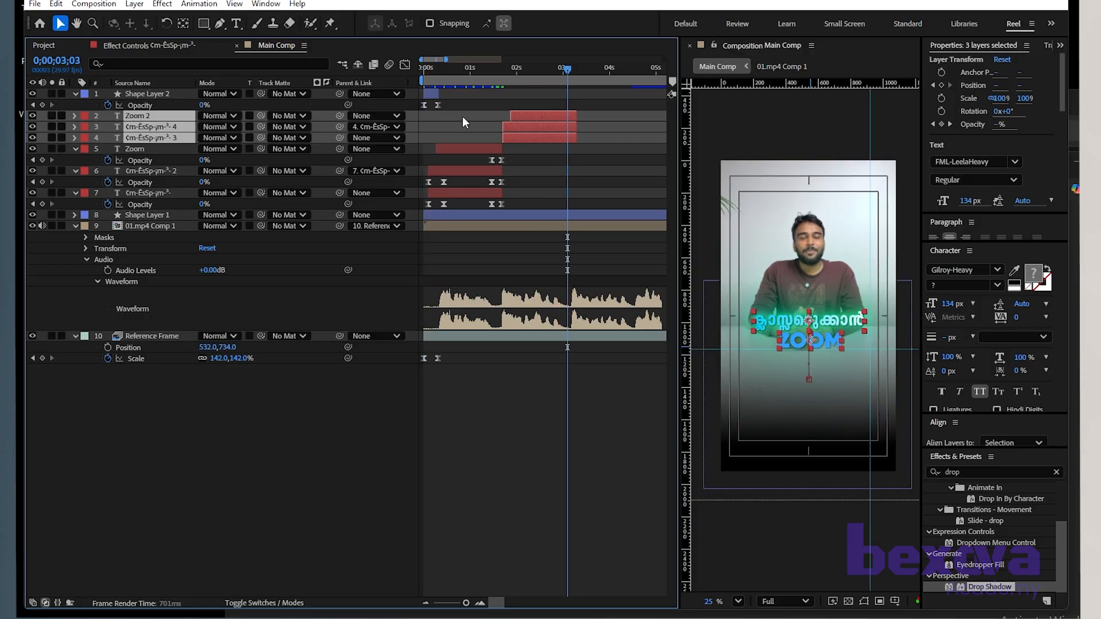
click(500, 70)
key(space)
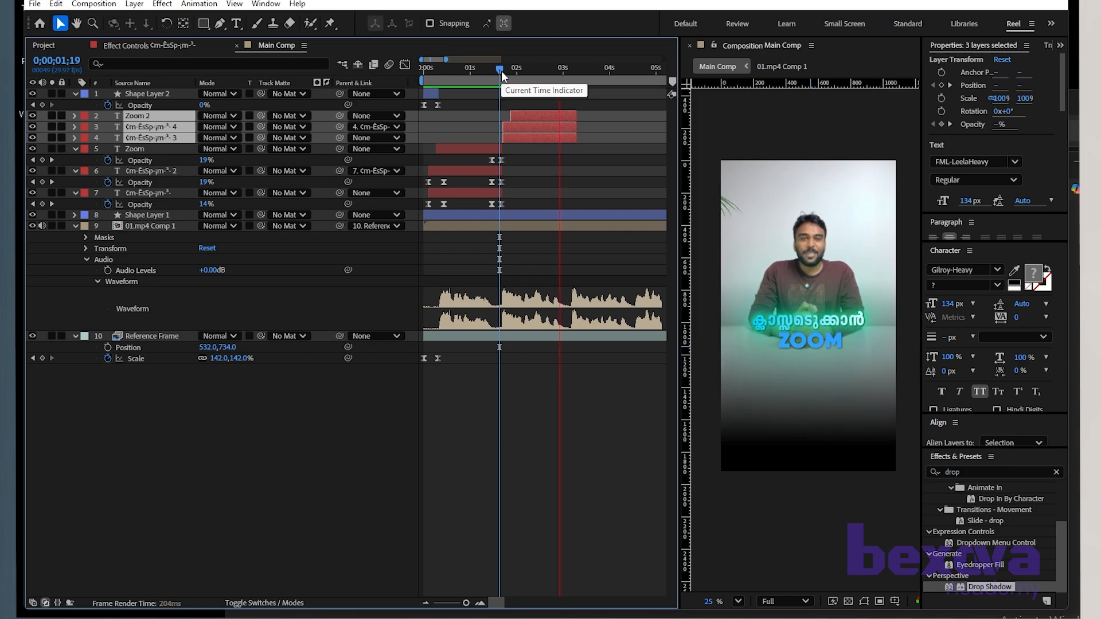
key(space)
Step: Replace the text of both duplicated Malayalam title layers with the converted phrase "ഫയൽ അയക്കാൻ"
click(494, 428)
click(537, 129)
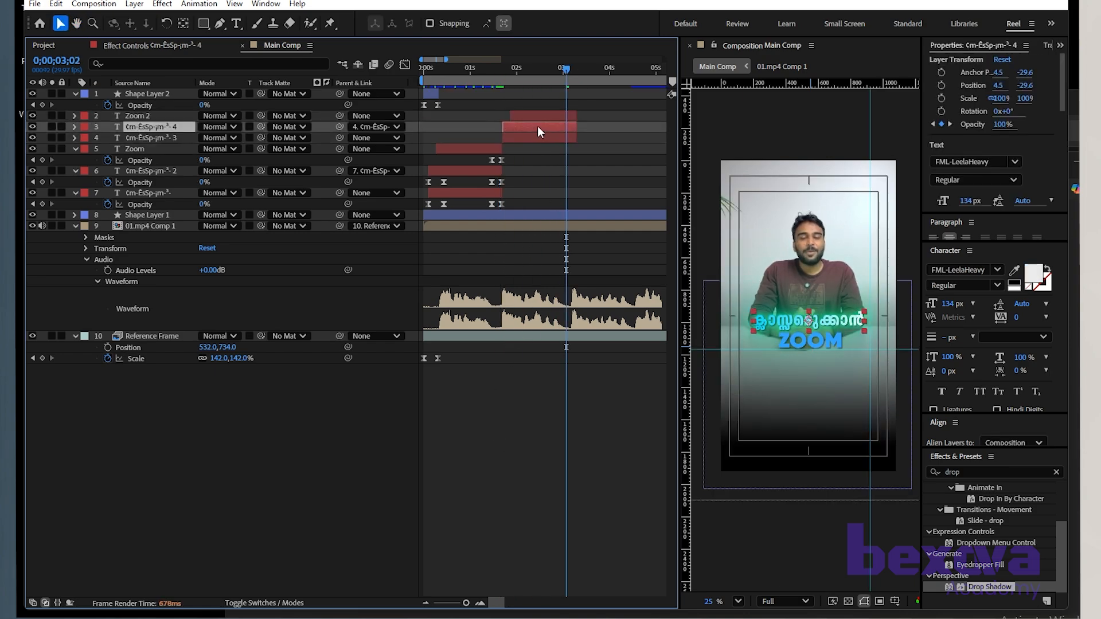
key(ctrl+t)
text(ഫയൽ അയക്കാൻ)
click(544, 140)
key(ctrl+v)
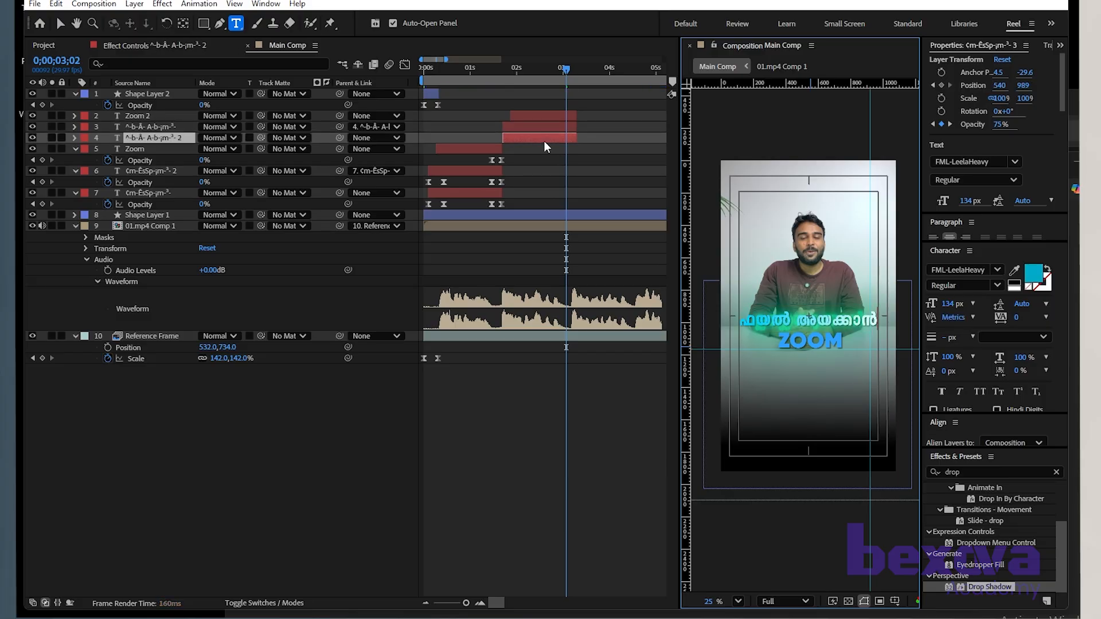
click(513, 388)
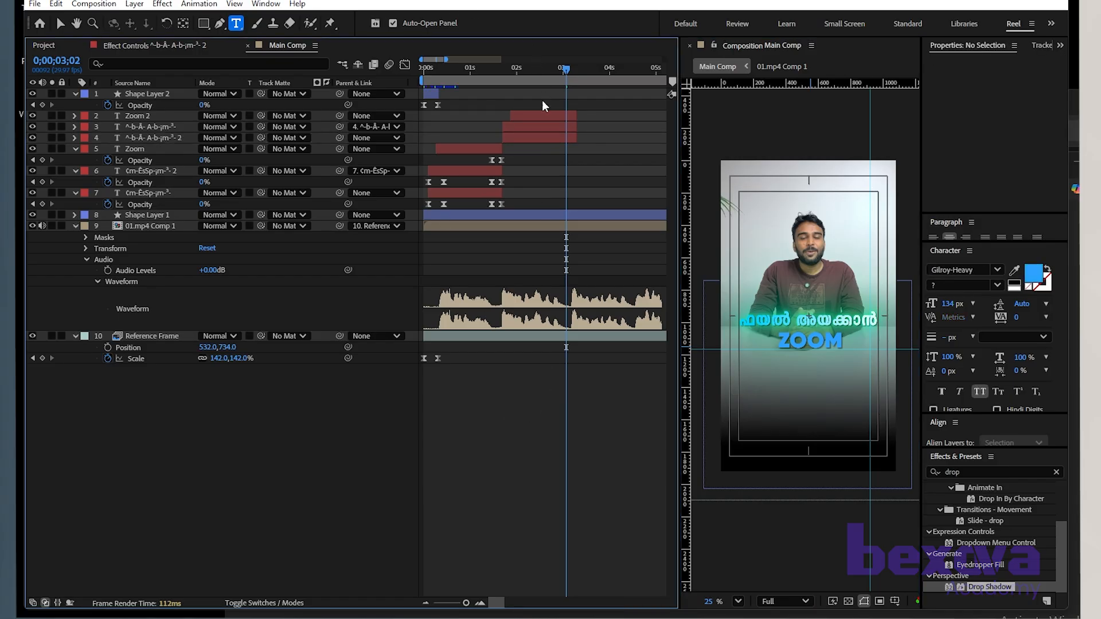
Step: Select the duplicated Zoom title, and switch to Notepad to copy the word "WhatsApp" from the script
click(542, 118)
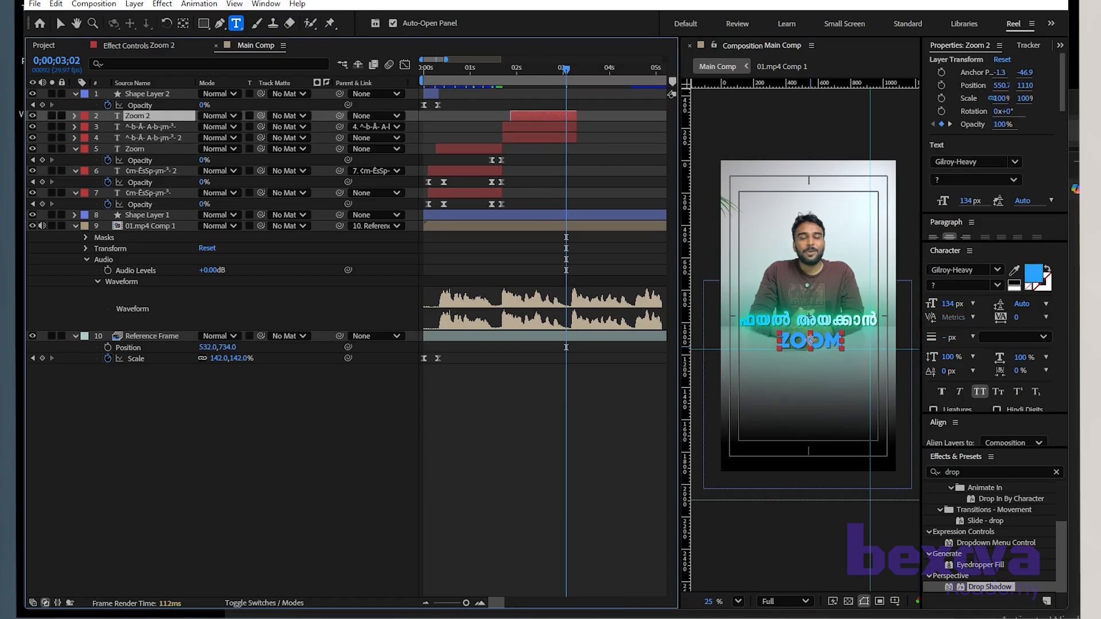
key(alt+Tab)
drag(468, 218, 507, 218)
right_click(503, 219)
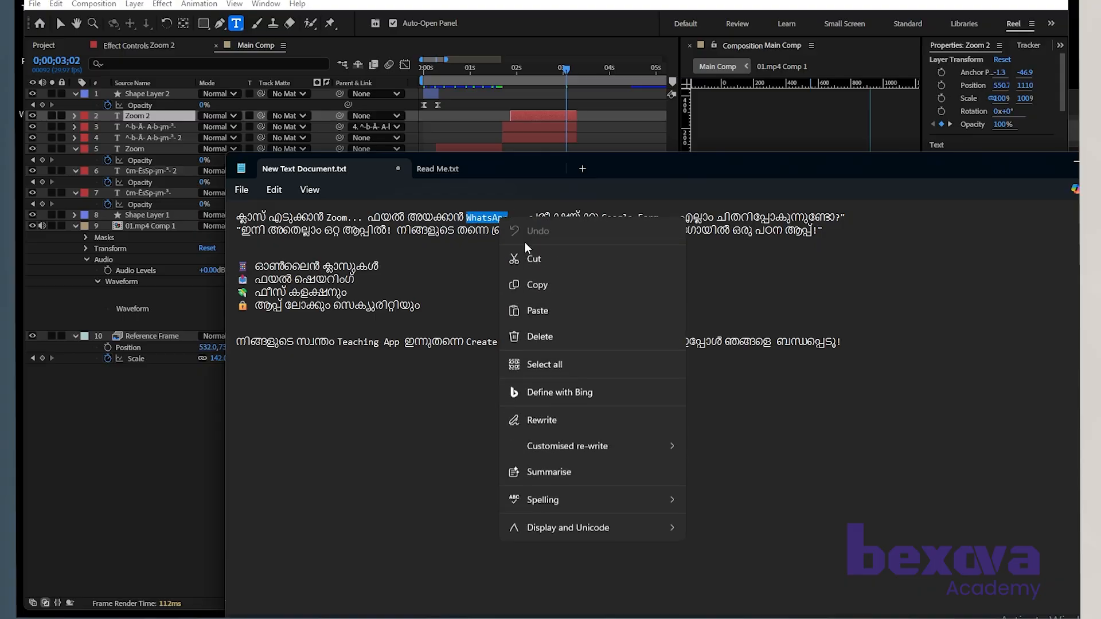
click(542, 287)
Step: Switch to the browser, search Google Images for "WhatsApp", and open the green Microsoft Store logo as a colour reference beside the composition
key(alt+Tab)
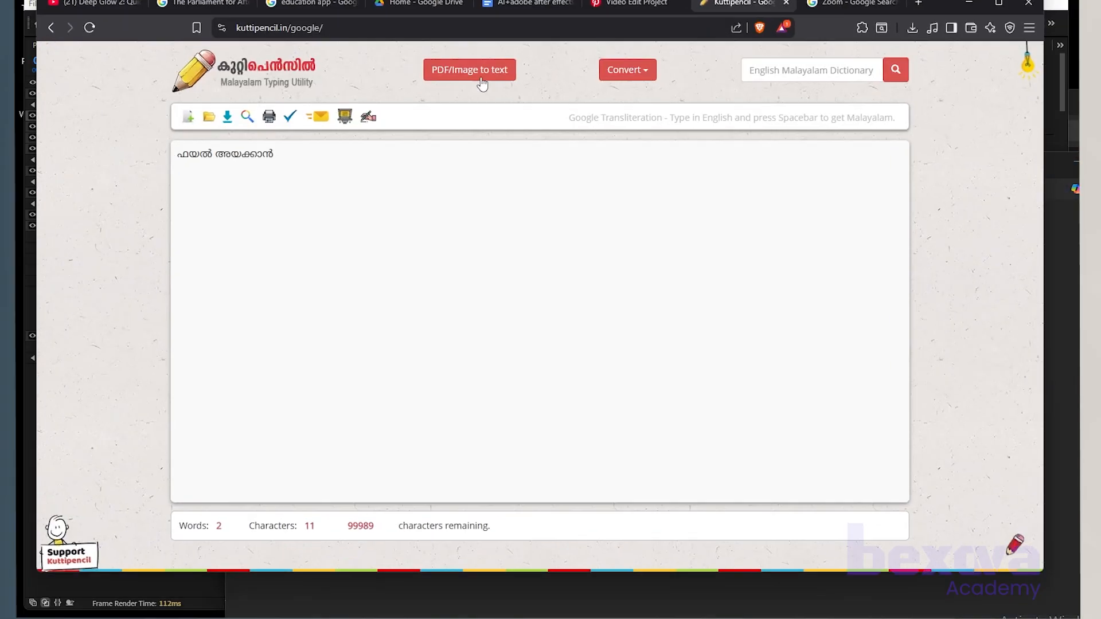
click(849, 5)
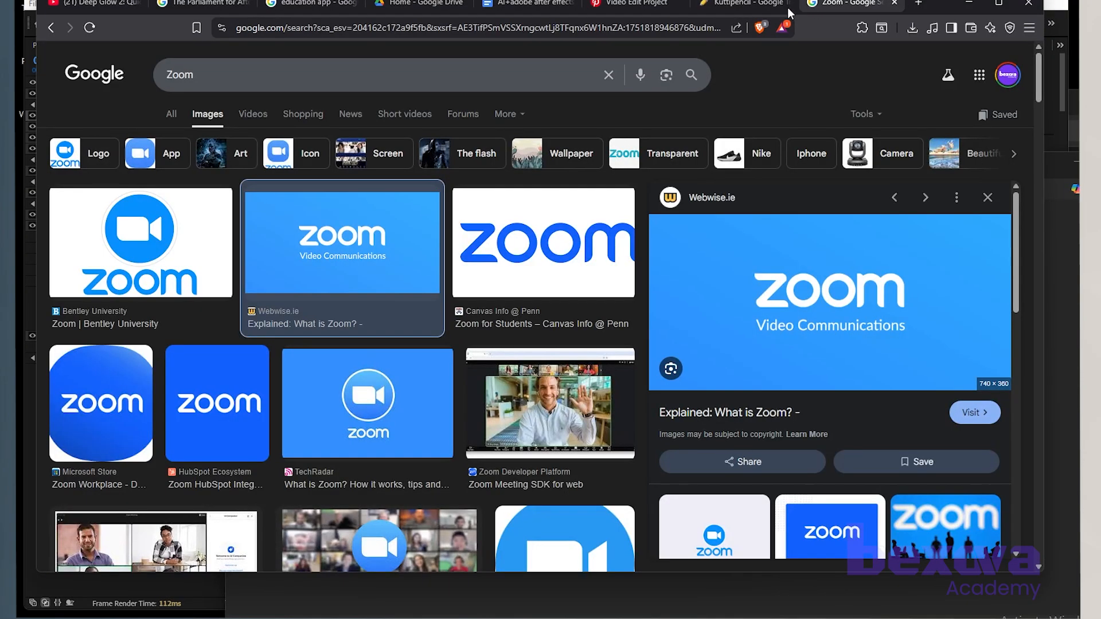
click(470, 29)
key(ctrl+v)
key(Return)
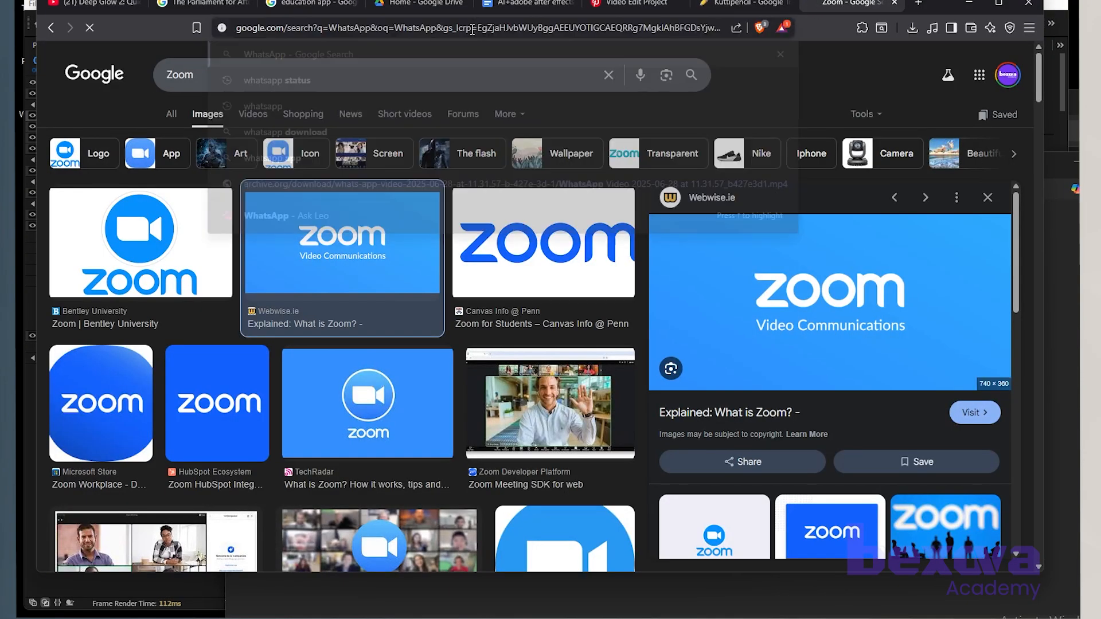
click(217, 115)
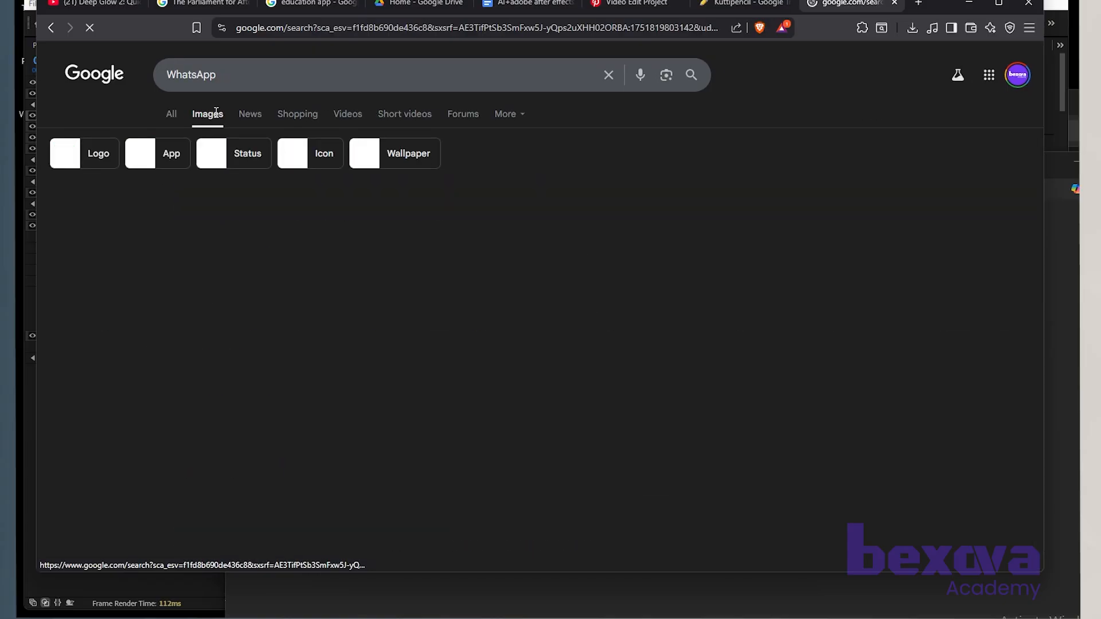
click(108, 242)
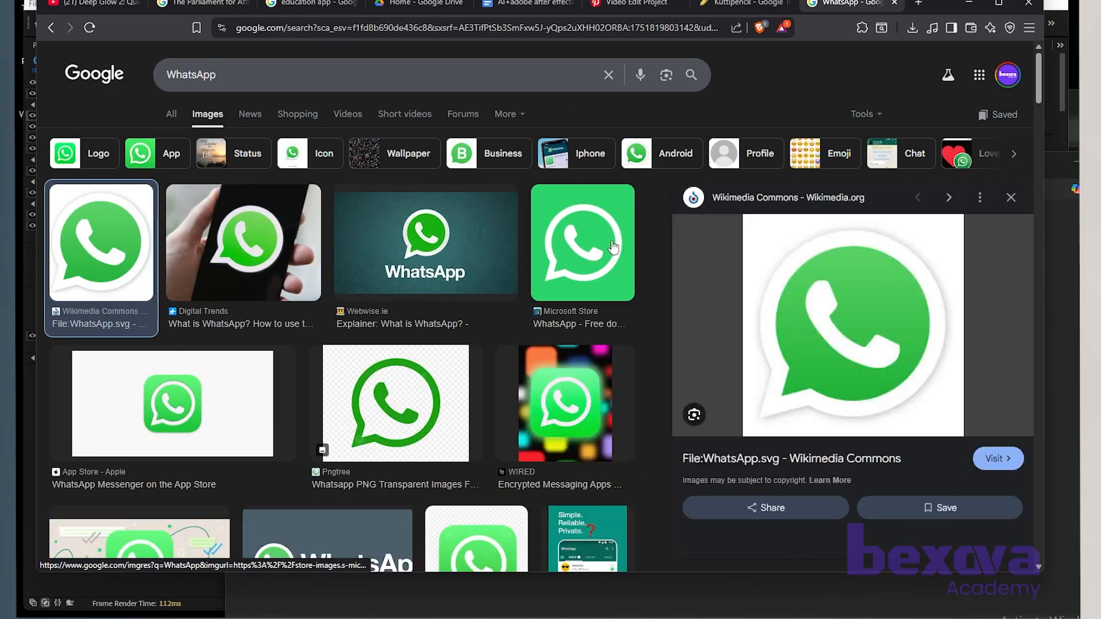
click(583, 244)
drag(944, 10, 1100, 13)
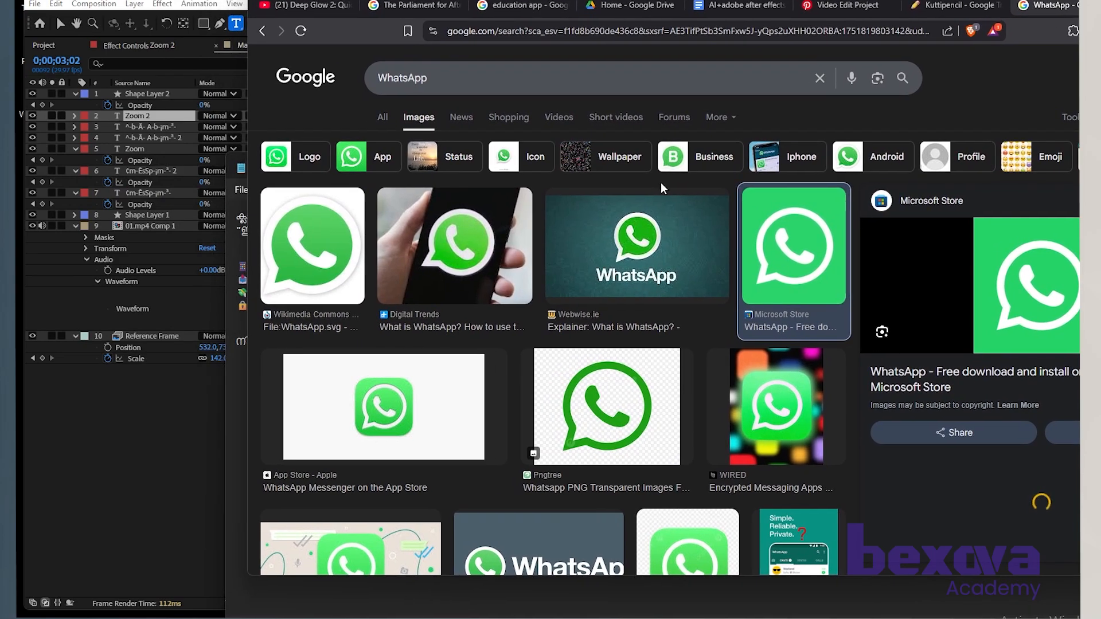
Step: Return to After Effects and replace the duplicated "ZOOM" title's text with "WhatsApp"
click(133, 436)
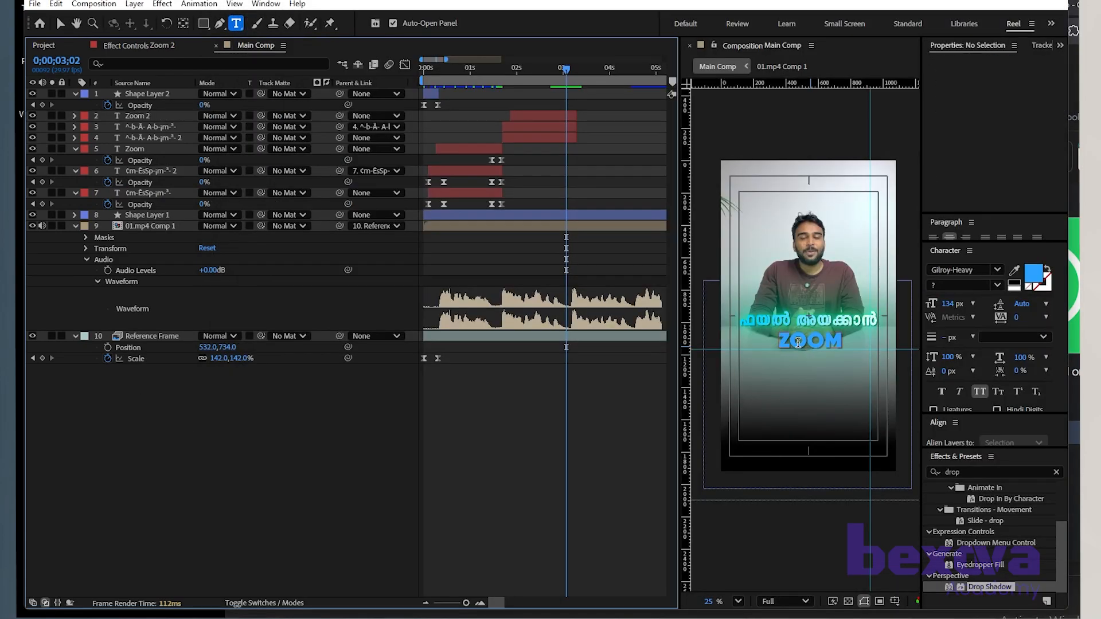
click(798, 345)
key(ctrl+v)
click(56, 19)
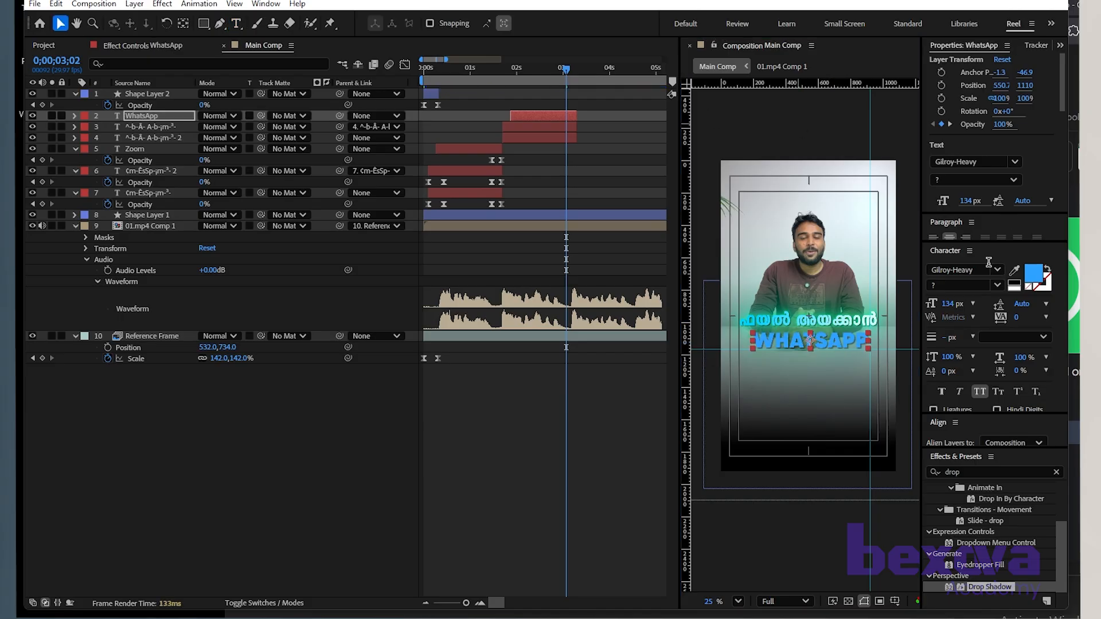
Step: Set the "WHATSAPP" title's fill to the green sampled from the WhatsApp logo, and return to the composition
click(1016, 273)
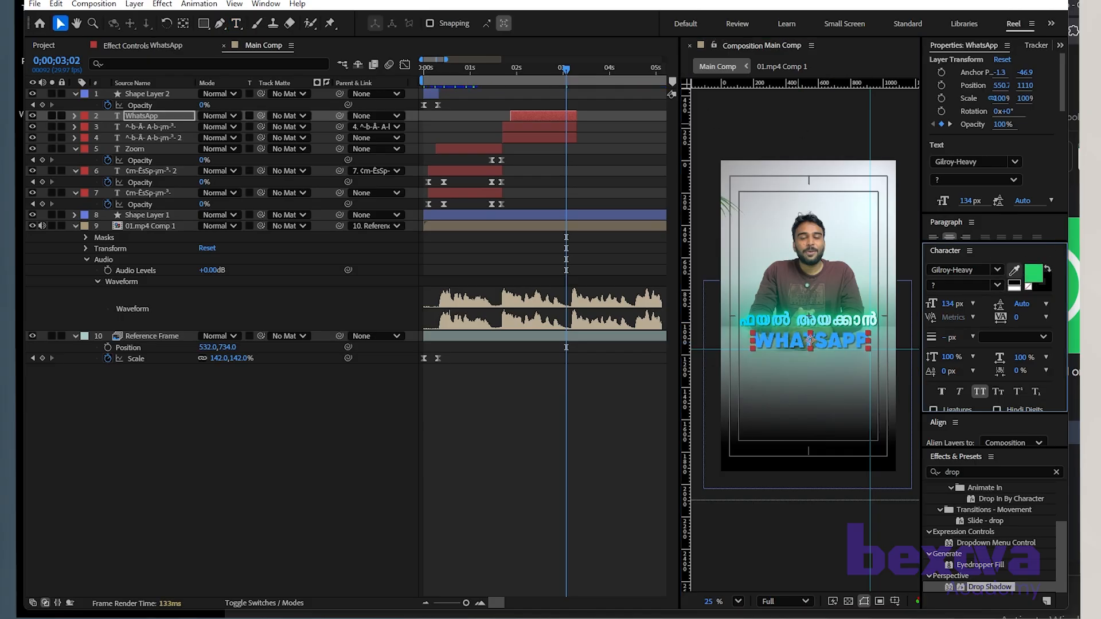
click(1074, 244)
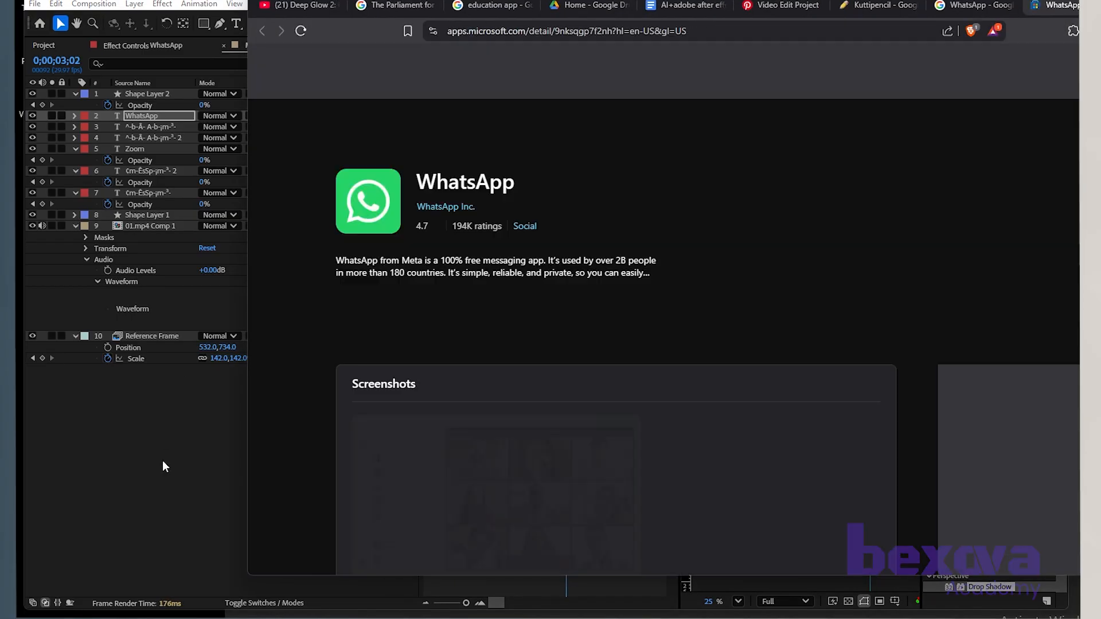
click(163, 460)
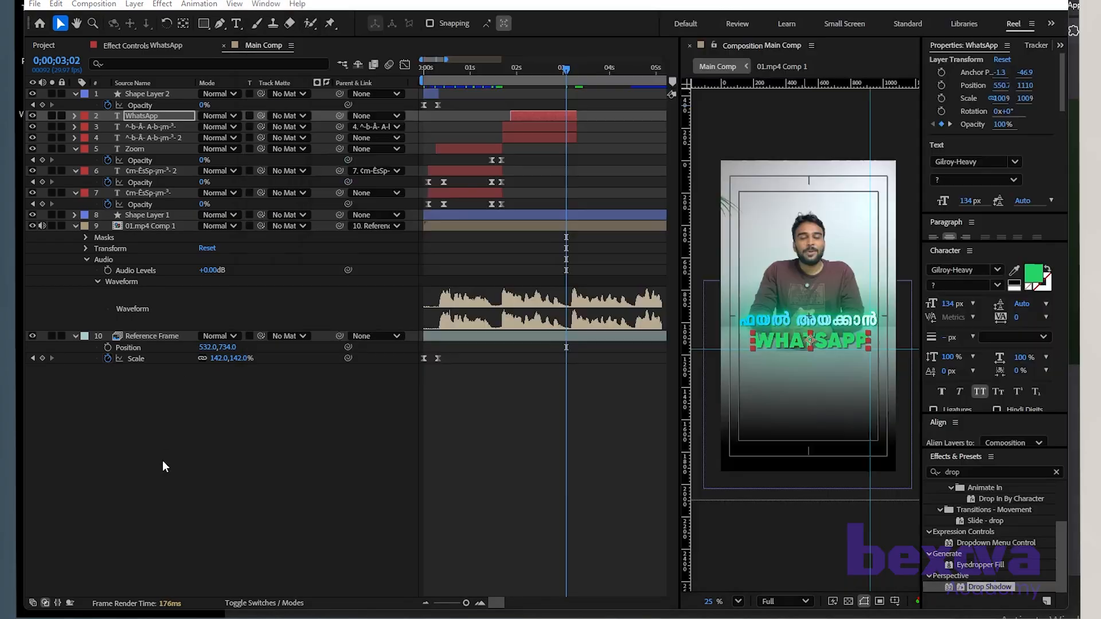
Step: Hide the browser, and set the "WHATSAPP" title's fill to the brighter green #2FFF7D
drag(1100, 10, 921, 23)
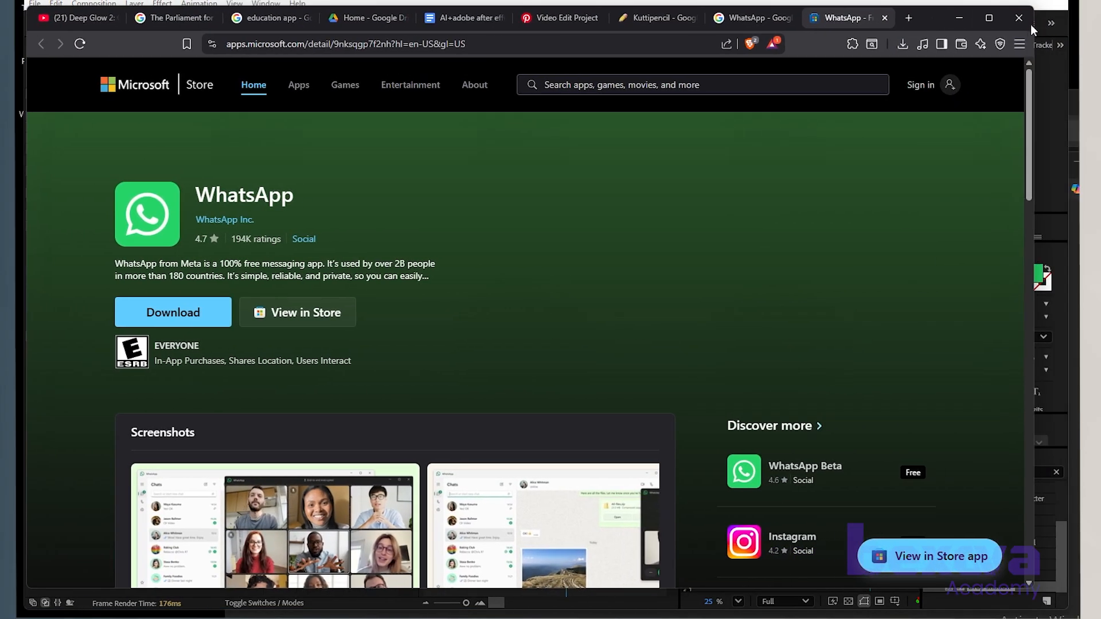
click(959, 25)
scroll(792, 333, up, 2)
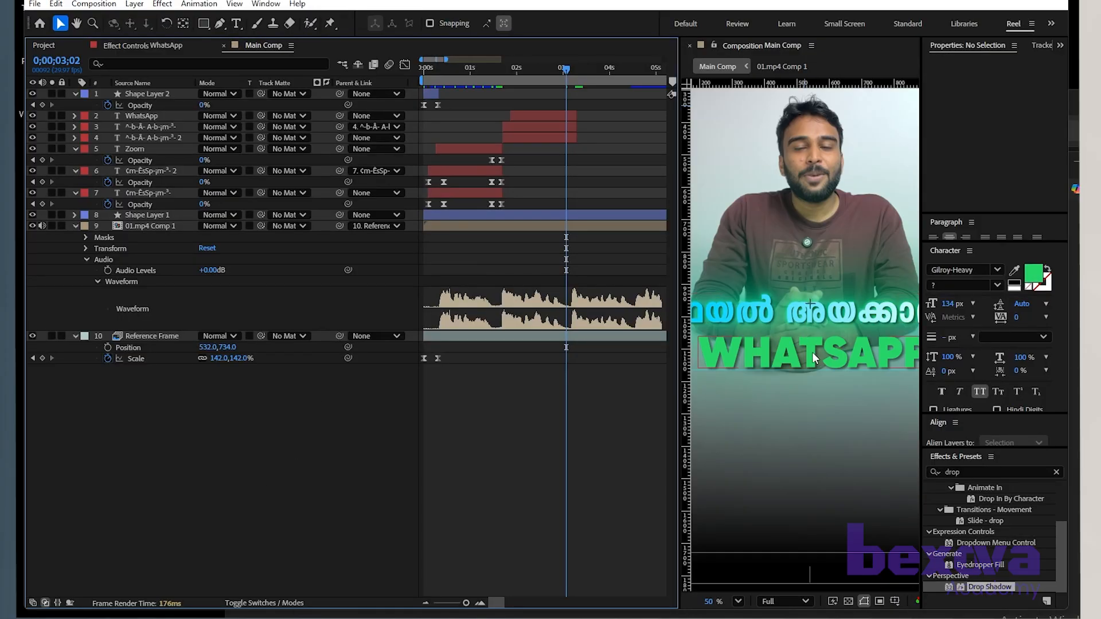
click(839, 359)
scroll(761, 308, down, 2)
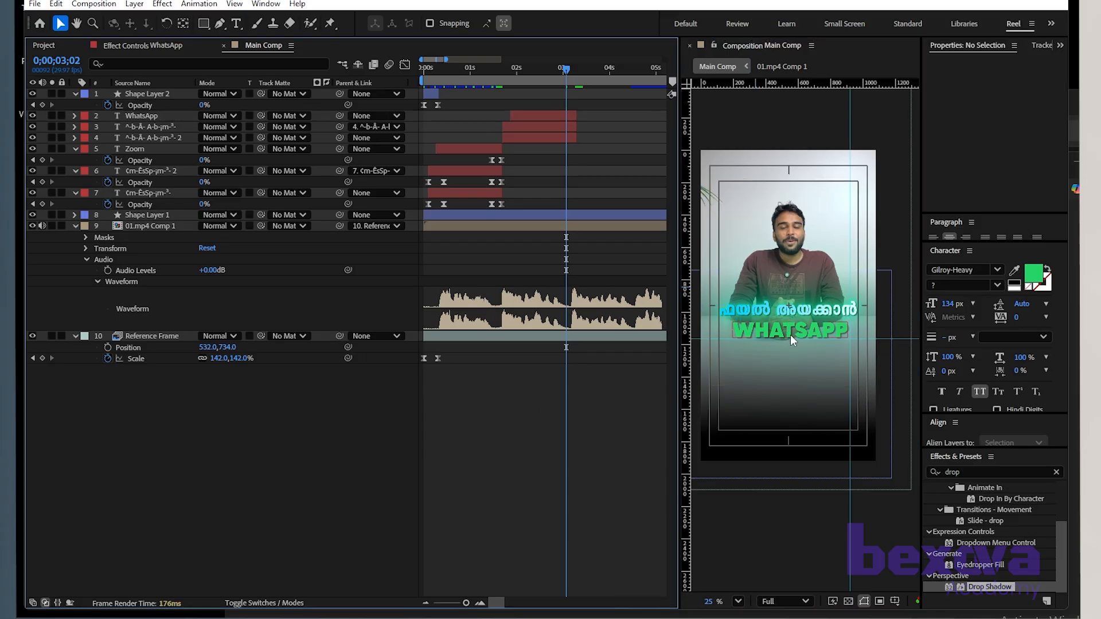
scroll(790, 335, up, 2)
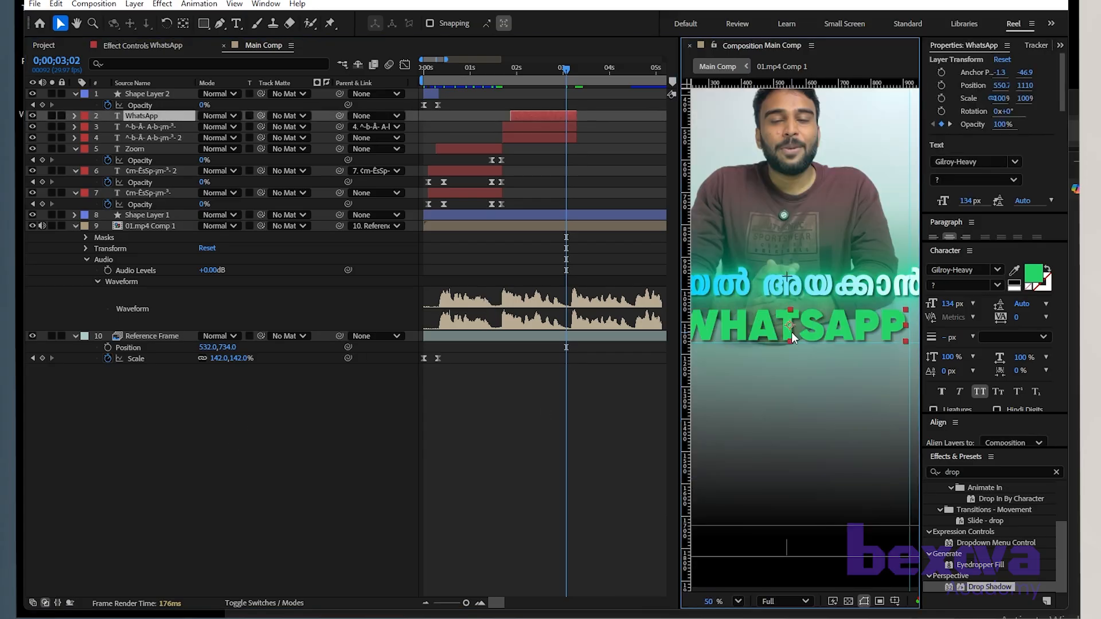
click(1034, 274)
drag(552, 200, 451, 208)
drag(434, 257, 435, 229)
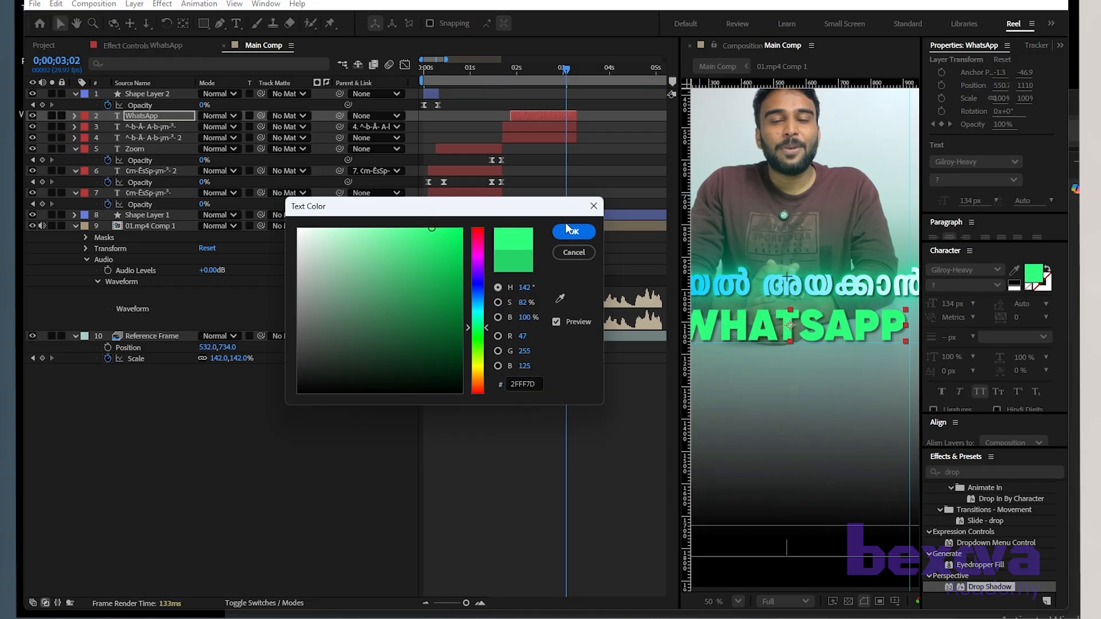
click(574, 231)
scroll(869, 293, down, 2)
click(814, 508)
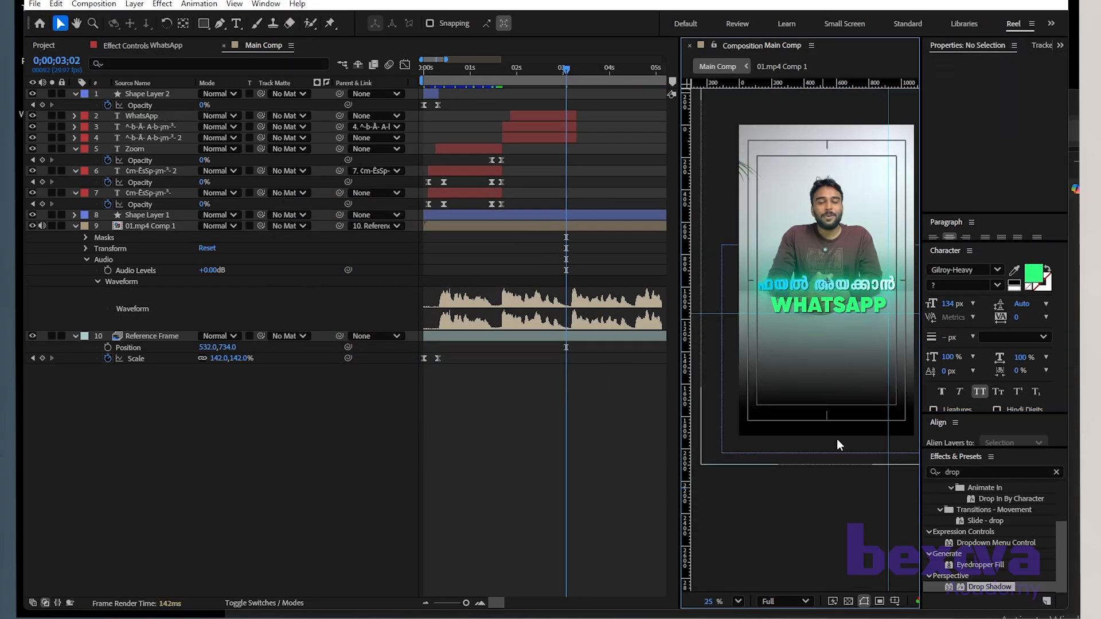
Step: Play the composition from 0;00;00;23 to check the second title's timing against the speech
drag(530, 68, 460, 82)
key(space)
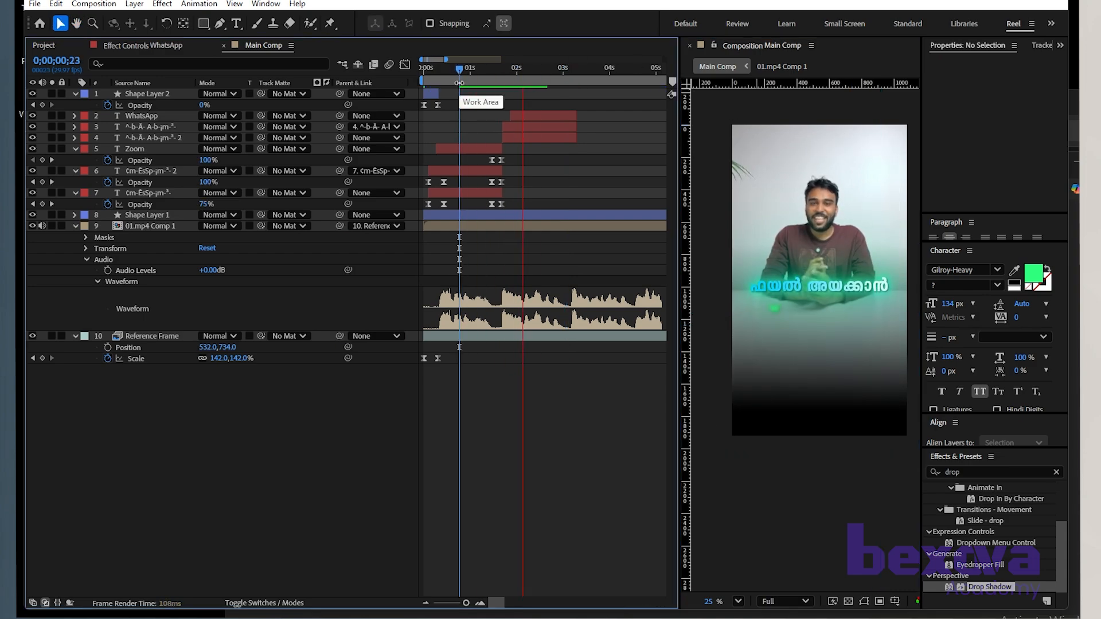
key(space)
Step: Place the playhead at 0;00;03;04 and reveal the keyframes of the WhatsApp layer and both "ഫയൽ അയക്കാൻ" layers
key(equal)
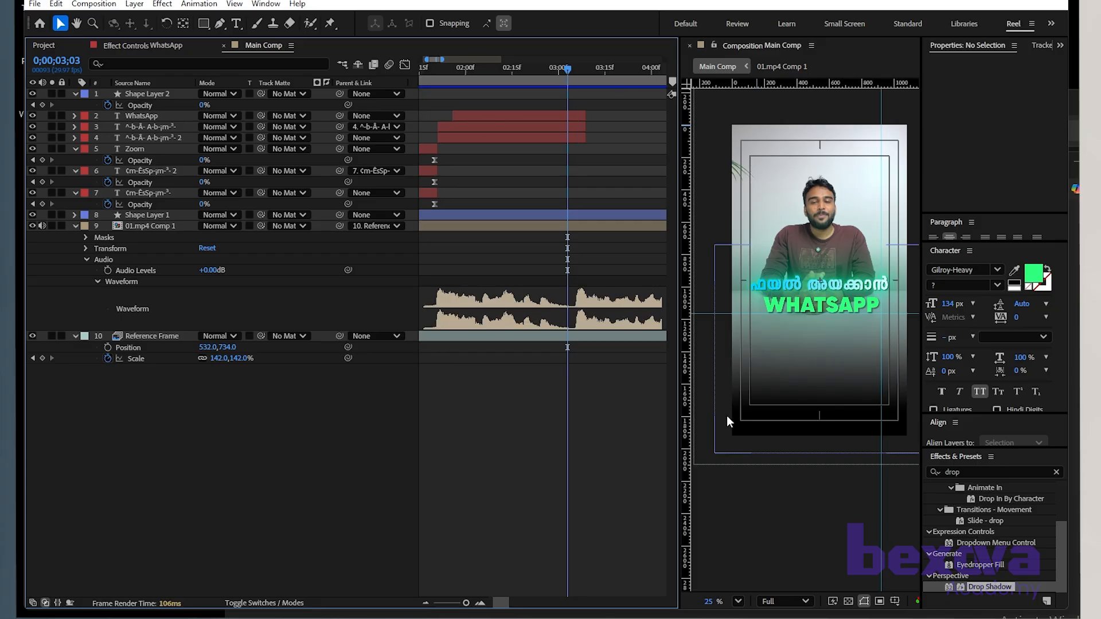
click(560, 137)
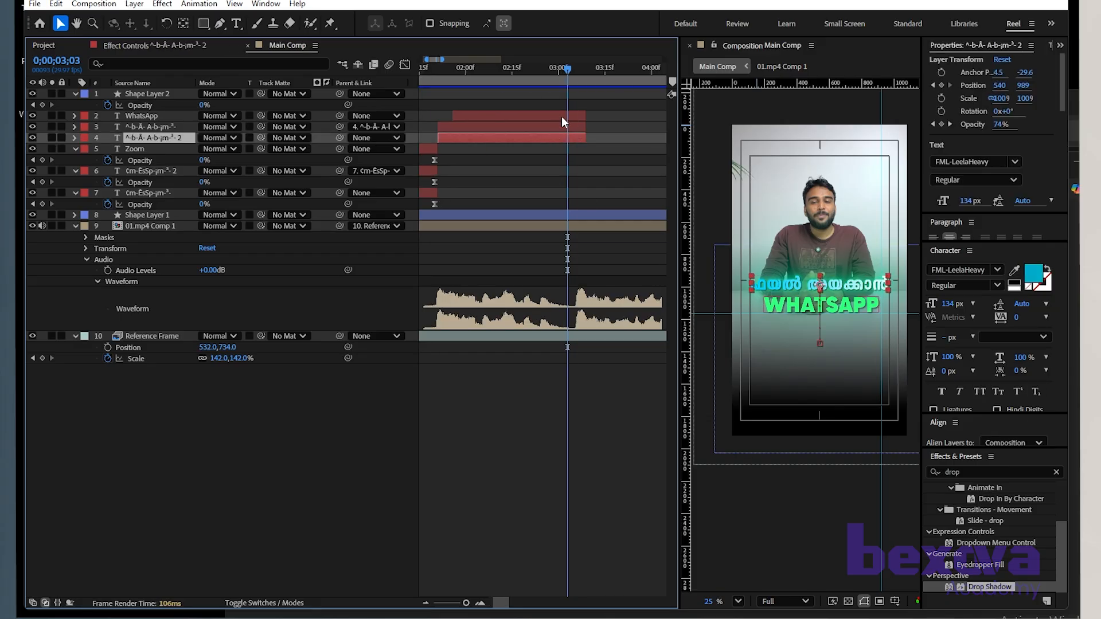
shift+click(562, 115)
drag(565, 67, 569, 68)
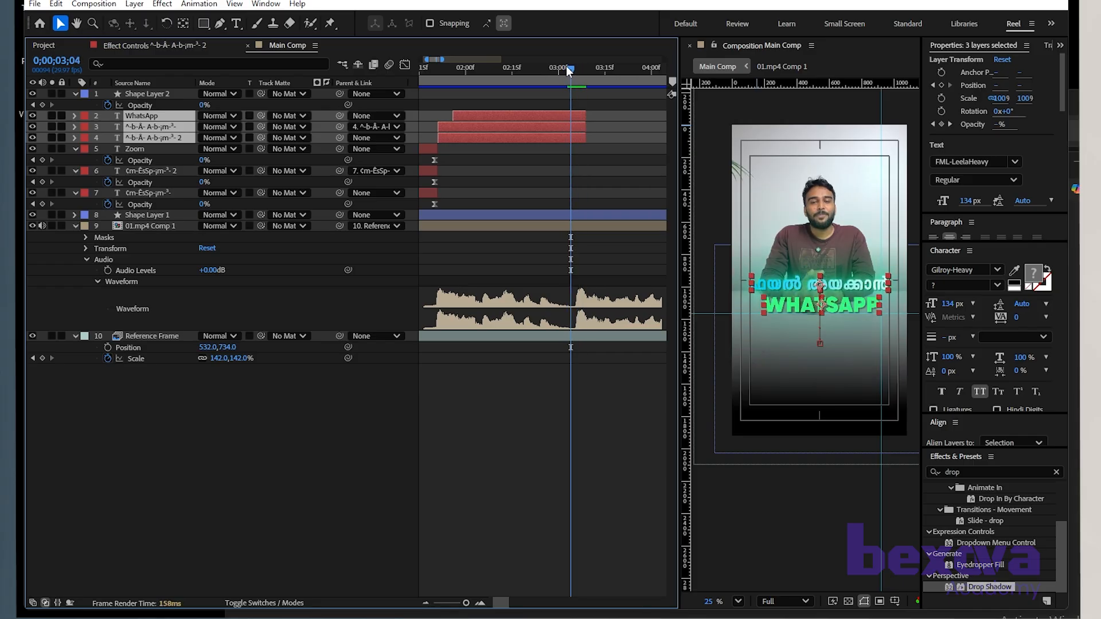
key(u)
Step: Shift the three layers' fade-out opacity keyframes earlier to end at 0;00;03;04, and trim the layers' ends there
drag(612, 135, 557, 212)
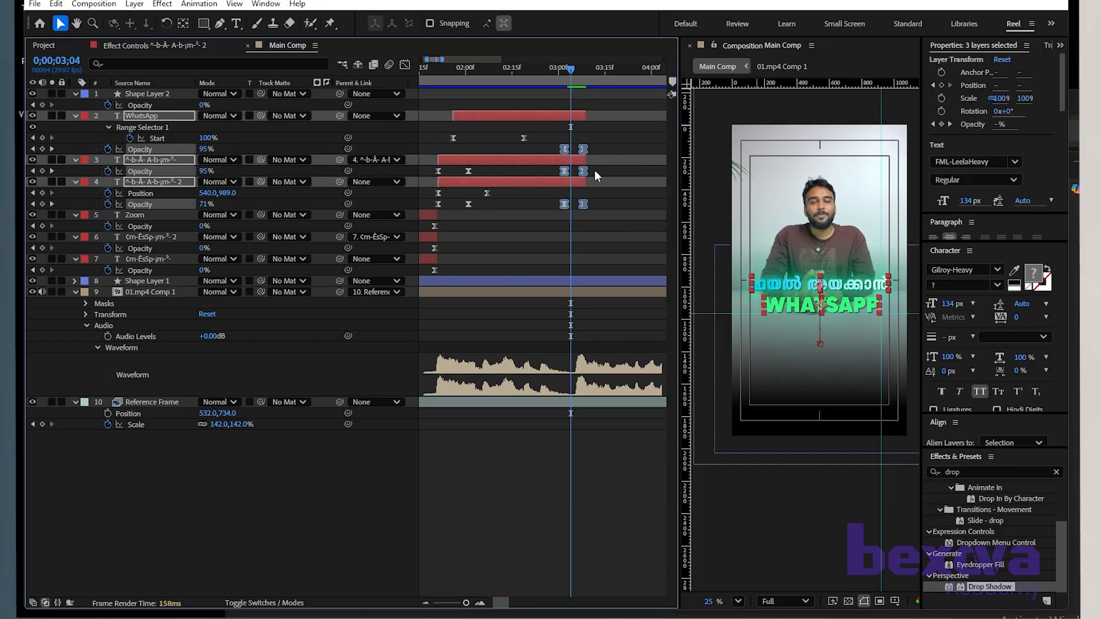
scroll(597, 154, up, 4)
drag(628, 145, 527, 222)
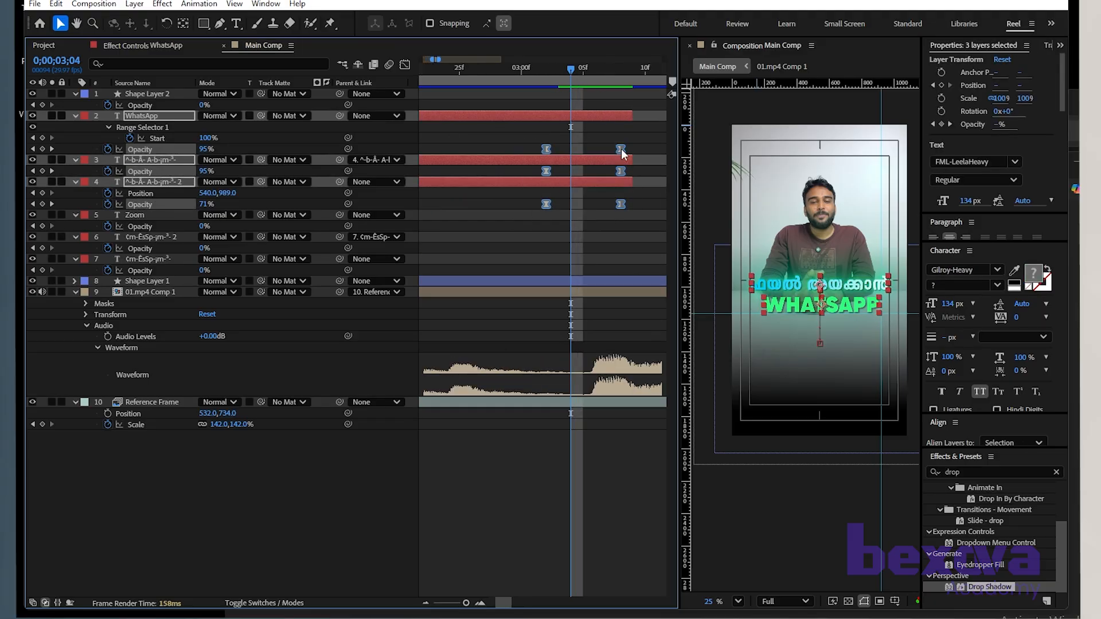
drag(623, 146, 572, 153)
scroll(560, 157, down, 2)
scroll(565, 159, up, 2)
scroll(580, 154, down, 2)
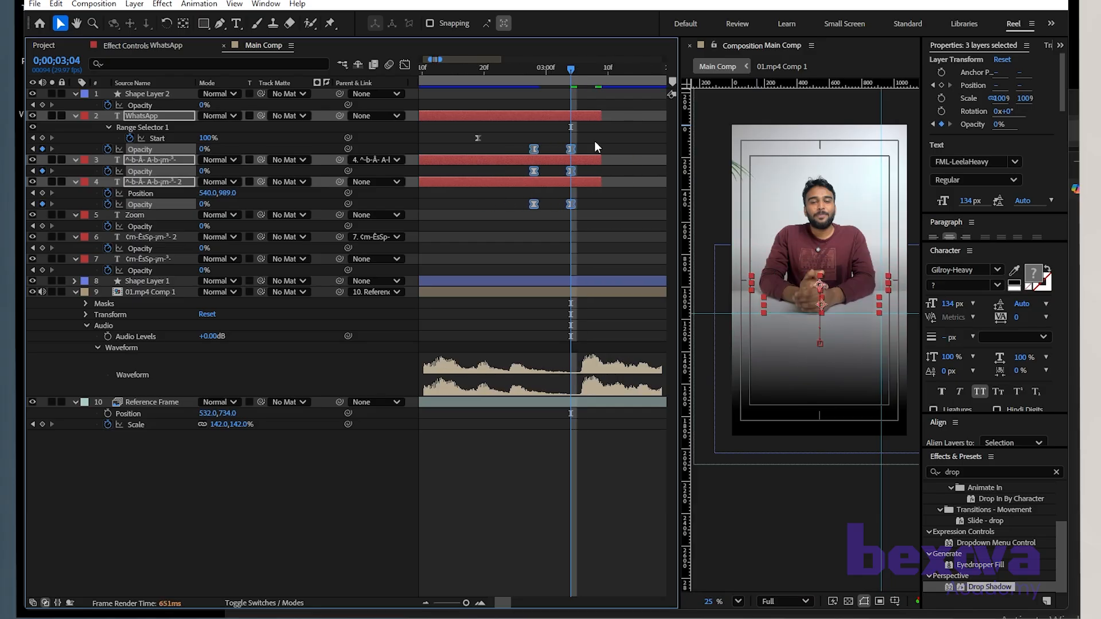
scroll(594, 147, down, 5)
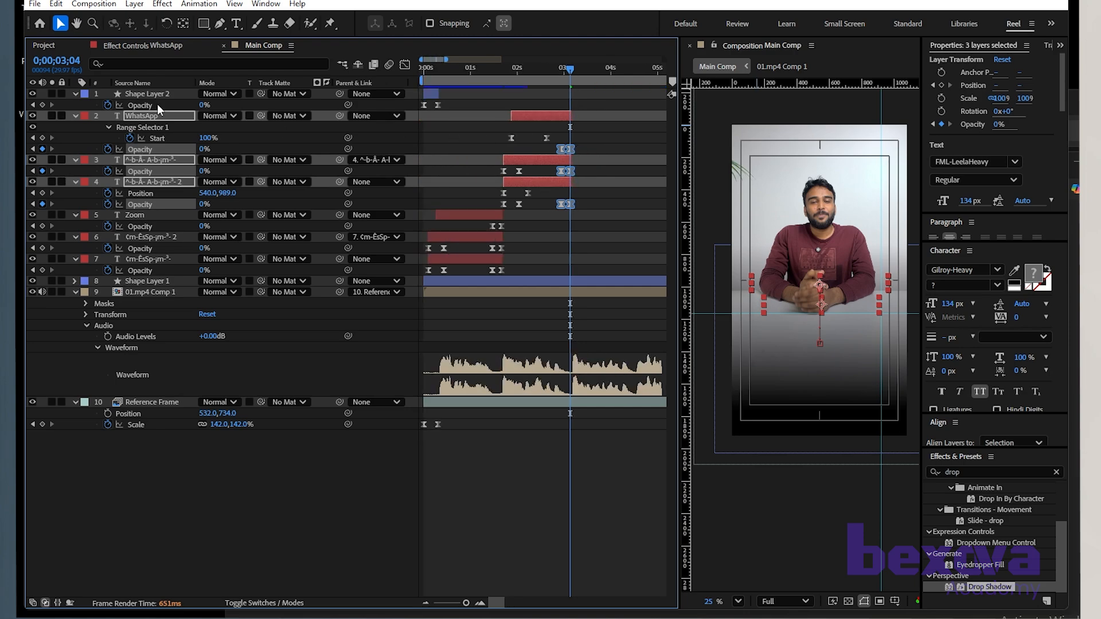
Step: Play the animation from the start, and replay the second title's fade-out from 0;00;02;14
click(541, 480)
click(504, 72)
key(Home)
key(space)
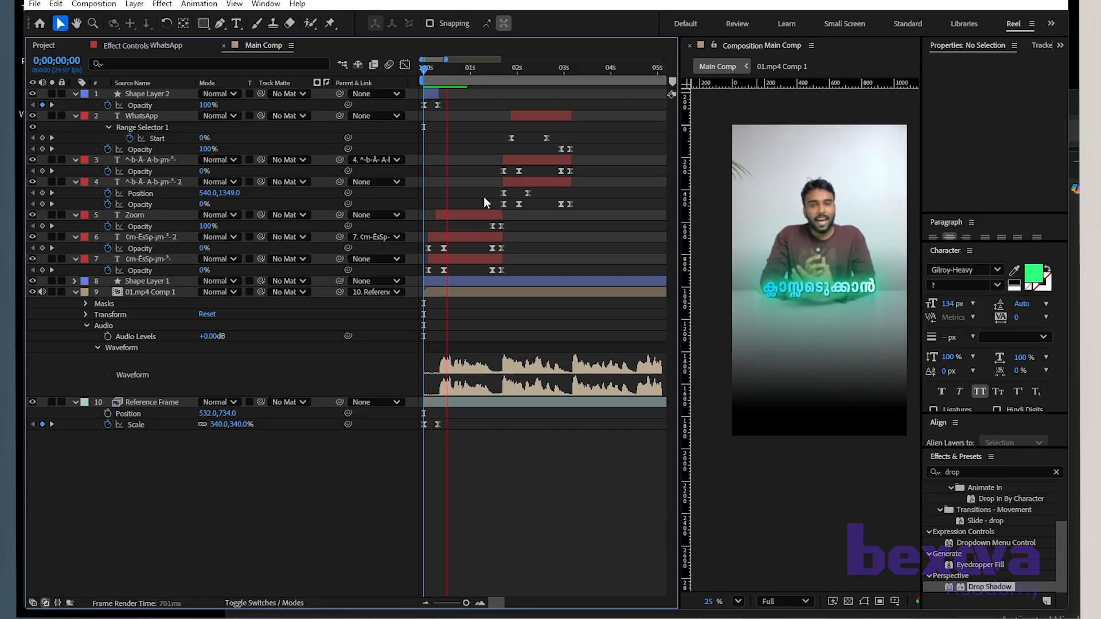
key(space)
drag(558, 73, 538, 74)
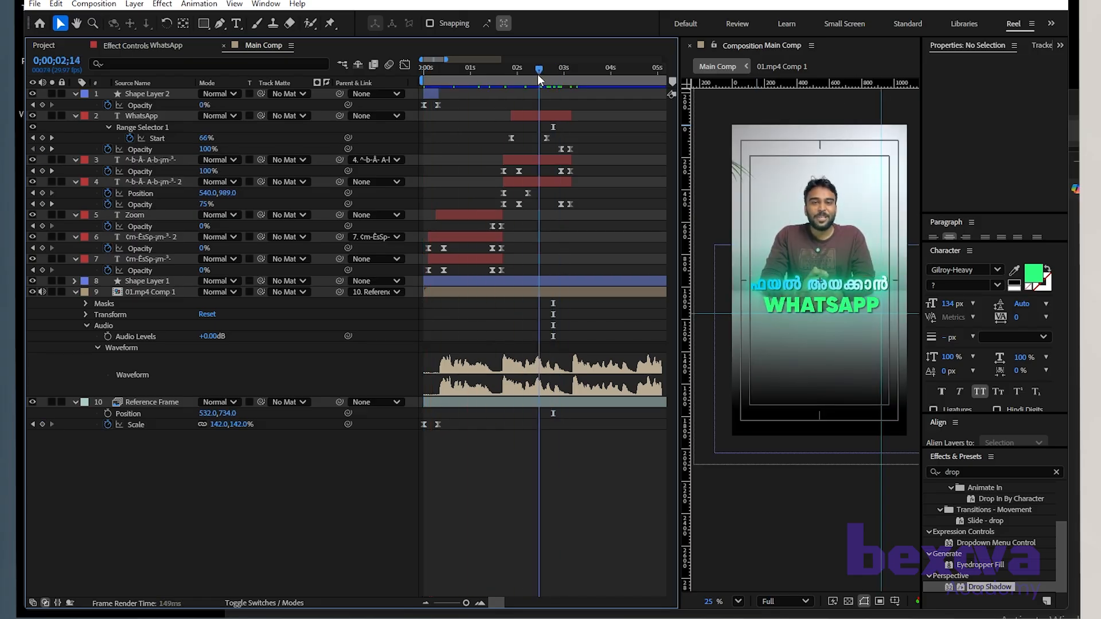
key(space)
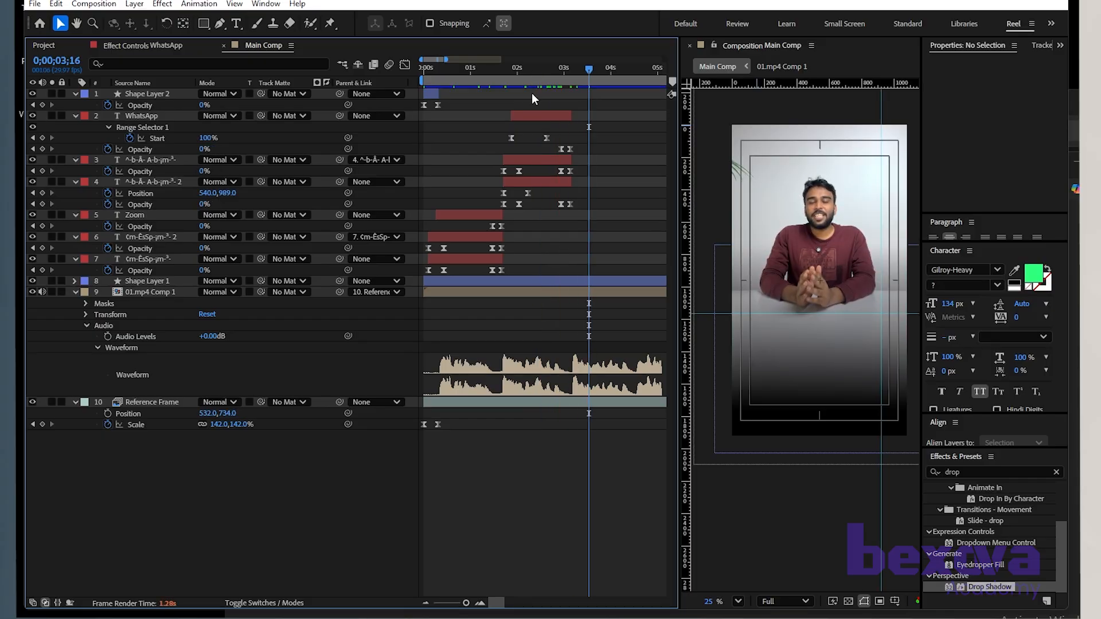
Step: Duplicate the three second-title layers, stack the copies above the originals, and shift them to start at 0;00;03;05 where the originals end
click(552, 182)
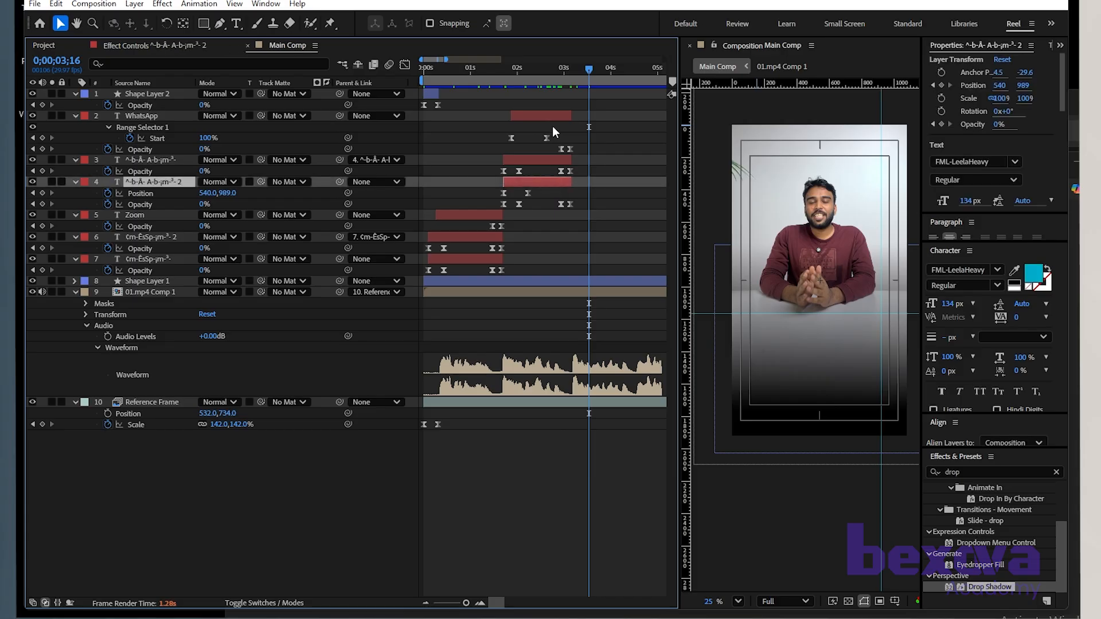
shift+click(546, 117)
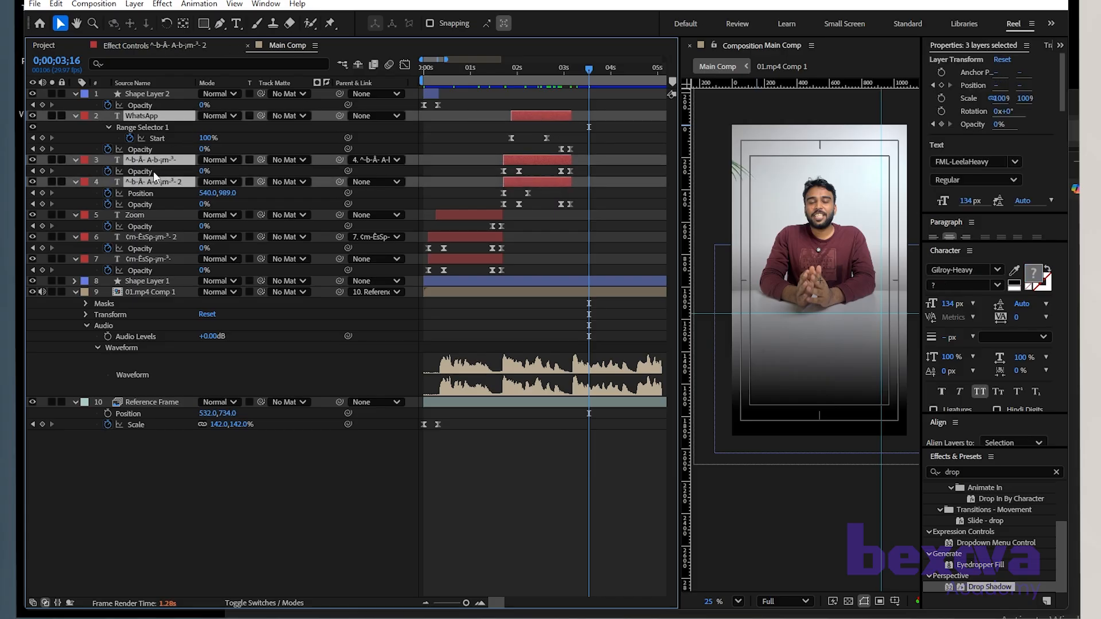
click(76, 115)
key(ctrl+d)
drag(132, 159, 163, 109)
drag(522, 135, 590, 135)
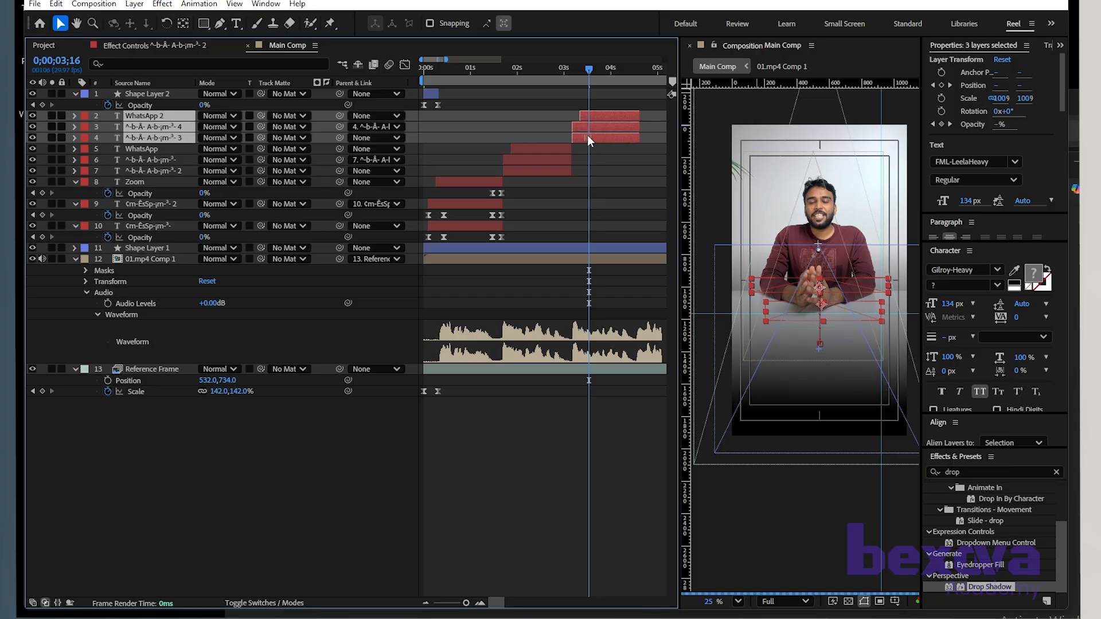
key(;)
scroll(528, 147, left, 2)
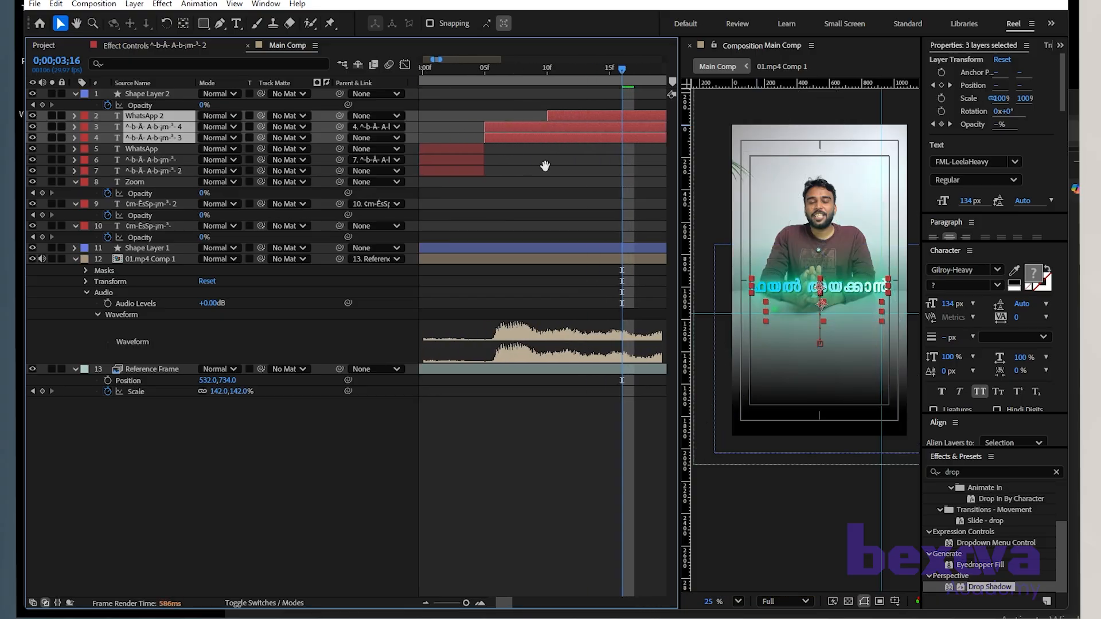
Step: Move the playhead to 0;00;04;00 to display the duplicated title, and deselect its layers
drag(543, 68, 614, 81)
key(minus)
key(minus)
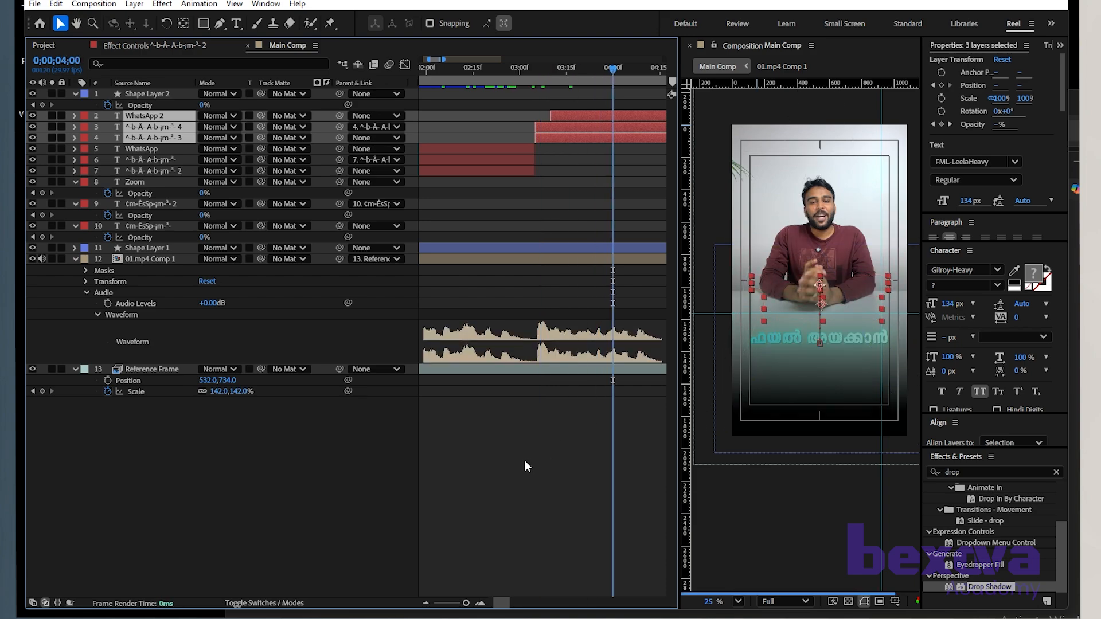
click(525, 459)
key(minus)
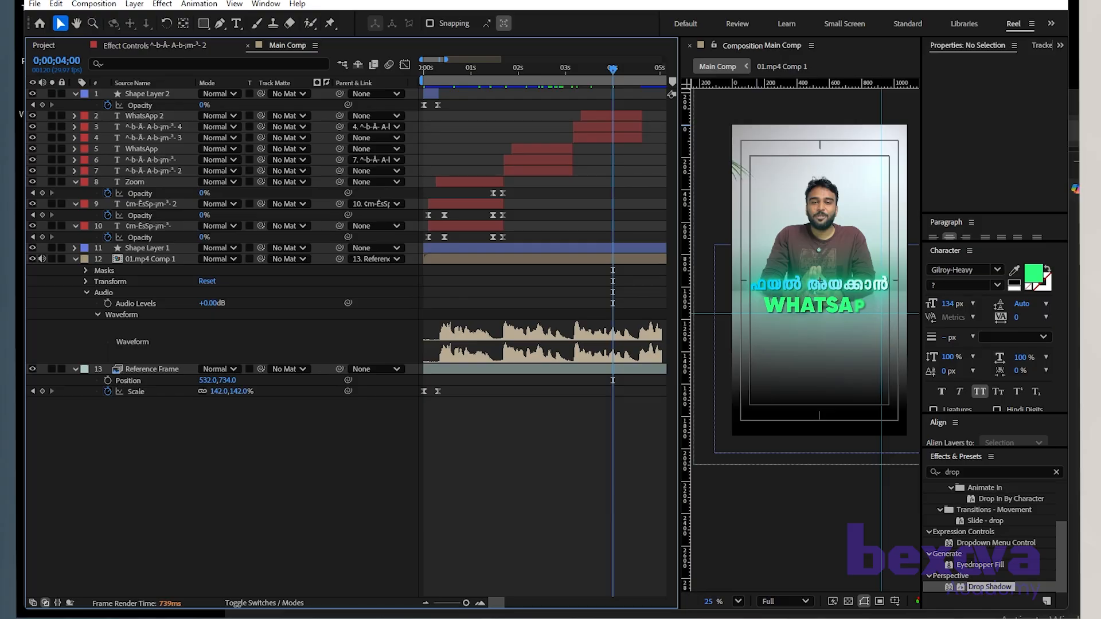
Step: Switch to Notepad and copy the word "പരീക്ഷയ്ക്കു" from the script
key(alt+Tab)
click(550, 215)
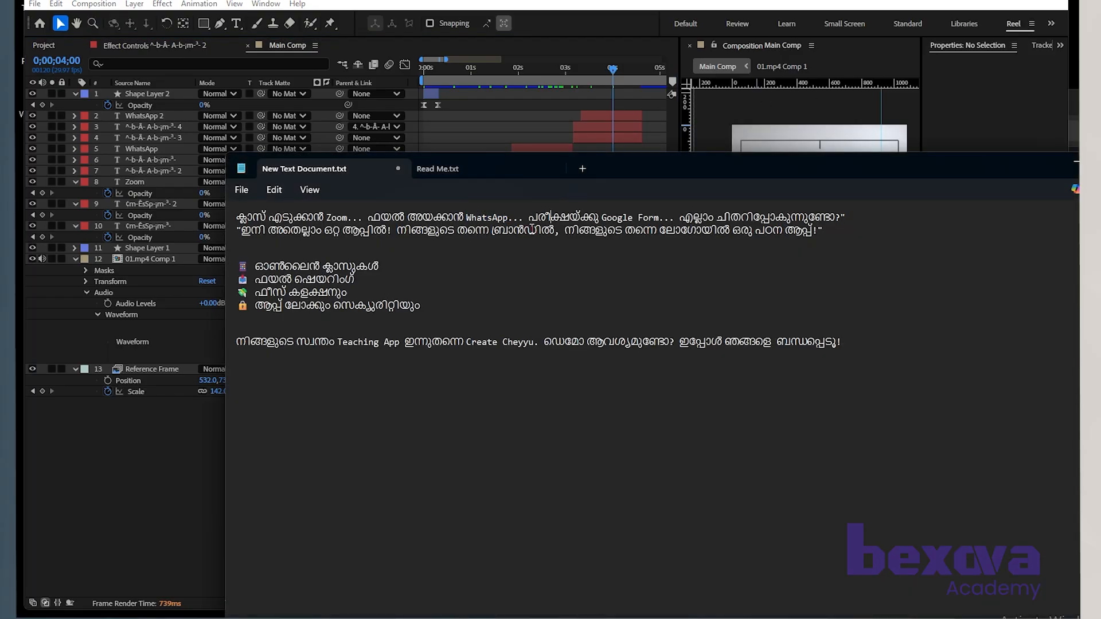
drag(530, 218, 595, 213)
key(ctrl+c)
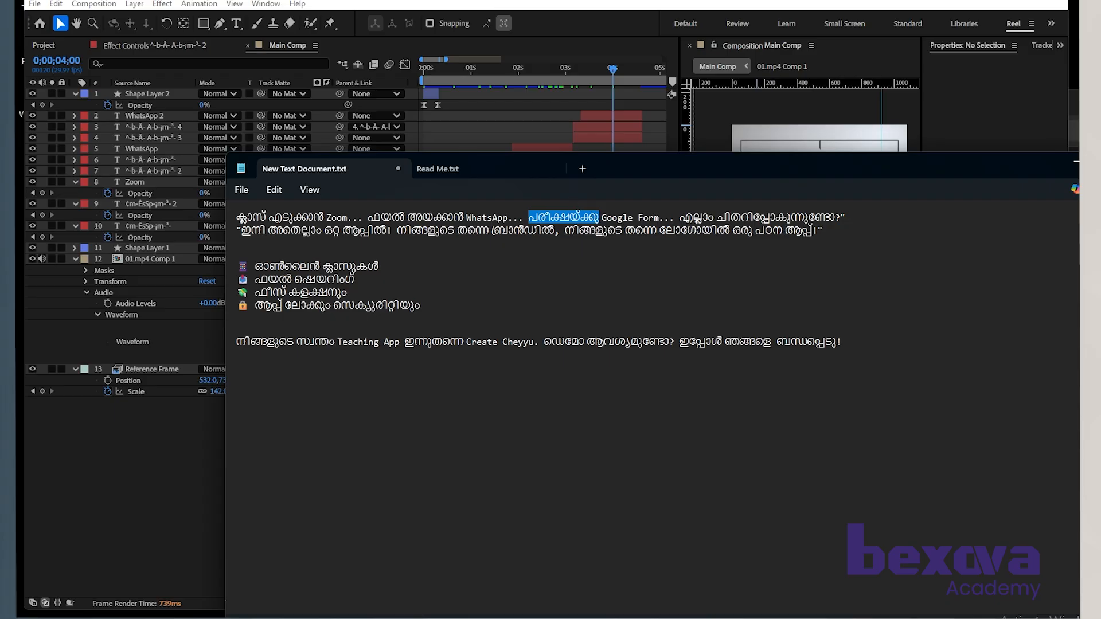
Step: Switch to the Kuttipencil page in the browser and replace its text with the copied "പരീക്ഷയ്ക്കു"
key(alt+Tab)
click(673, 16)
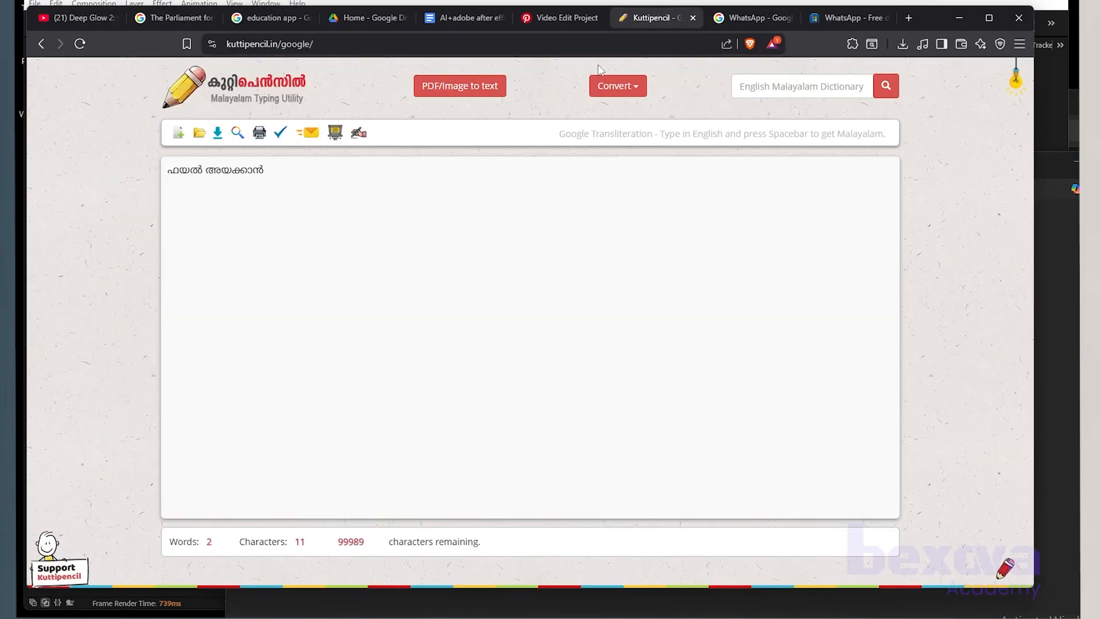
click(329, 179)
key(ctrl+a)
key(ctrl+v)
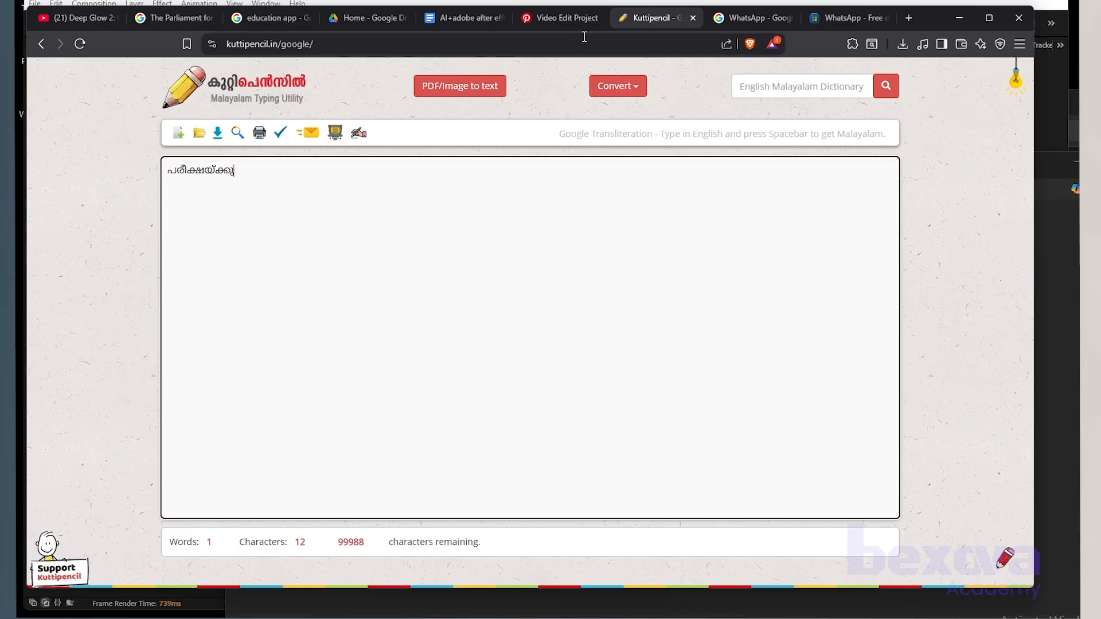
Step: Convert "പരീക്ഷയ്ക്കു" to the FML Series font encoding, copy the converted text, and dismiss the result
click(602, 87)
click(601, 133)
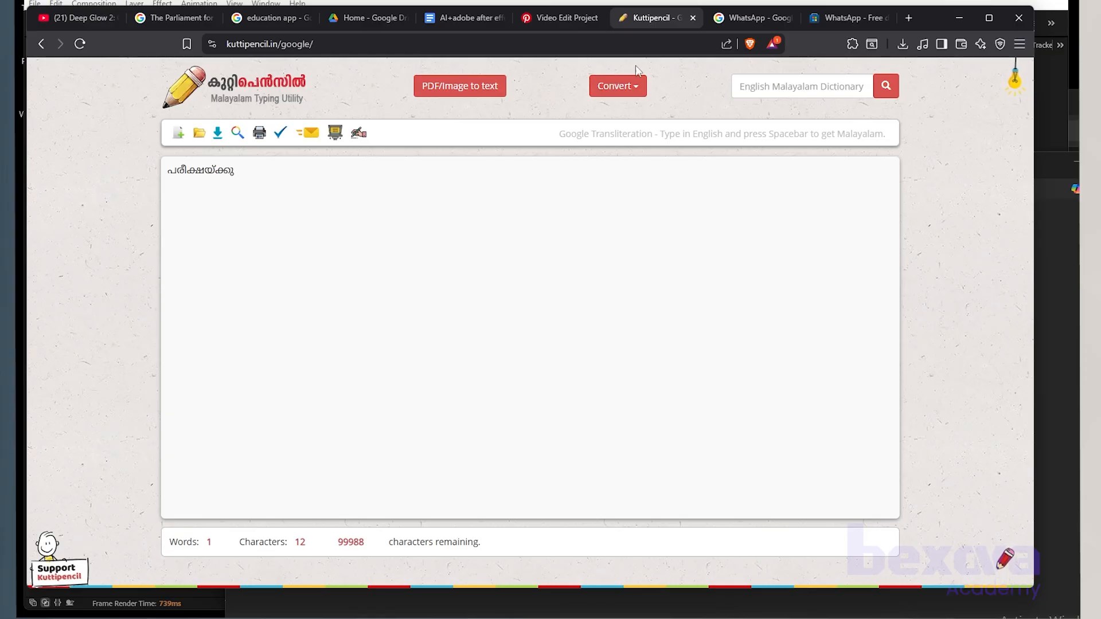
click(616, 86)
click(630, 127)
click(1001, 565)
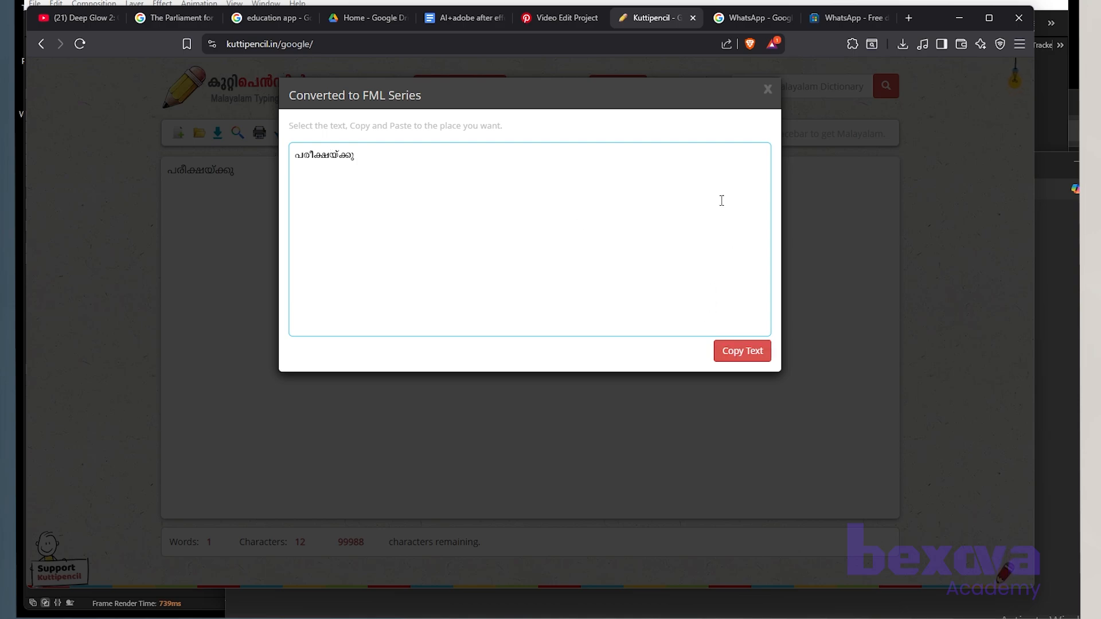
click(768, 91)
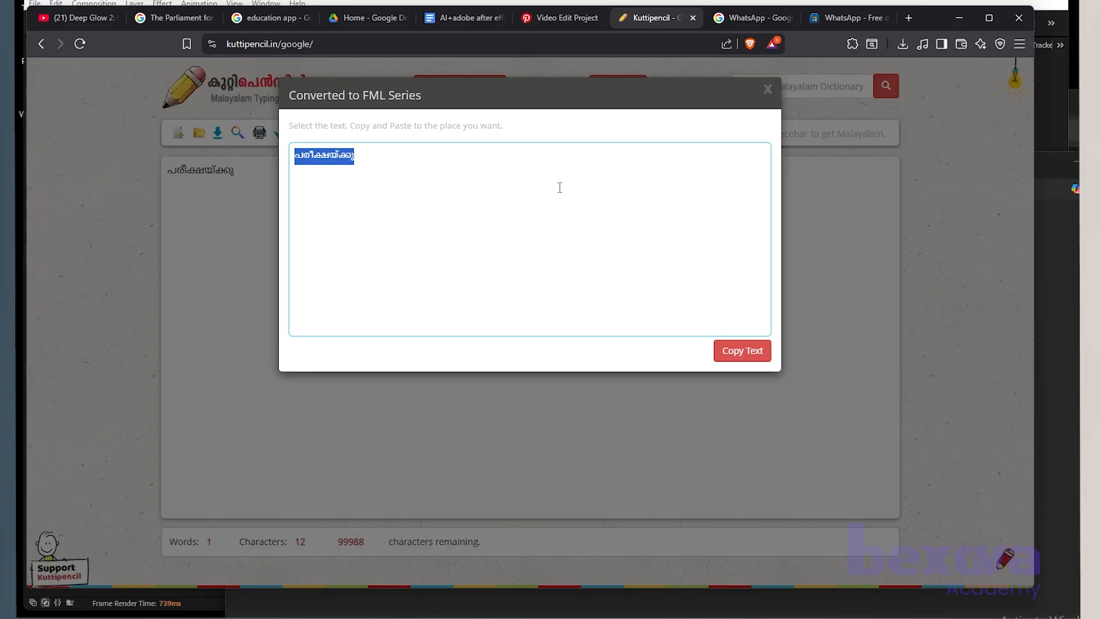
double_click(329, 158)
click(755, 355)
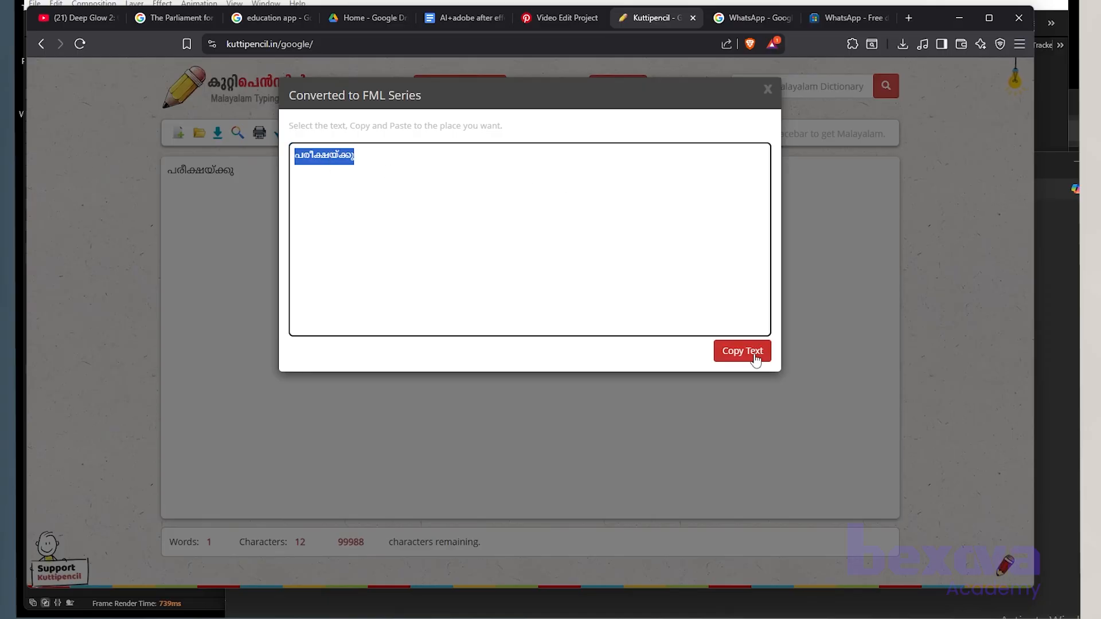
click(767, 90)
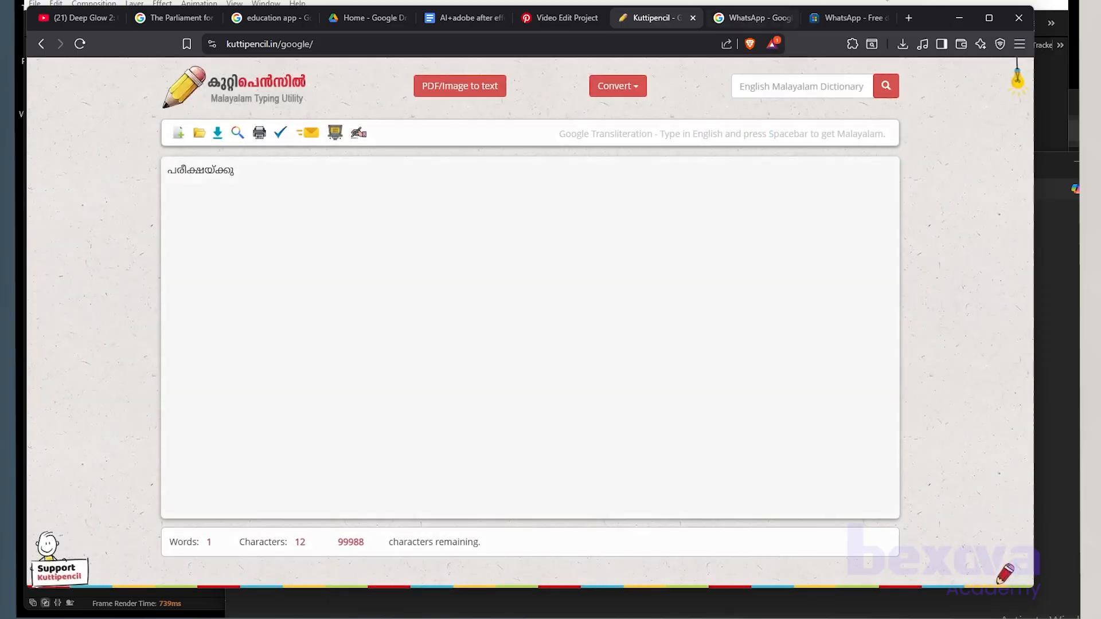
Step: Return to After Effects and replace the text of both duplicated "ഫയൽ അയക്കാൻ" layers with the converted "പരീക്ഷയ്ക്കു"
click(960, 16)
click(162, 436)
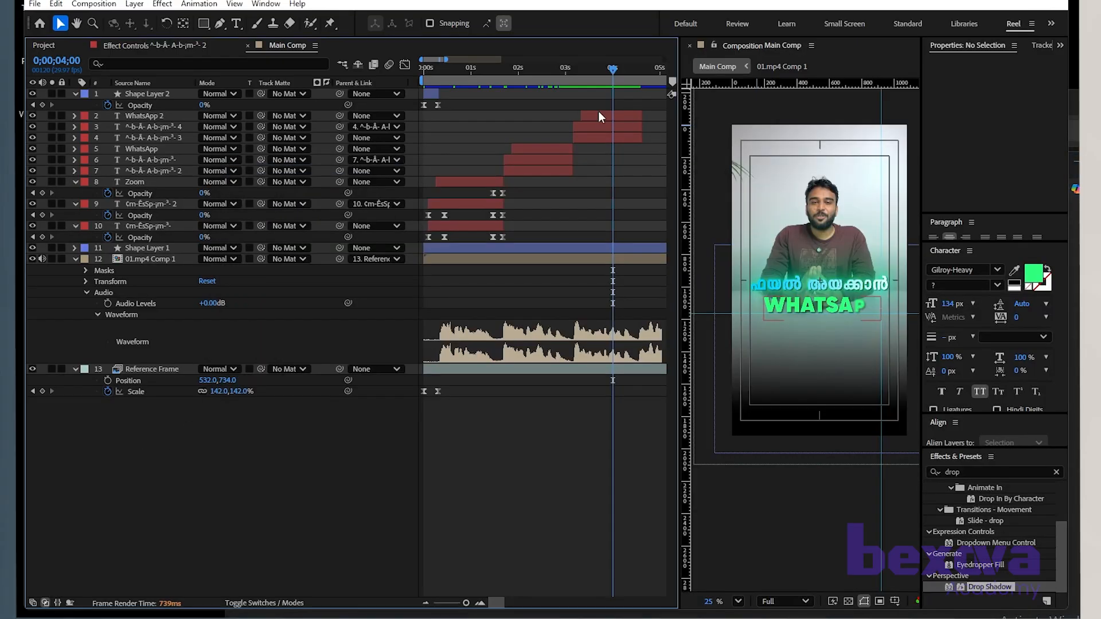
click(606, 128)
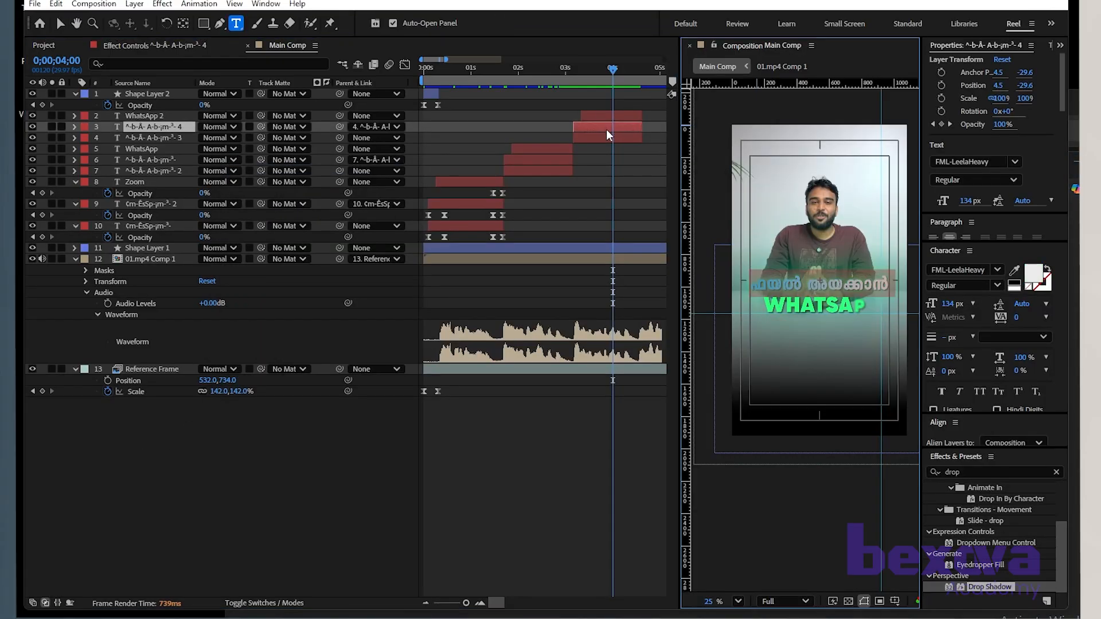
text(]-co-£-bvp-)
click(607, 136)
key(ctrl+v)
click(289, 535)
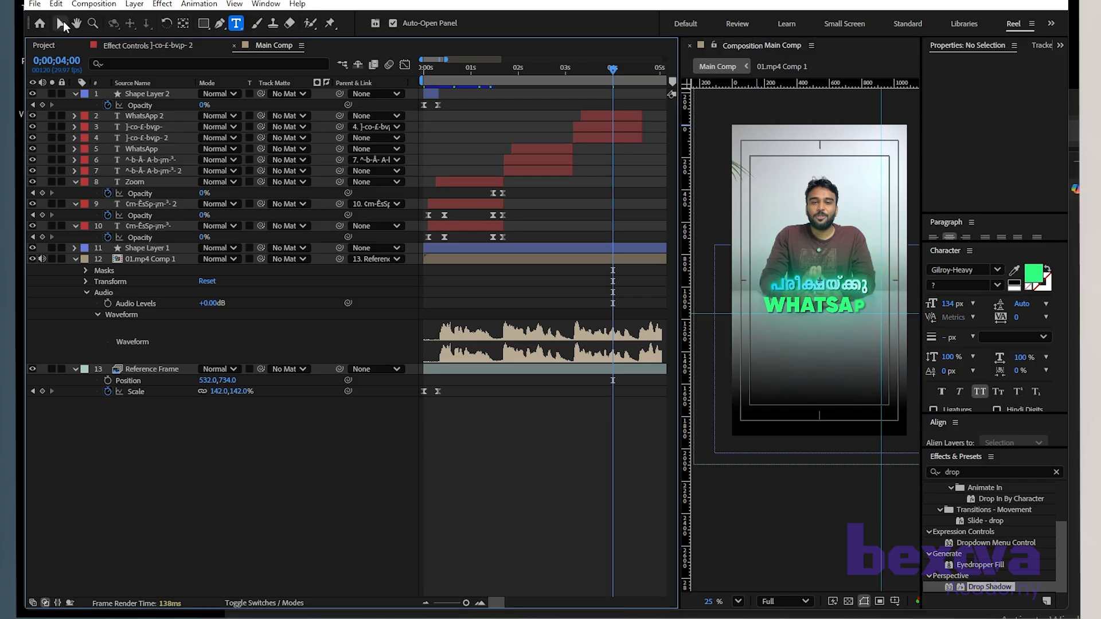
Step: Switch to Notepad and copy "Google Form" from the script
click(62, 23)
drag(804, 340, 788, 337)
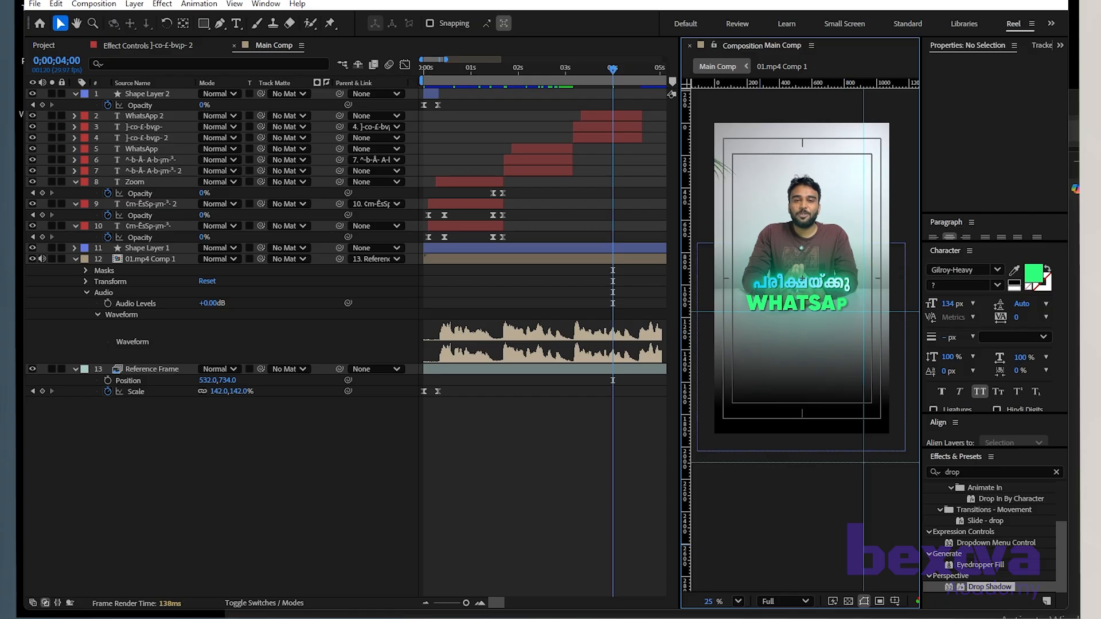
mouse_move(702, 618)
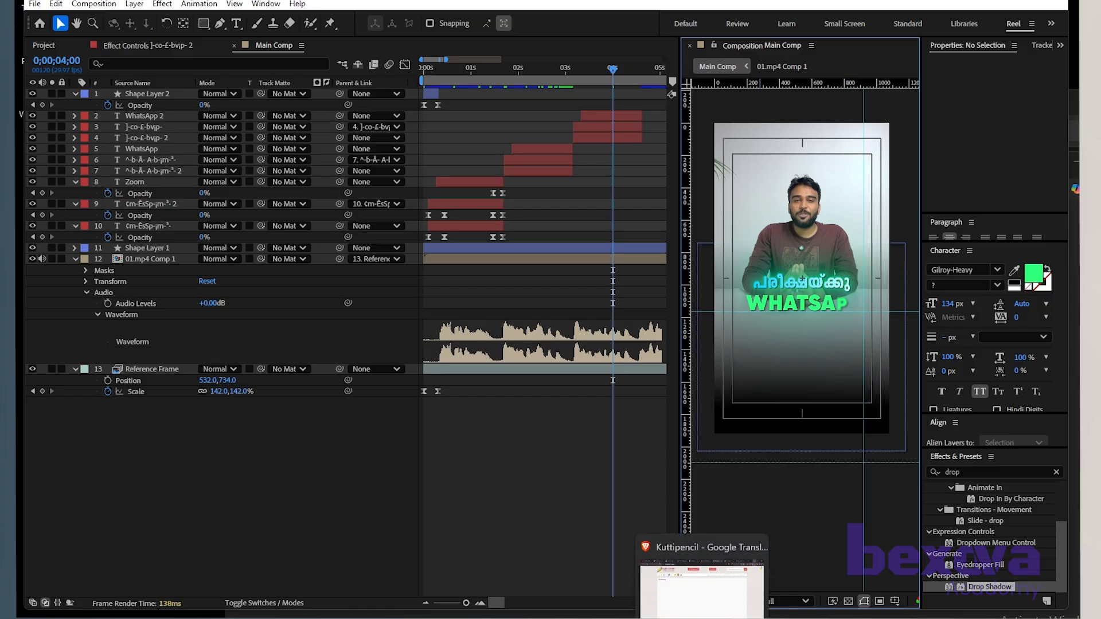
click(745, 617)
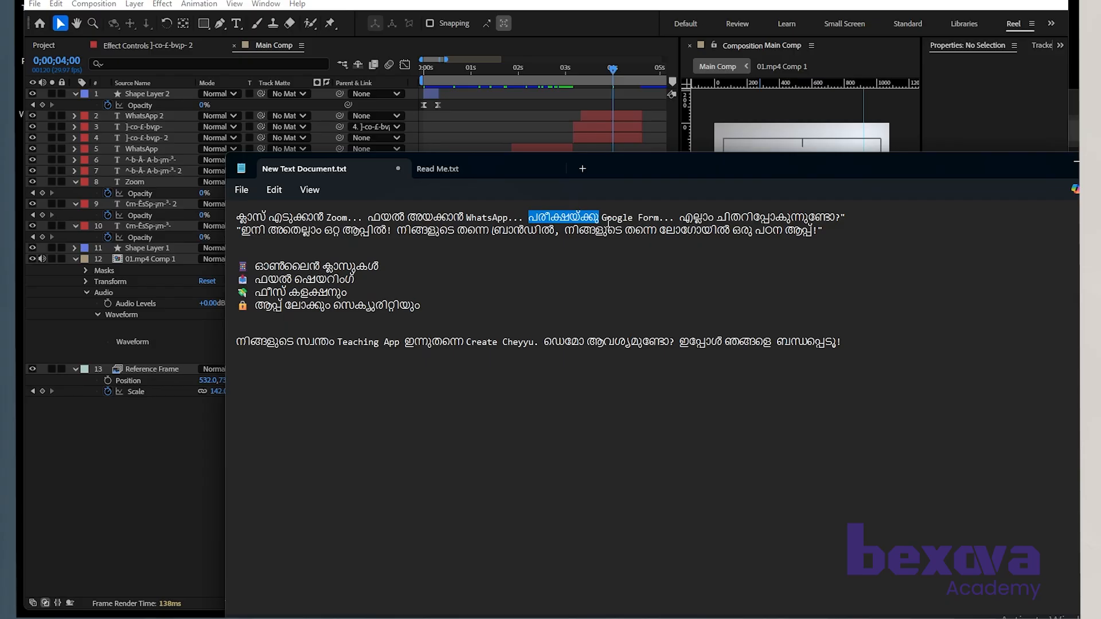
drag(608, 220, 657, 216)
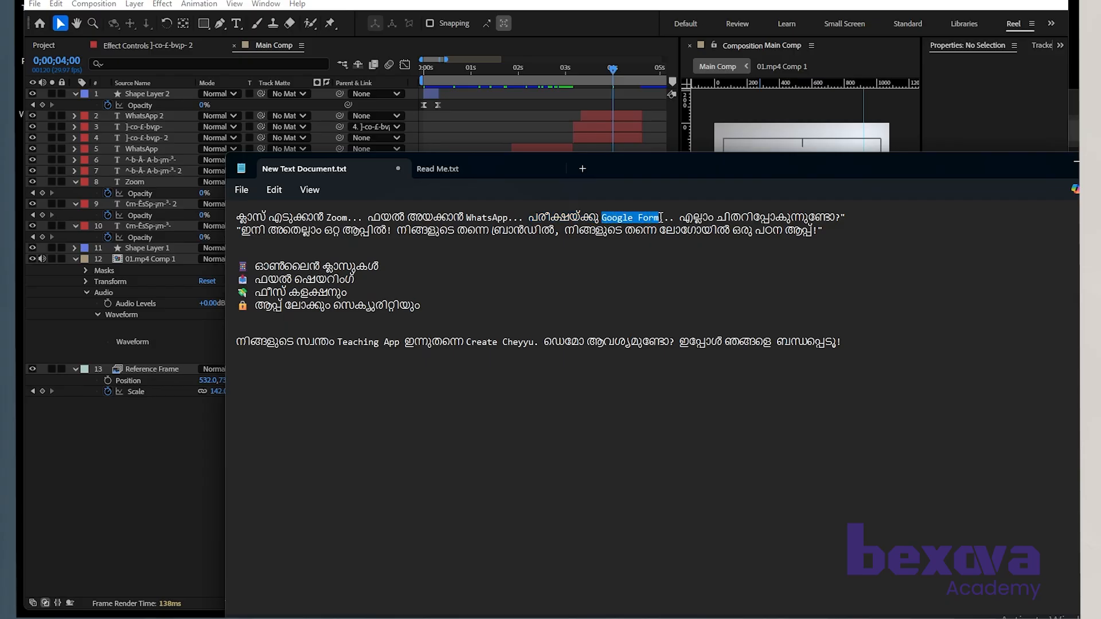
Step: Switch to the browser, search Google Images for "Google Form", and place the window so the enlarged Google Forms logo can be colour-sampled from After Effects
click(524, 591)
click(748, 20)
click(513, 47)
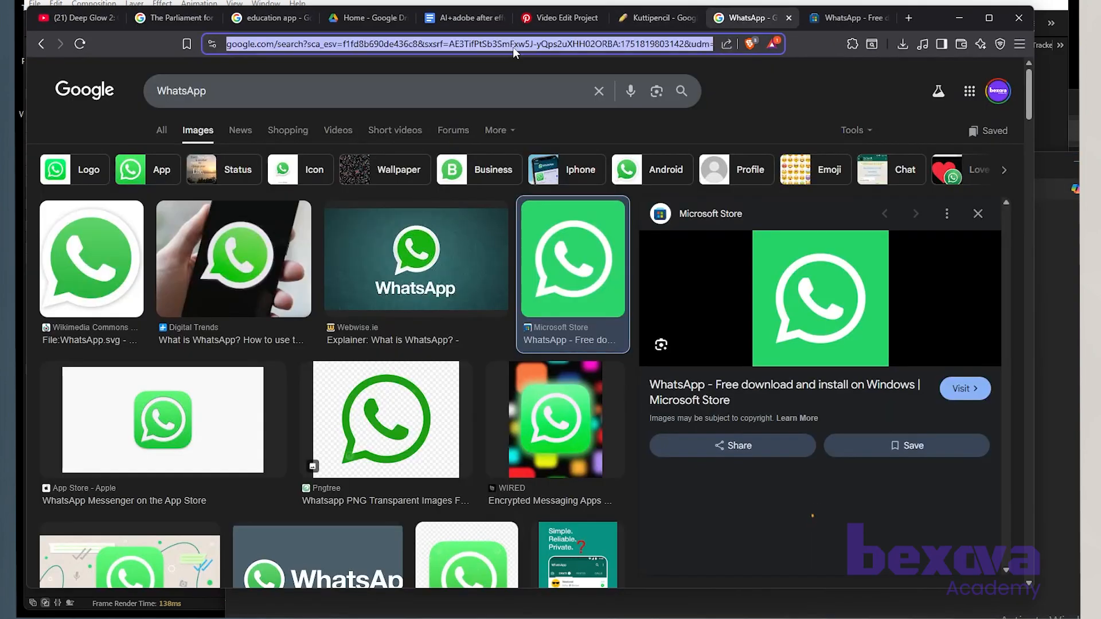
text(Google Form)
key(Return)
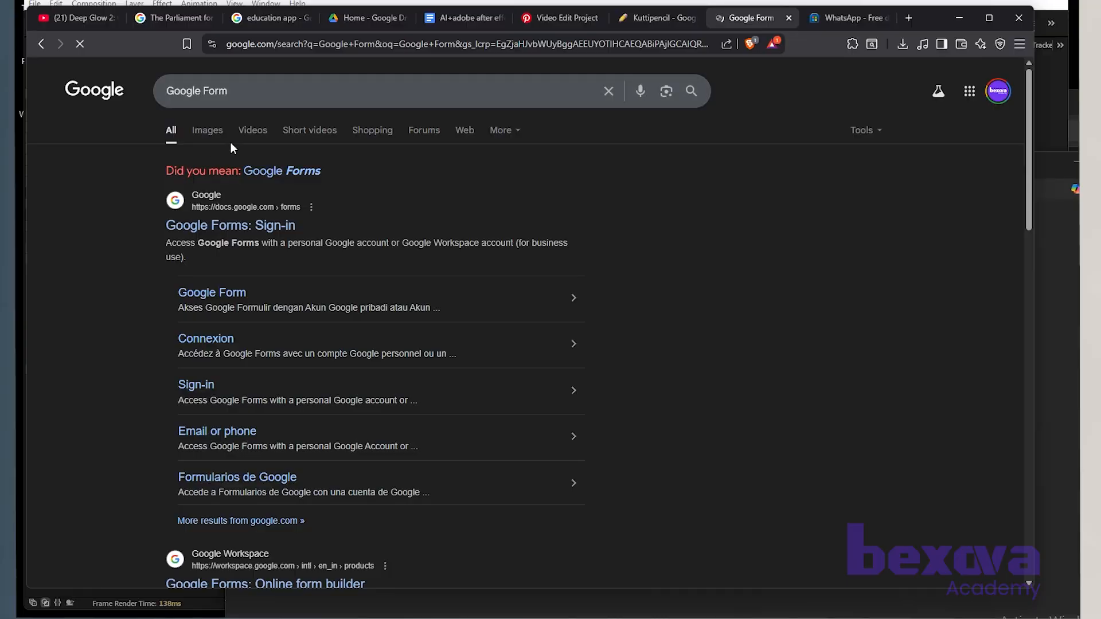
click(210, 134)
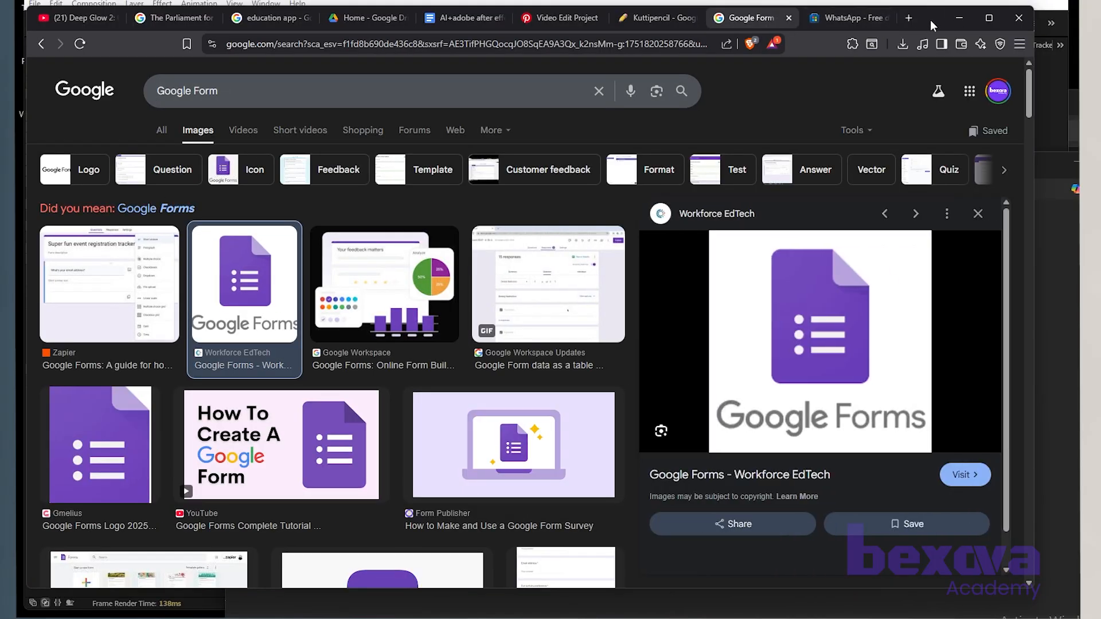
drag(930, 19, 1100, 13)
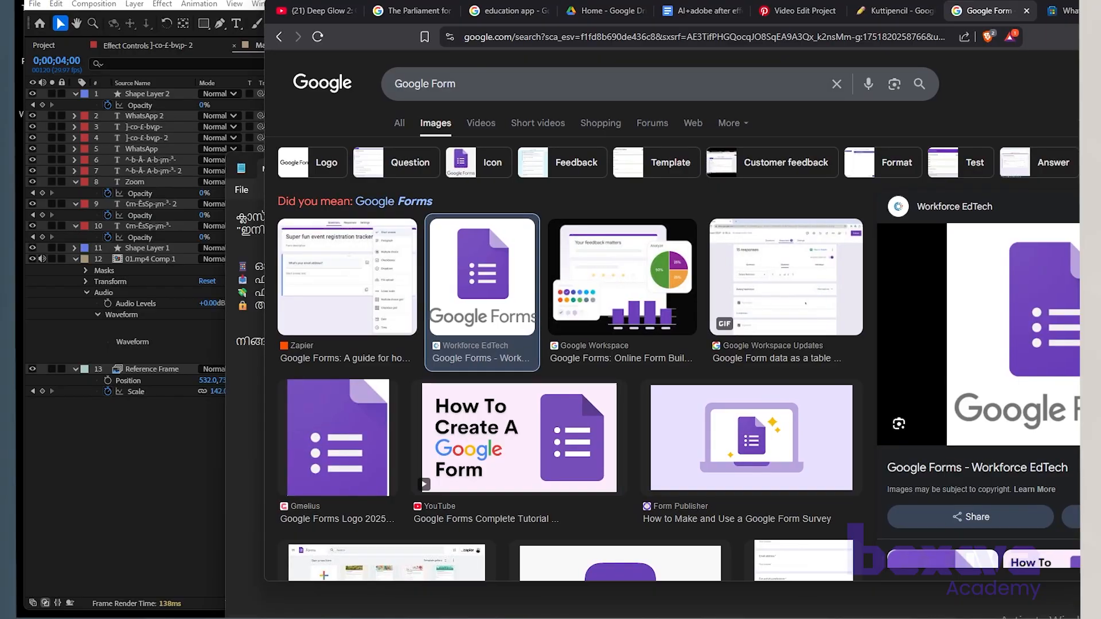
Step: Return to After Effects and replace the text of the duplicated WhatsApp layer with "Google Form"
click(99, 485)
click(150, 116)
key(ctrl+t)
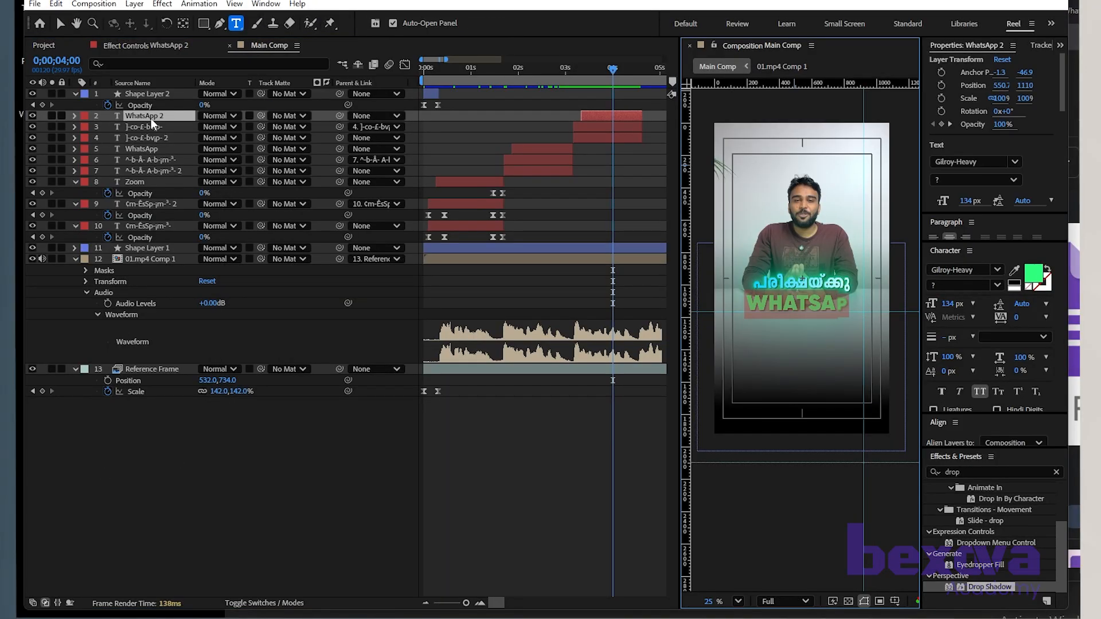
text(Google Form)
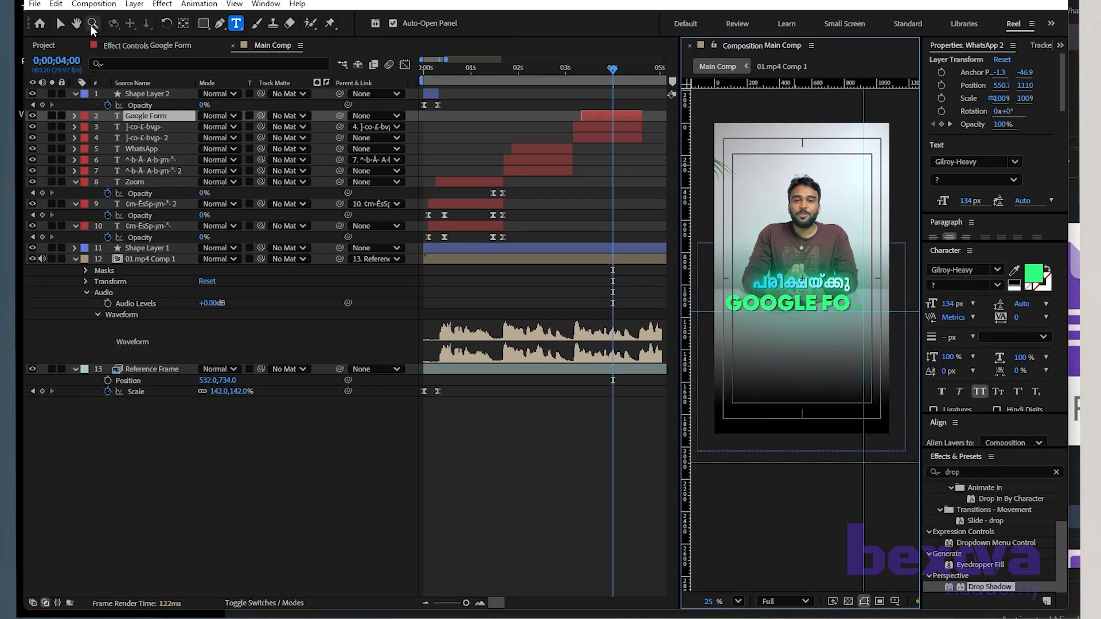
click(59, 24)
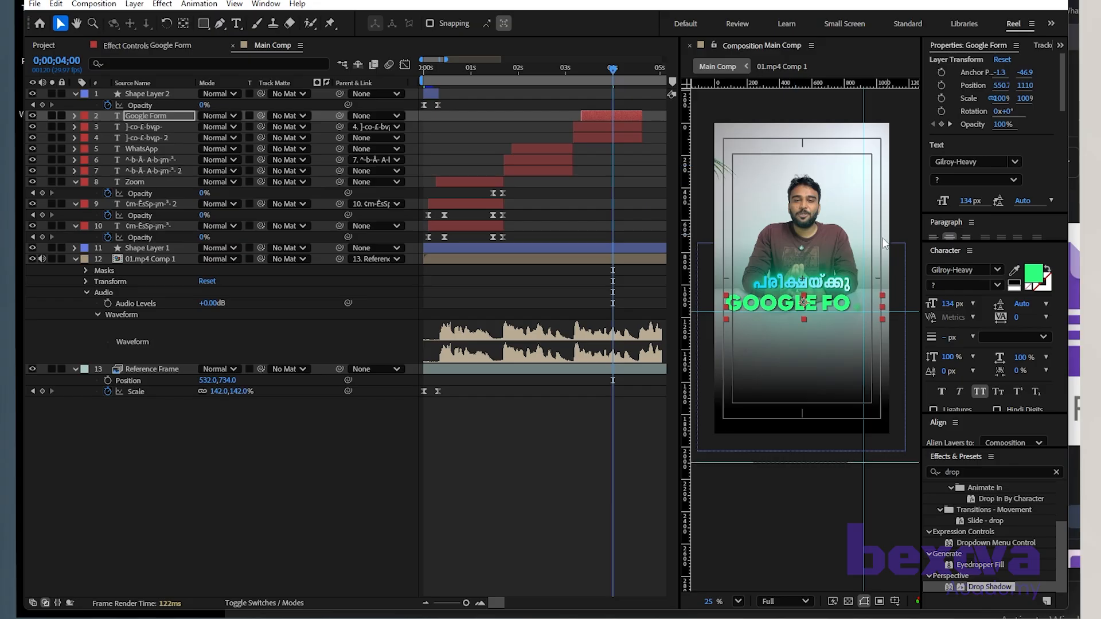
Step: Sample the purple of the Google Forms logo in the browser as the "Google Form" title's fill colour, and return to After Effects
click(1015, 270)
click(1074, 360)
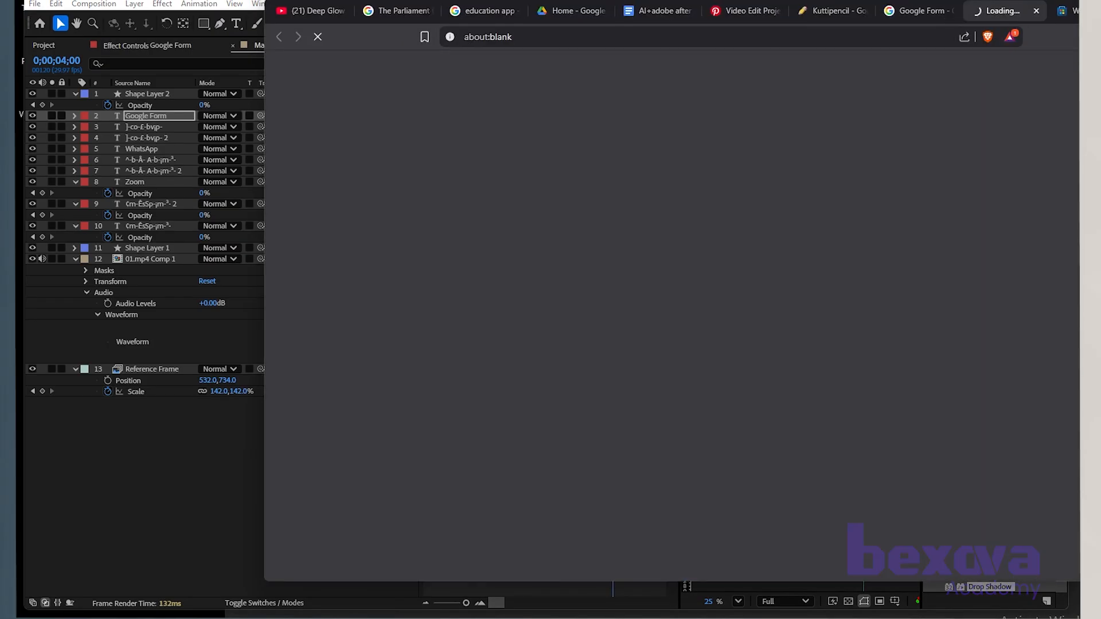
click(122, 482)
key(h)
key(v)
Step: Set the "Google Form" title's font size to 102 px, checking it at 0;00;04;10 with the whole title showing
drag(621, 71, 630, 74)
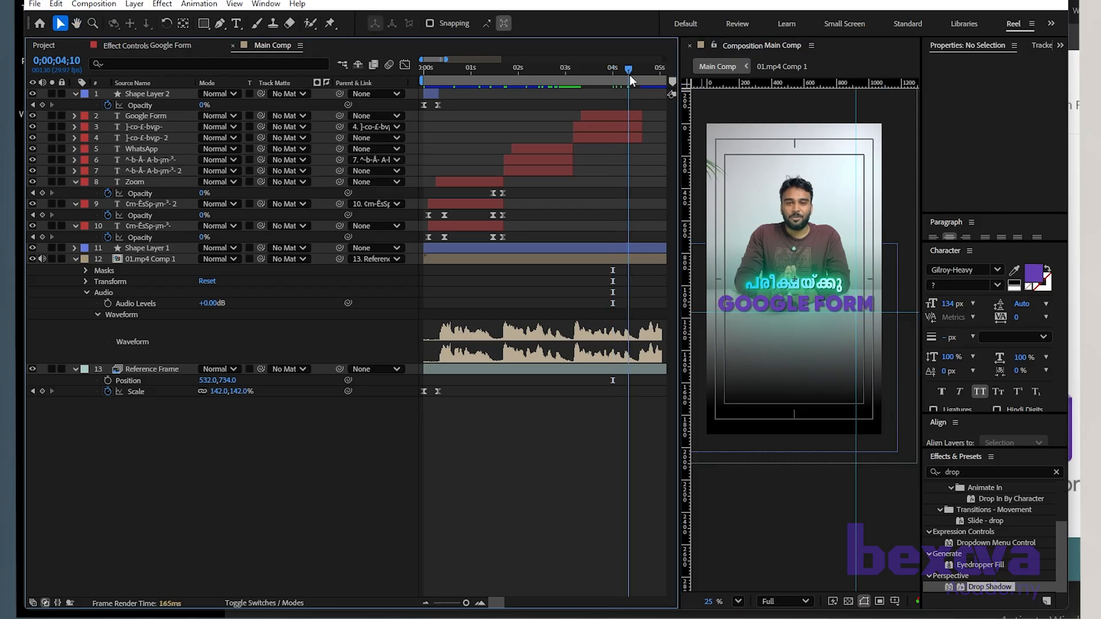
click(605, 117)
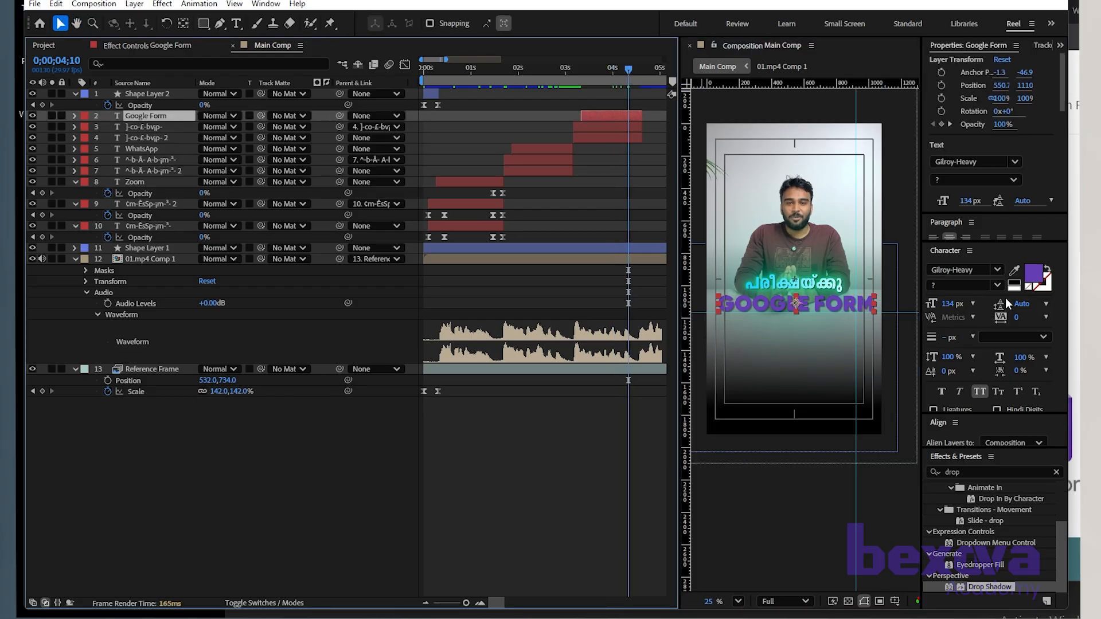
drag(948, 304, 909, 323)
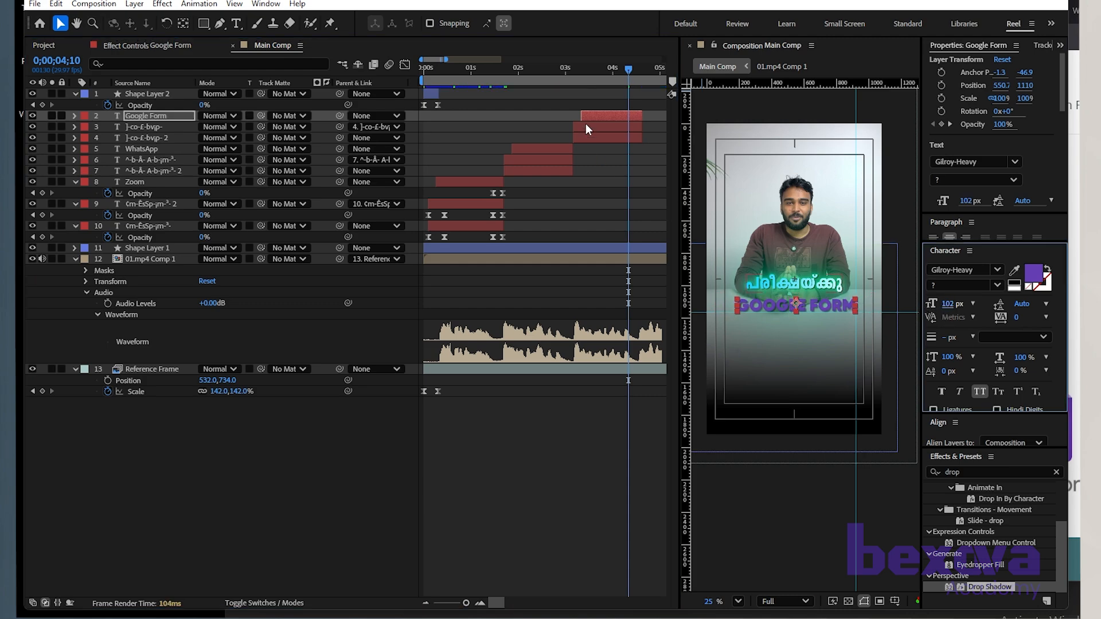
Step: Reveal the "Google Form" layer's keyframes and nudge the title closer to the Malayalam word above, to a Y position of 1078
key(u)
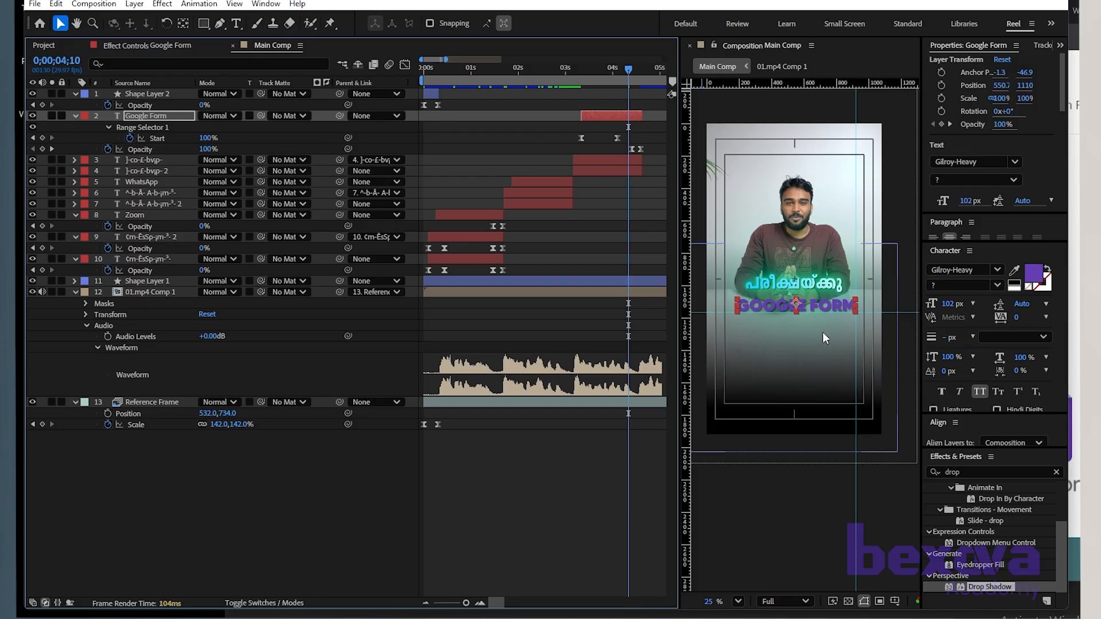
scroll(823, 332, up, 2)
key(shift+Up)
key(shift+Up)
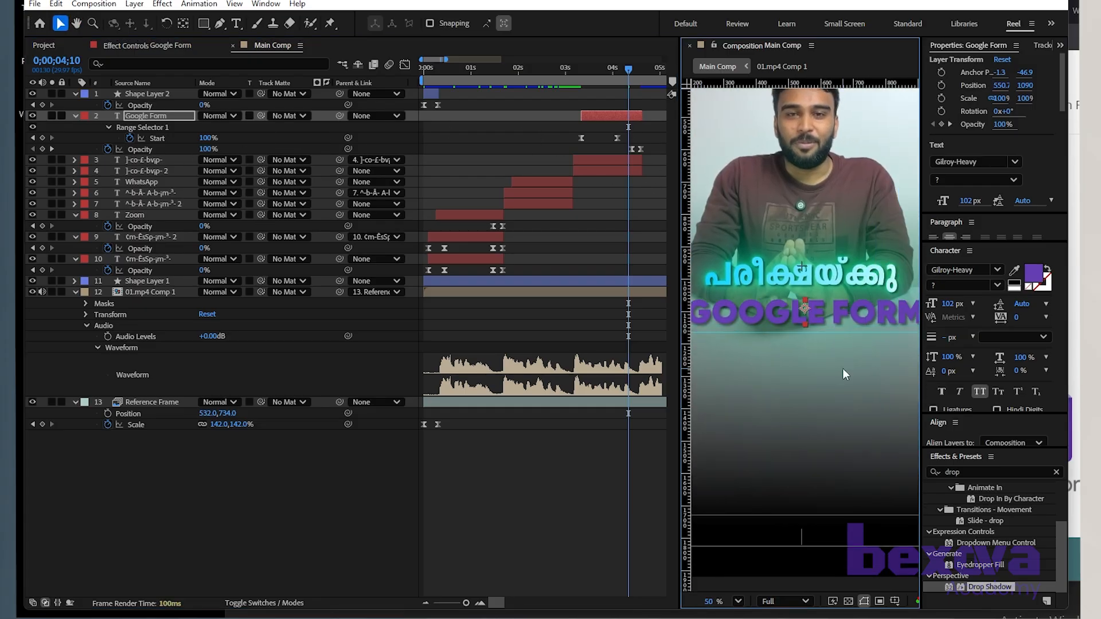
key(Down)
key(Down)
key(Down)
scroll(831, 332, down, 2)
key(Down)
key(Down)
Step: Play the composition from the start several times to check the three titles' timing against the speech
drag(618, 70, 211, 113)
key(space)
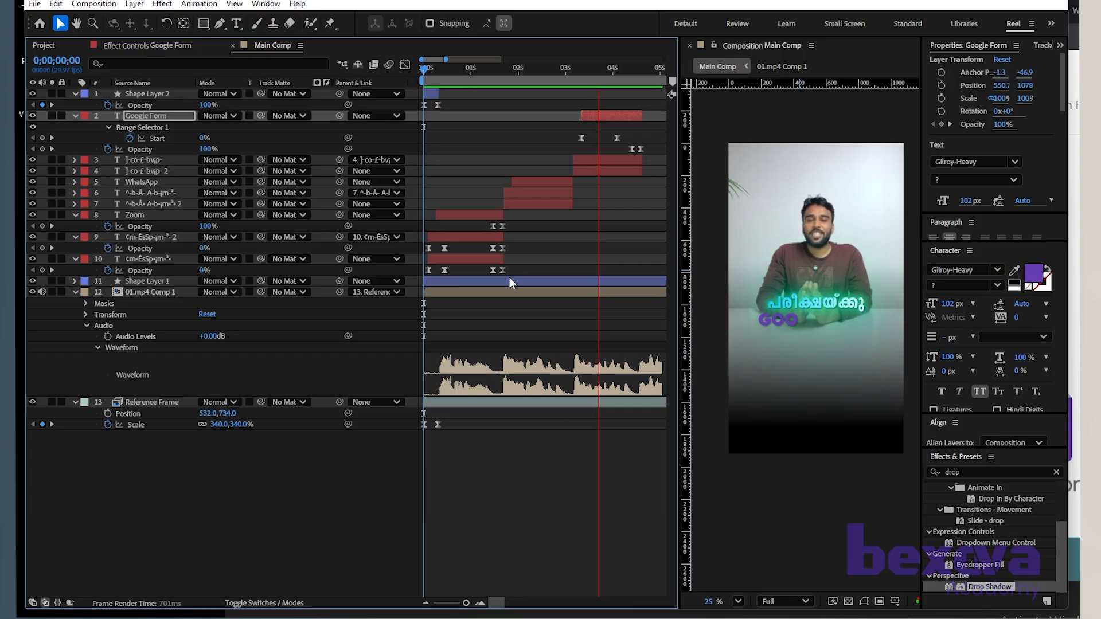
key(space)
drag(616, 491, 532, 479)
drag(577, 70, 299, 94)
key(space)
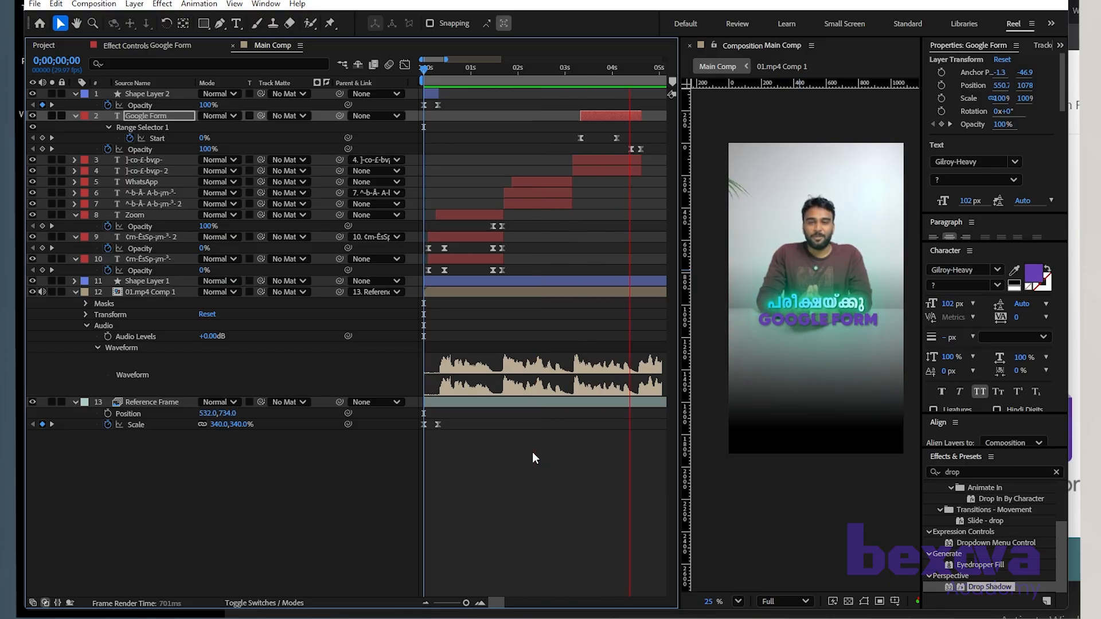
key(space)
drag(631, 69, 401, 131)
key(space)
key(space)
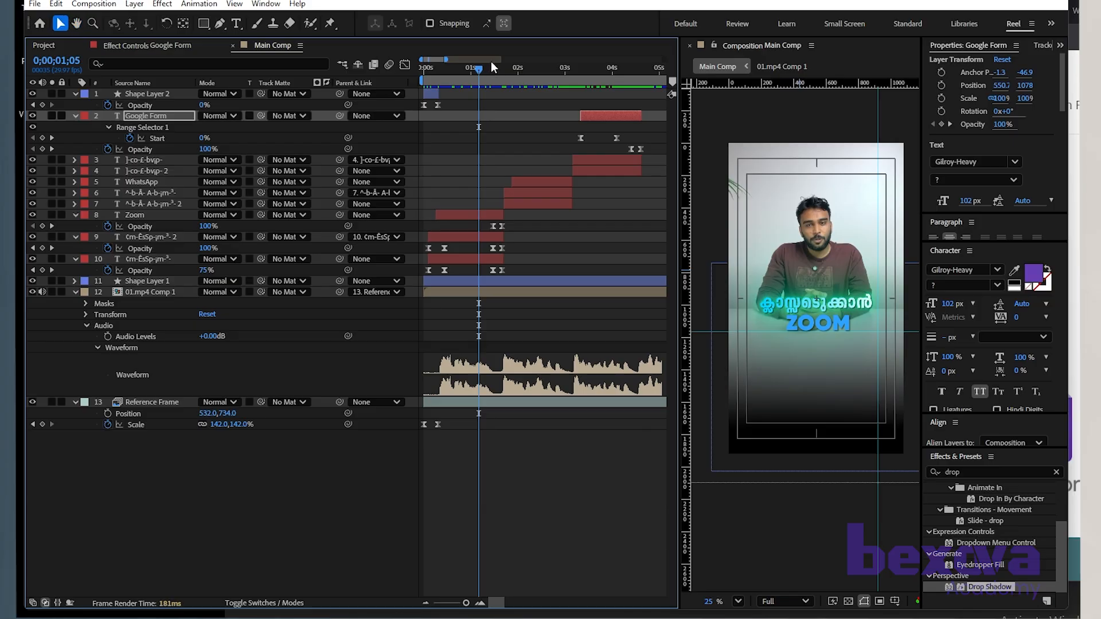
key(space)
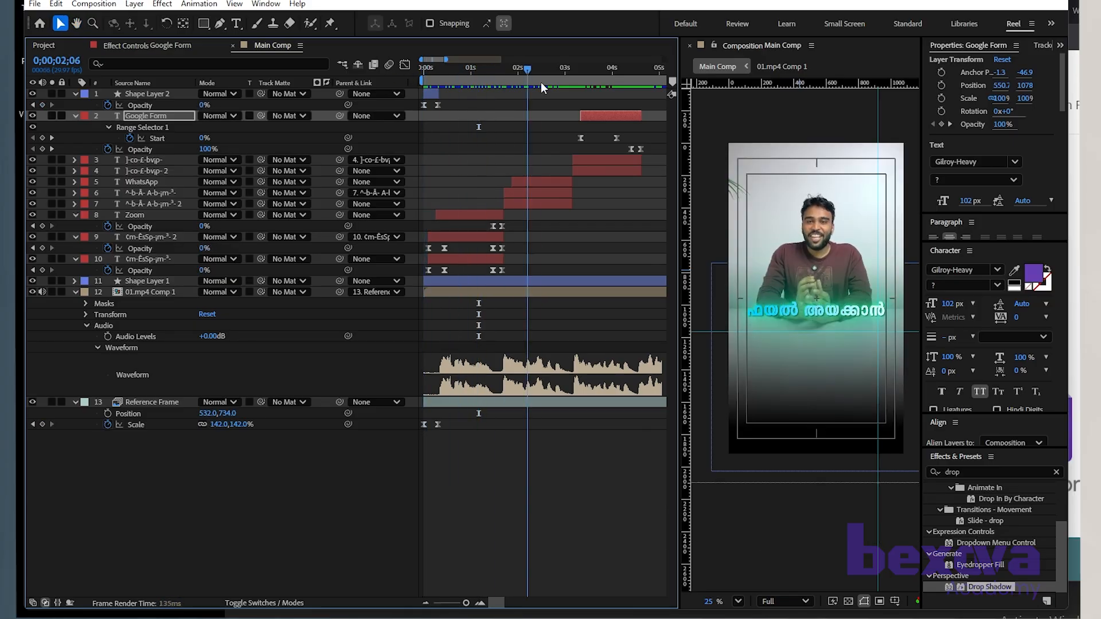
Step: Play the speech from 0;00;04;17 onward and scrub around the end of the "Google Form" title to examine where the next phrase begins
drag(632, 104, 639, 110)
scroll(569, 501, right, 3)
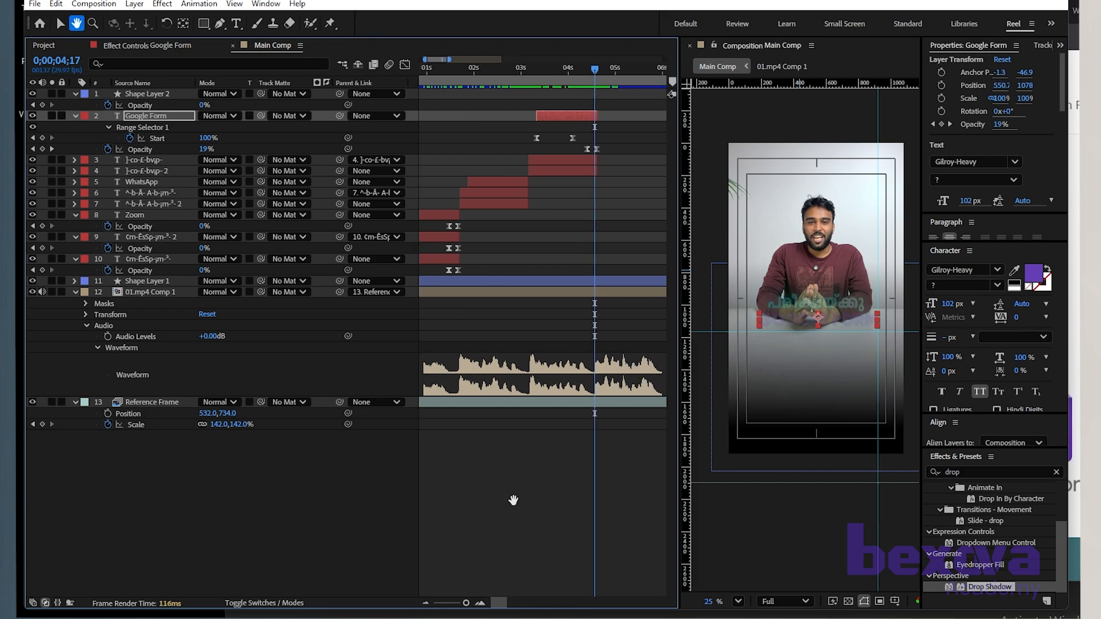
scroll(528, 436, right, 3)
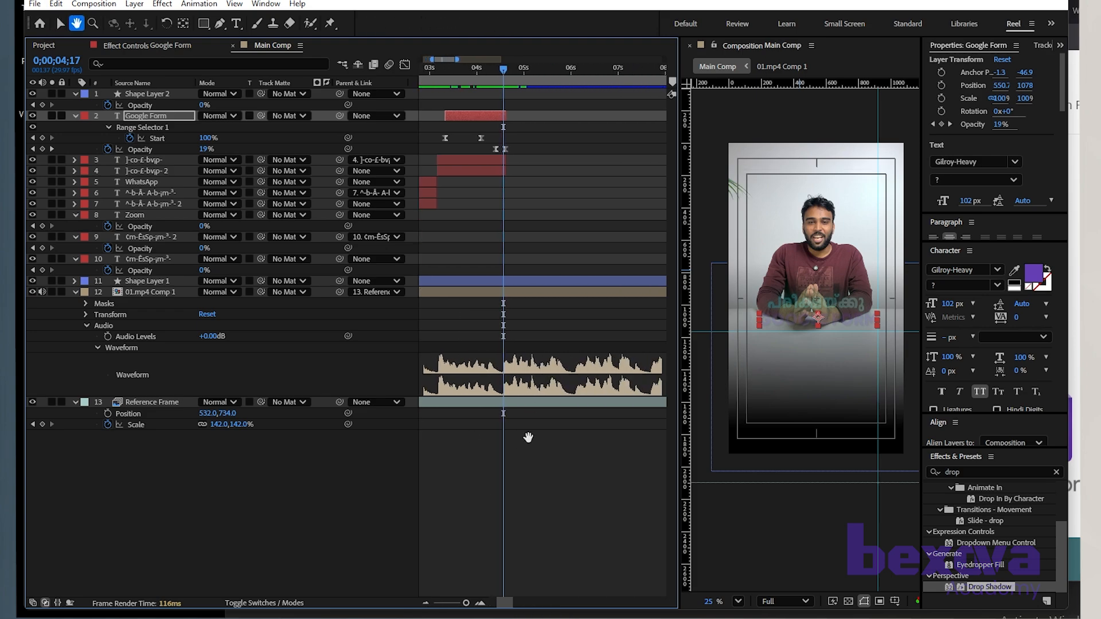
key(space)
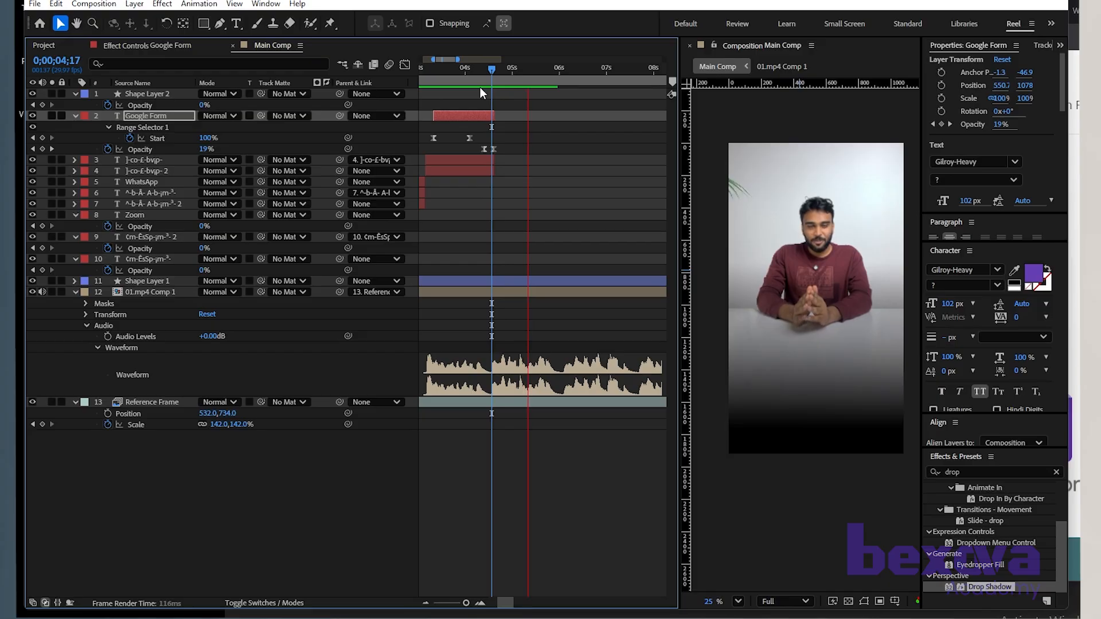
key(space)
drag(548, 71, 493, 91)
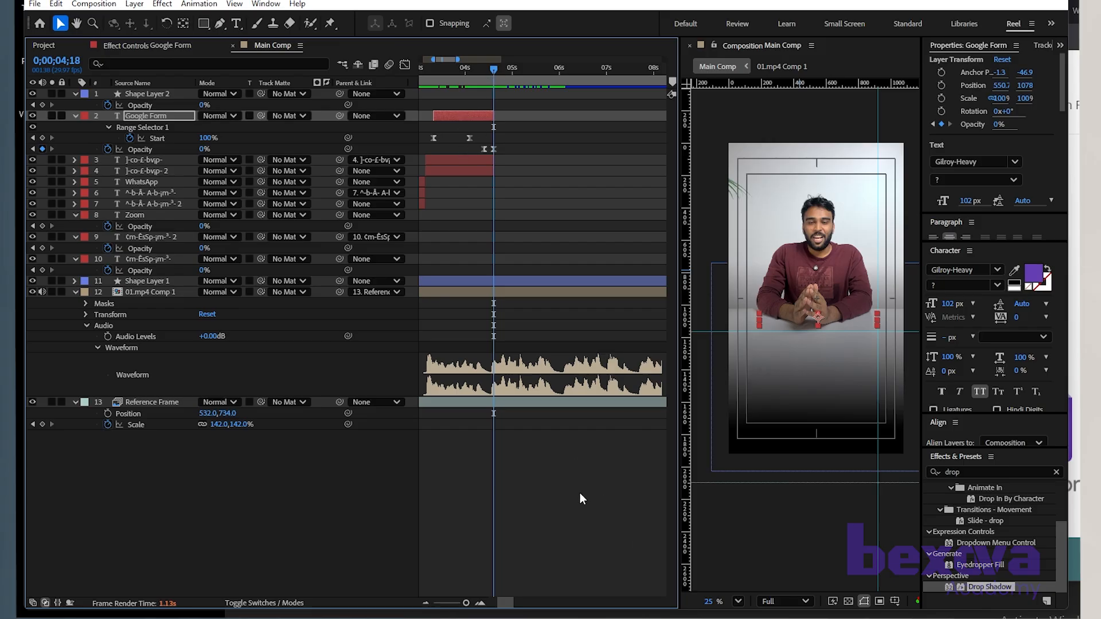
drag(497, 68, 491, 68)
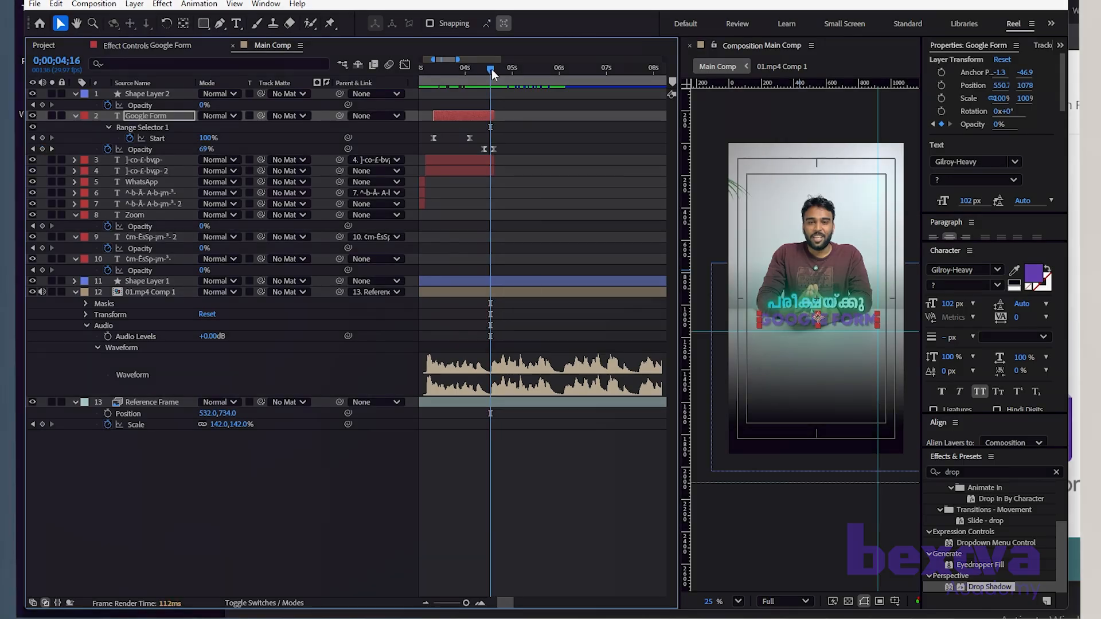